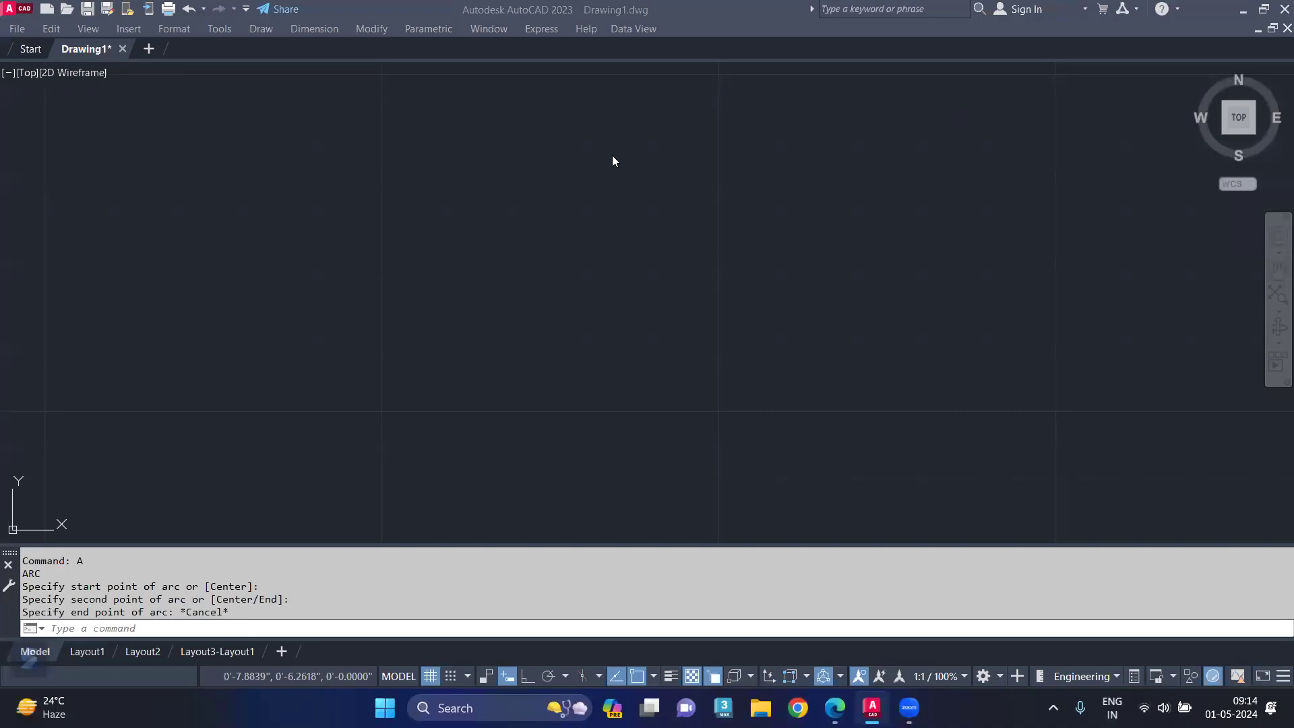
- Draw the first arcs of the goblet's left profile, from the bowl rim down the bowl side
click(672, 223)
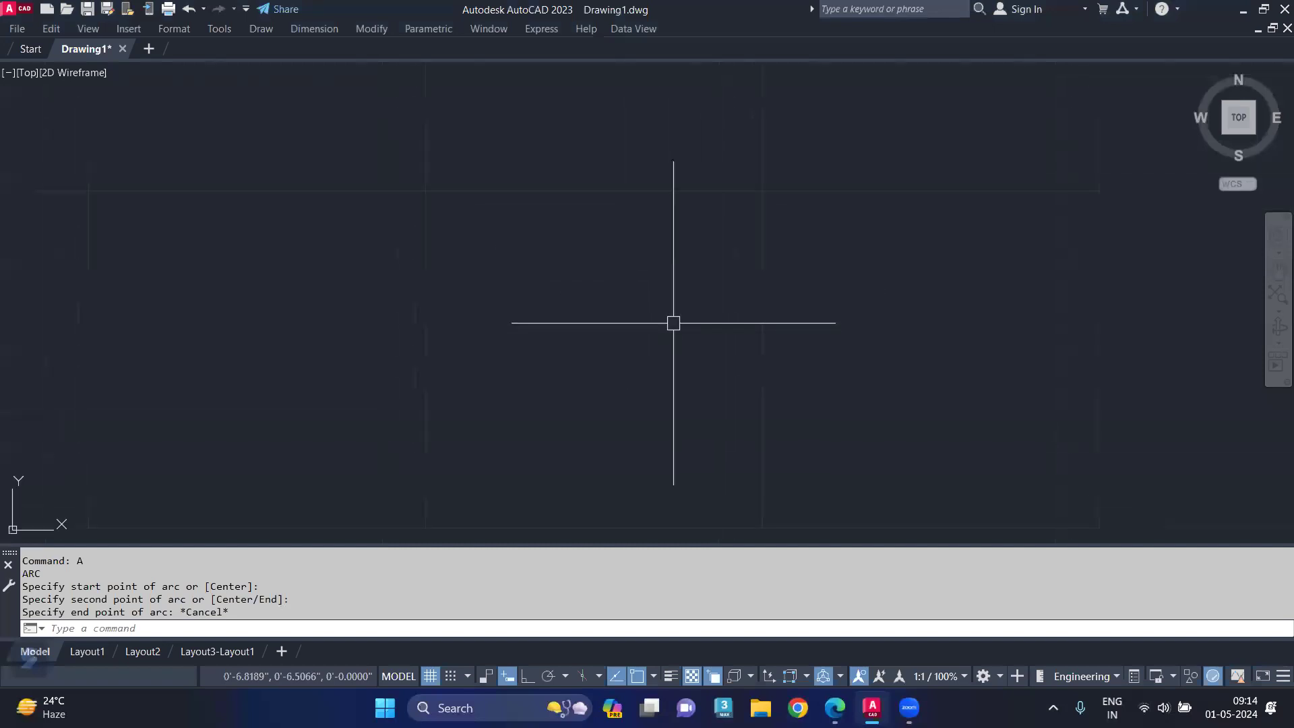
text(A)
key(Return)
click(640, 184)
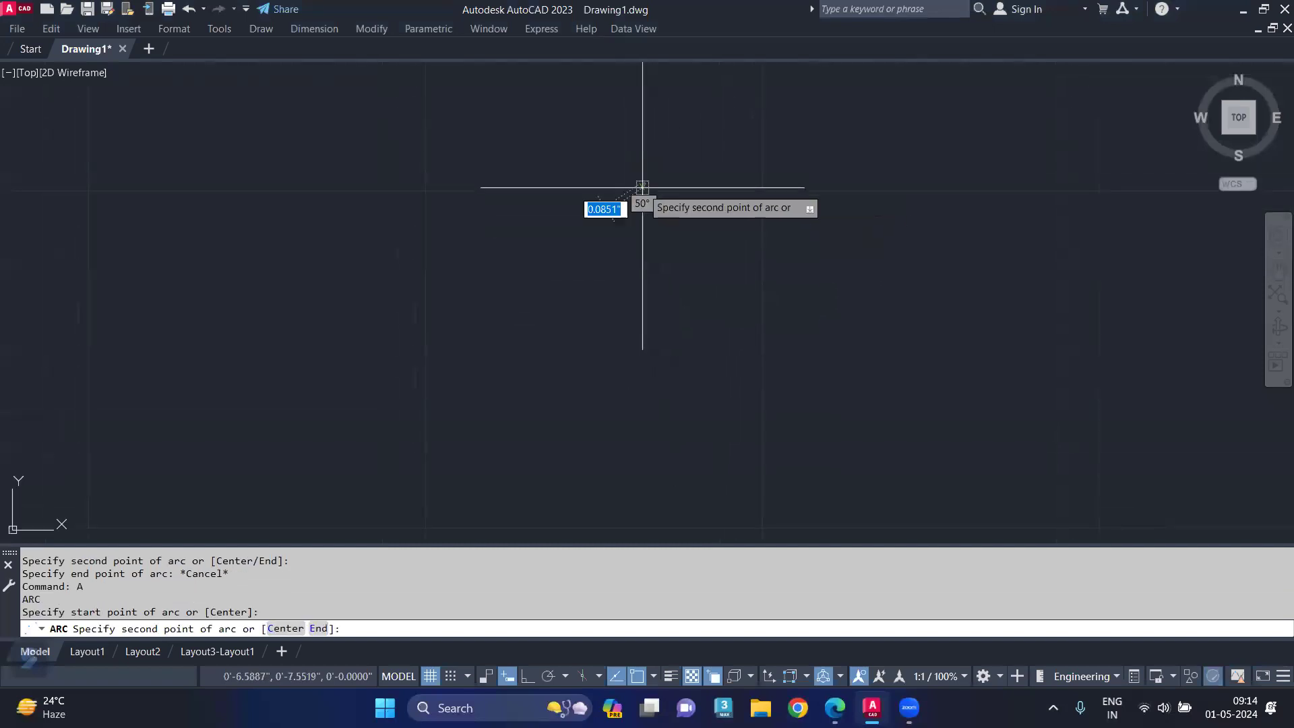
click(684, 209)
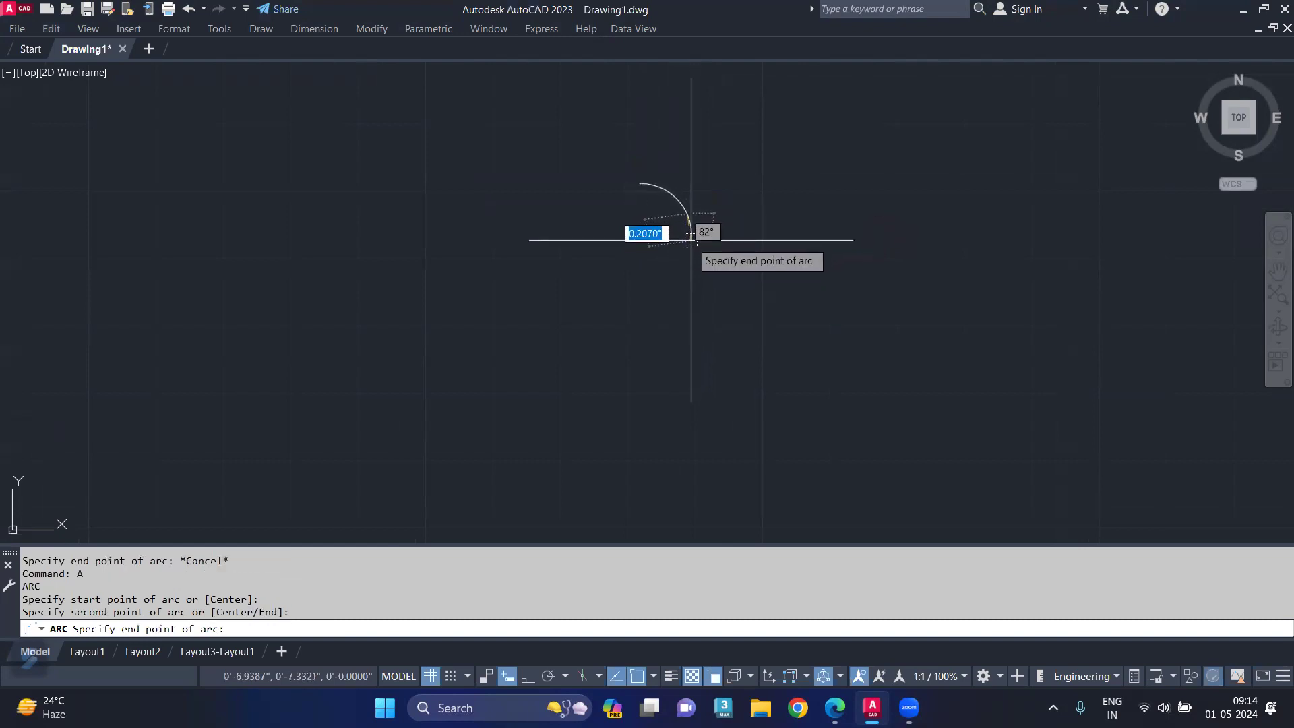
click(691, 242)
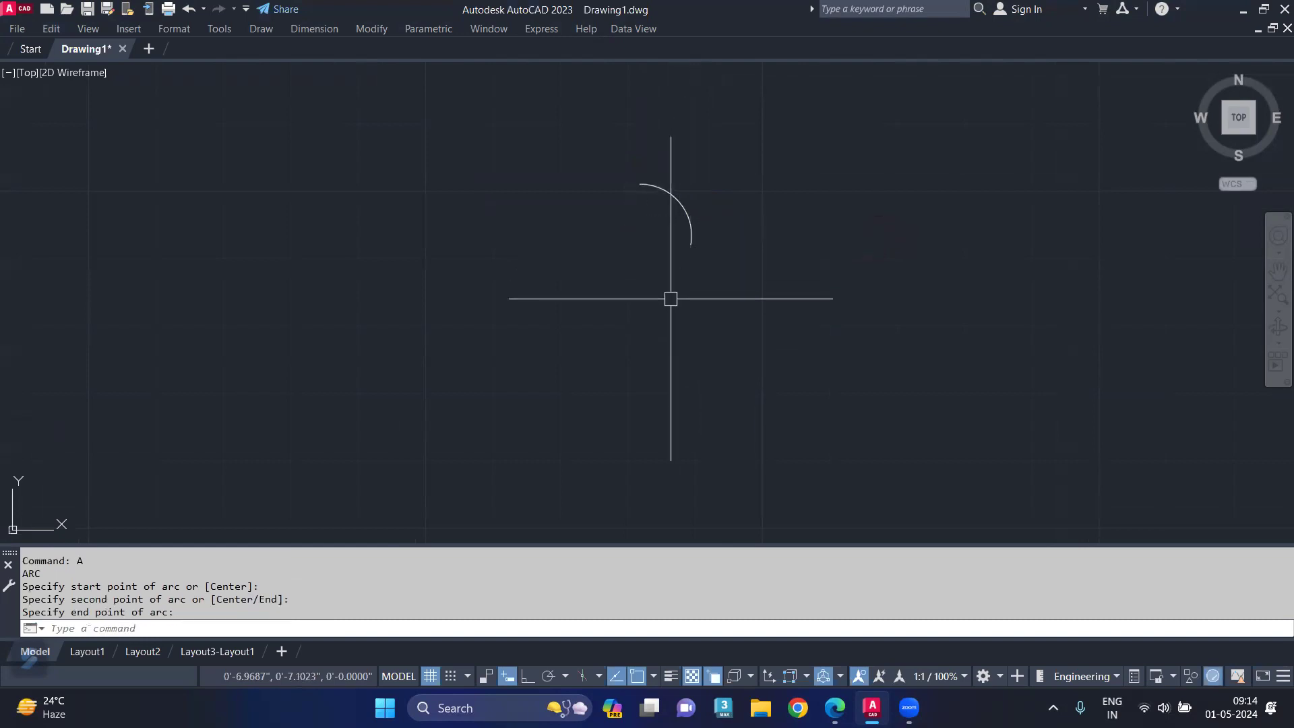
key(Return)
key(Return)
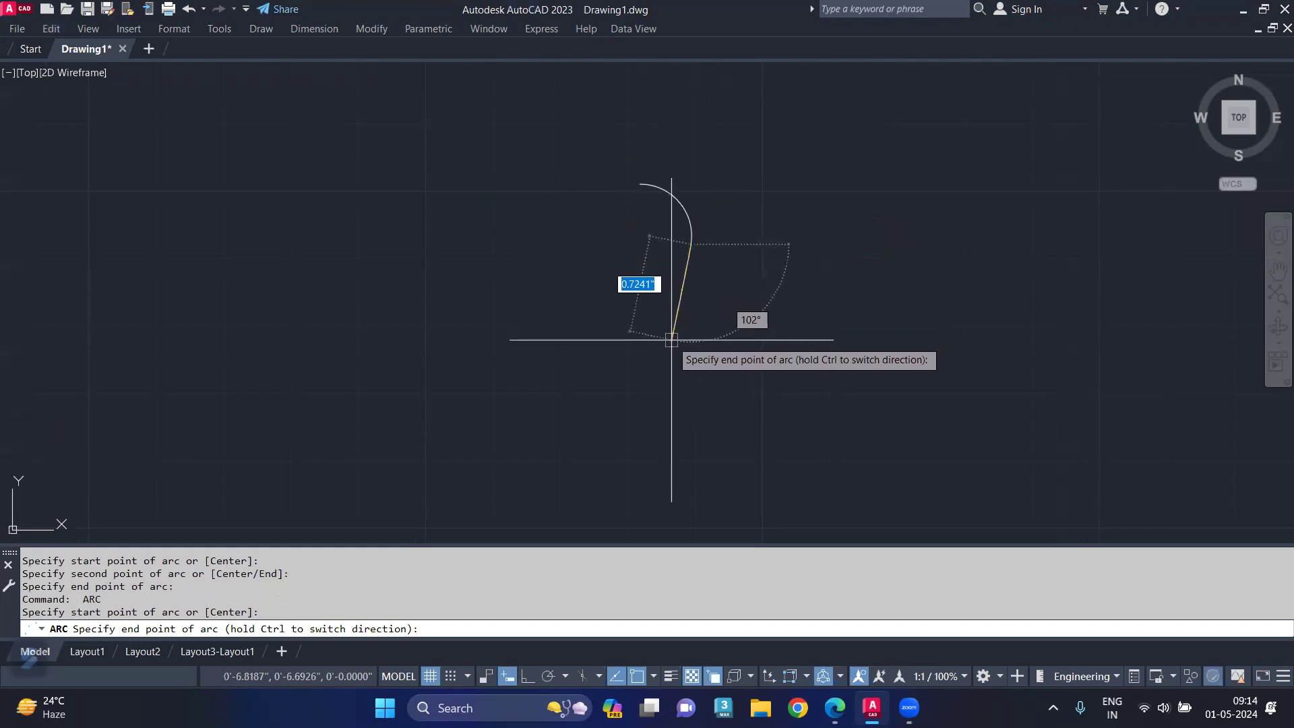
click(667, 372)
key(Return)
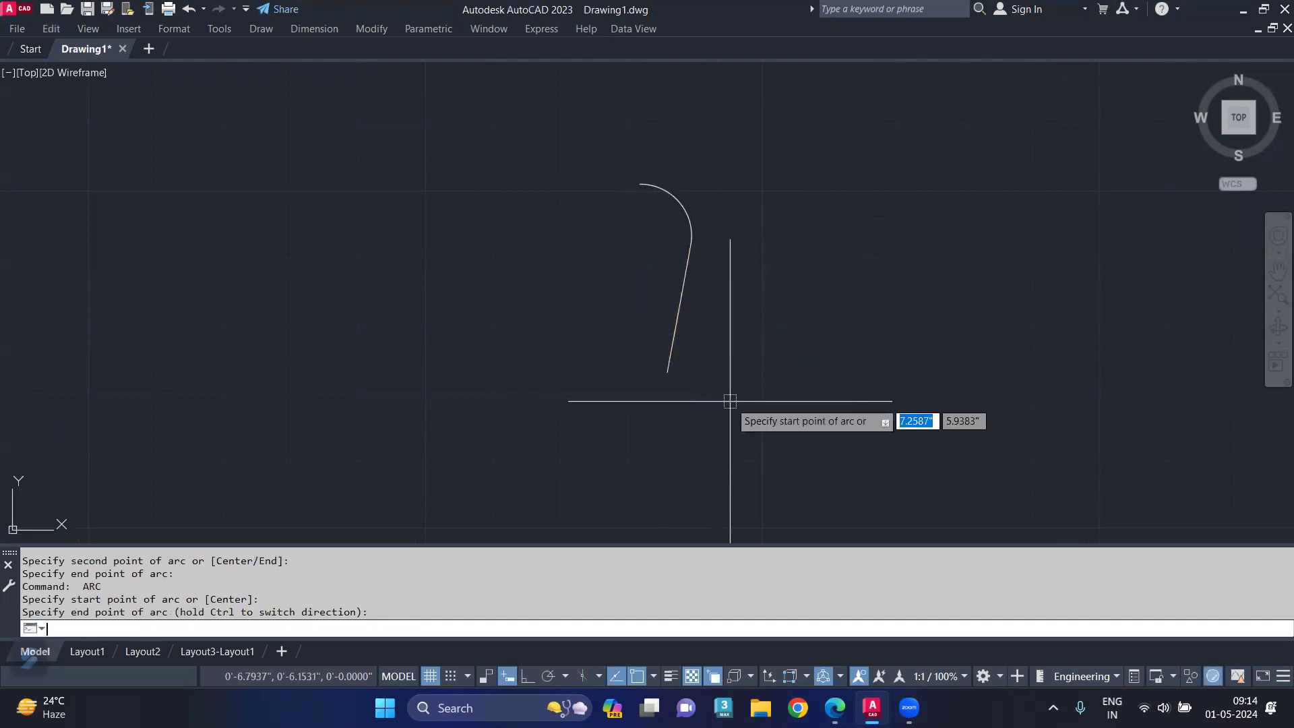
key(Return)
- Continue the profile with arcs rounding the bowl's bottom to the stem collar
middle_drag(767, 401, 756, 282)
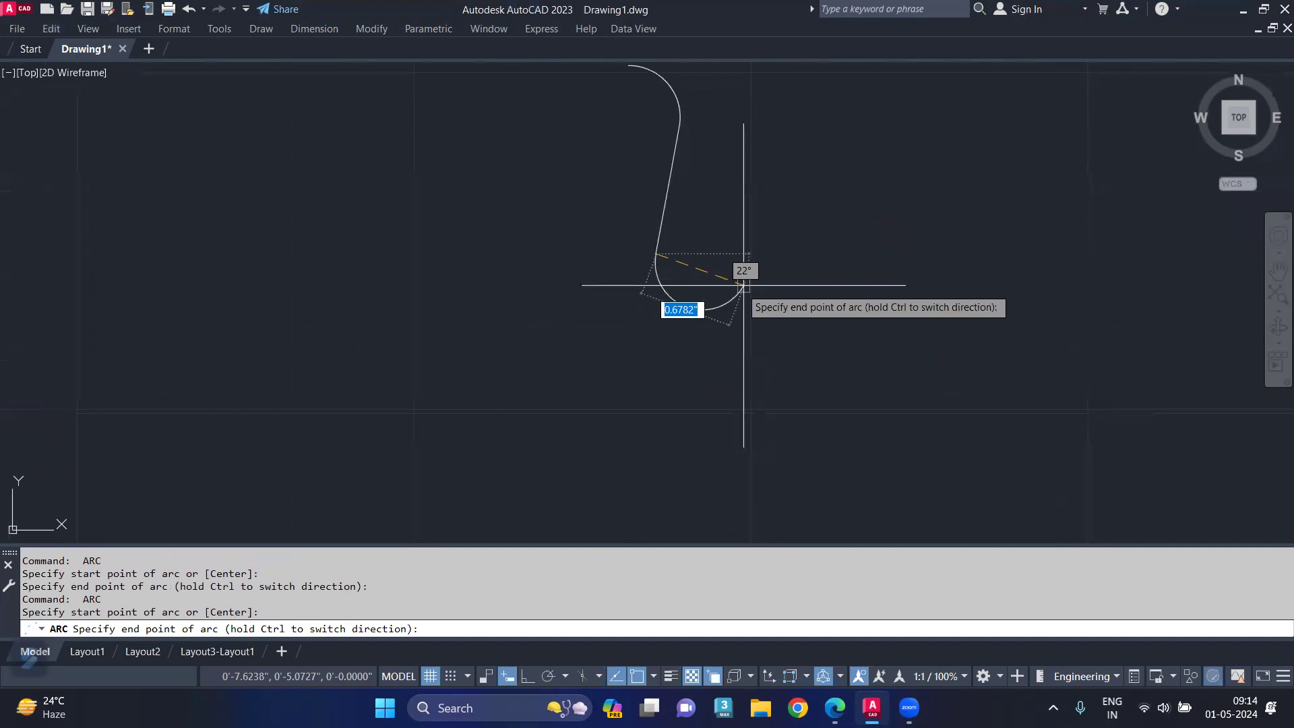
click(714, 301)
key(Return)
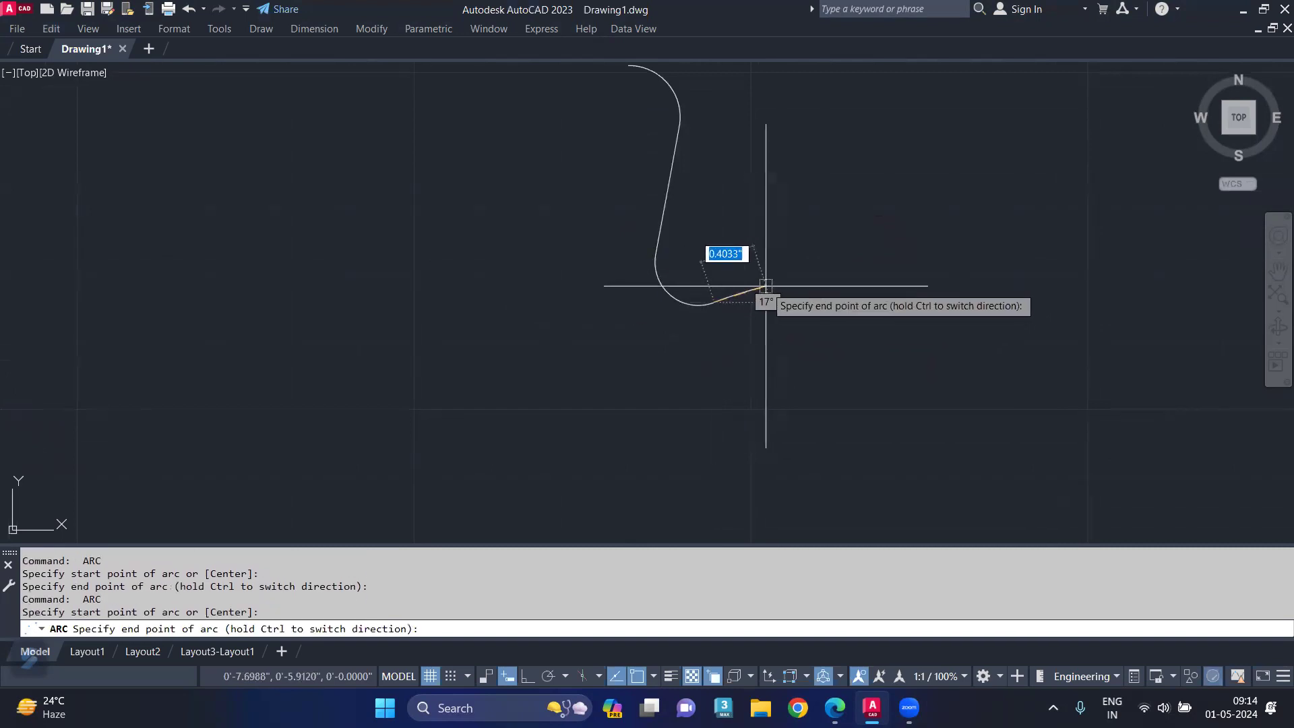
click(759, 297)
scroll(752, 331, up, 1)
key(Return)
click(760, 280)
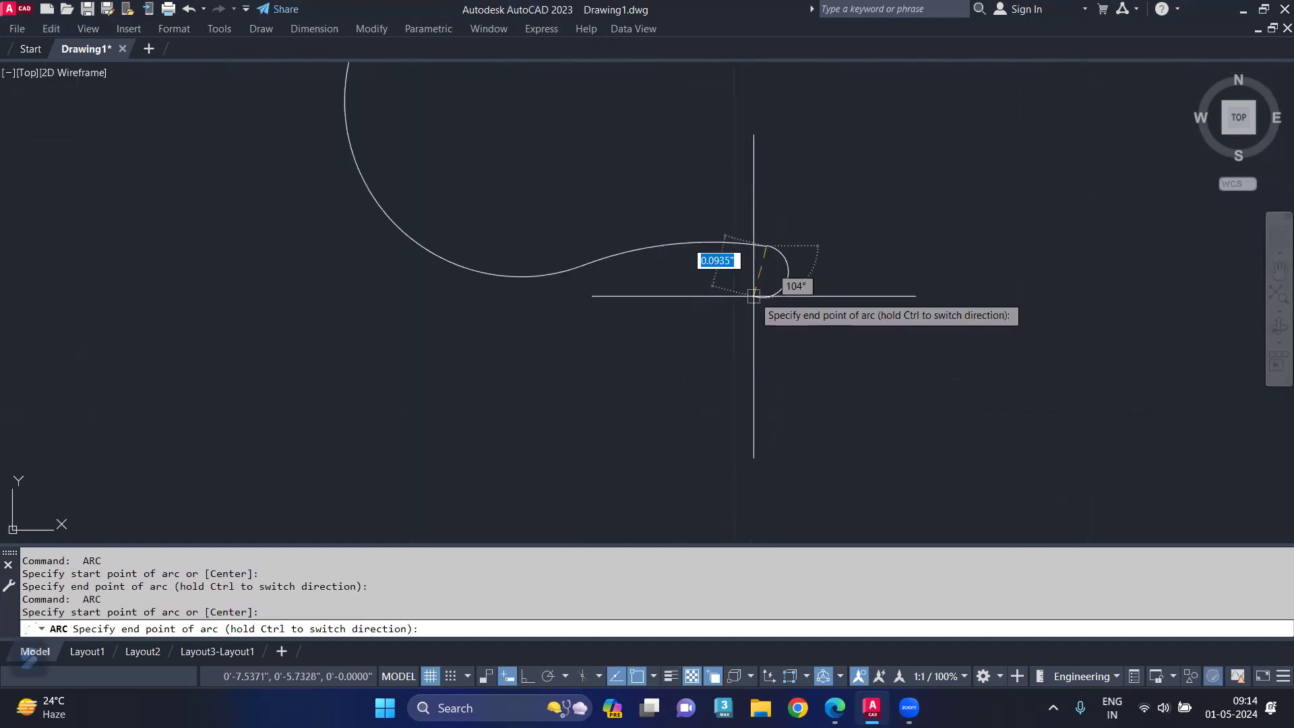
click(754, 296)
- Add the two small arcs forming the knob on the stem
key(Return)
click(754, 298)
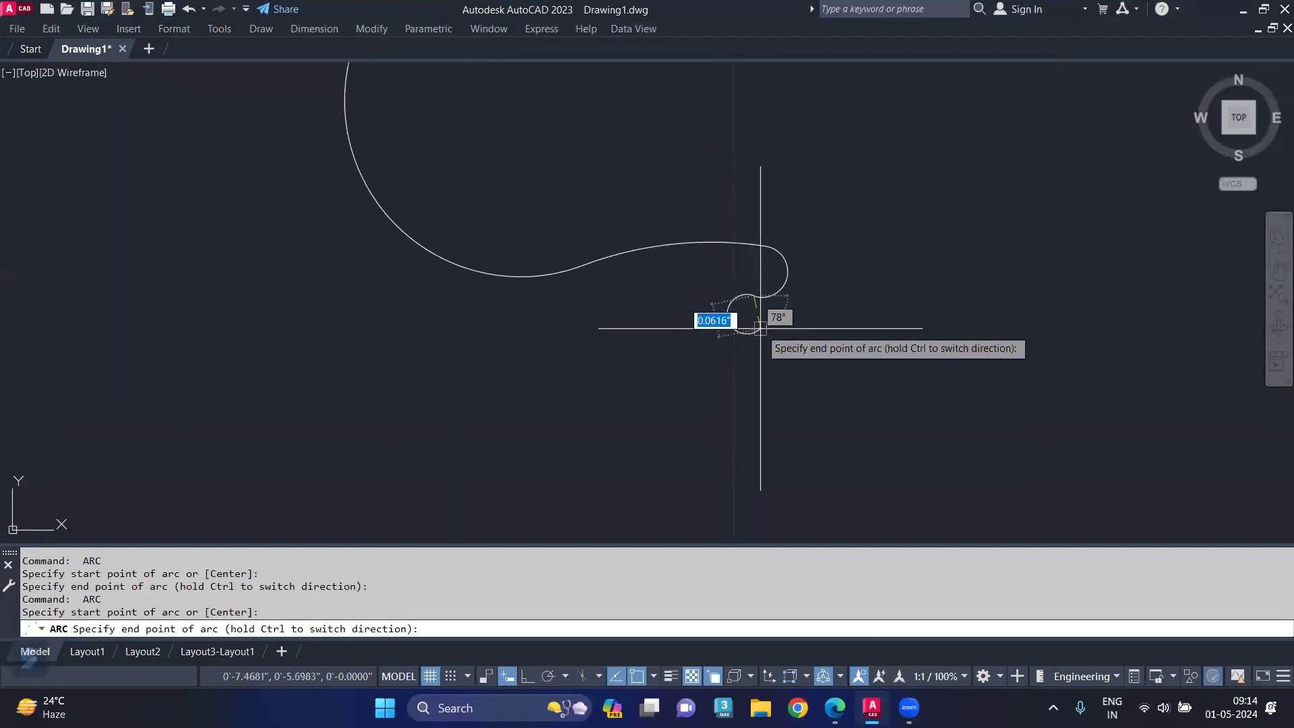
click(762, 328)
key(Return)
key(Return)
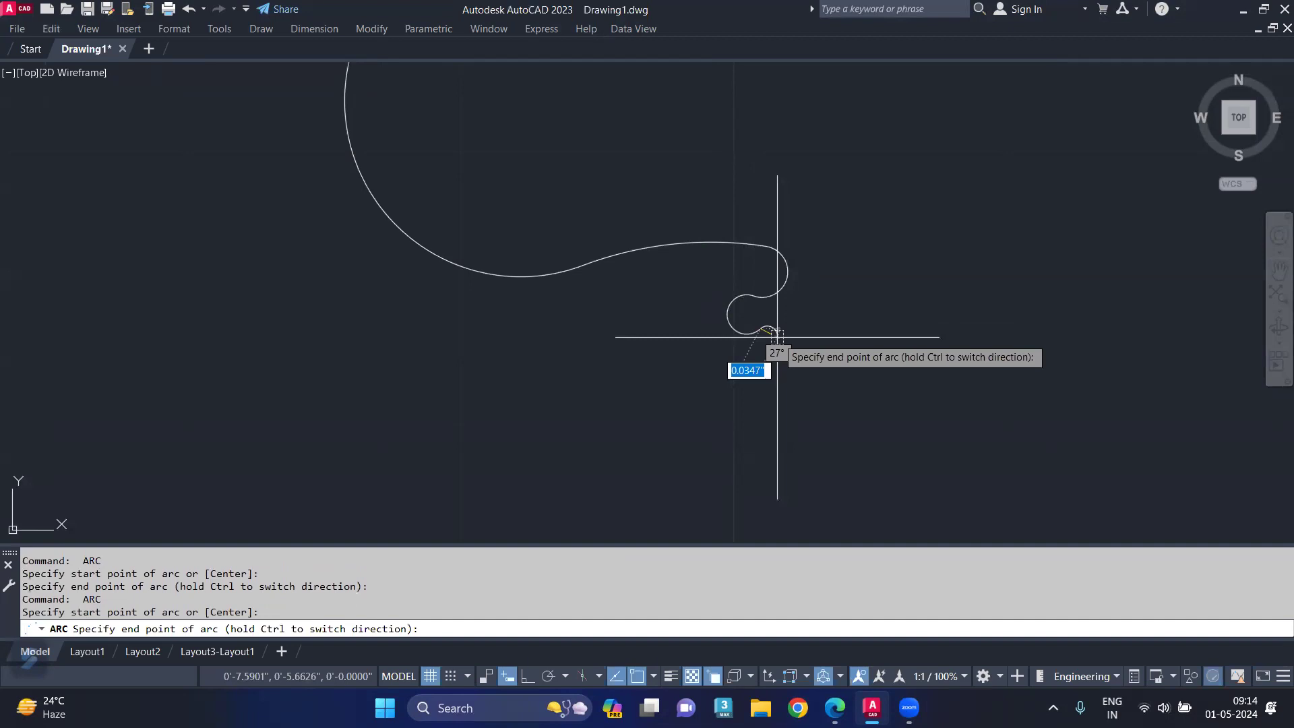
click(775, 335)
middle_drag(775, 335, 794, 292)
scroll(794, 283, down, 2)
- Draw the long stem arc and the arc flaring out into the base
key(Return)
click(804, 225)
middle_drag(780, 396, 793, 378)
scroll(782, 337, down, 1)
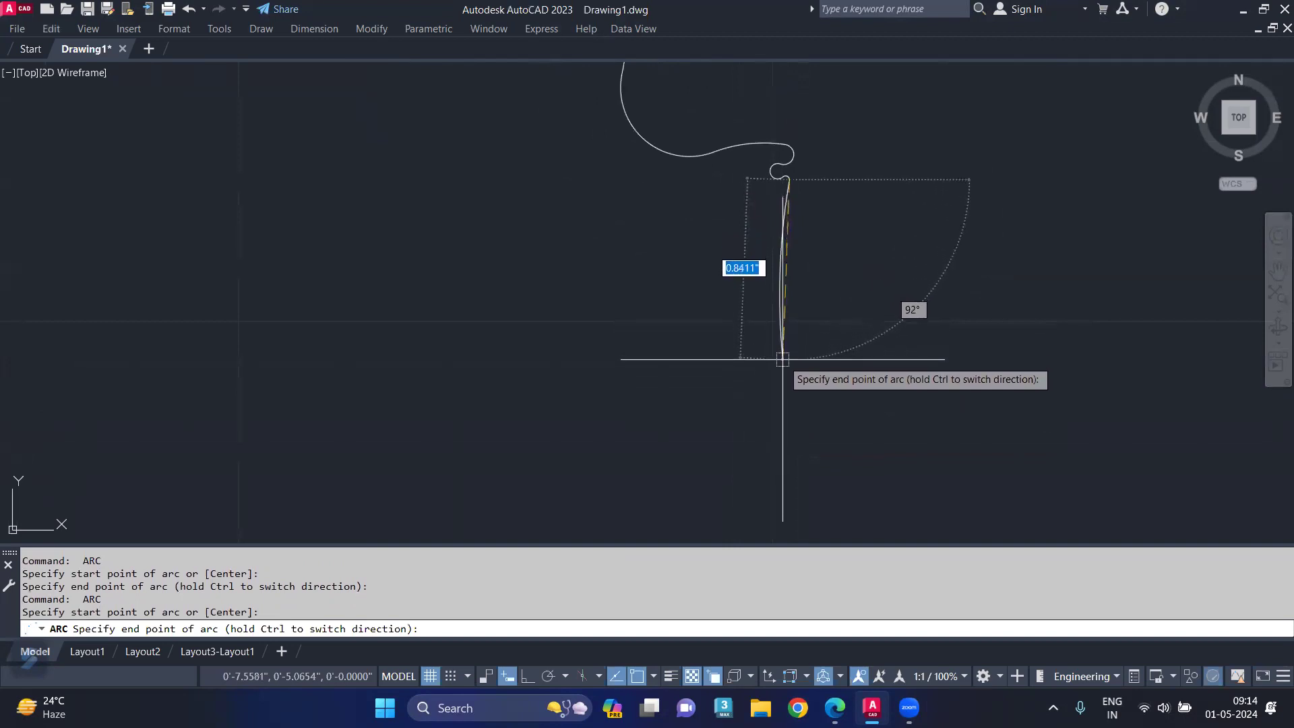
click(782, 360)
key(Return)
click(780, 366)
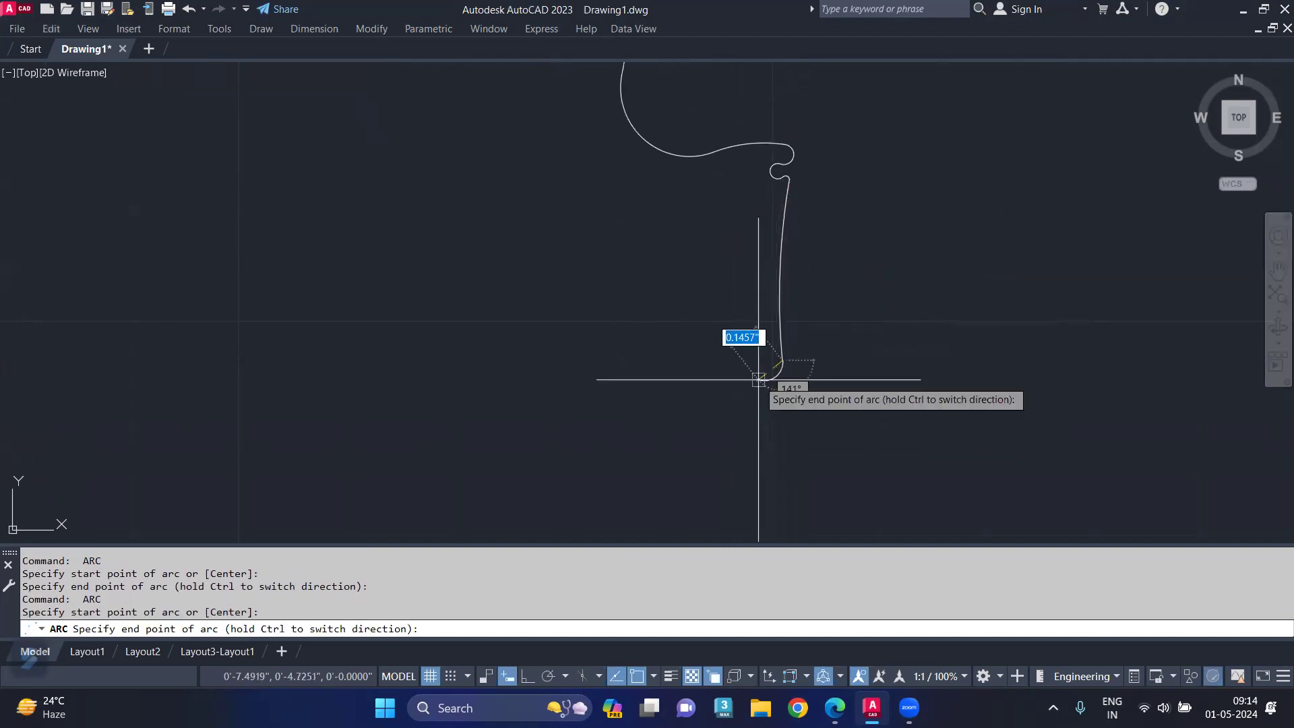
click(759, 381)
scroll(816, 303, down, 3)
scroll(819, 283, down, 2)
click(840, 133)
- Mirror the half-outline arcs about a vertical axis at the stem edge, keeping the originals
click(664, 432)
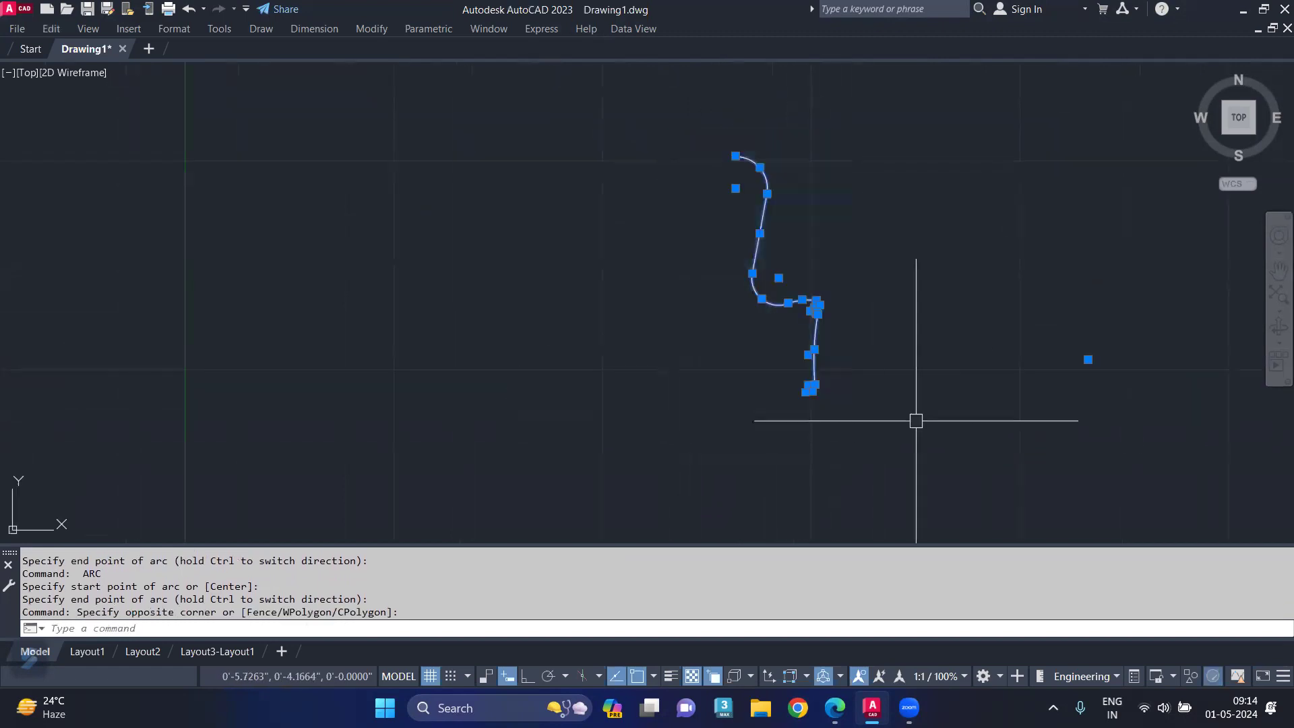
text(mi)
key(Return)
scroll(841, 347, up, 3)
scroll(824, 290, up, 3)
click(847, 236)
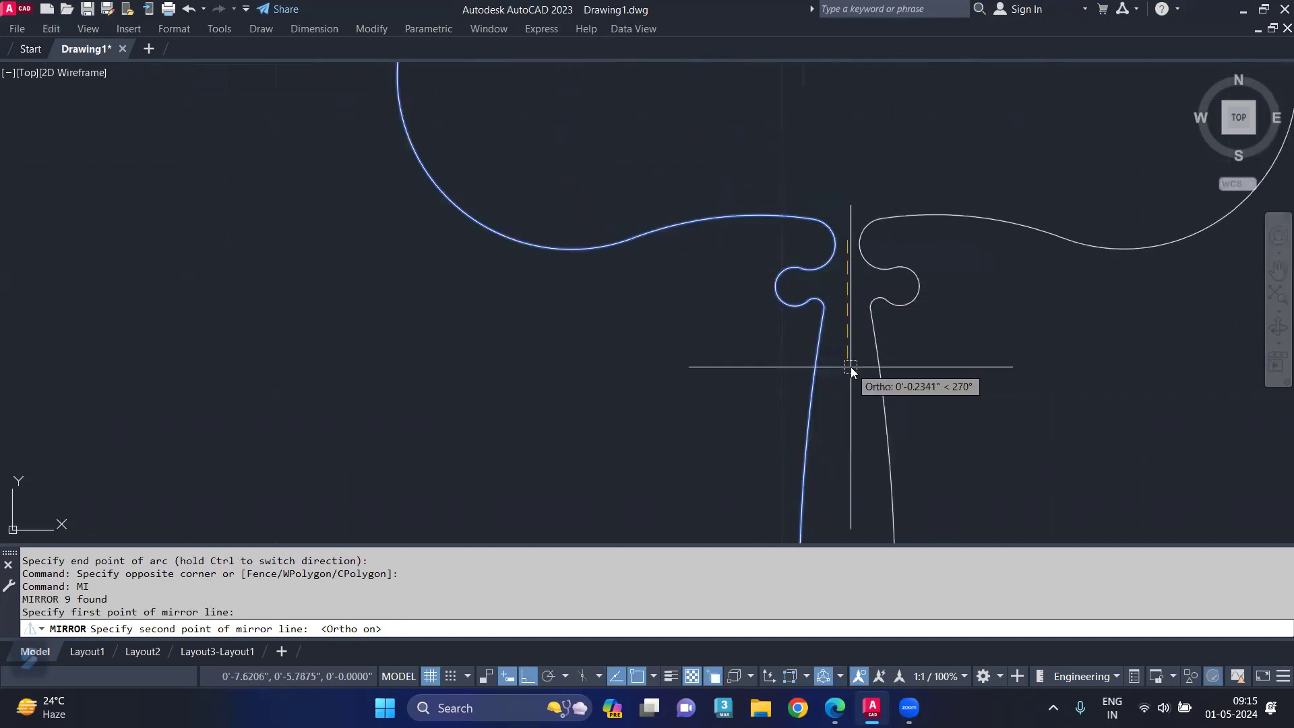
click(849, 370)
key(Return)
scroll(853, 367, down, 2)
scroll(853, 404, down, 1)
scroll(859, 388, up, 2)
scroll(847, 382, up, 3)
- Draw a trial arc across the goblet's base, then delete it
key(Return)
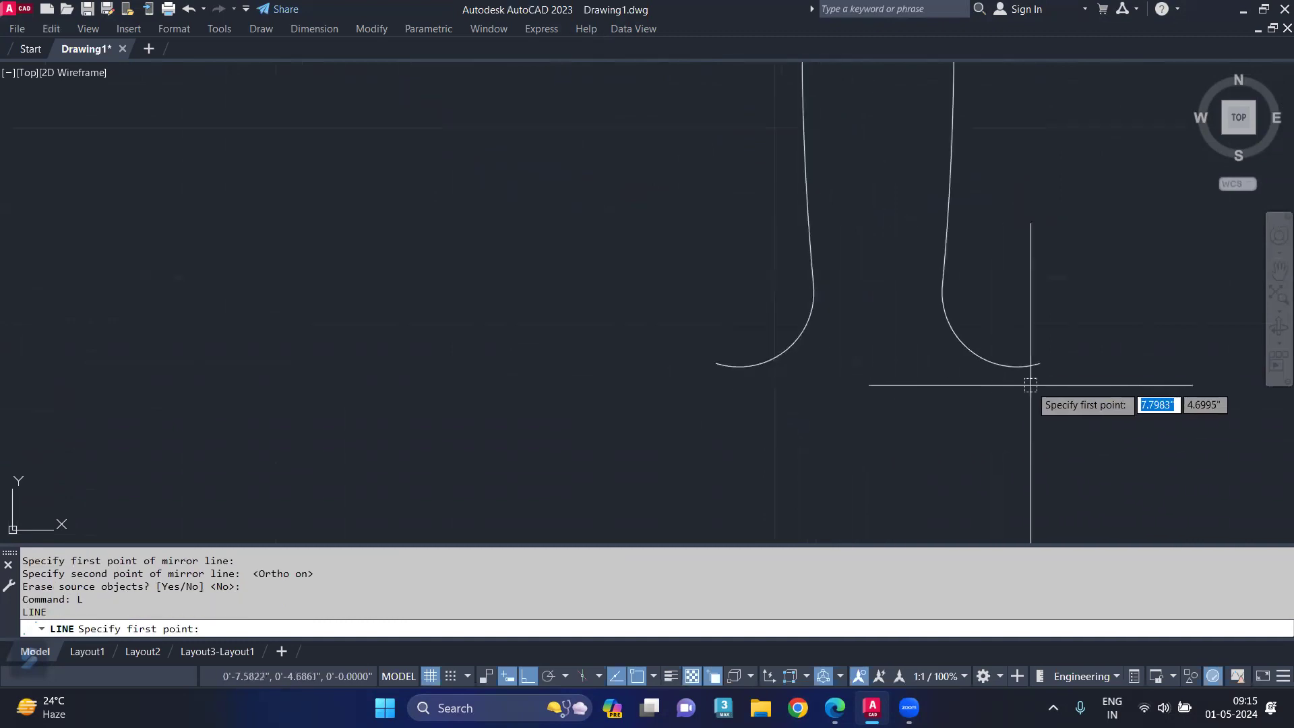
click(1040, 364)
key(Escape)
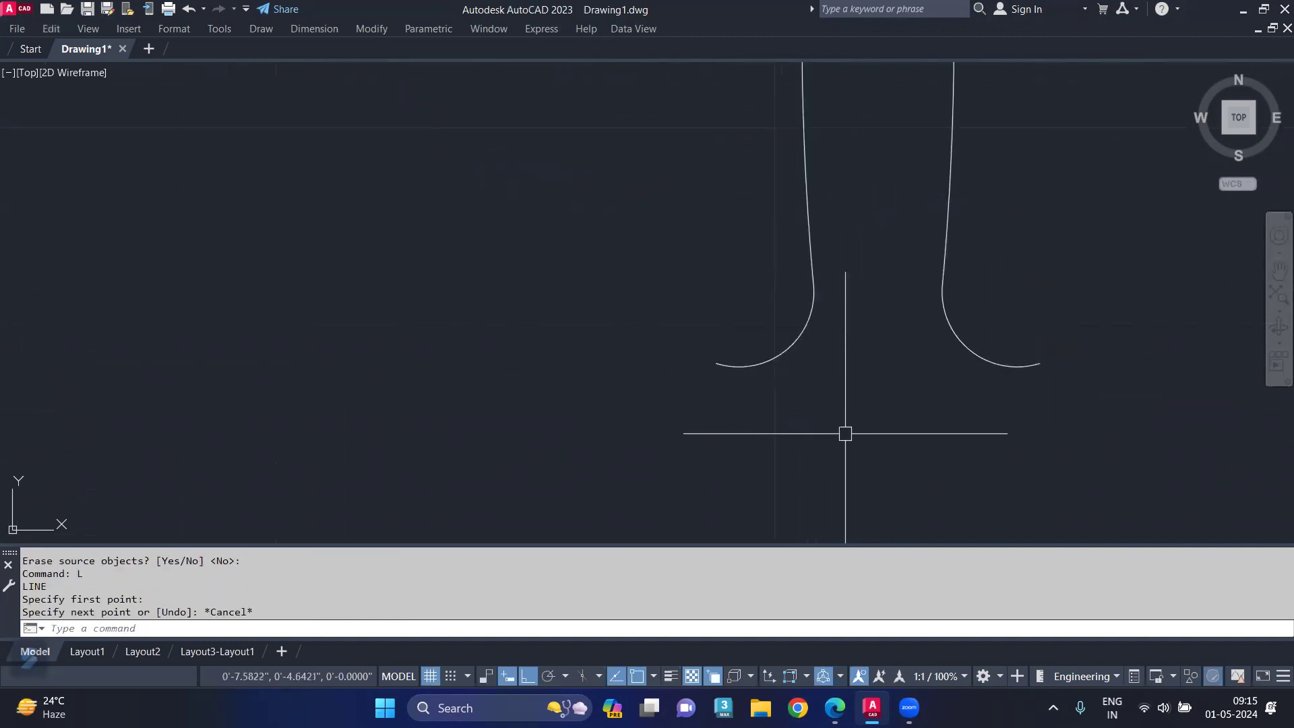
text(A)
key(Return)
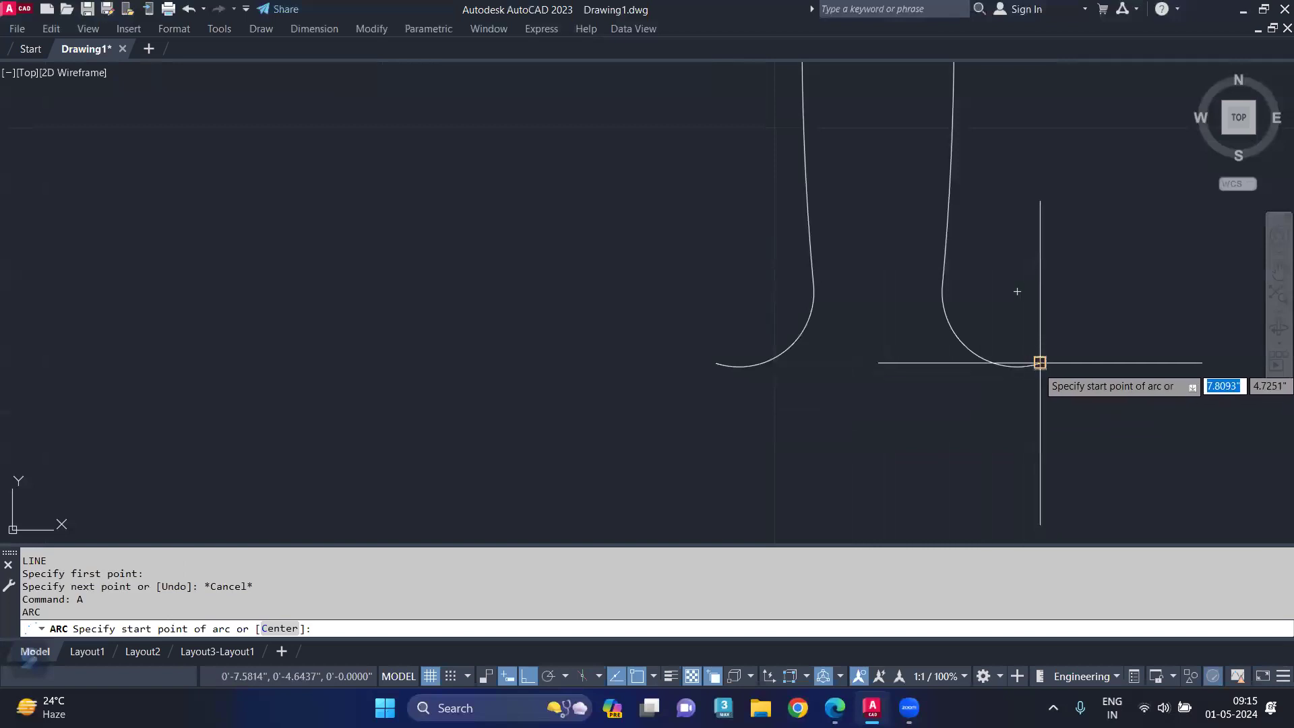
click(1040, 363)
key(F8)
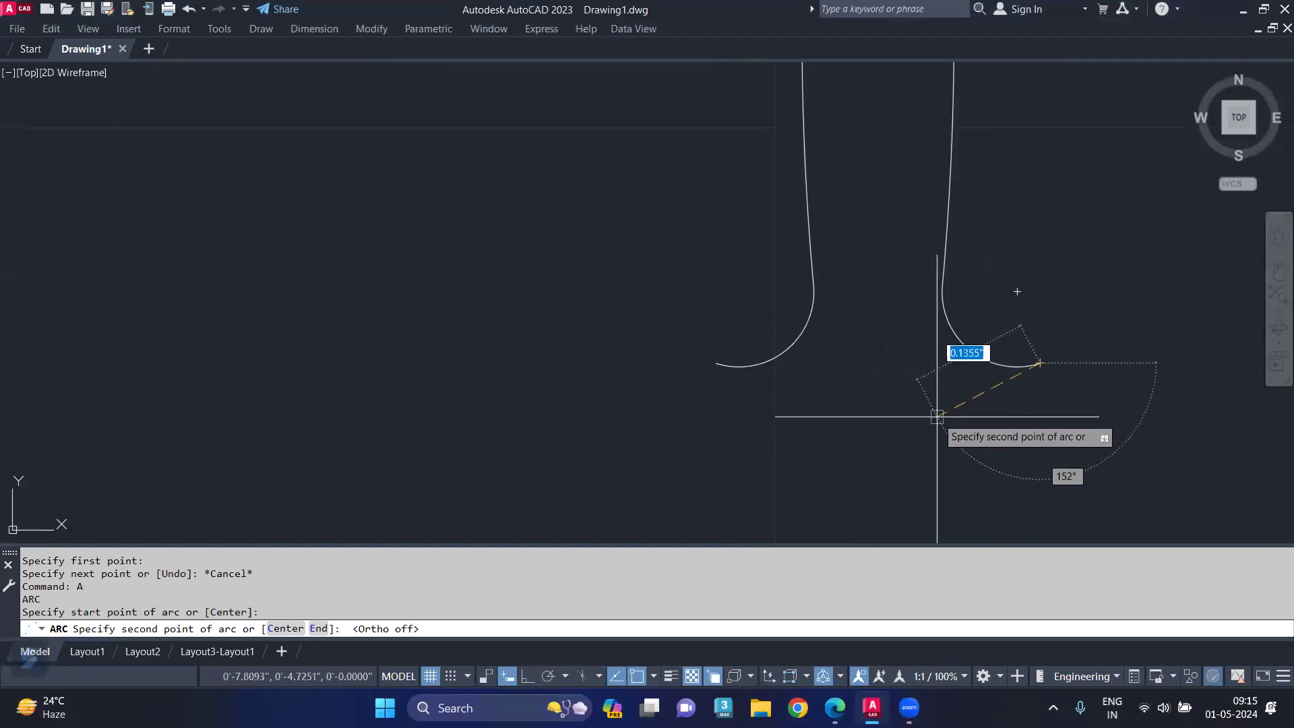
click(938, 416)
click(721, 365)
click(889, 423)
click(881, 424)
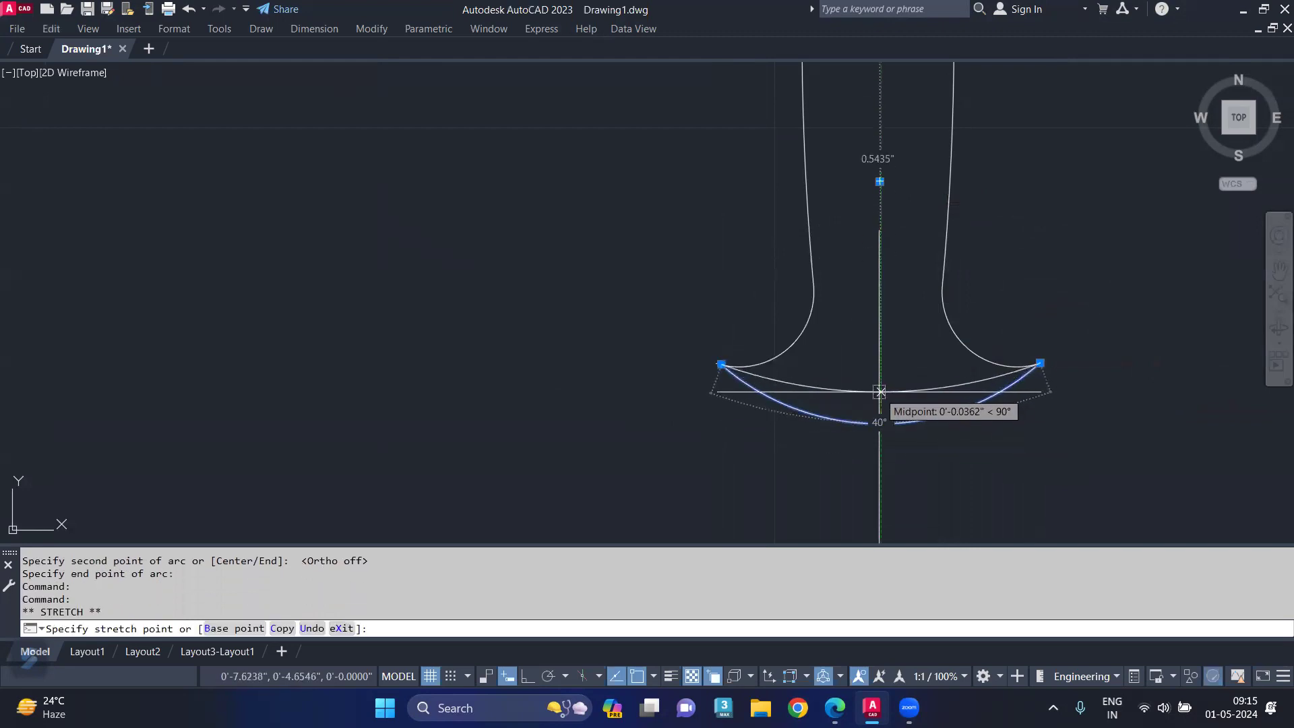
key(Escape)
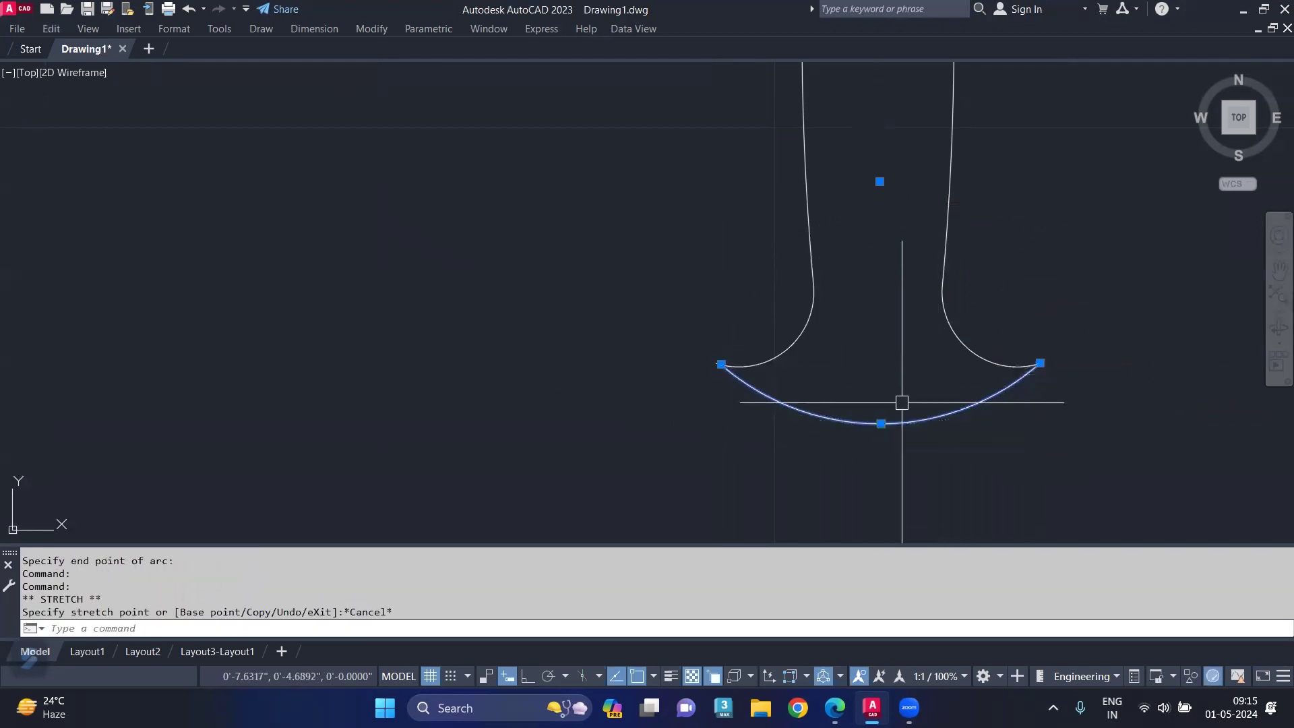
key(Delete)
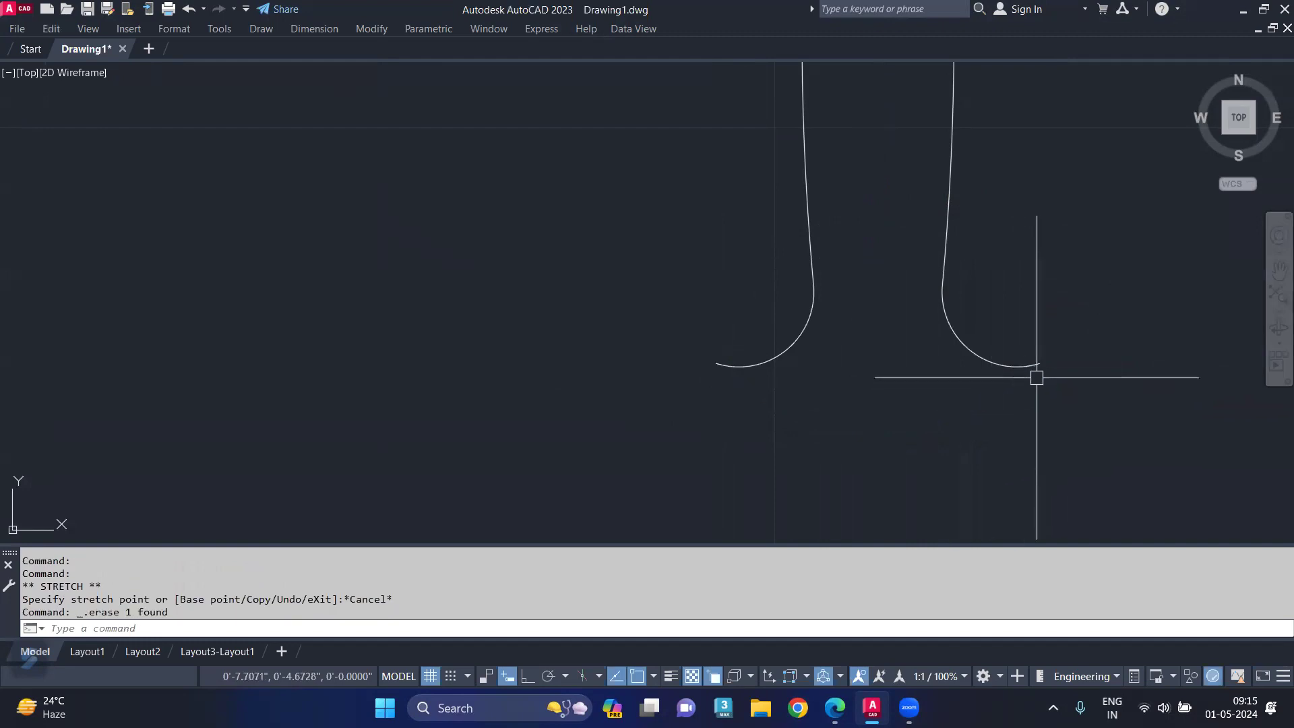
text(a)
- Draw and reshape a small loop arc at the right base end, then delete it
key(Return)
click(1038, 366)
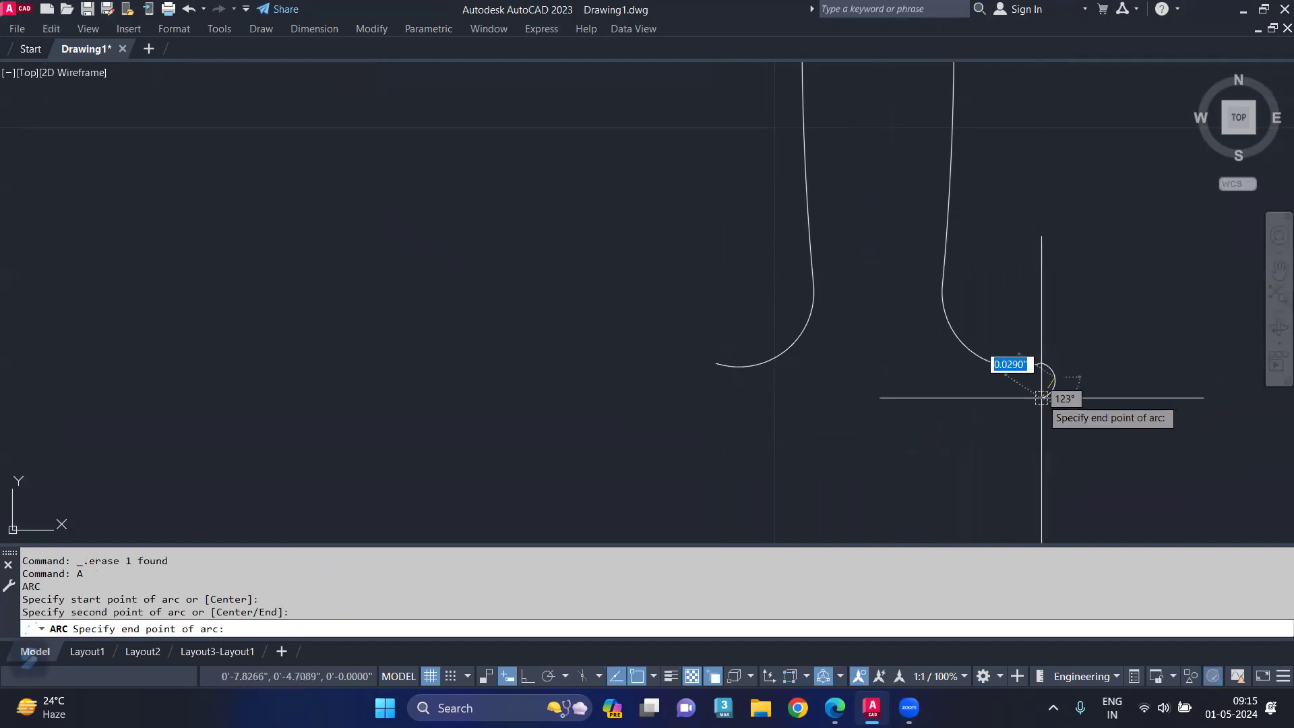
key(Escape)
key(Return)
click(1038, 366)
scroll(1078, 356, up, 2)
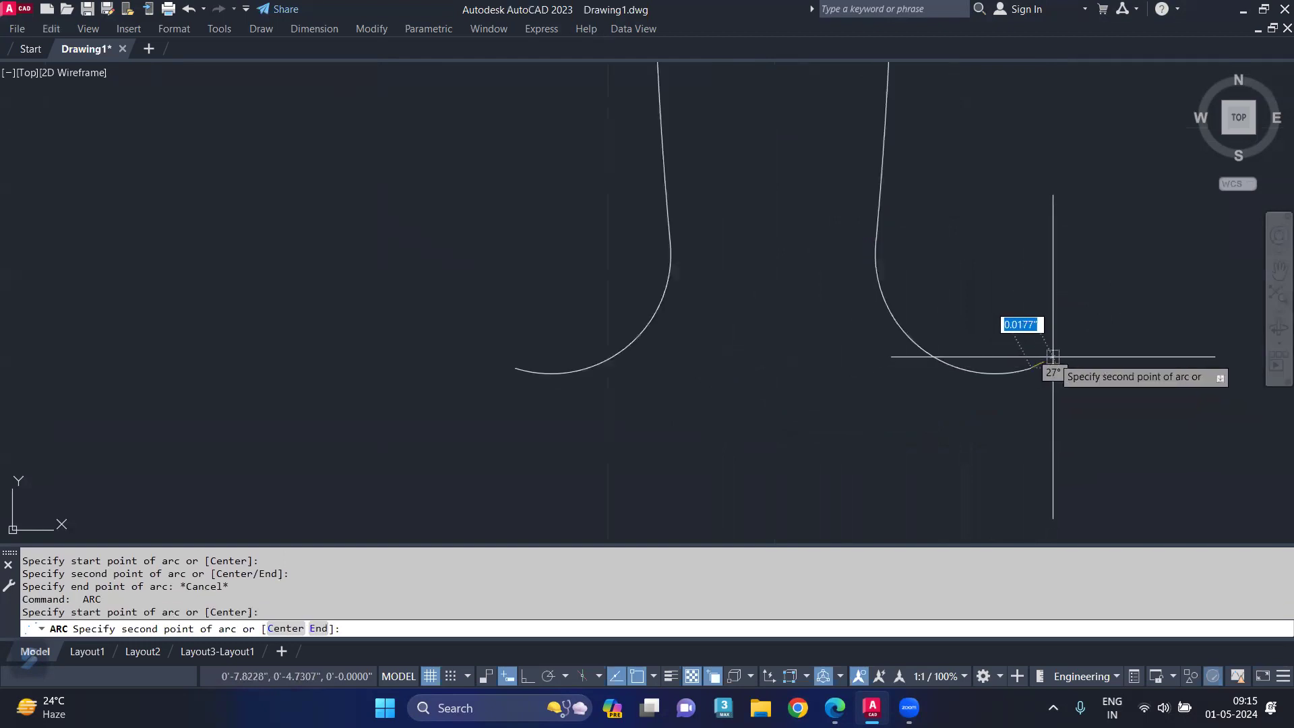
click(1055, 358)
click(1033, 398)
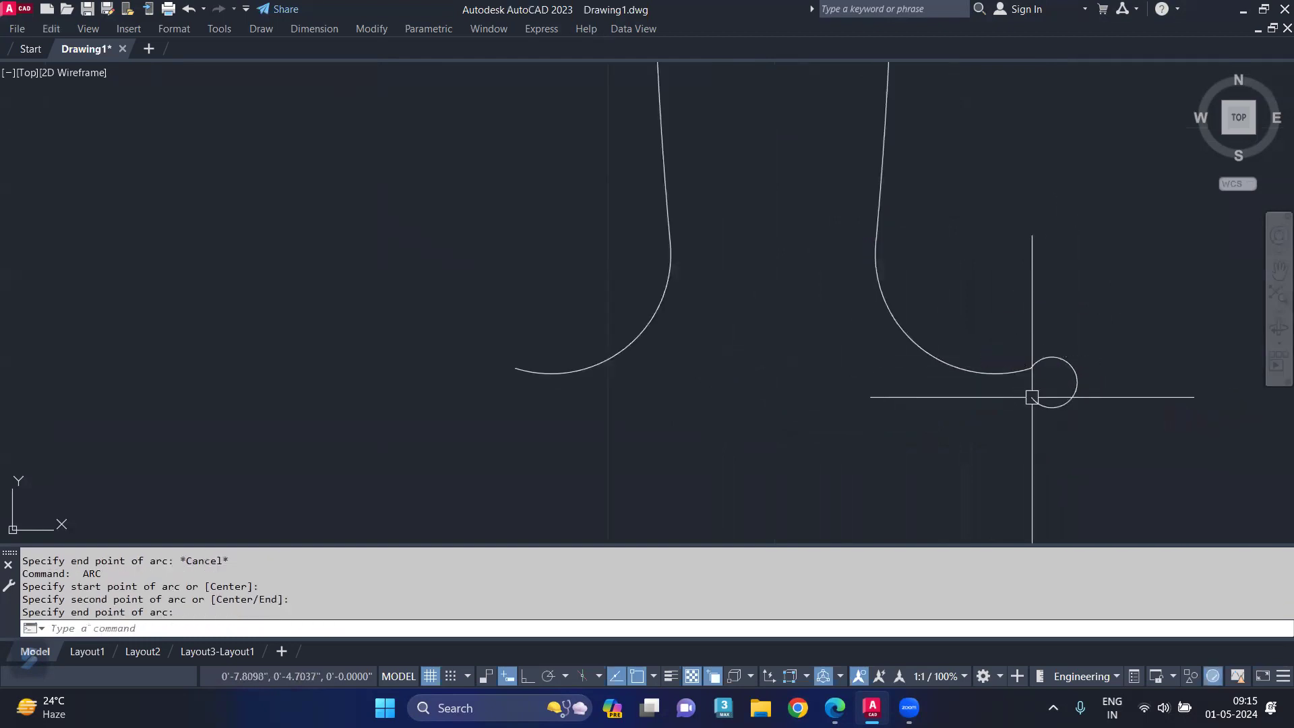
scroll(1057, 361, up, 3)
click(1093, 400)
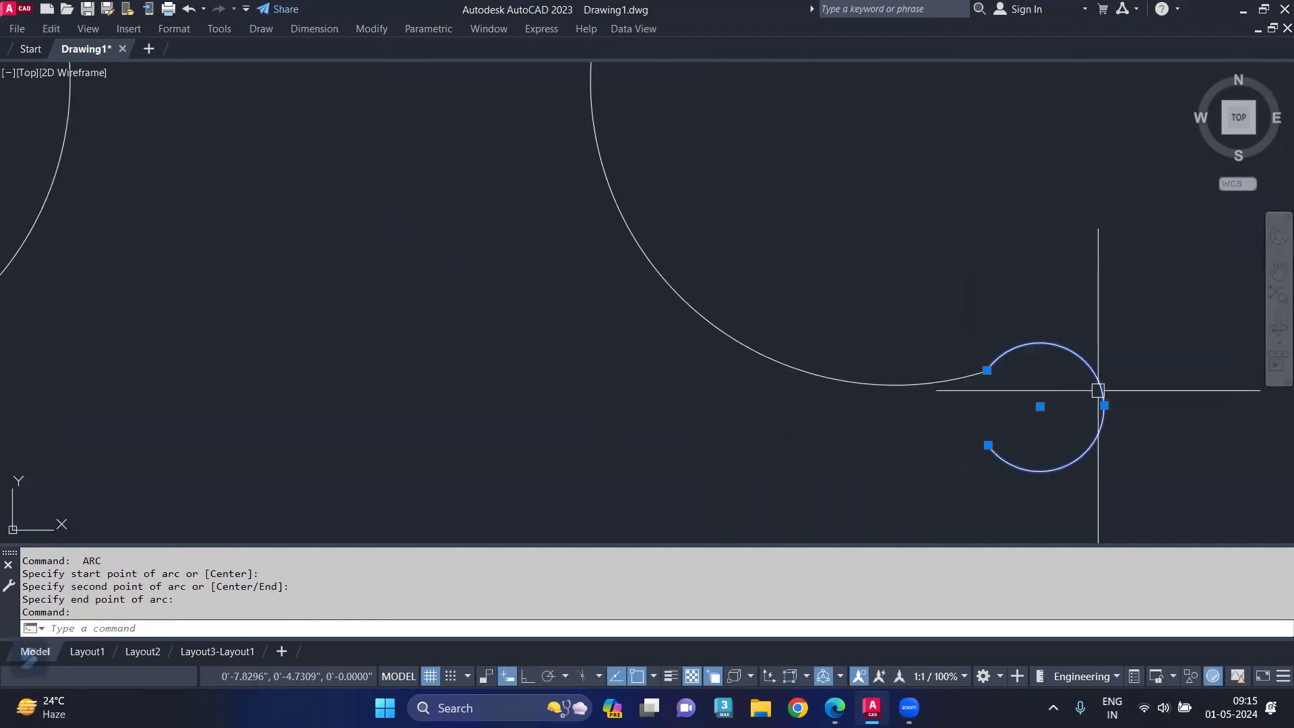
click(1104, 405)
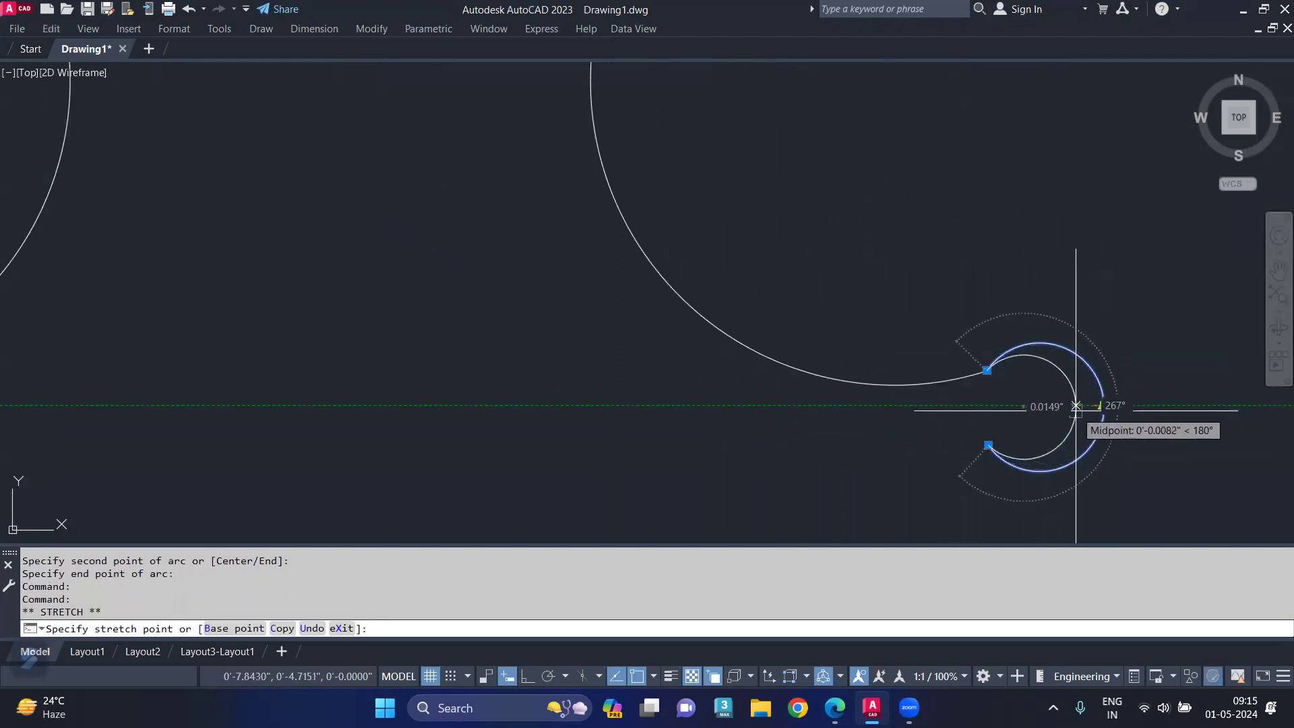
click(1062, 413)
key(Escape)
scroll(798, 437, down, 2)
middle_drag(798, 436, 865, 427)
click(1029, 403)
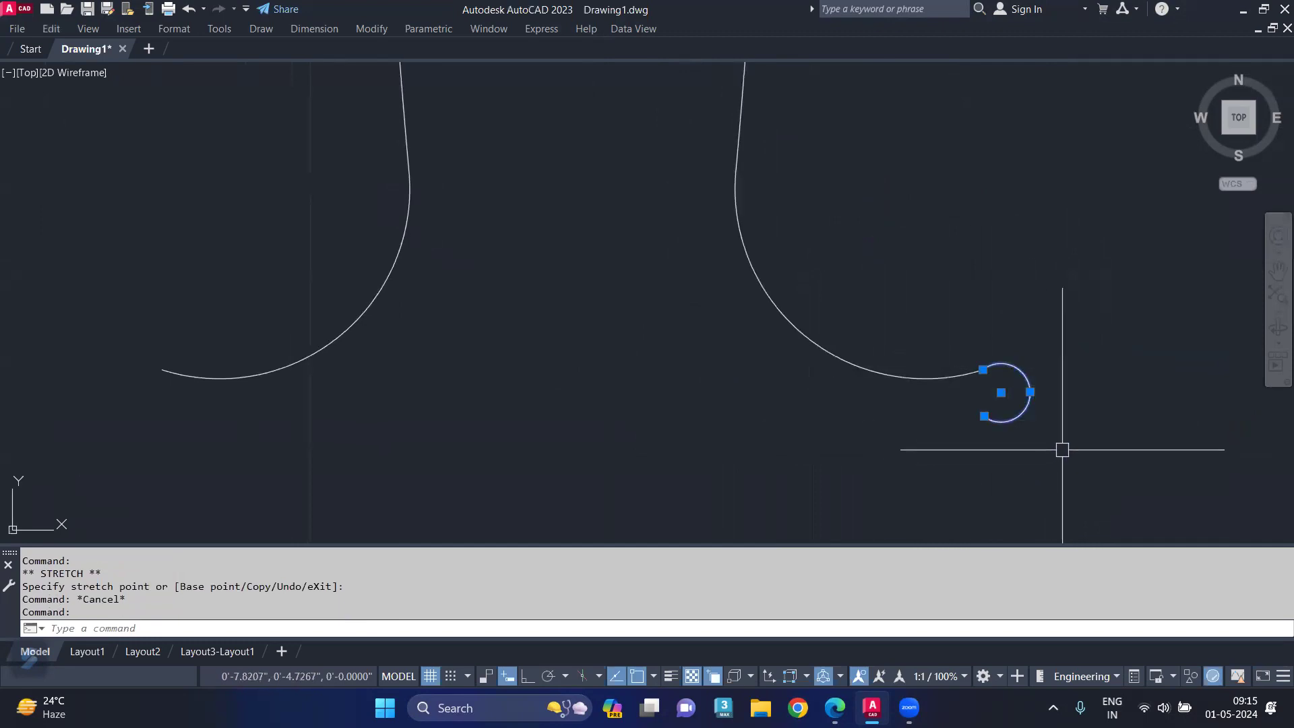
key(Delete)
scroll(944, 432, down, 3)
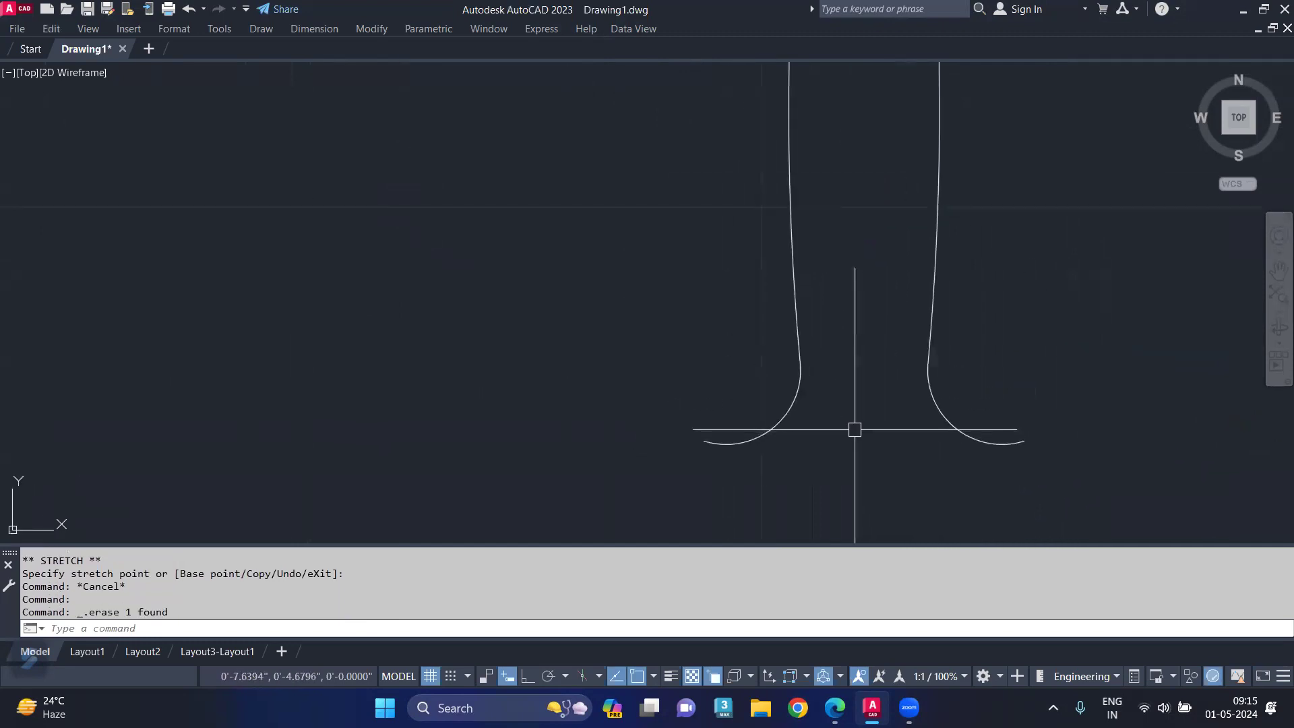
- Draw a straight horizontal base line across the goblet's foot with Ortho on
text(l)
key(Return)
click(980, 441)
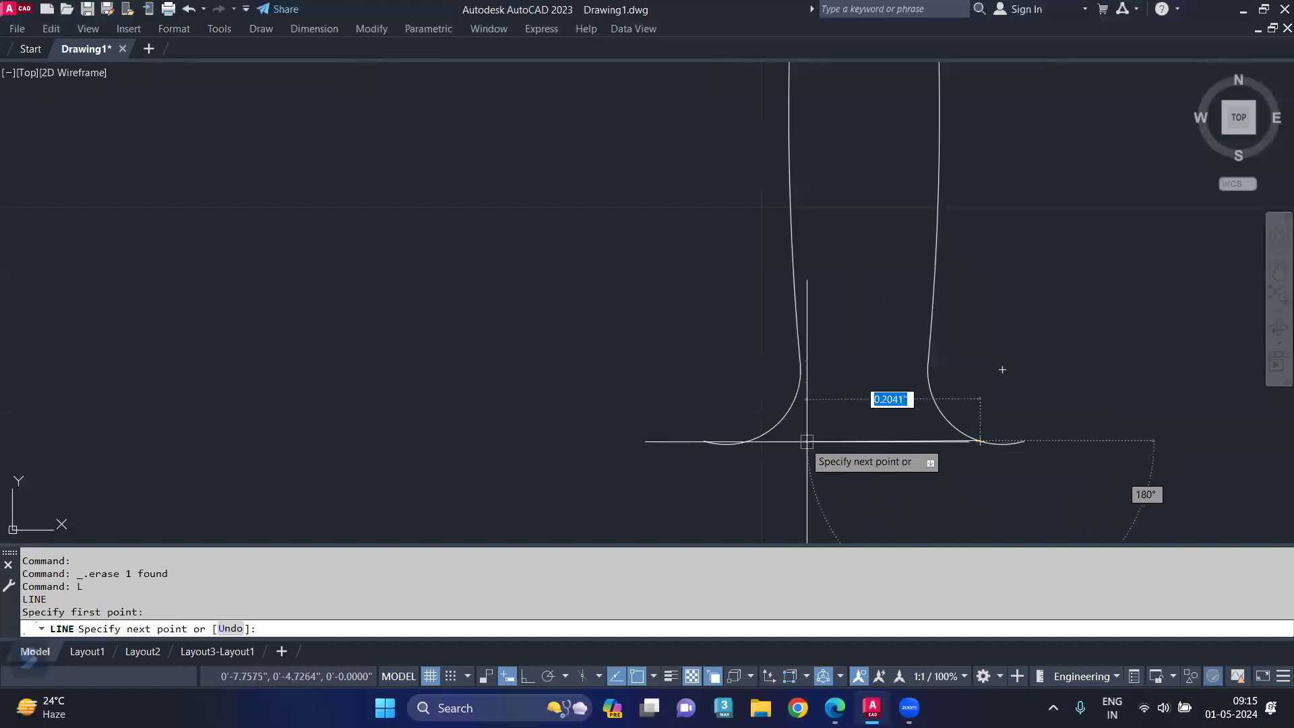
key(F8)
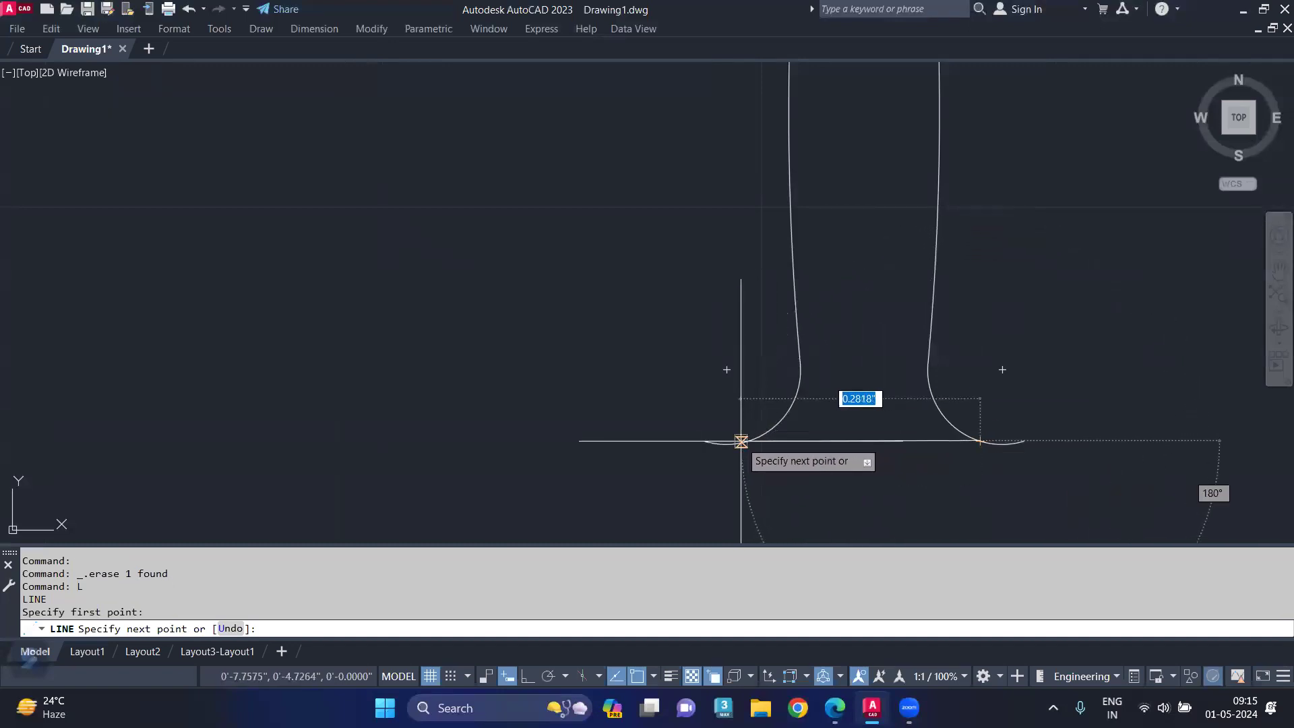
click(741, 442)
key(Return)
scroll(723, 487, up, 2)
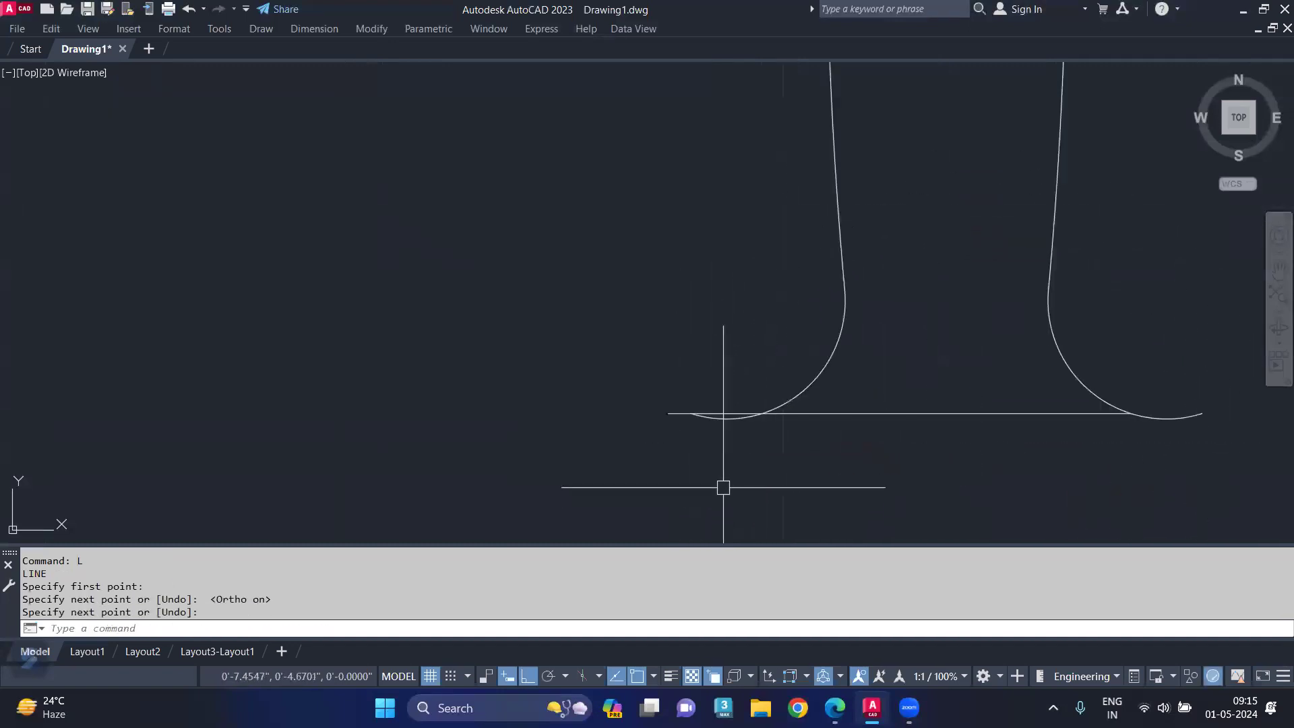
- Trim the overhanging line and arc ends below the base and erase the stray piece
text(tr)
key(Return)
drag(737, 448, 766, 433)
click(687, 411)
click(1183, 418)
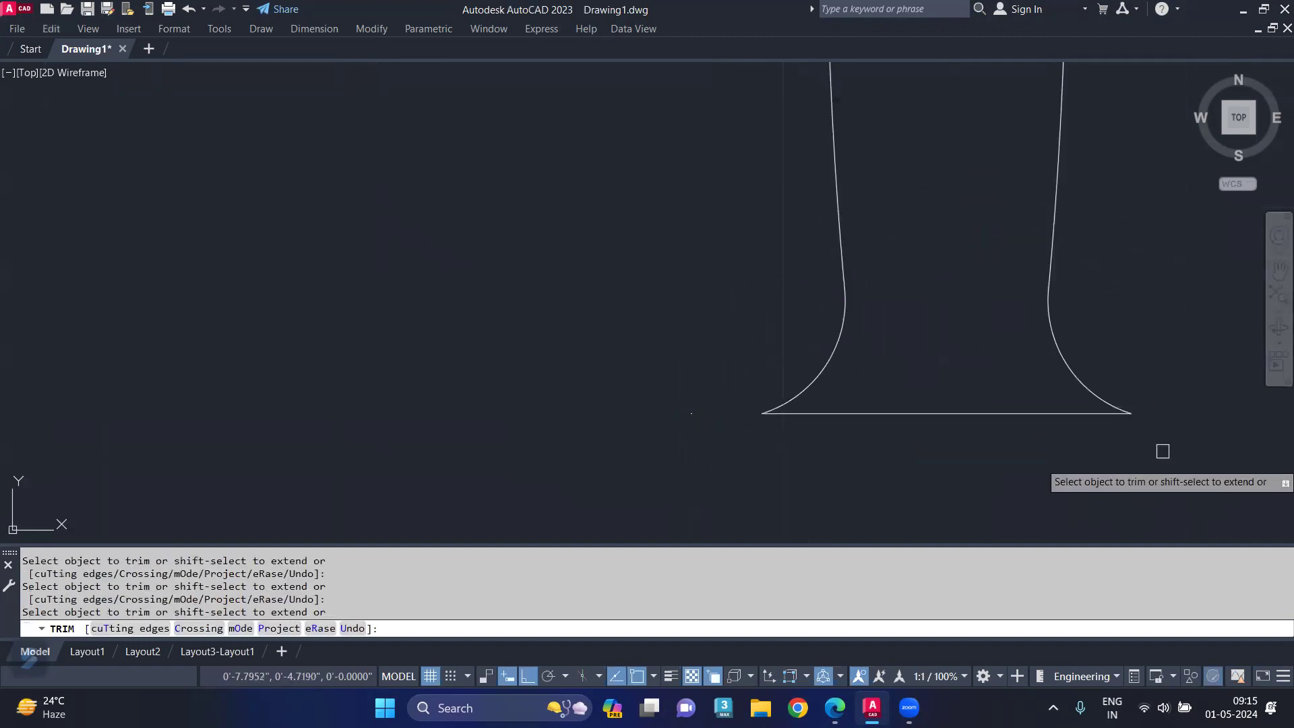
key(Escape)
drag(716, 344, 633, 451)
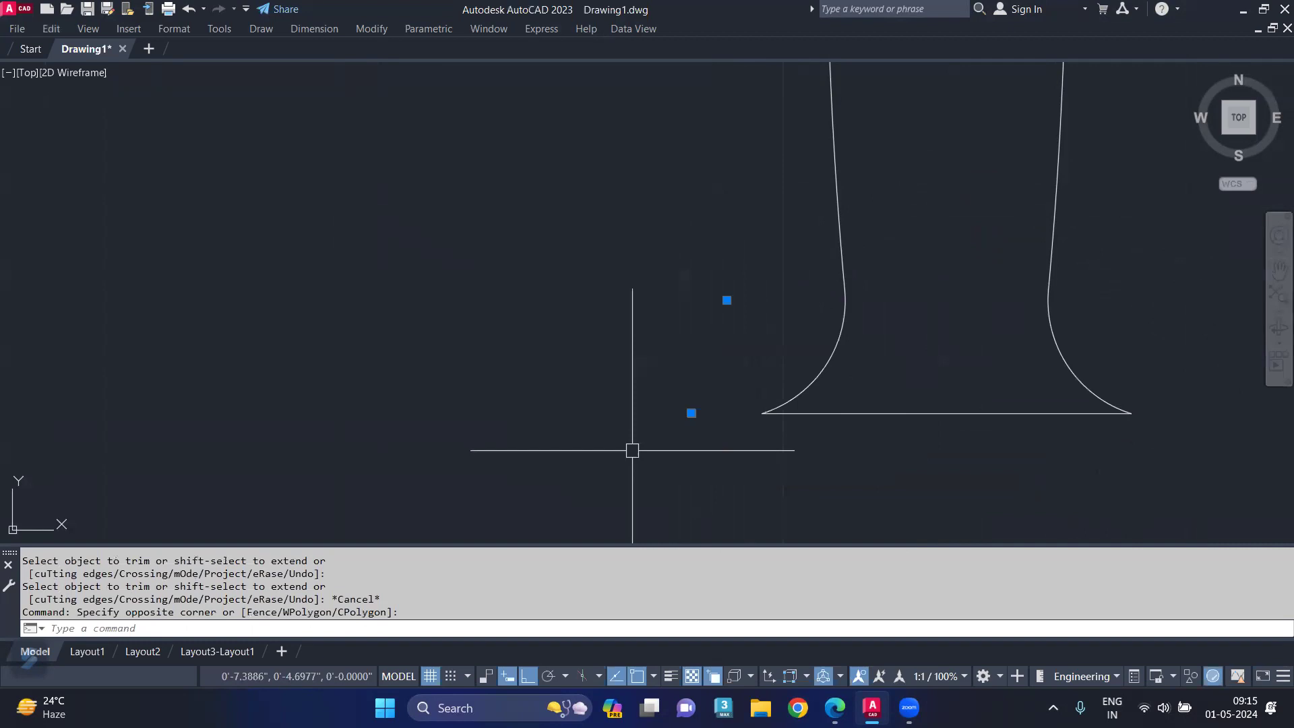
key(Delete)
scroll(716, 271, down, 3)
scroll(703, 492, up, 2)
scroll(841, 93, down, 1)
- Pan the view to bring the whole cup and its open top into view
middle_drag(840, 93, 849, 298)
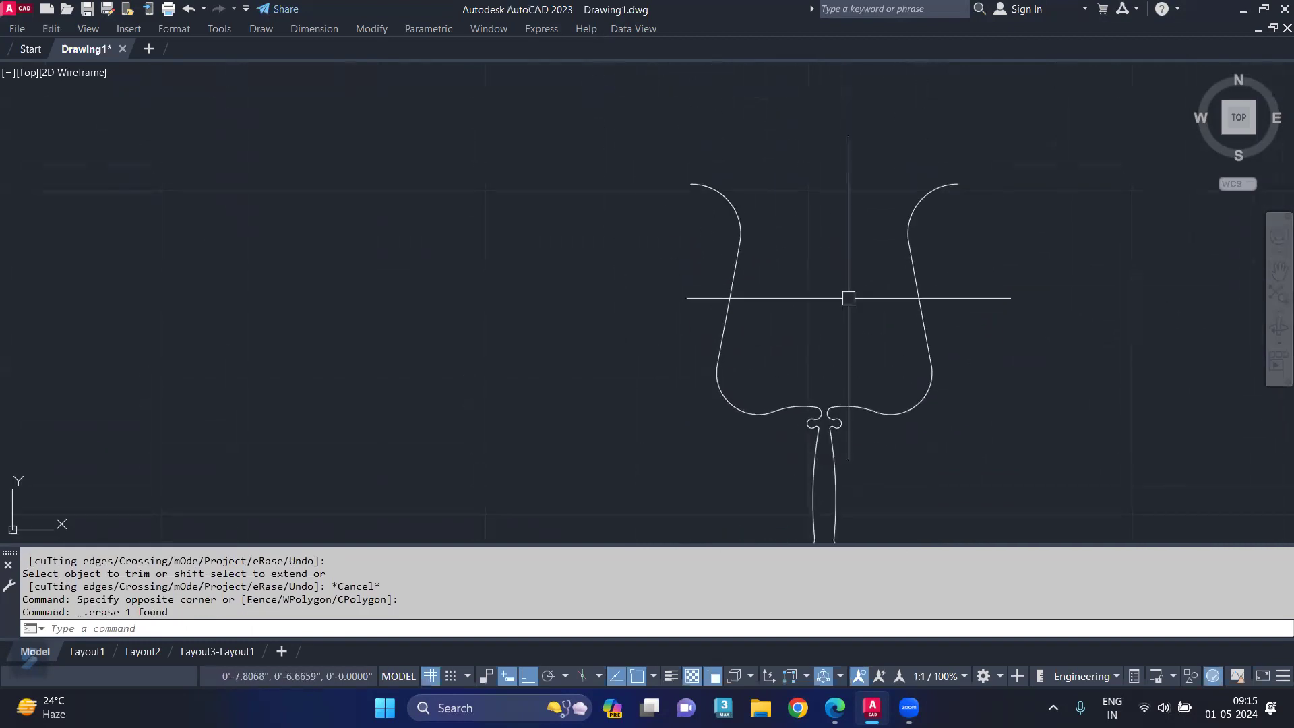
scroll(731, 202, up, 2)
middle_drag(754, 196, 754, 327)
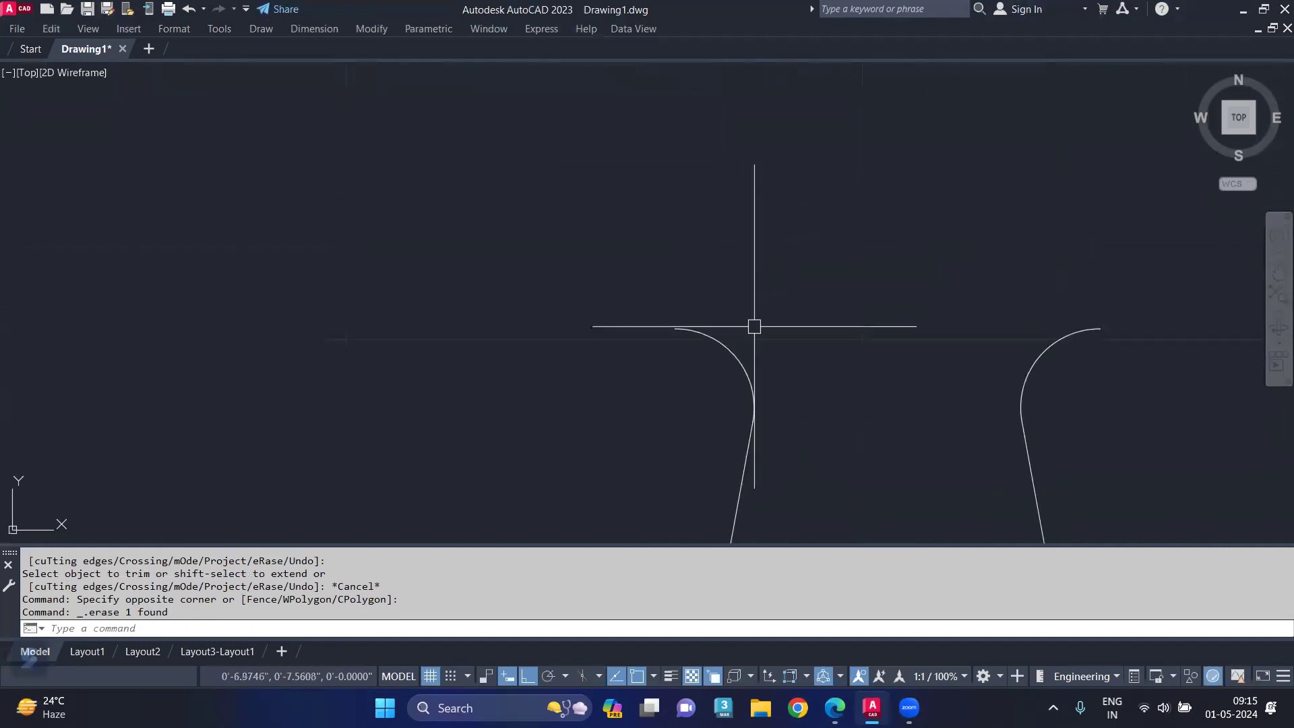
text(a)
key(Return)
- Draw a shallow arc across the rim between the left and right shoulder ends
click(675, 329)
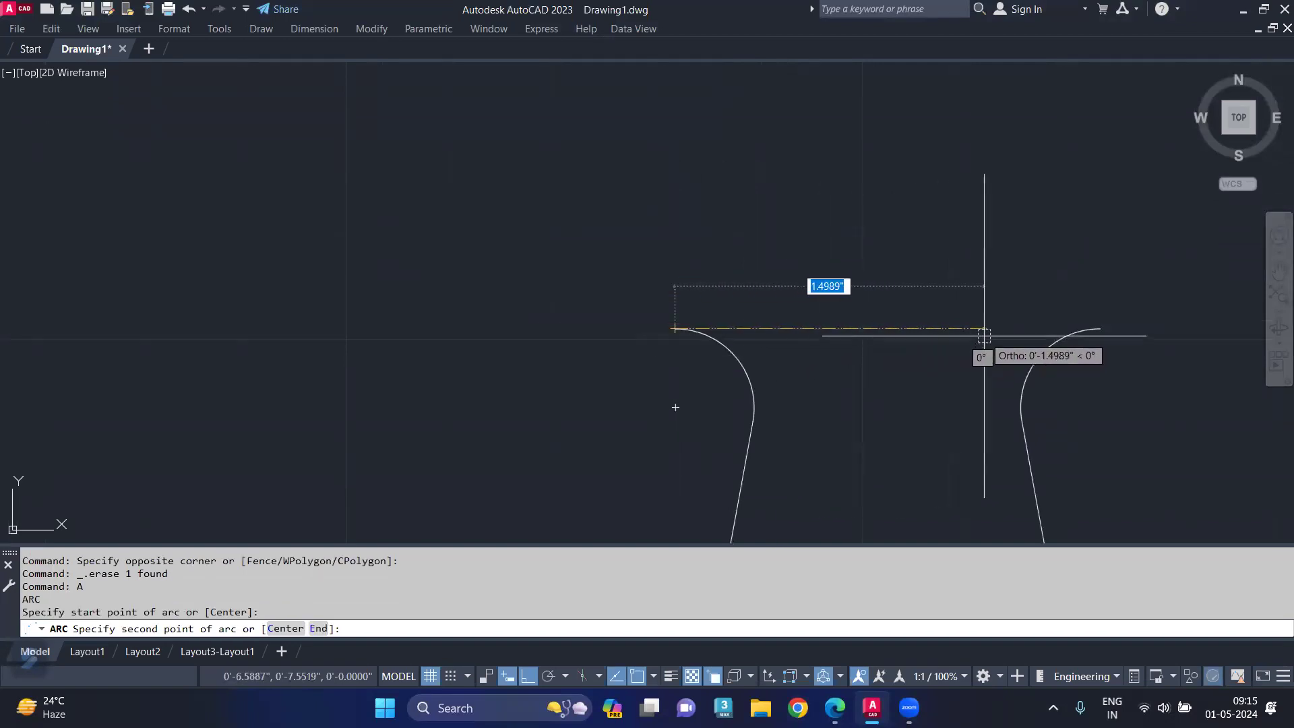
key(F8)
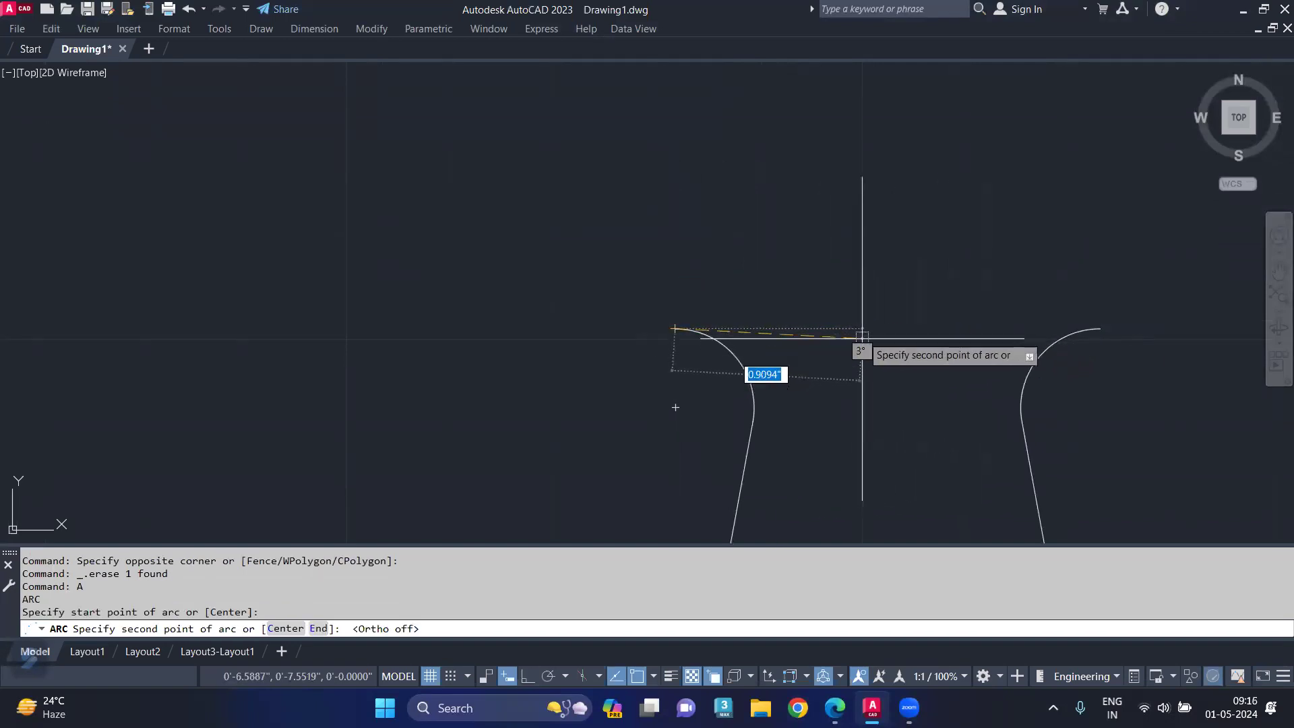
click(854, 317)
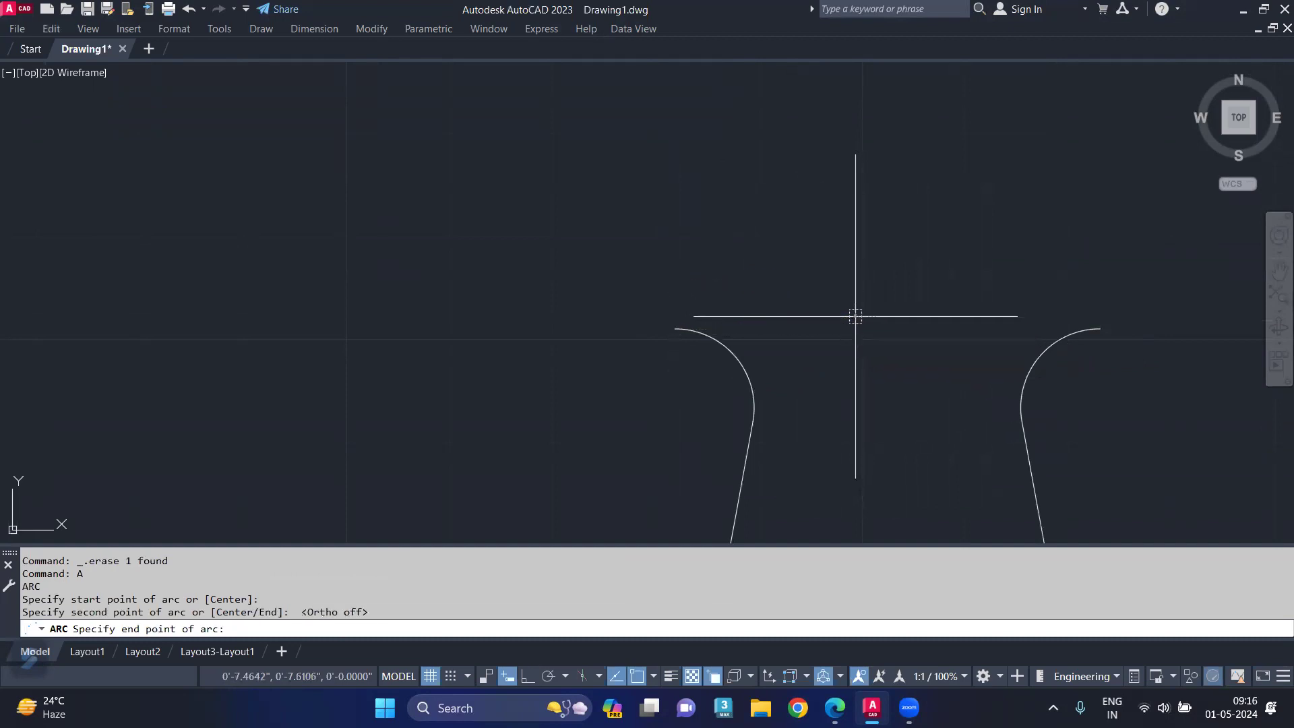
click(1080, 325)
click(904, 316)
- Mirror the rim arc about its own endpoints, keeping the original
text(MI)
key(Return)
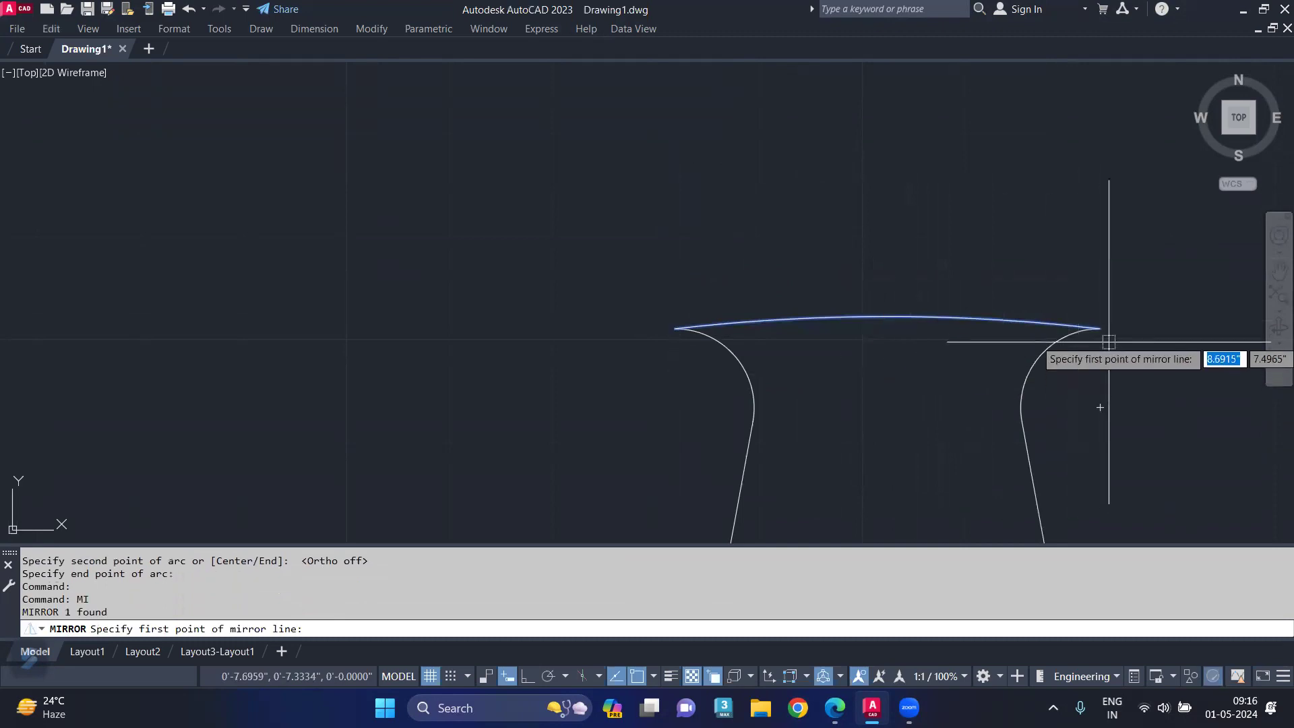
click(1099, 328)
click(675, 328)
key(Return)
scroll(785, 339, down, 3)
mouse_move(786, 339)
middle_down()
mouse_move(836, 376)
mouse_move(911, 286)
mouse_move(943, 344)
middle_up()
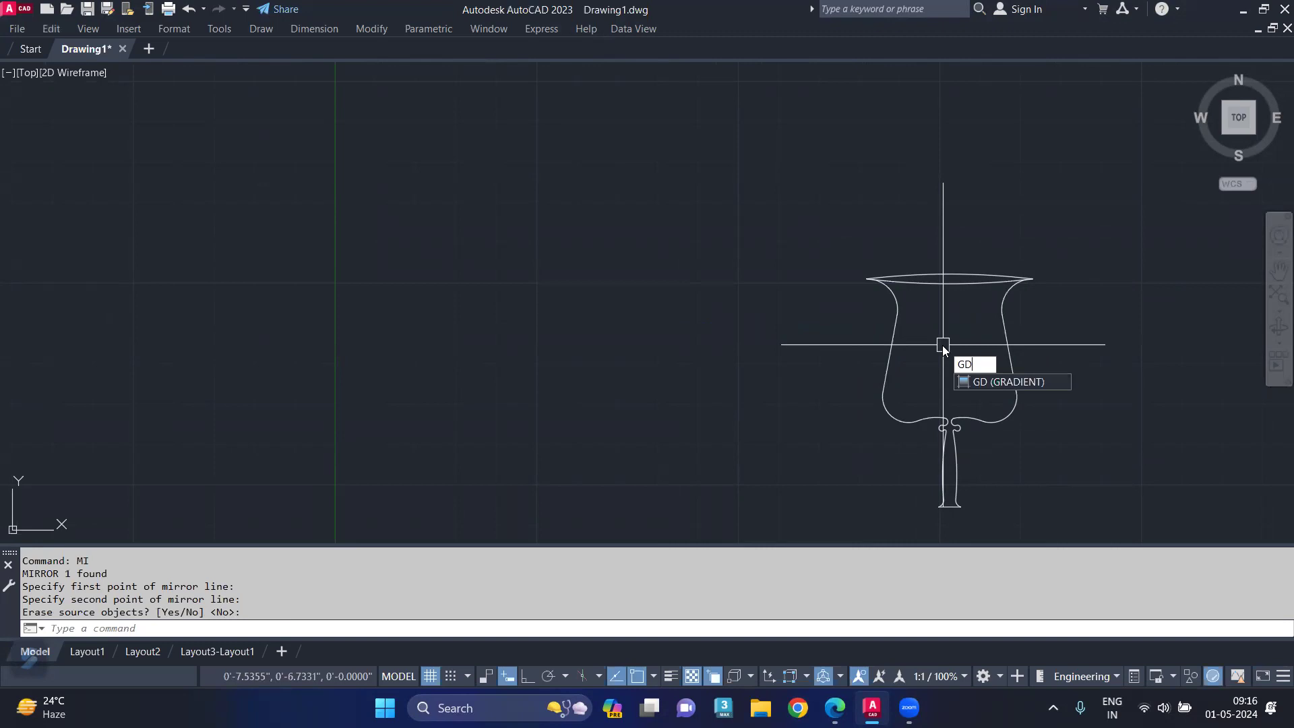
- Set up a two-colour gradient with red as Color 2 and the centred radial pattern
key(Return)
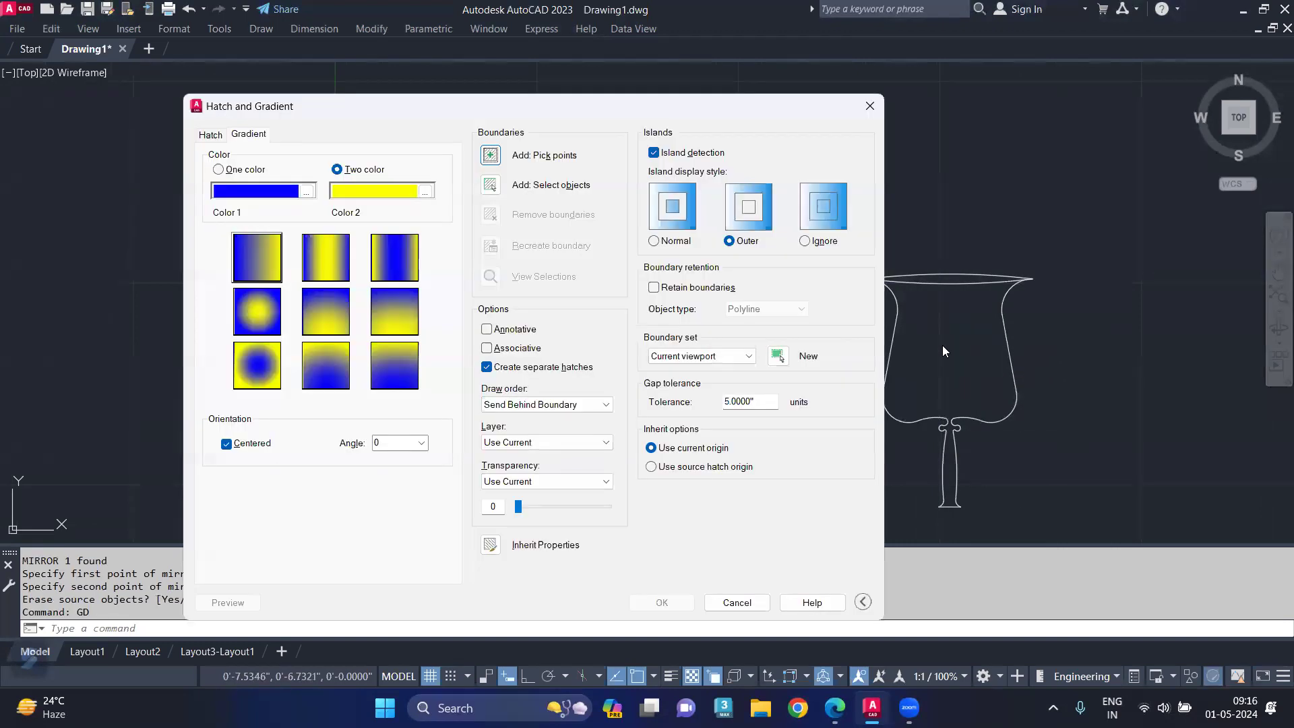
click(864, 601)
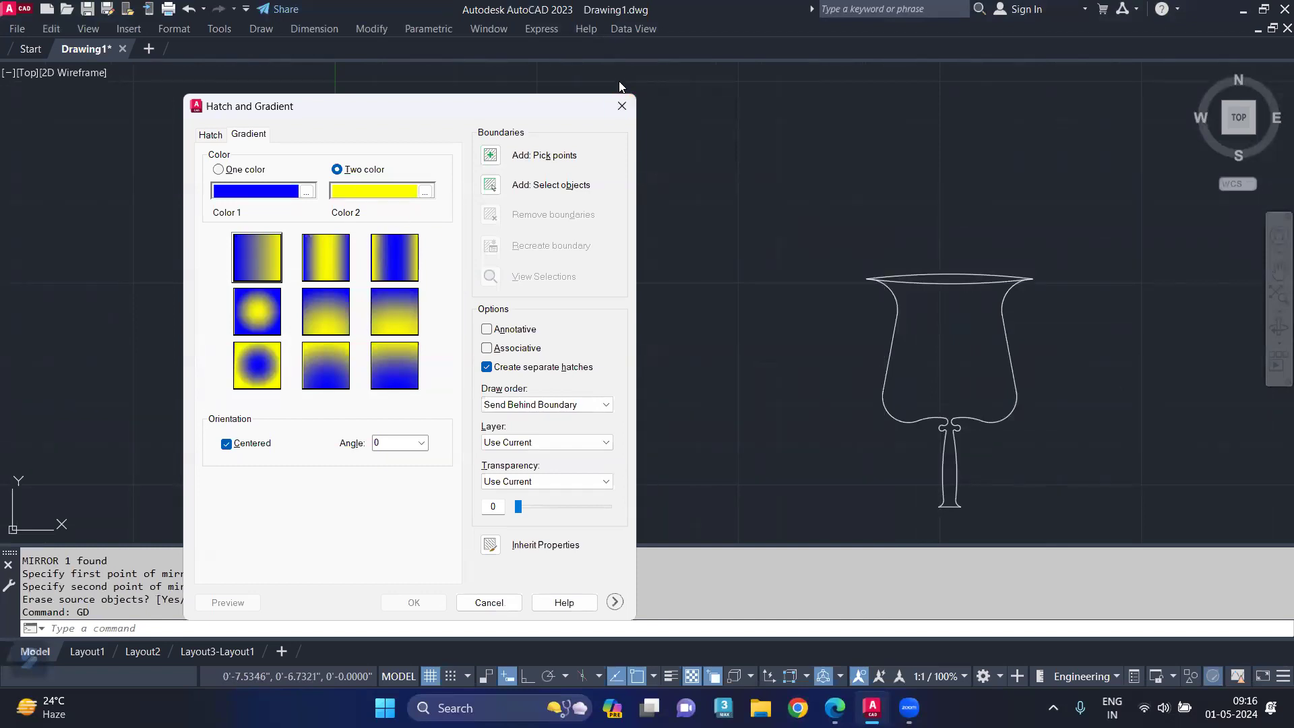
click(218, 169)
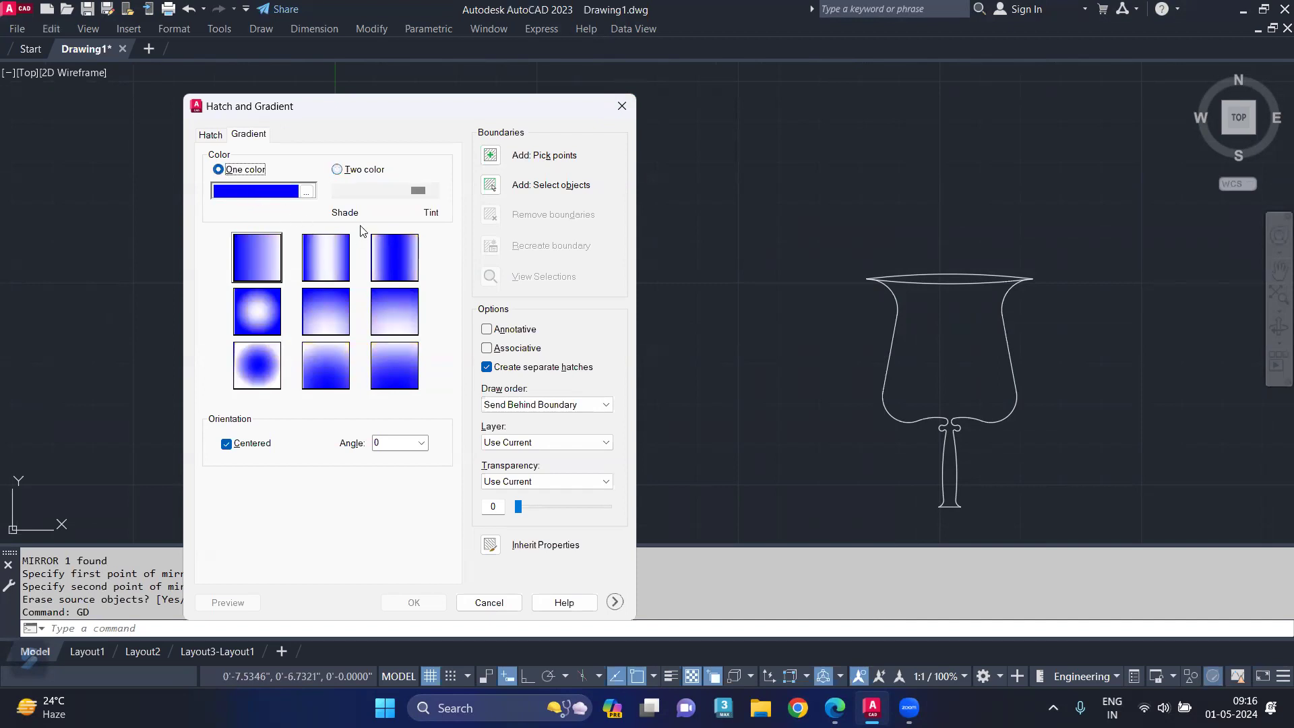
click(337, 170)
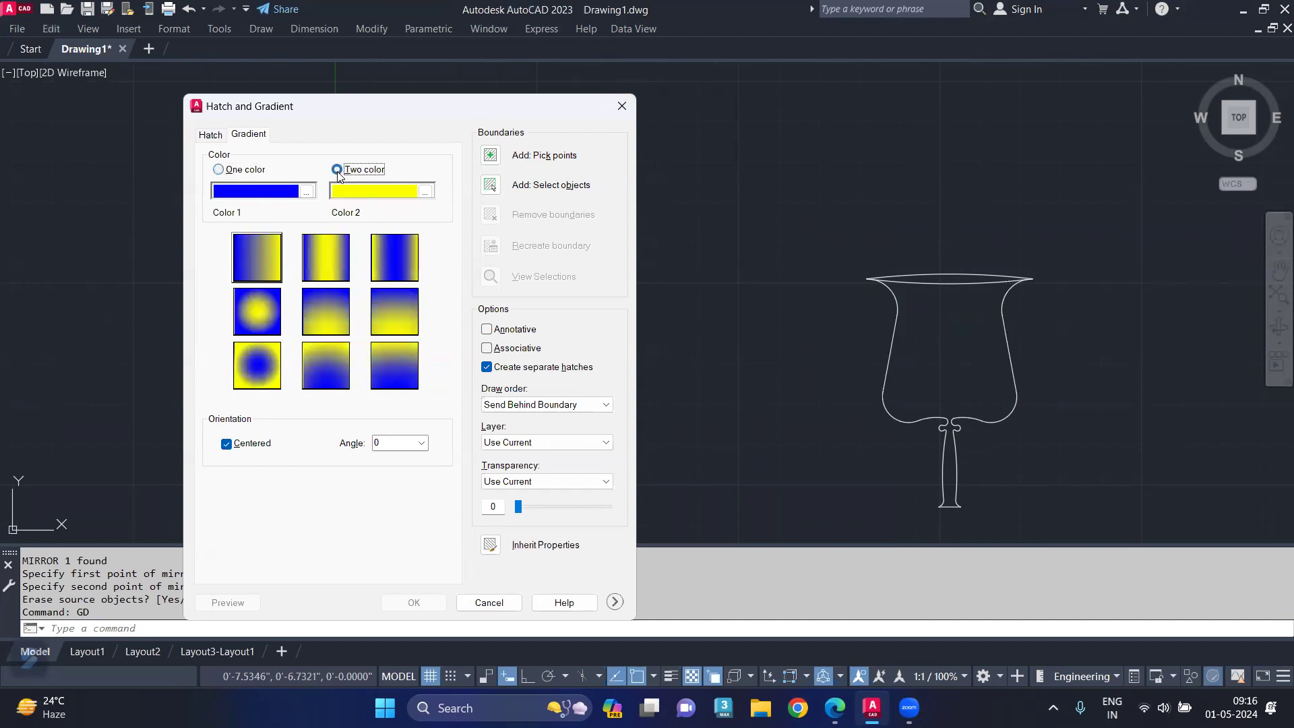
click(426, 193)
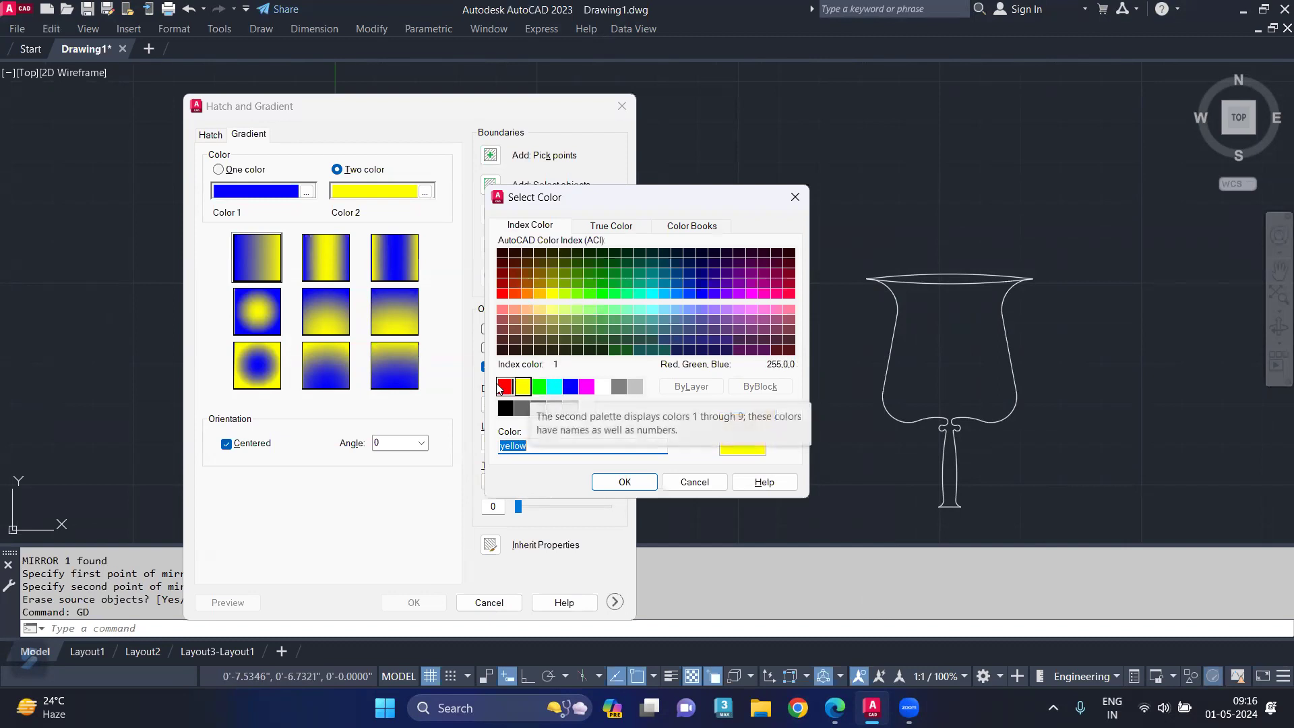
click(503, 387)
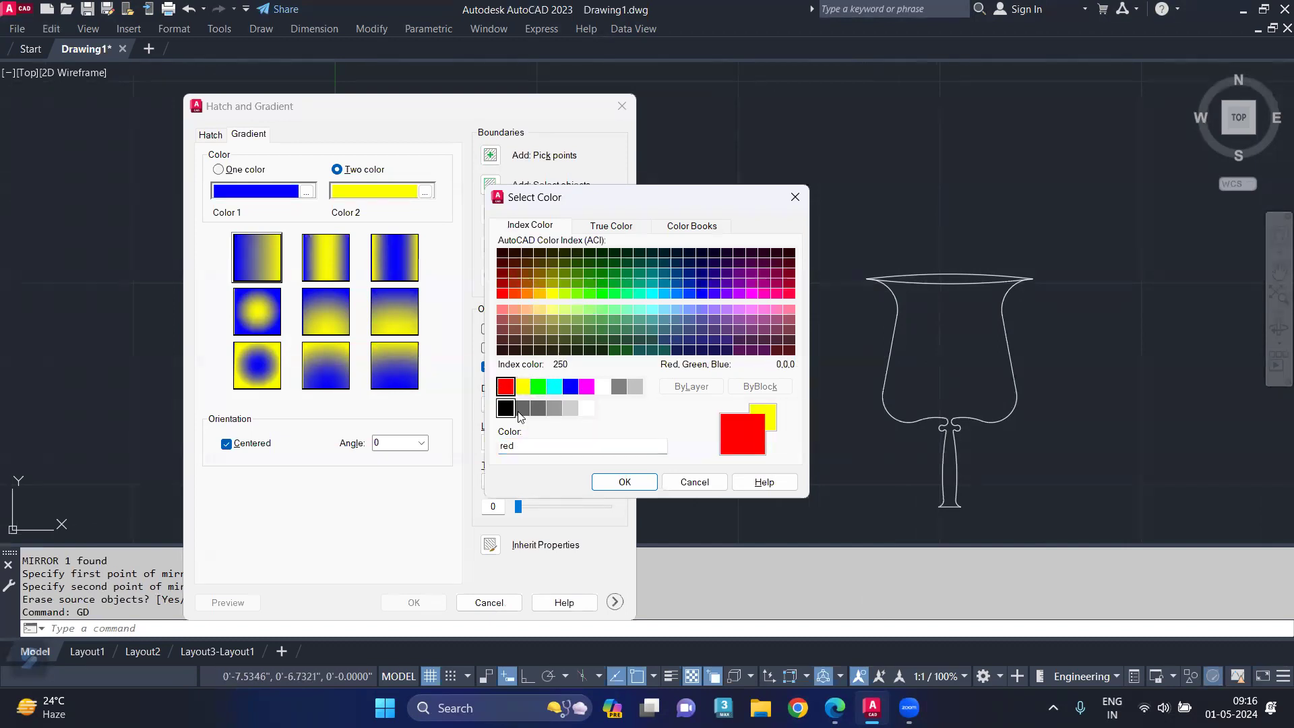
click(623, 483)
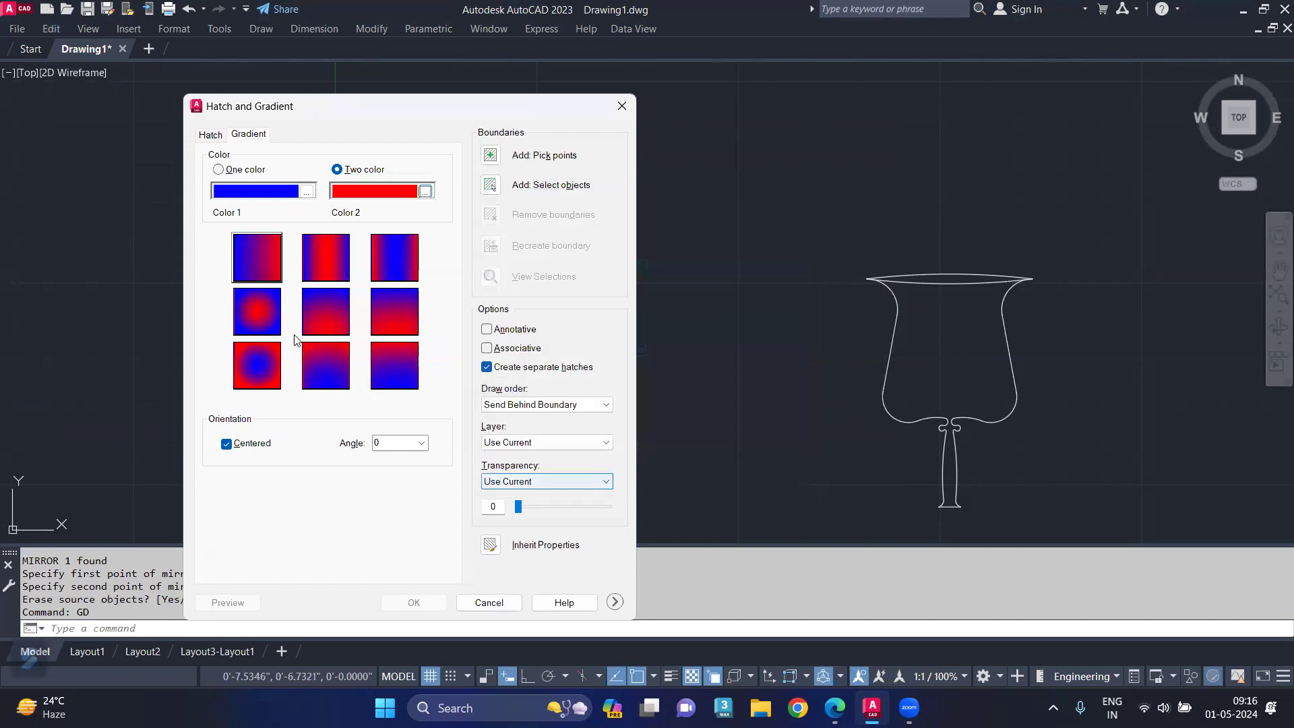
click(261, 310)
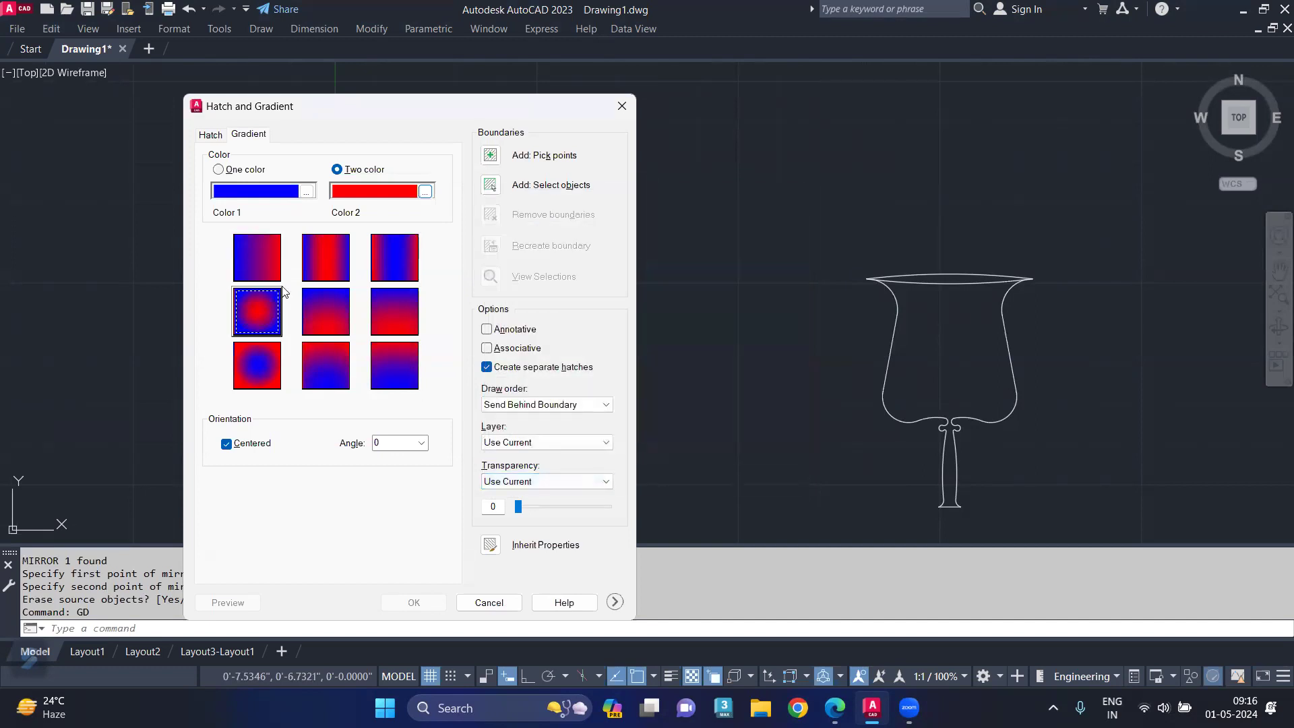
- Pick inside the goblet, preview the blue-to-red radial fill and accept it
click(491, 157)
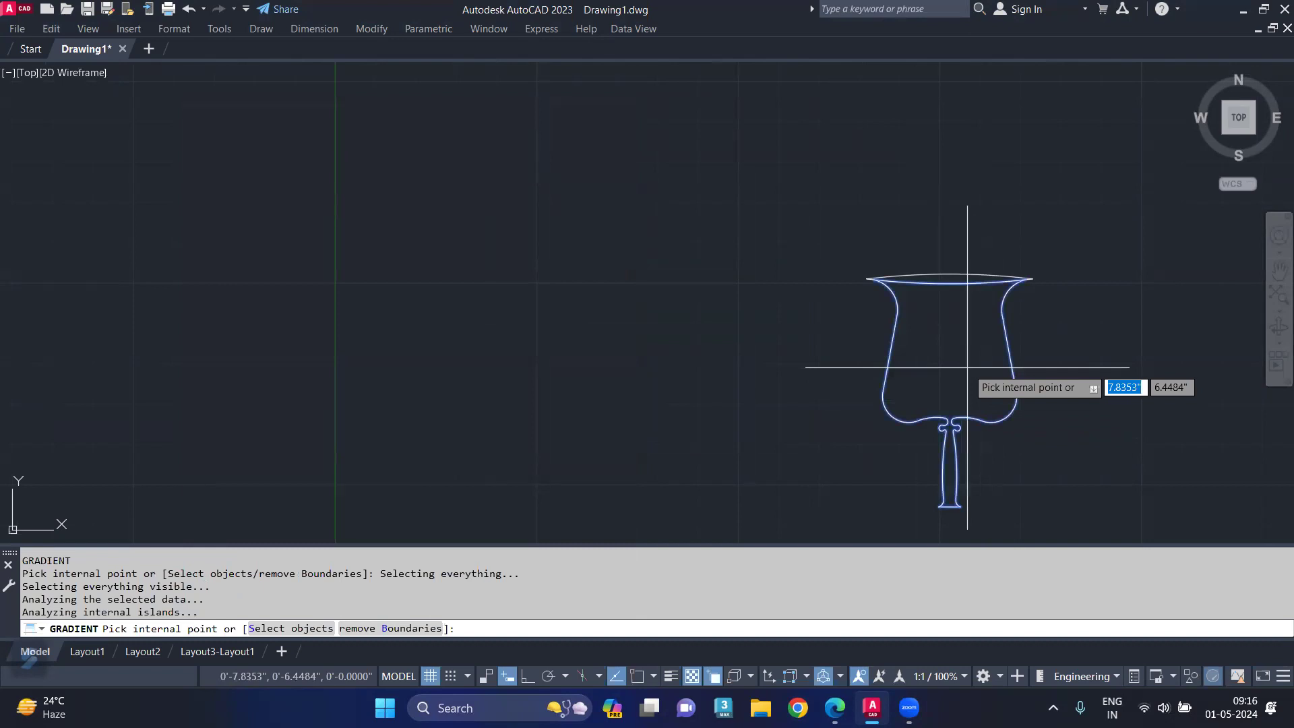
key(Return)
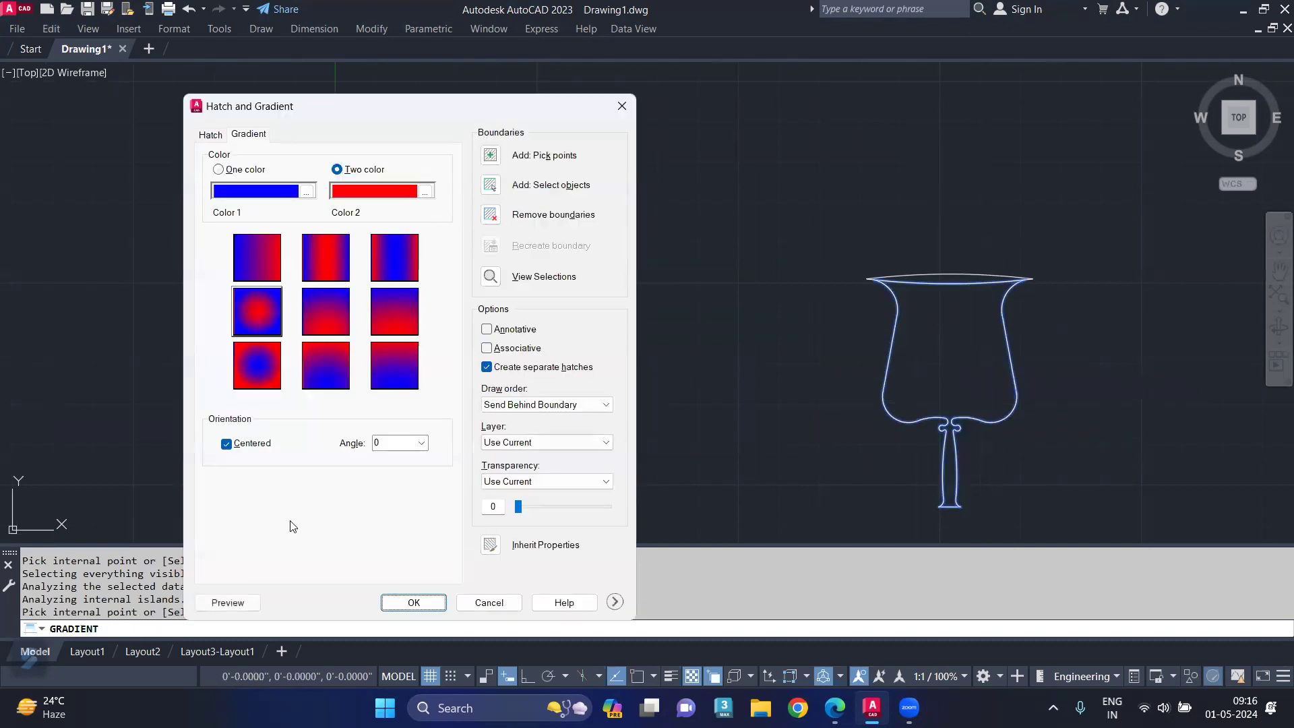
click(228, 603)
middle_drag(983, 362, 950, 336)
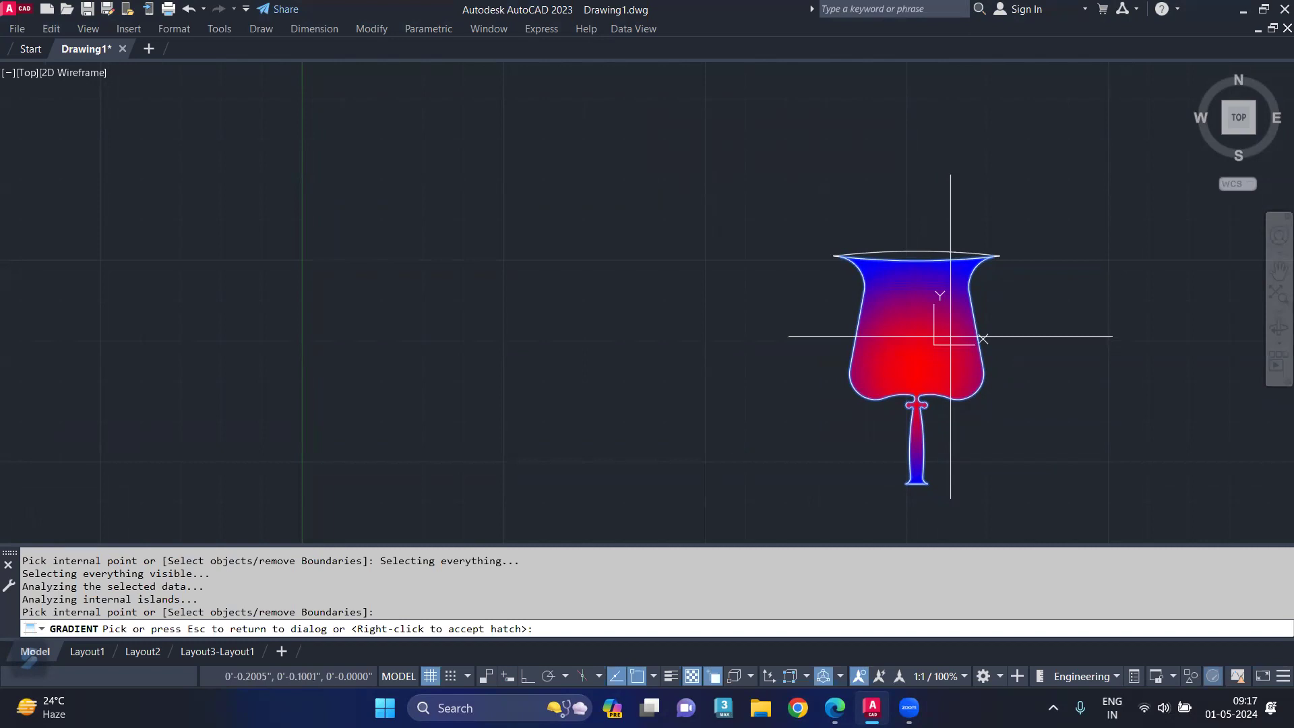
right_click(951, 336)
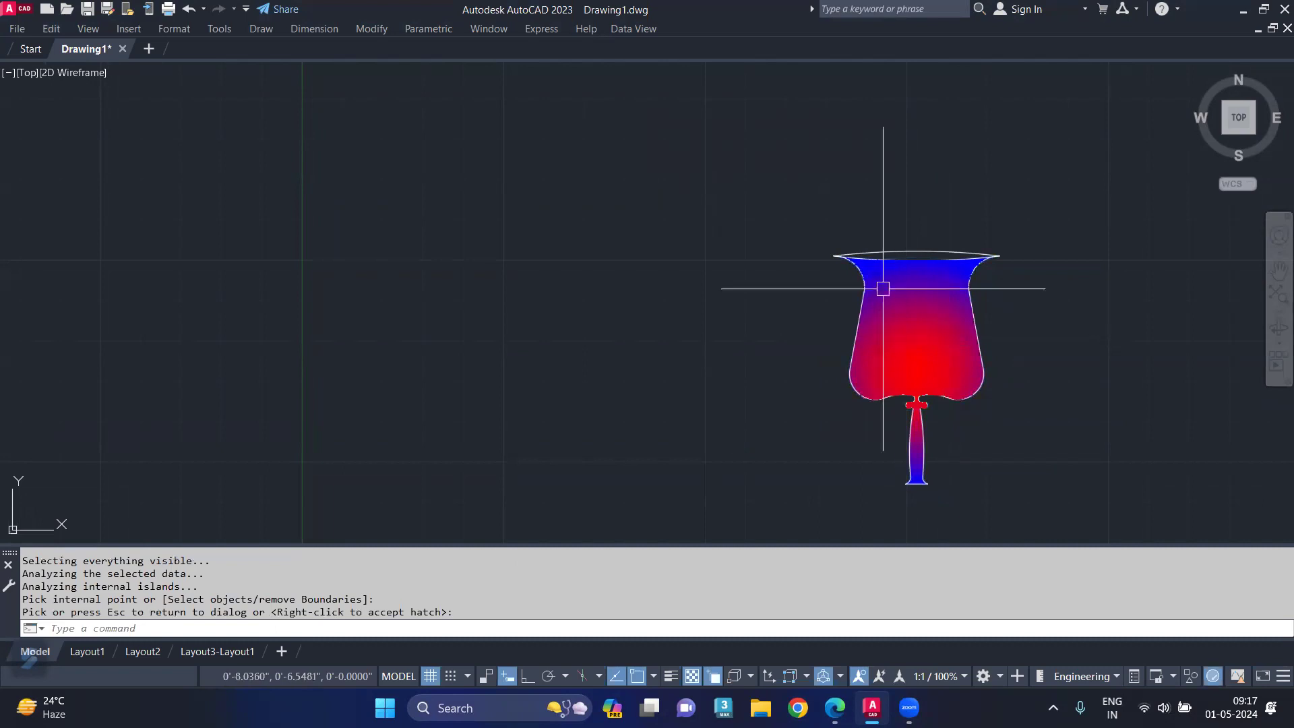
scroll(897, 256, up, 5)
key(Return)
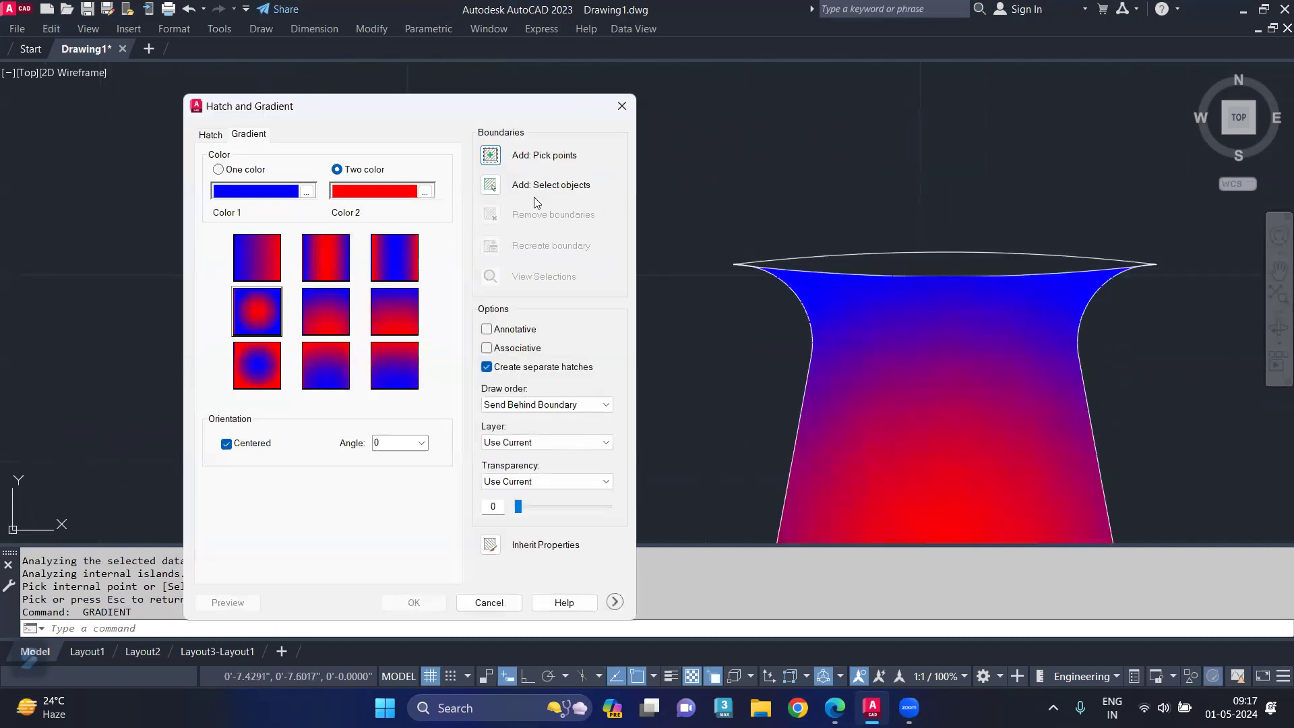
- Set gradient Color 2 to yellow and fill the goblet's lens-shaped rim with the blue-yellow gradient
click(425, 193)
click(522, 387)
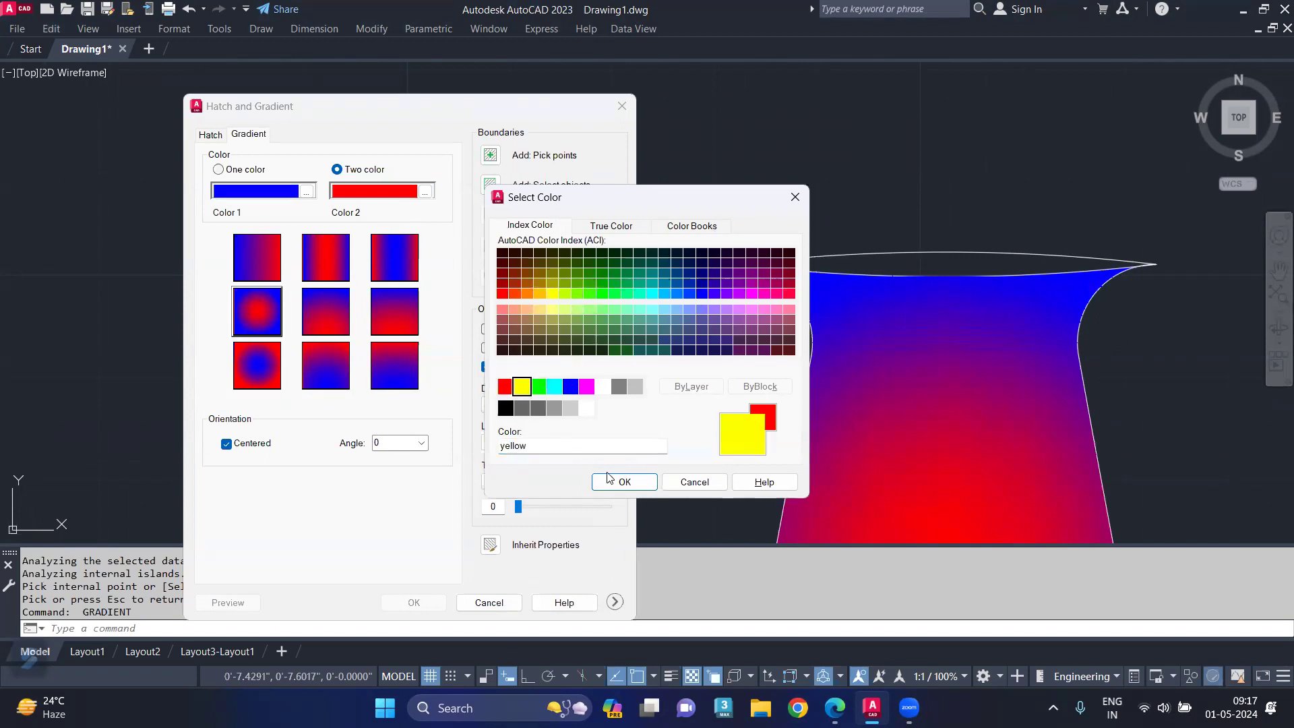
click(625, 482)
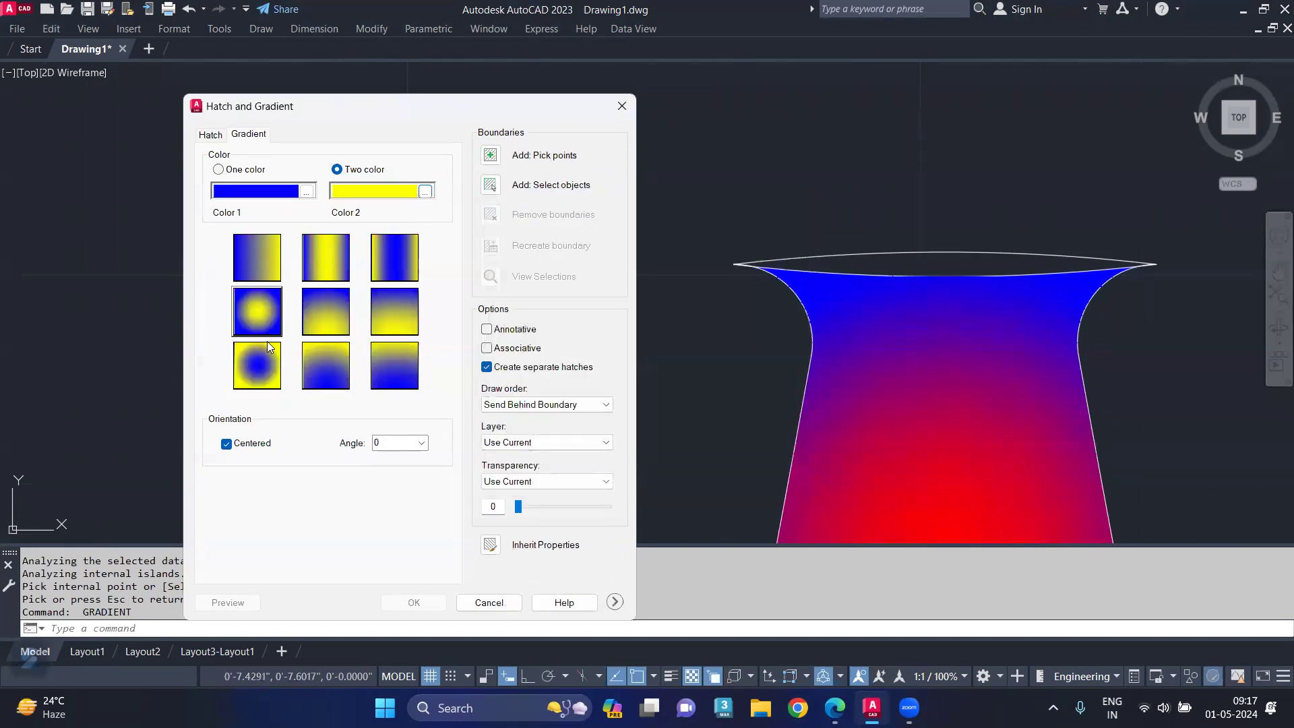
click(488, 156)
click(943, 266)
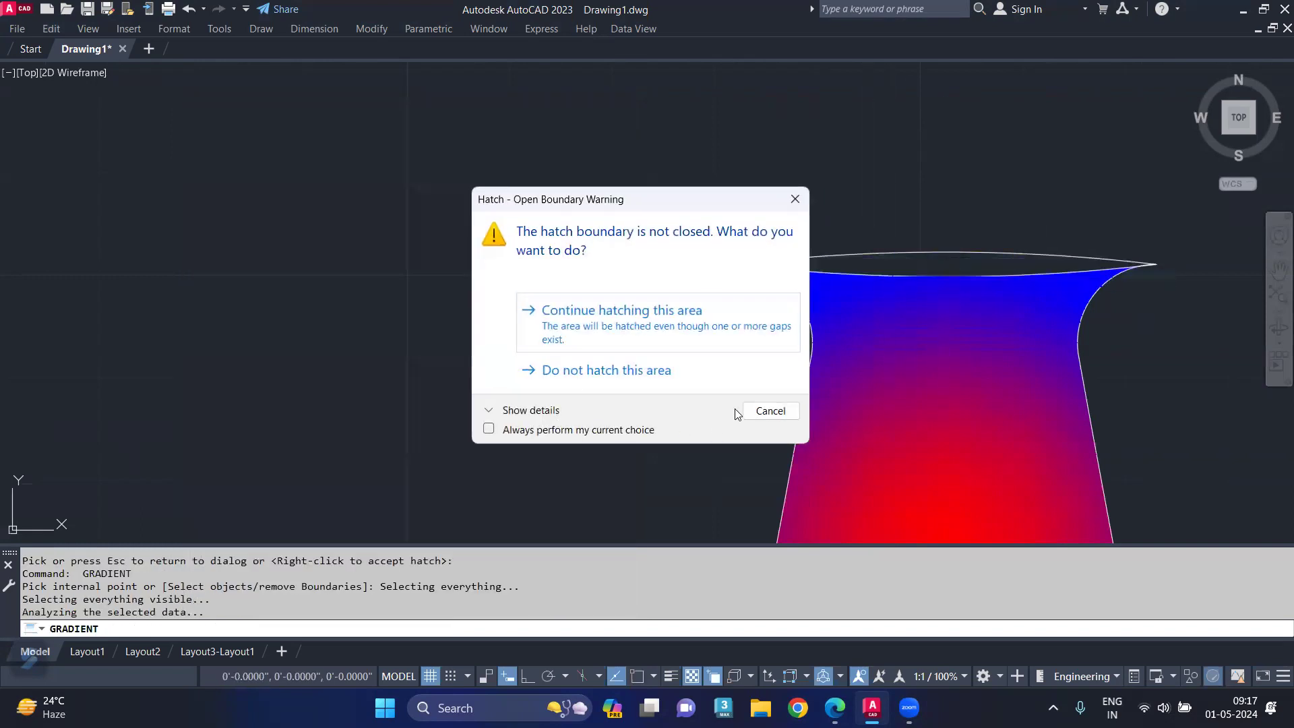
click(609, 333)
key(Return)
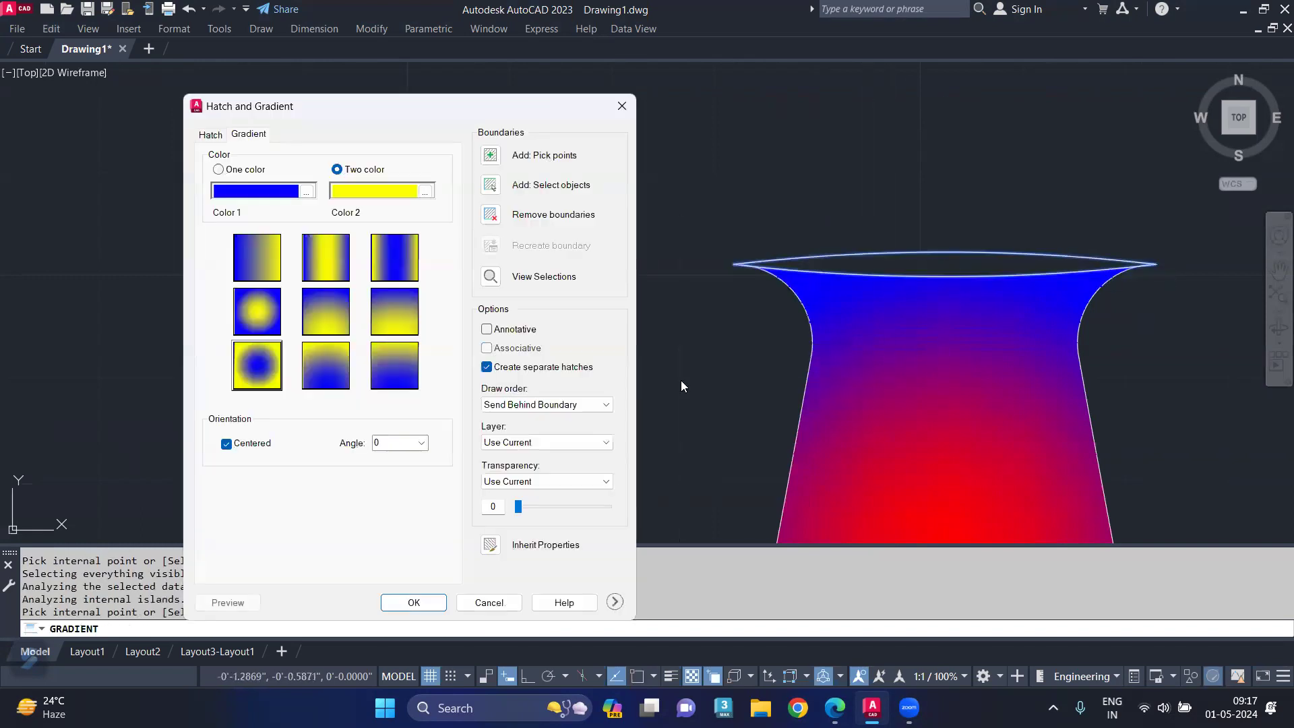
click(414, 603)
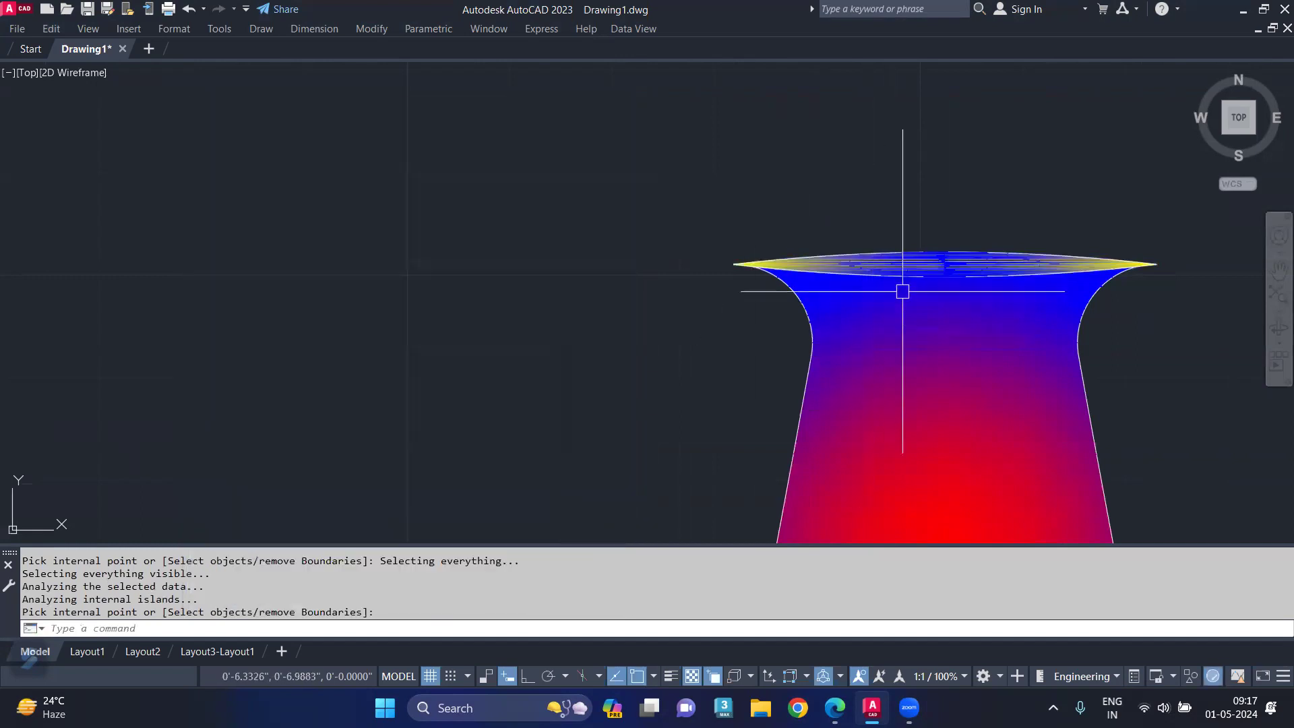
scroll(971, 240, up, 3)
scroll(920, 228, down, 3)
scroll(892, 327, down, 2)
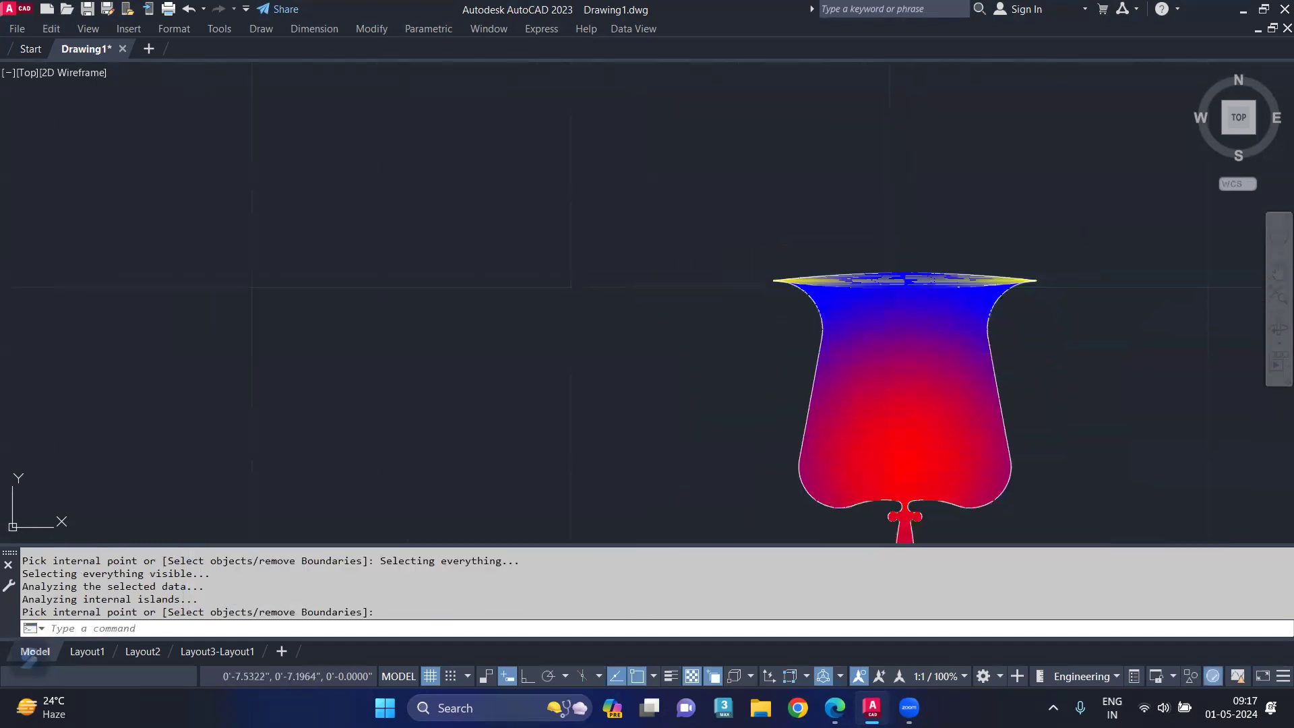
scroll(892, 264, down, 2)
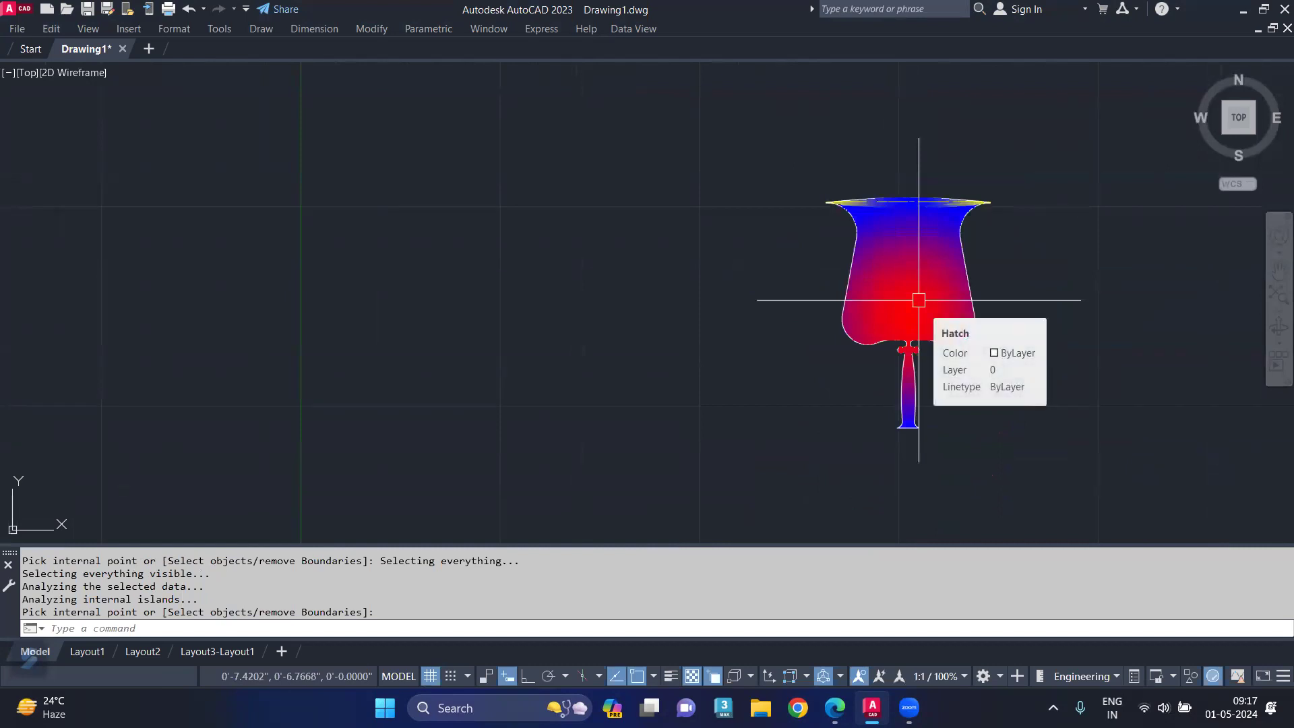
- Edit the goblet's gradient so its second colour is magenta, blending blue to magenta
text(He)
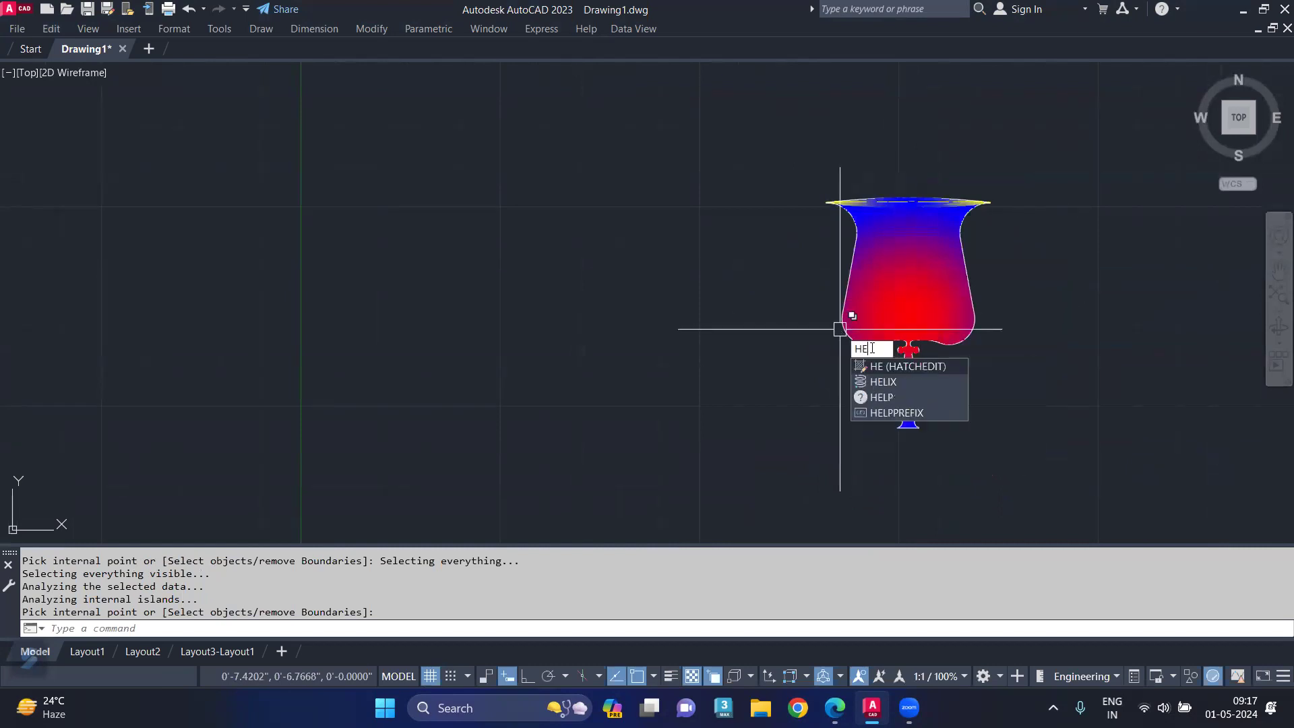
key(Return)
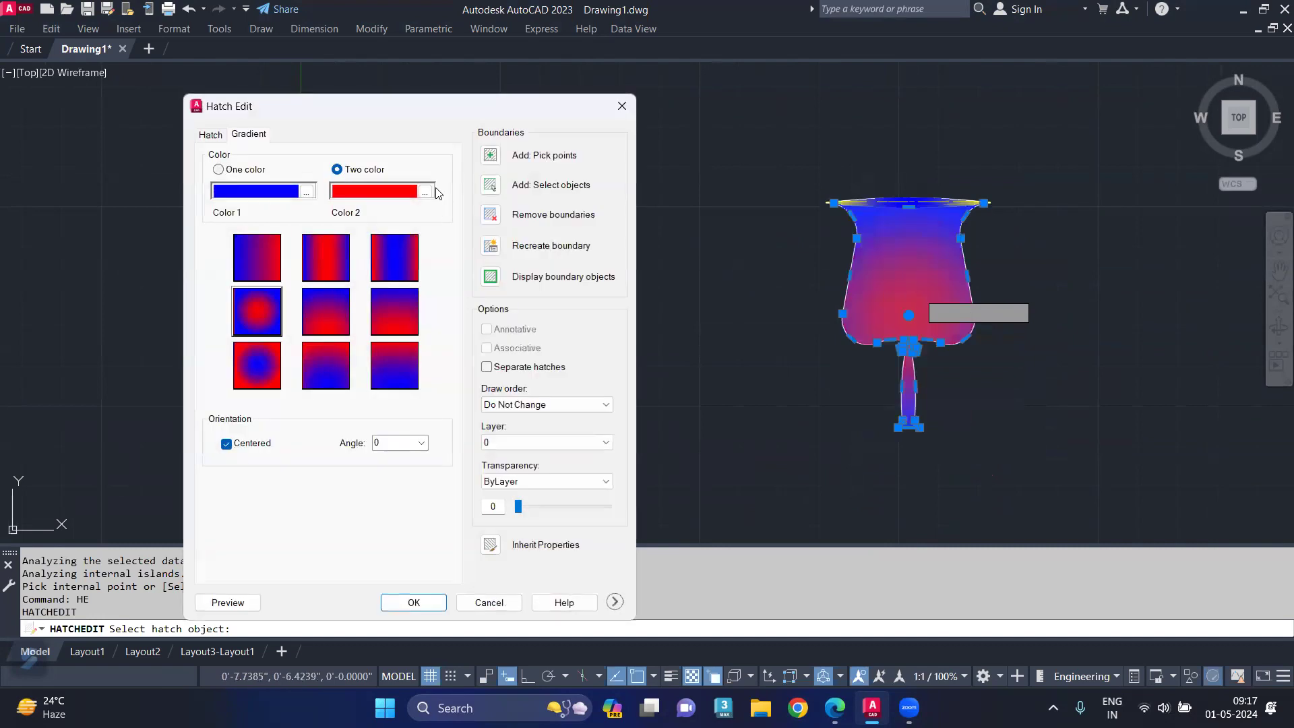
click(424, 192)
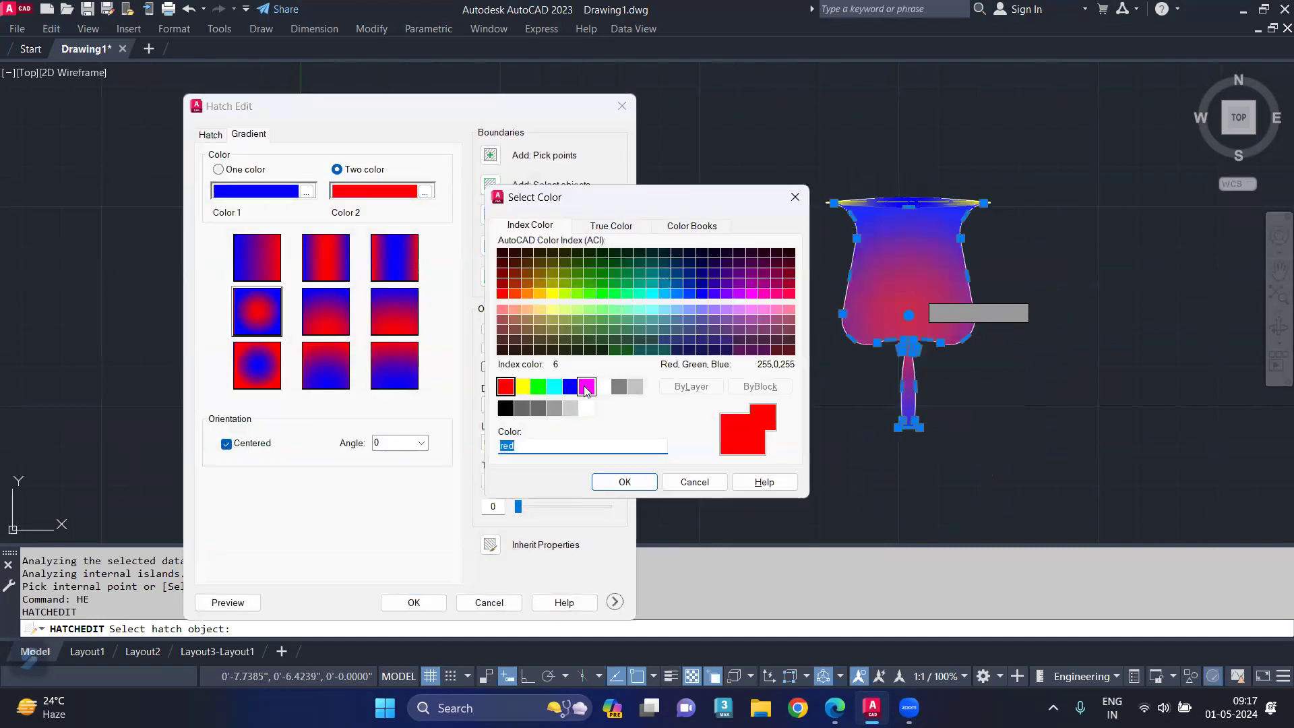
click(639, 483)
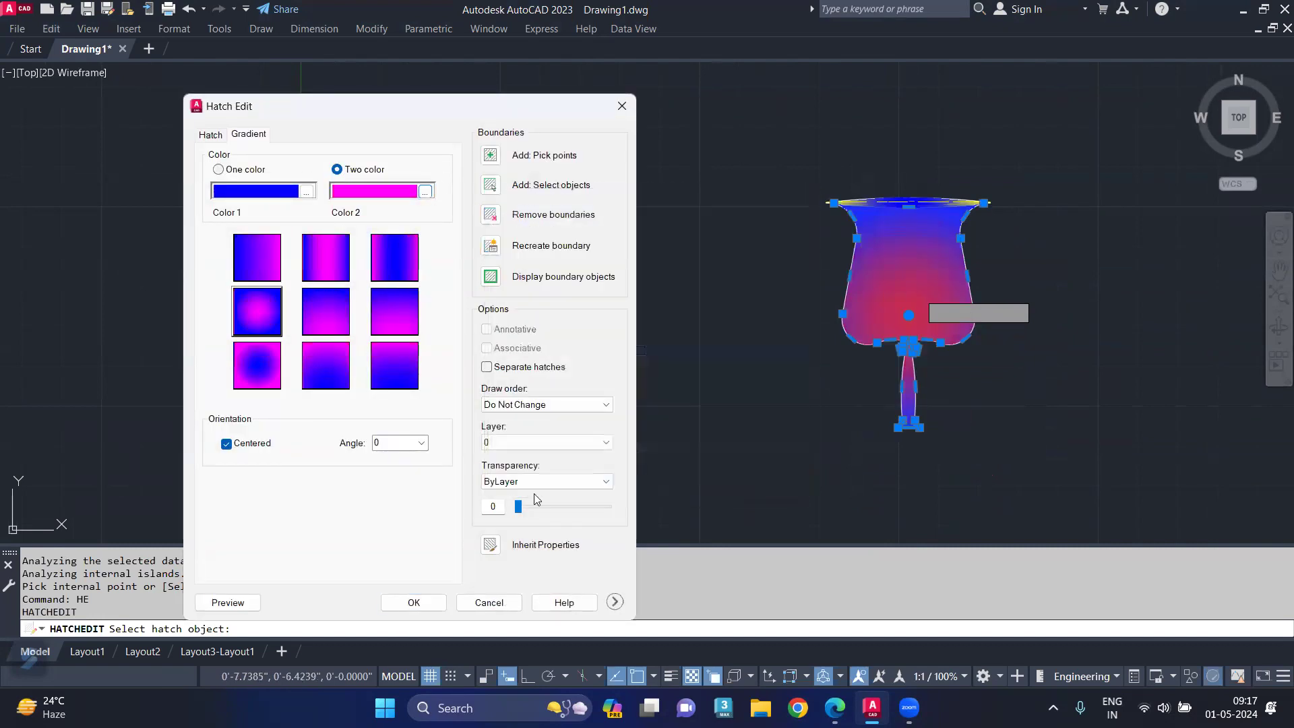
click(440, 603)
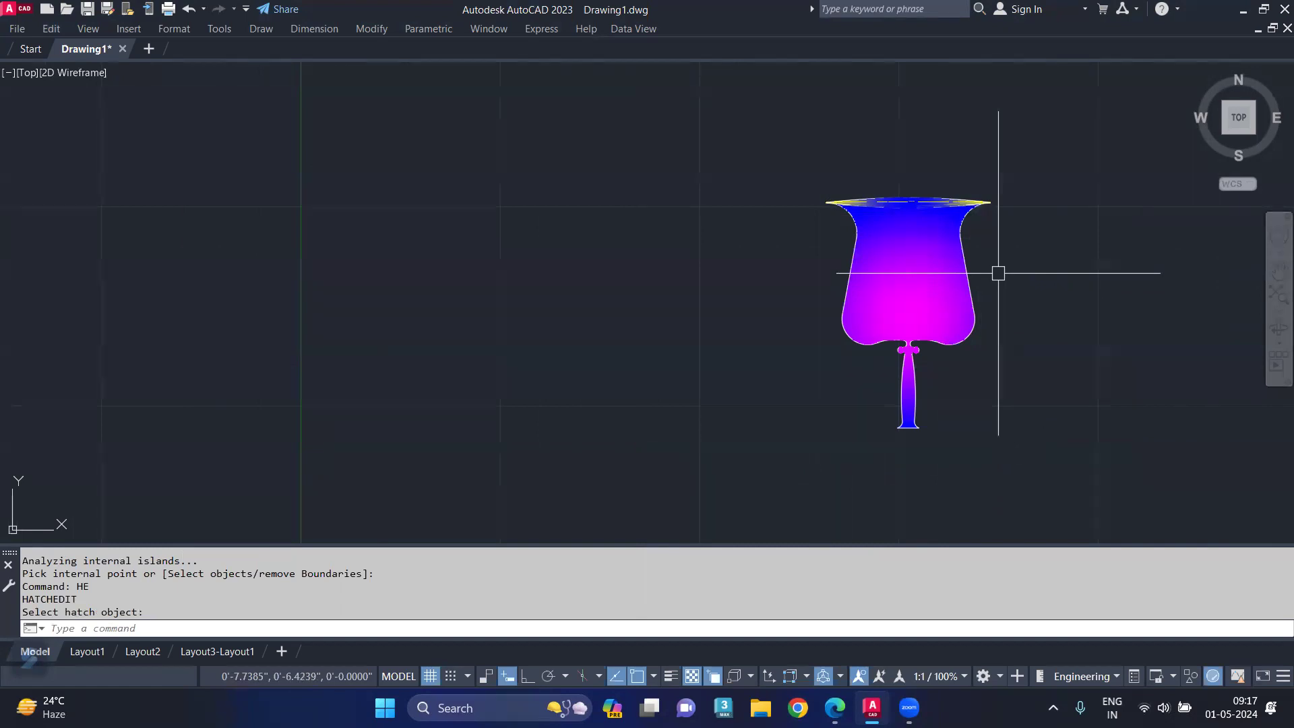
scroll(998, 273, down, 4)
middle_drag(998, 273, 768, 301)
scroll(836, 288, up, 4)
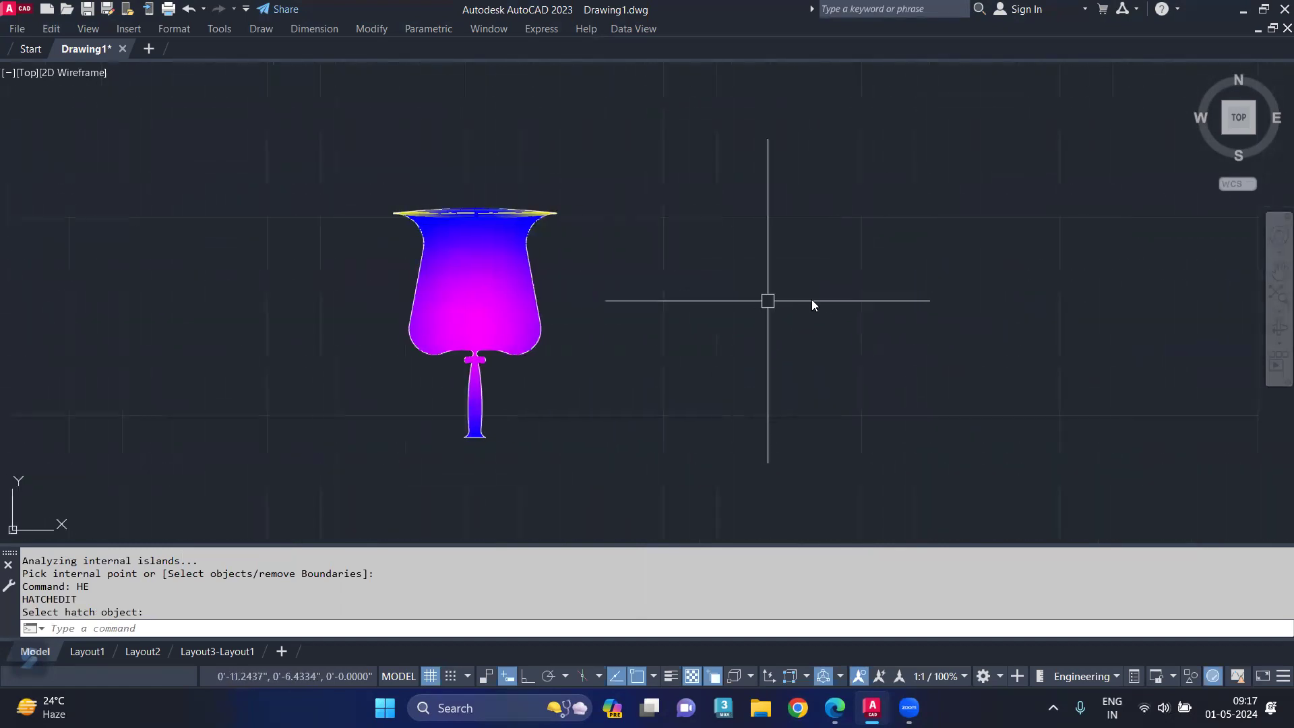
- Draw a radius-3 circle to the right of the goblet
text(c)
key(Return)
click(948, 301)
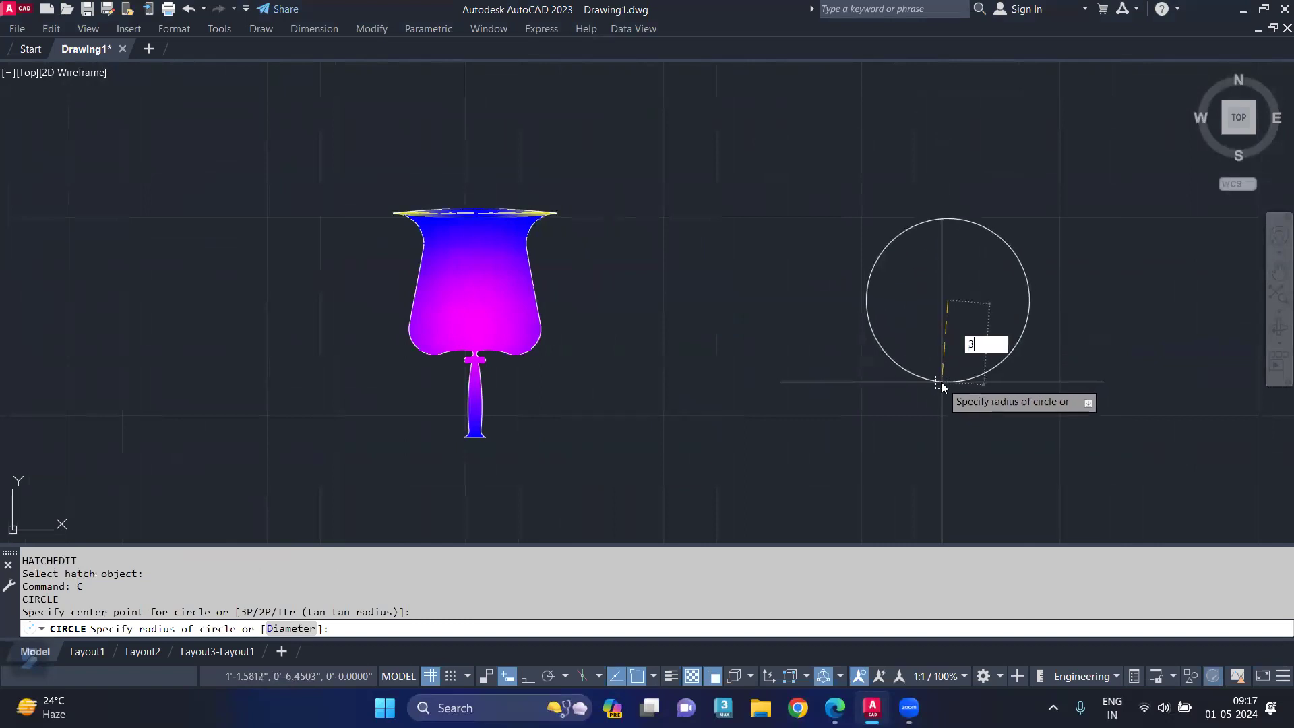
key(Return)
scroll(940, 368, down, 3)
middle_drag(897, 263, 913, 290)
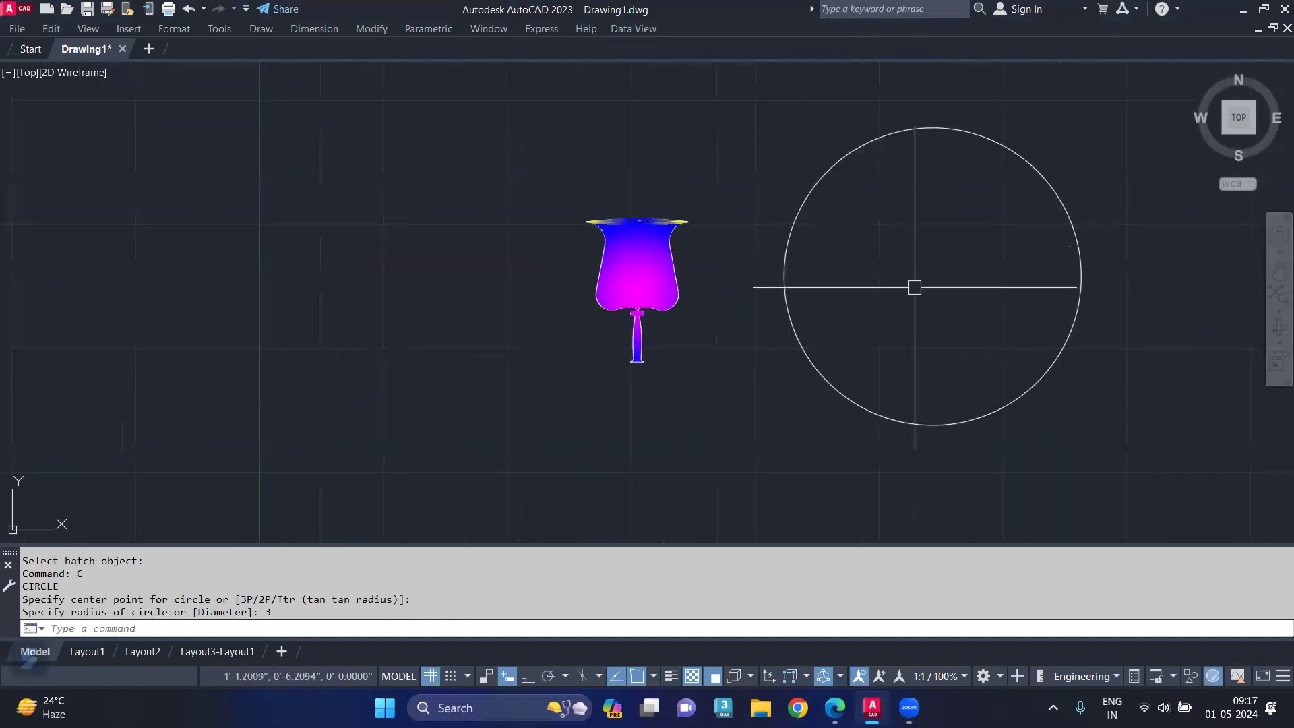
- Draw a 1.5-unit vertical guide line down from the circle's top quadrant
text(l)
key(Return)
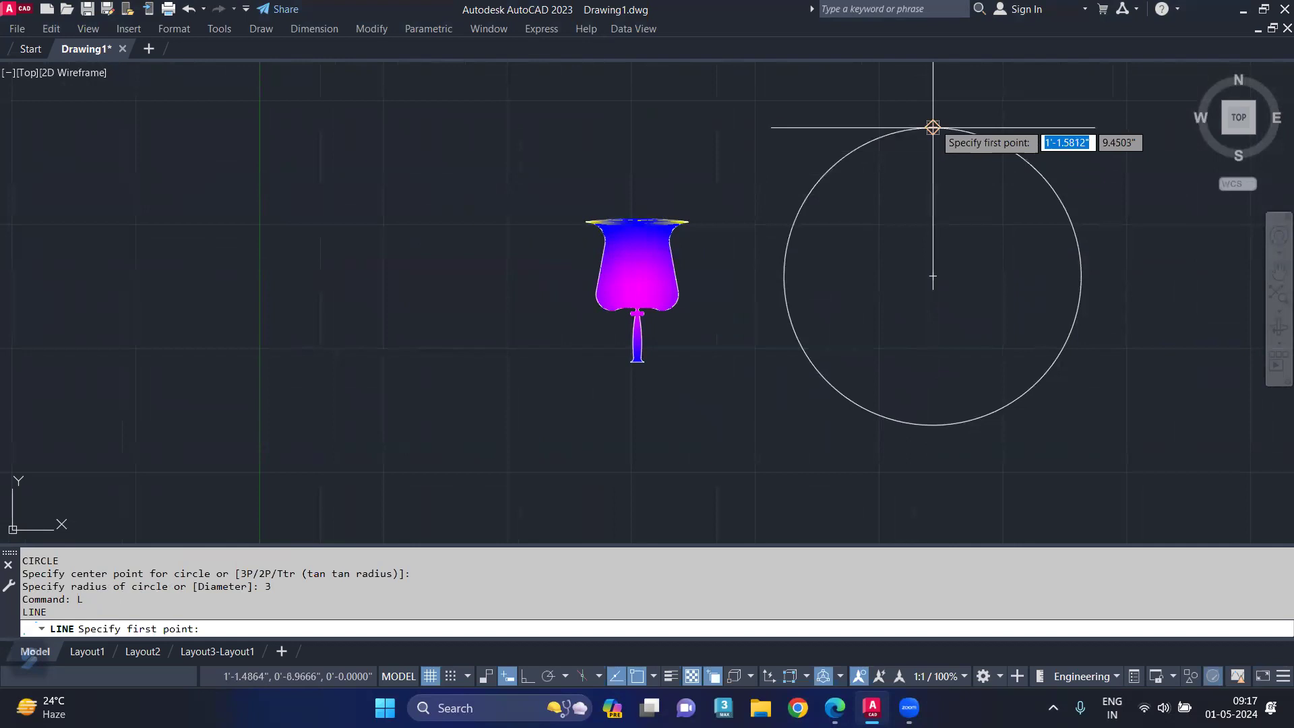
click(933, 128)
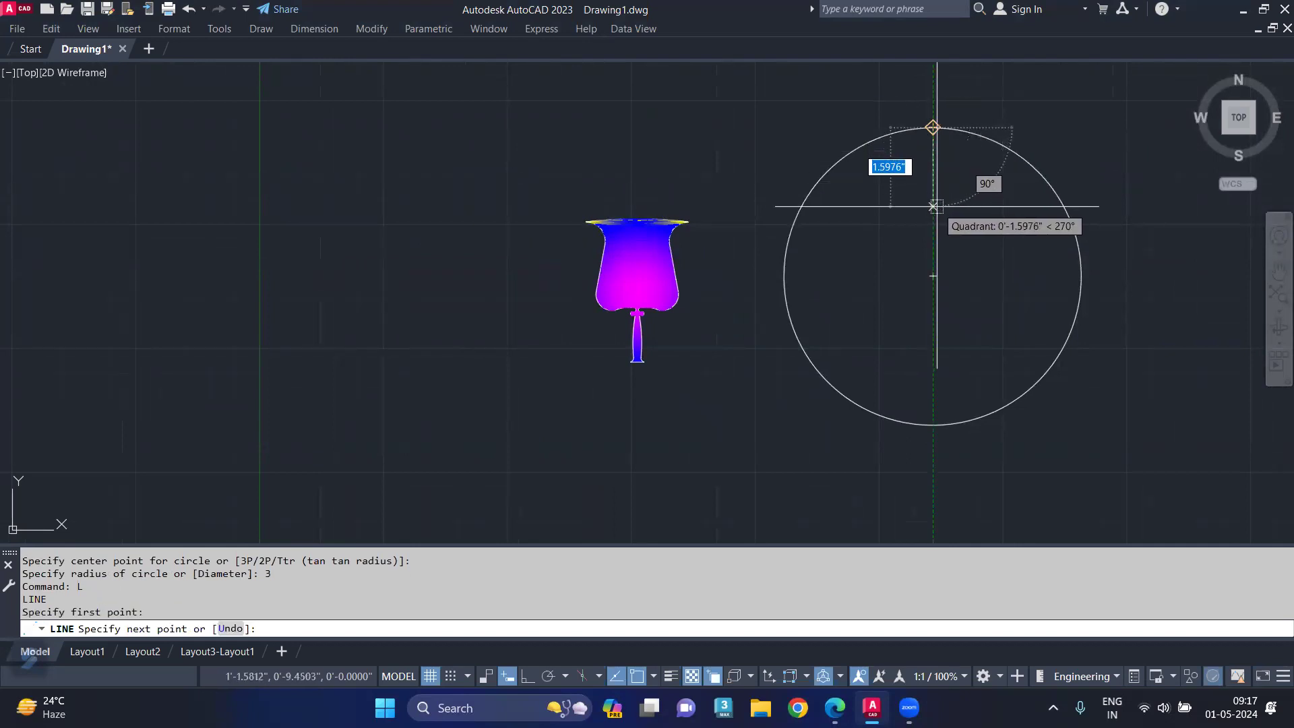
text(1.5)
key(Return)
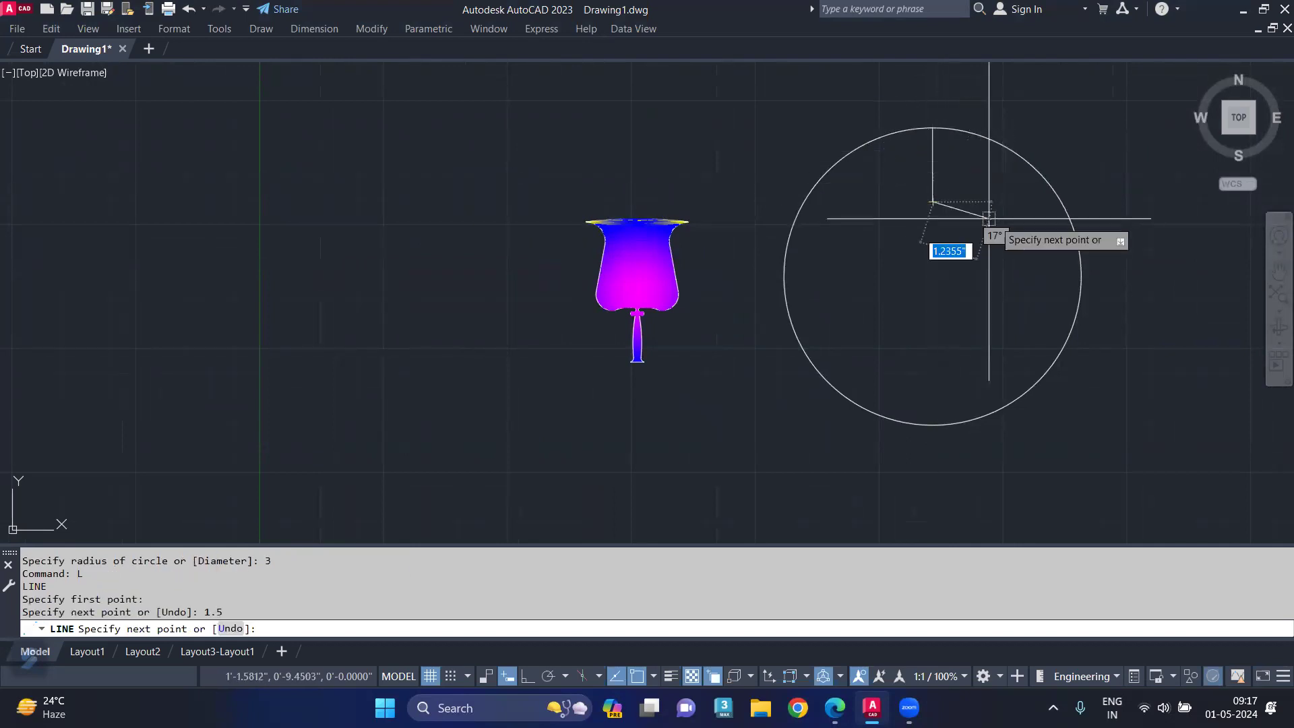
key(Escape)
scroll(922, 130, up, 2)
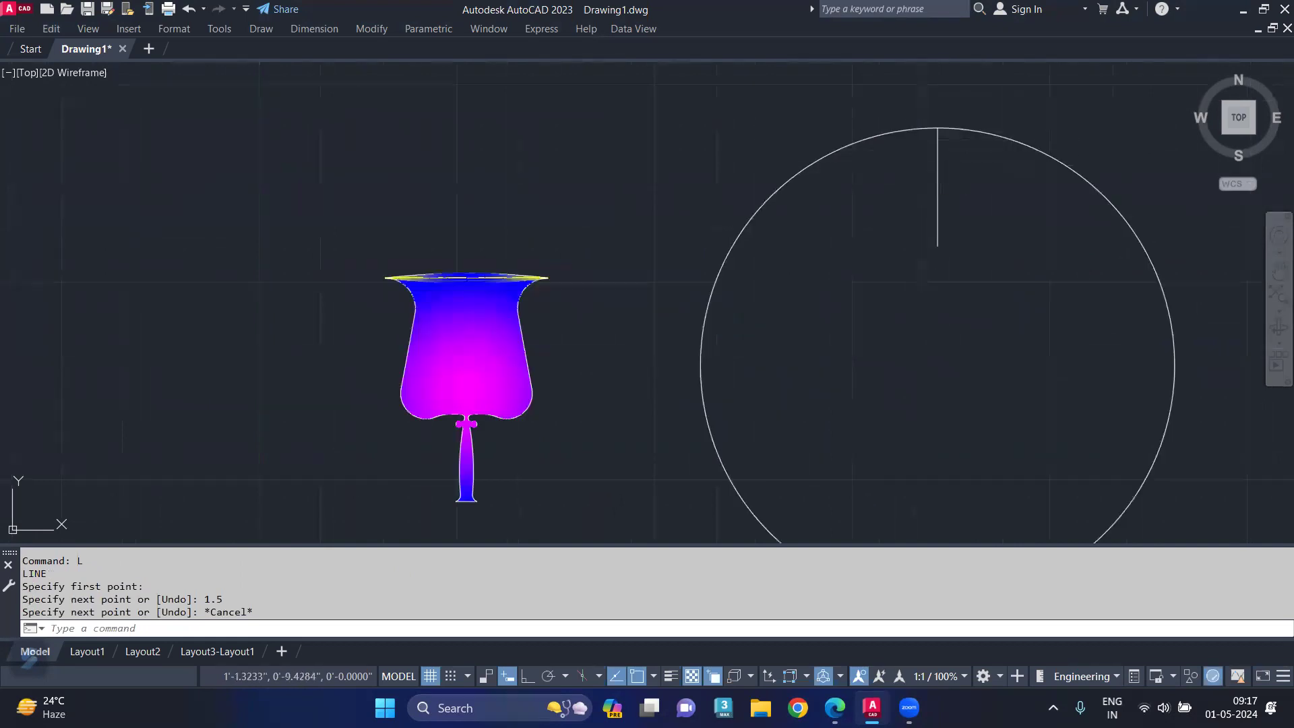
- Draw an arc from the top quadrant bulging left to the guide line's lower end
text(a)
key(Return)
click(937, 128)
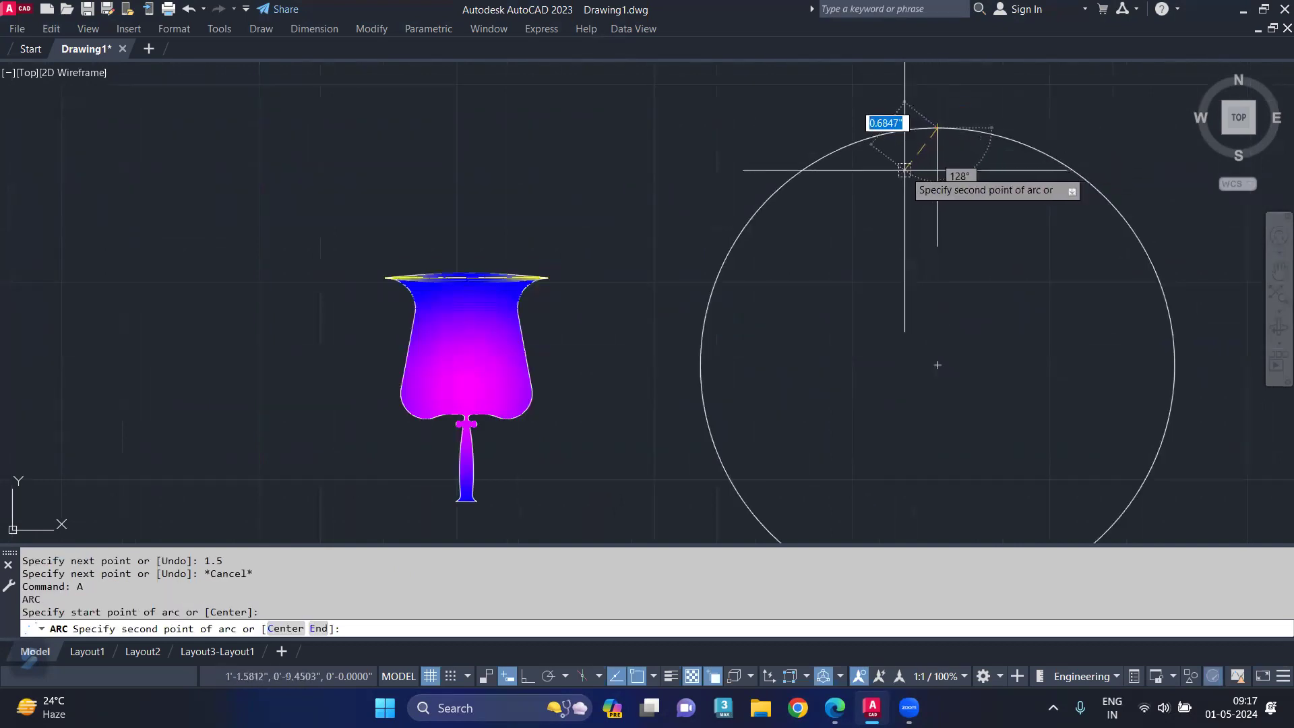
click(904, 196)
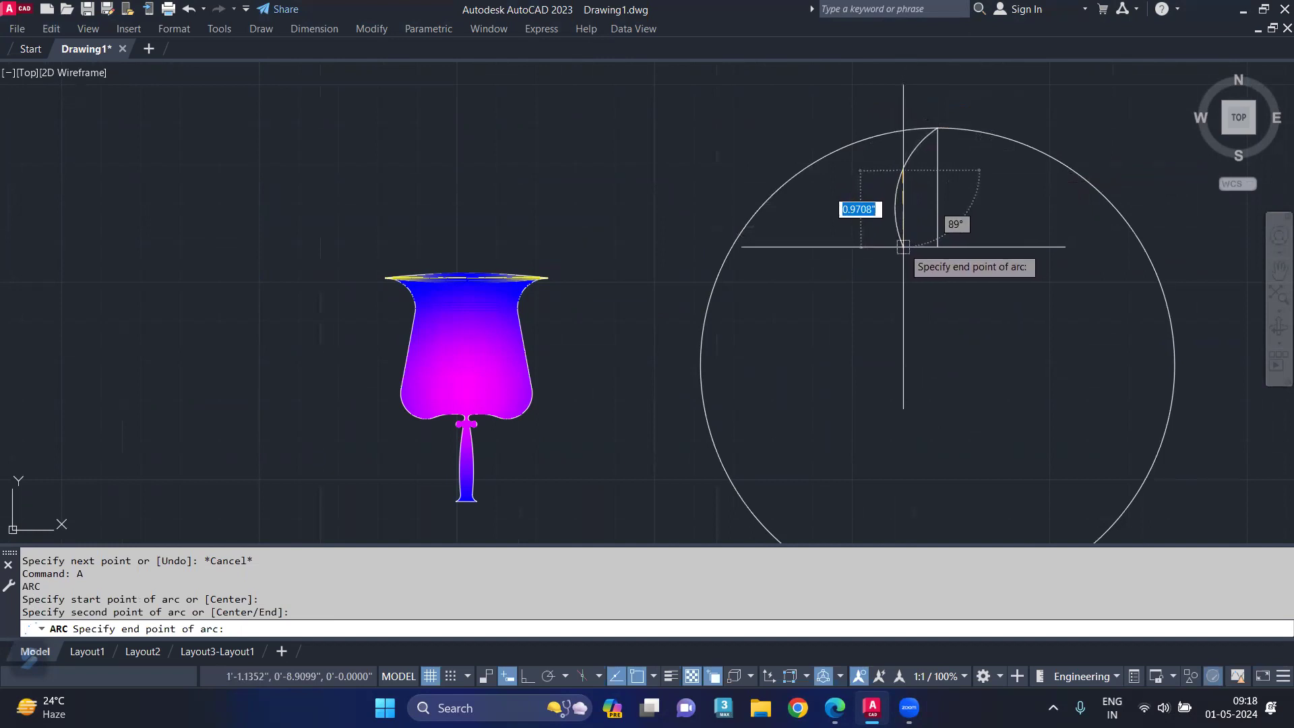
click(903, 247)
- Mirror the arc about the vertical guide line, keeping the original
click(913, 182)
click(859, 242)
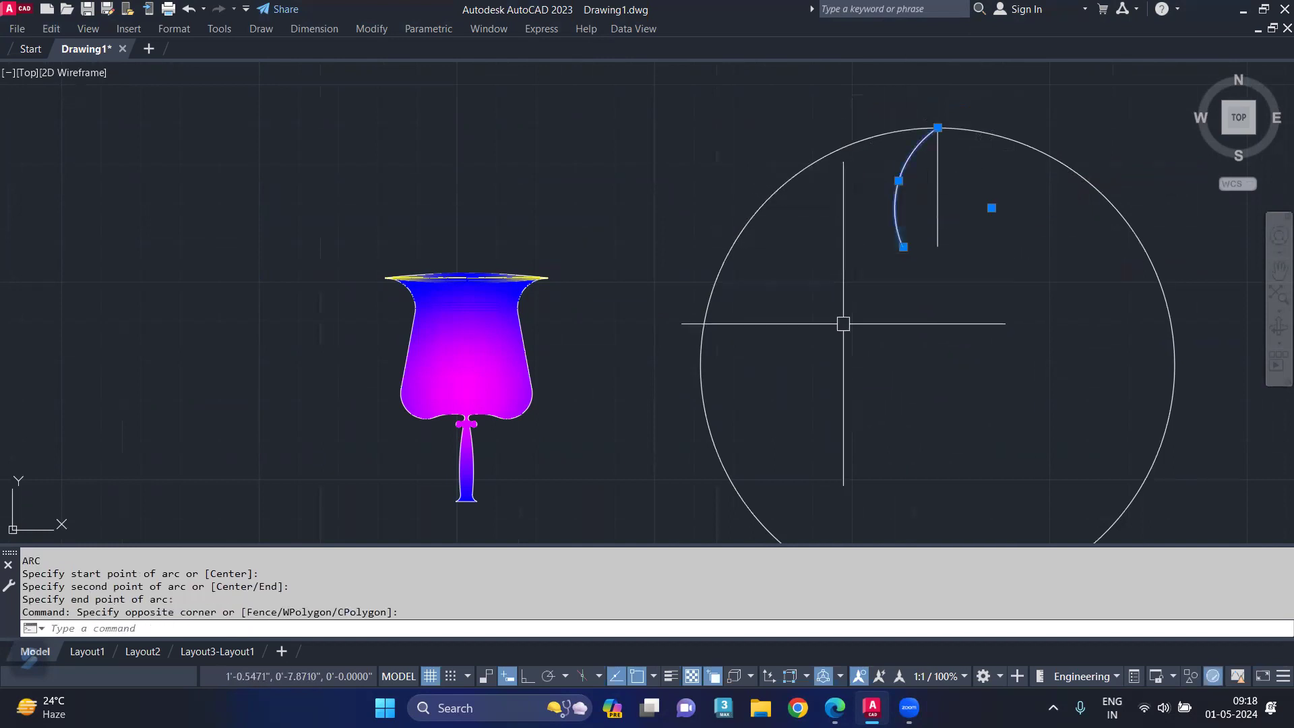
text(mi)
key(Return)
click(938, 128)
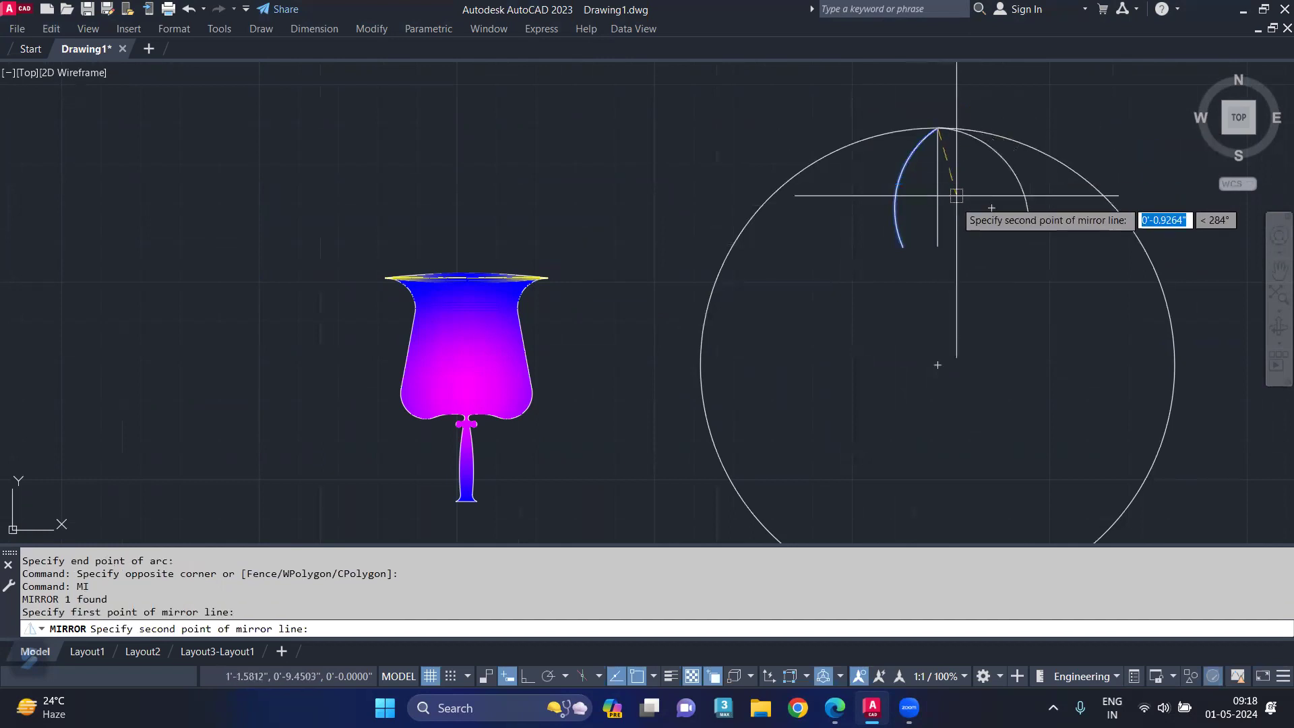
click(938, 246)
key(Return)
- Erase the guide line and join both arcs into one pointed petal
click(938, 211)
key(Delete)
click(1011, 183)
click(865, 263)
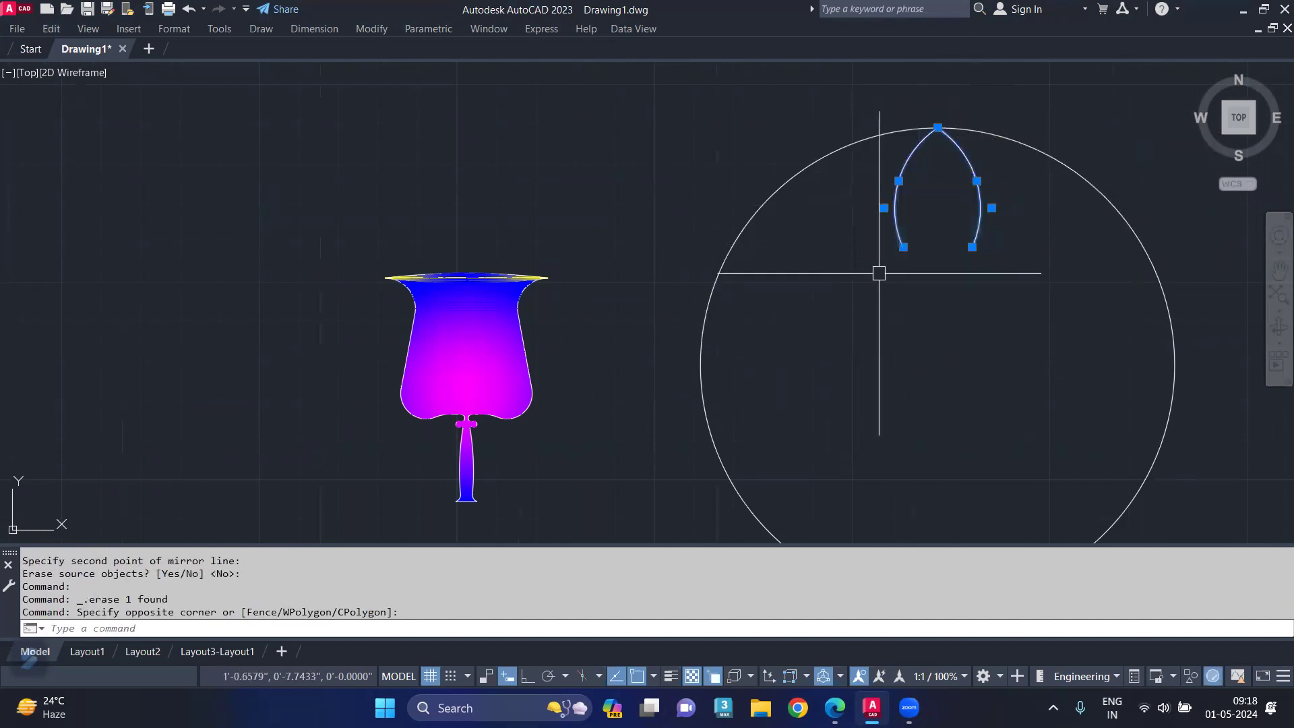
key(Return)
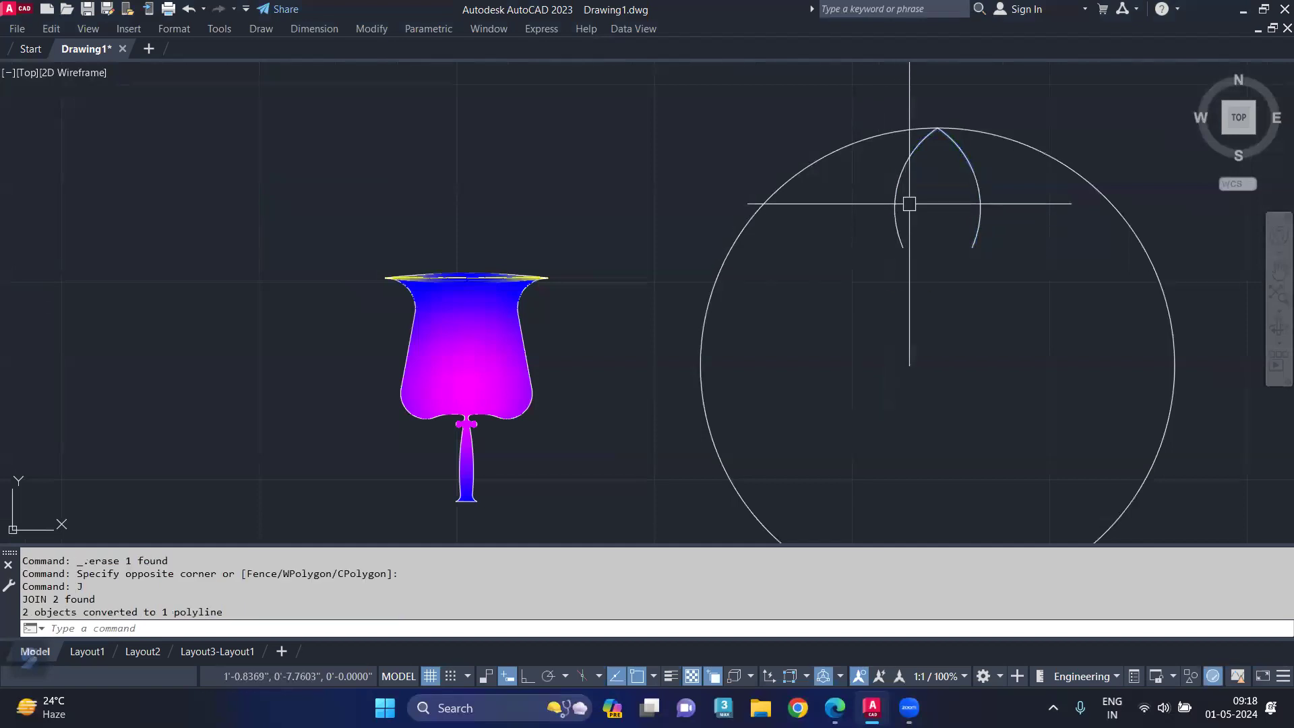
- Start a polar array of the petal about the circle's centre
text(ARR)
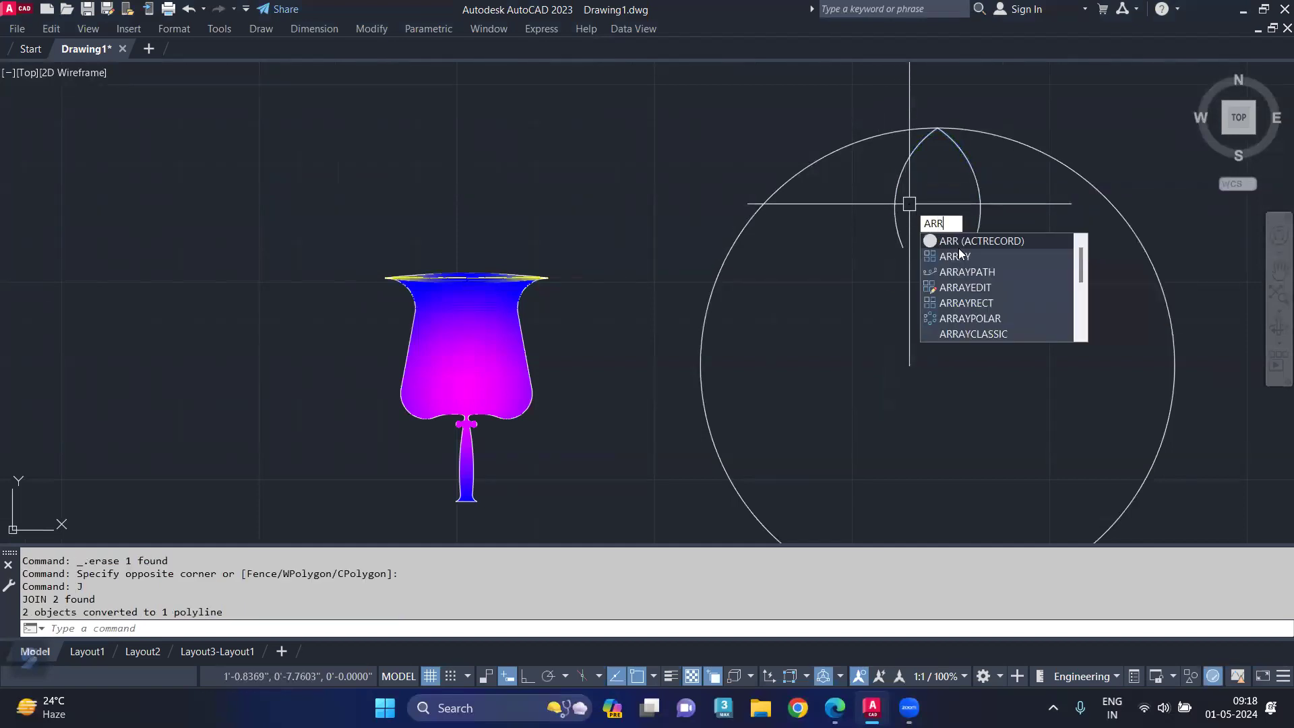
click(987, 314)
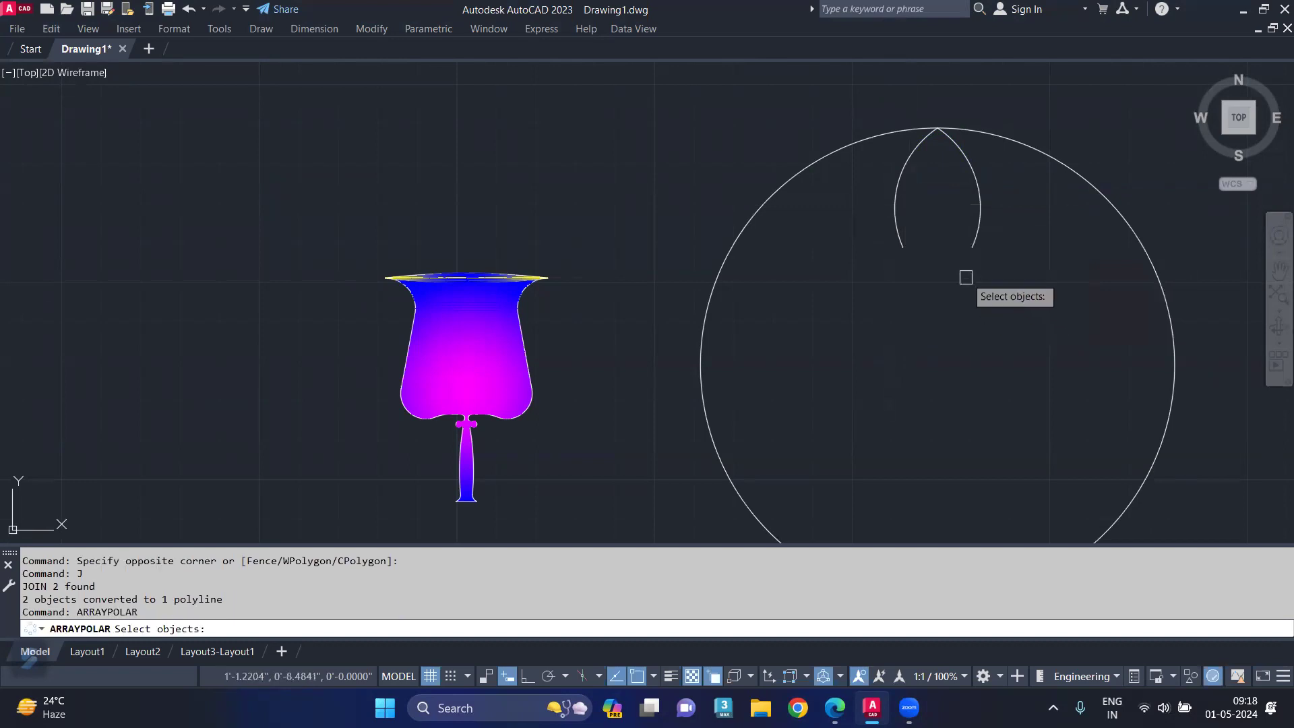
click(972, 245)
key(Return)
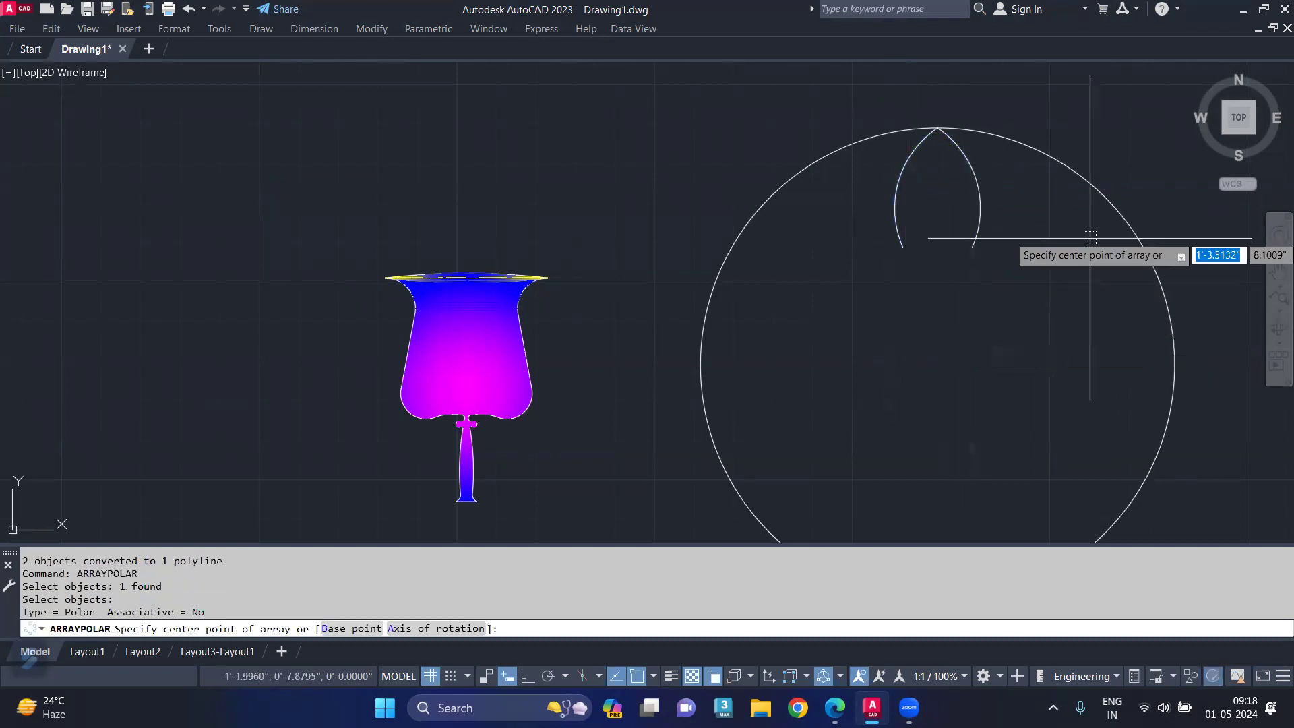
click(938, 364)
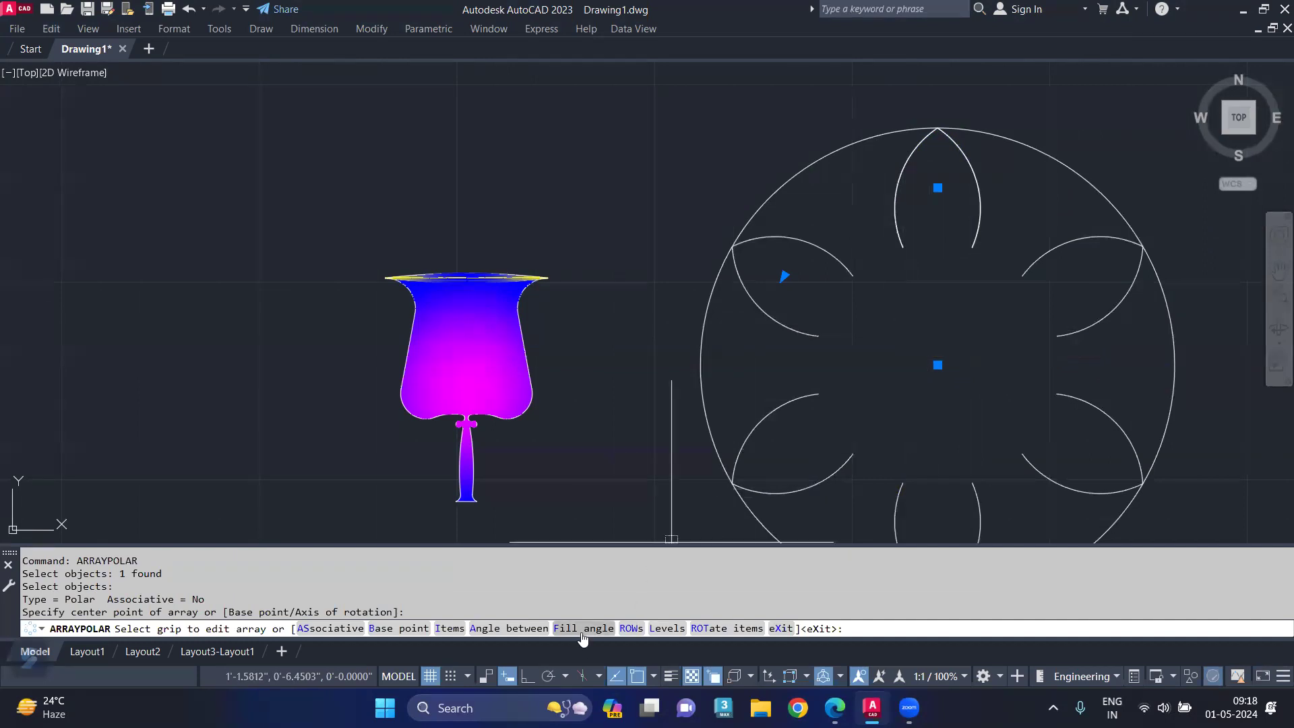
- Set the polar array to 11 petals and finish the array
click(455, 629)
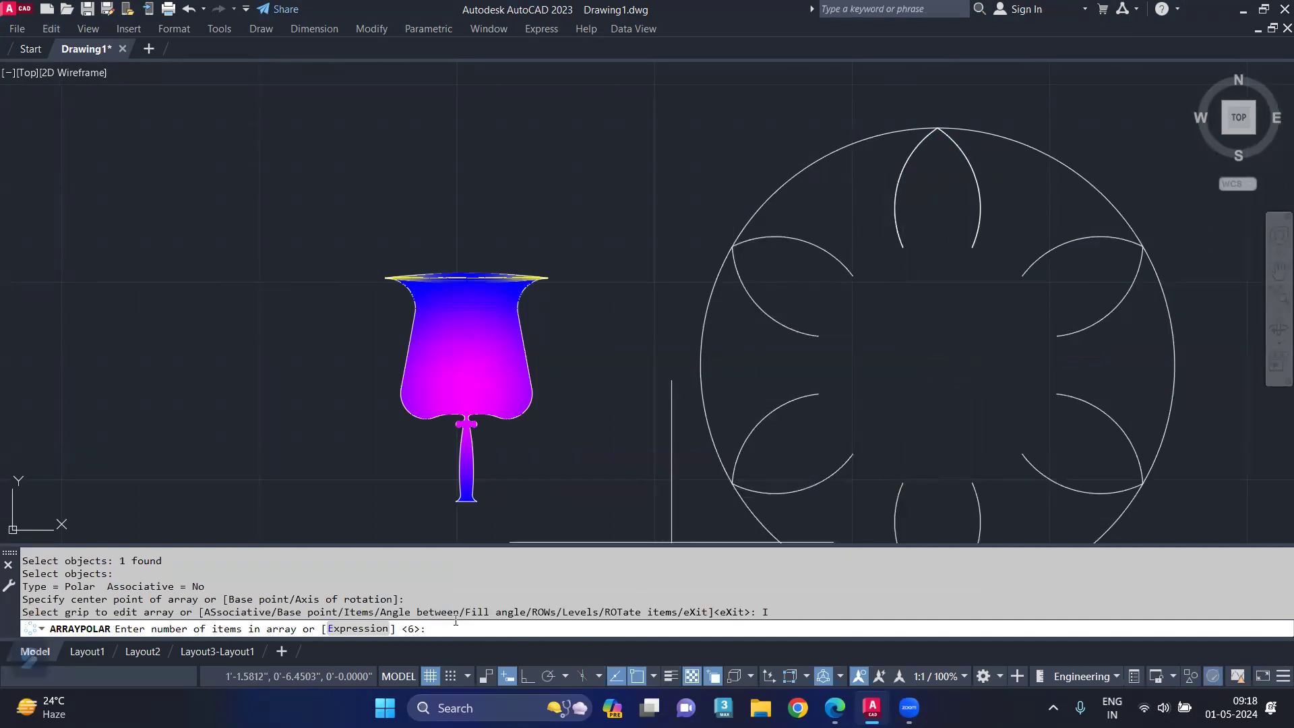
text(9)
key(Return)
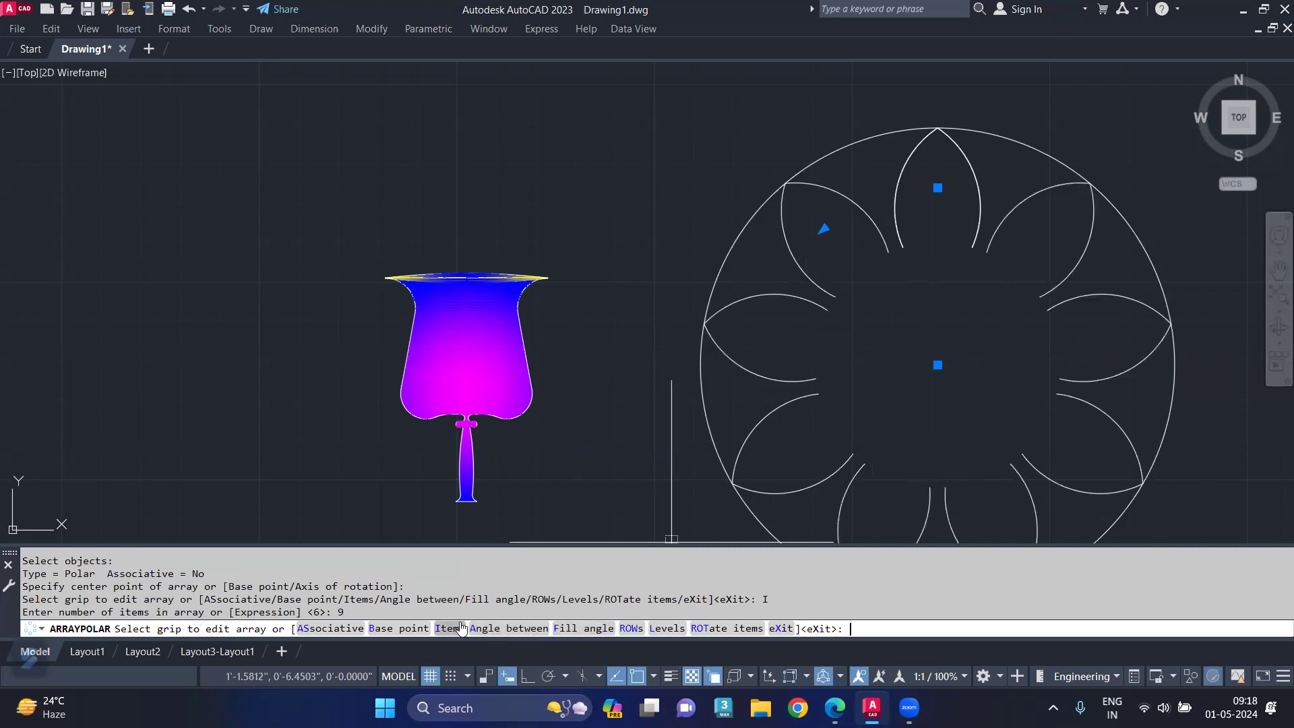
click(439, 626)
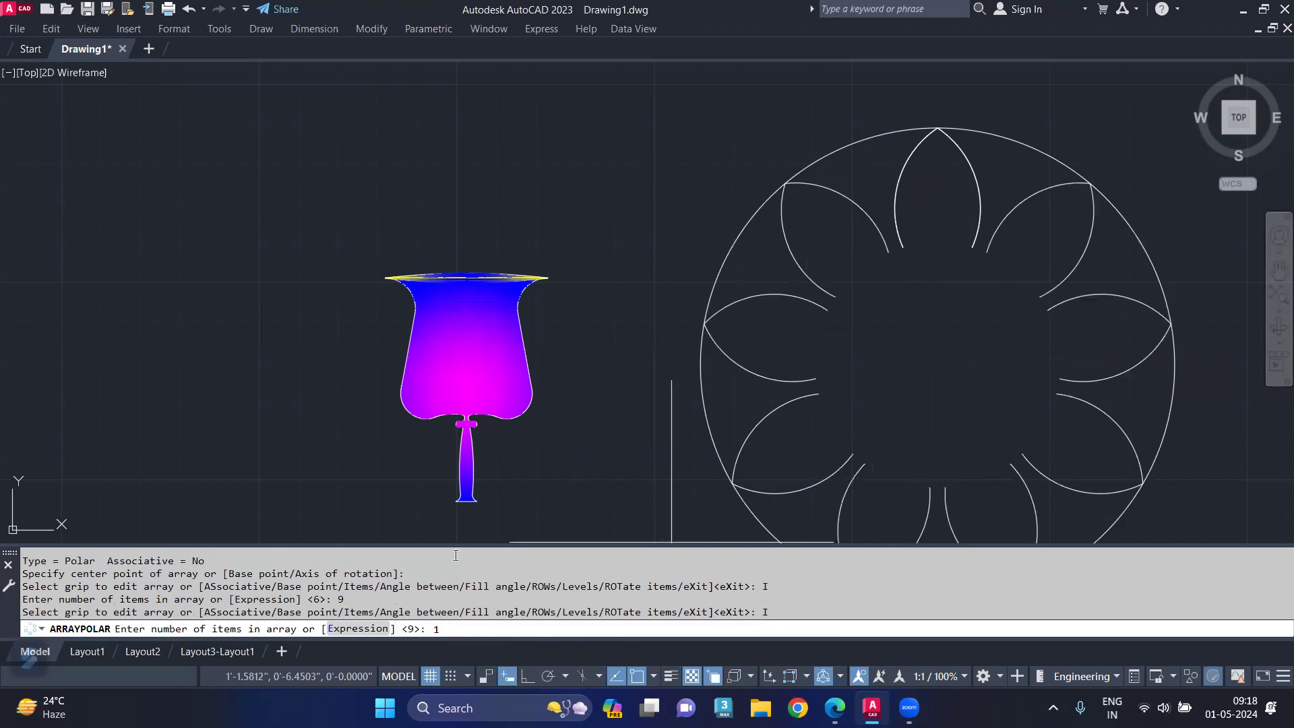
text(0)
key(Return)
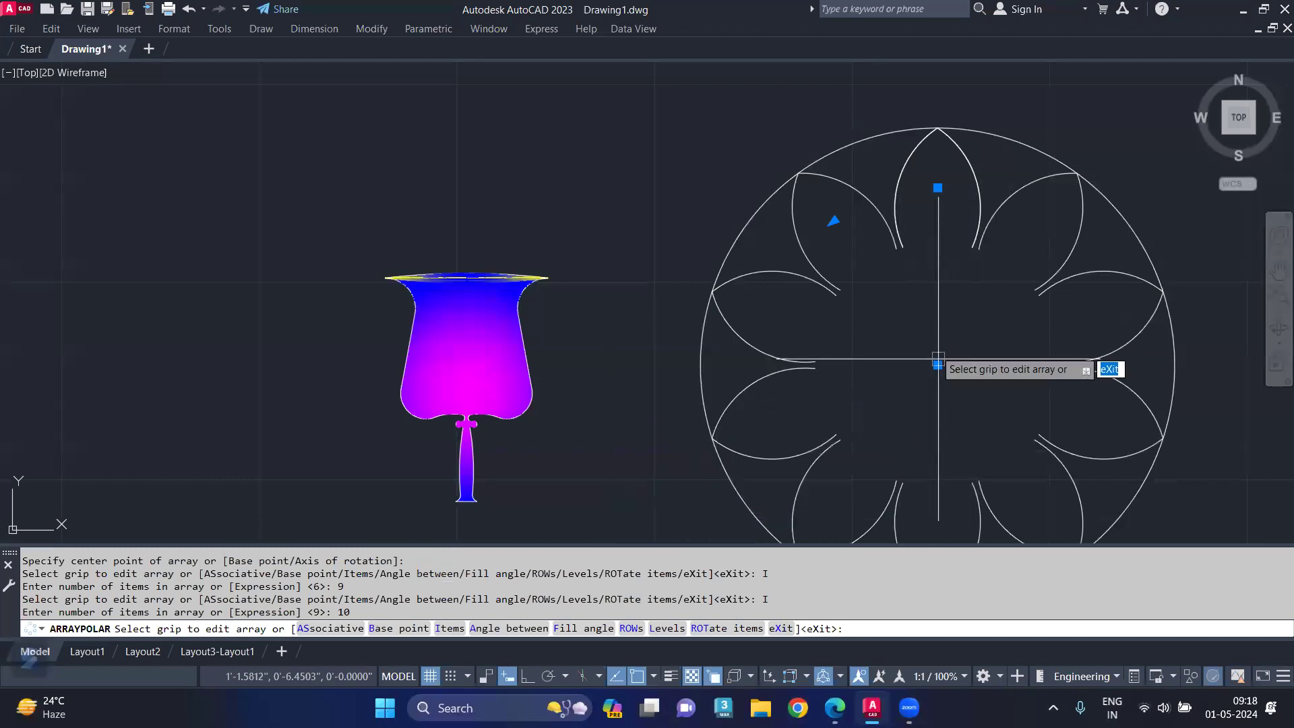
scroll(934, 360, down, 4)
scroll(930, 378, up, 2)
middle_drag(927, 398, 941, 355)
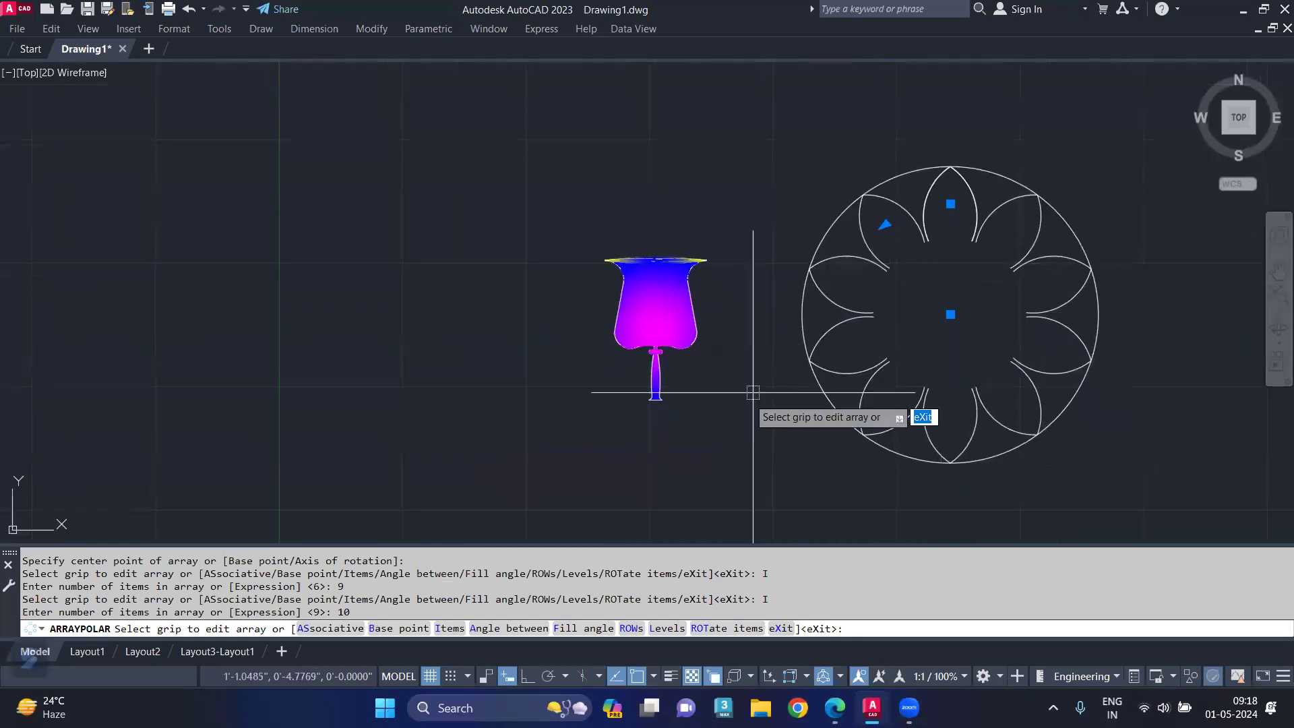
click(449, 629)
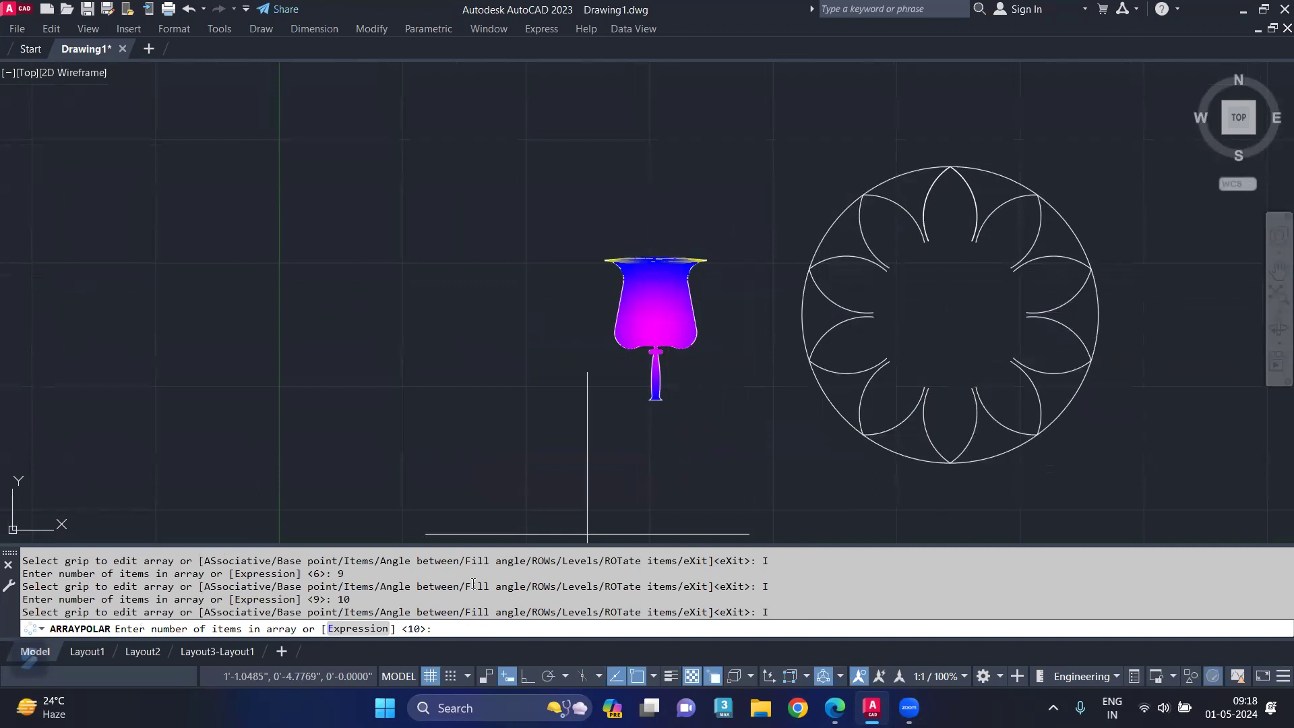
text(11)
key(Return)
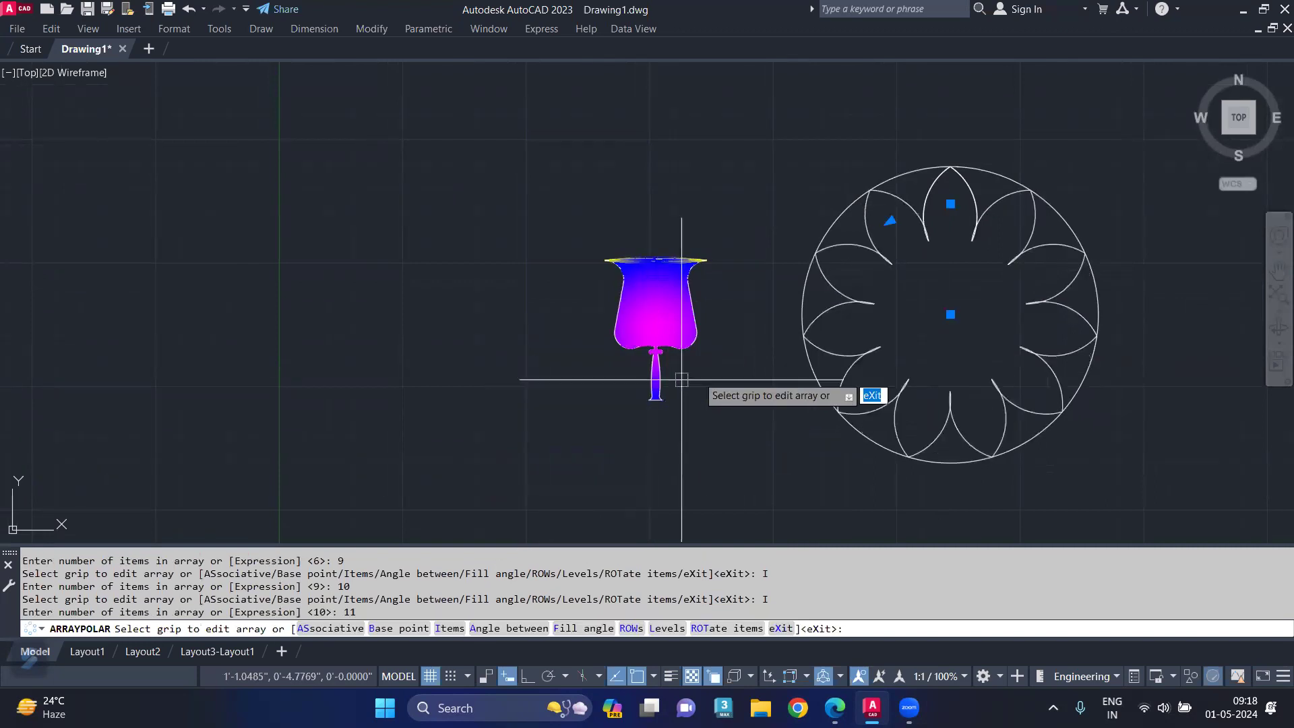
click(786, 629)
scroll(939, 229, up, 3)
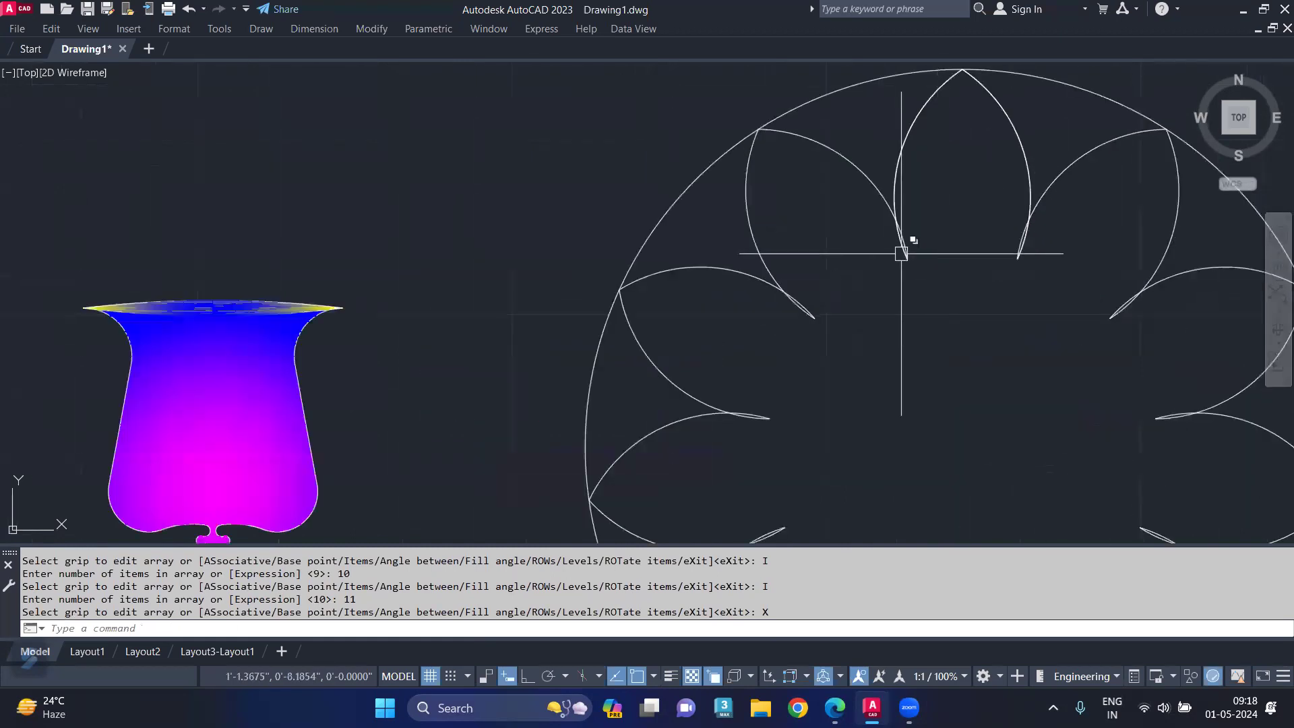
scroll(925, 229, up, 3)
- Trim the overlapping petal ends with freehand fences across the arcs
text(tr)
key(Return)
click(925, 230)
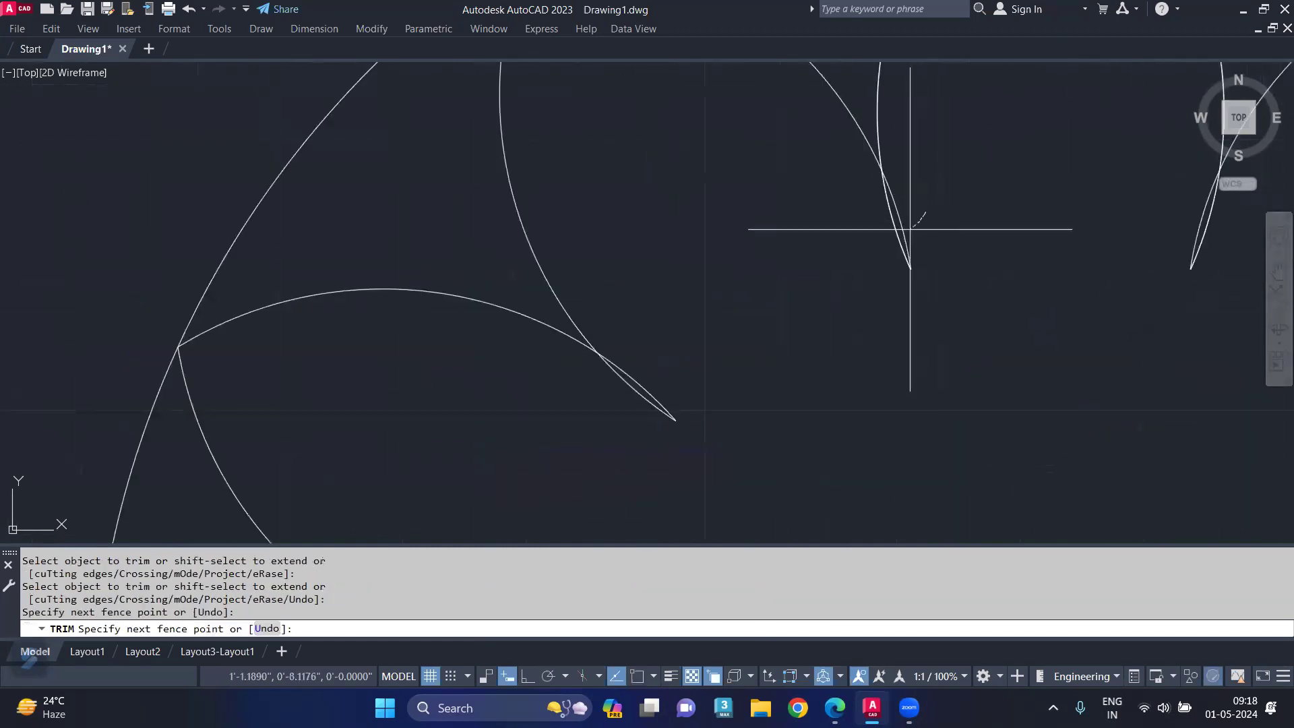
click(838, 269)
key(Return)
scroll(627, 398, down, 4)
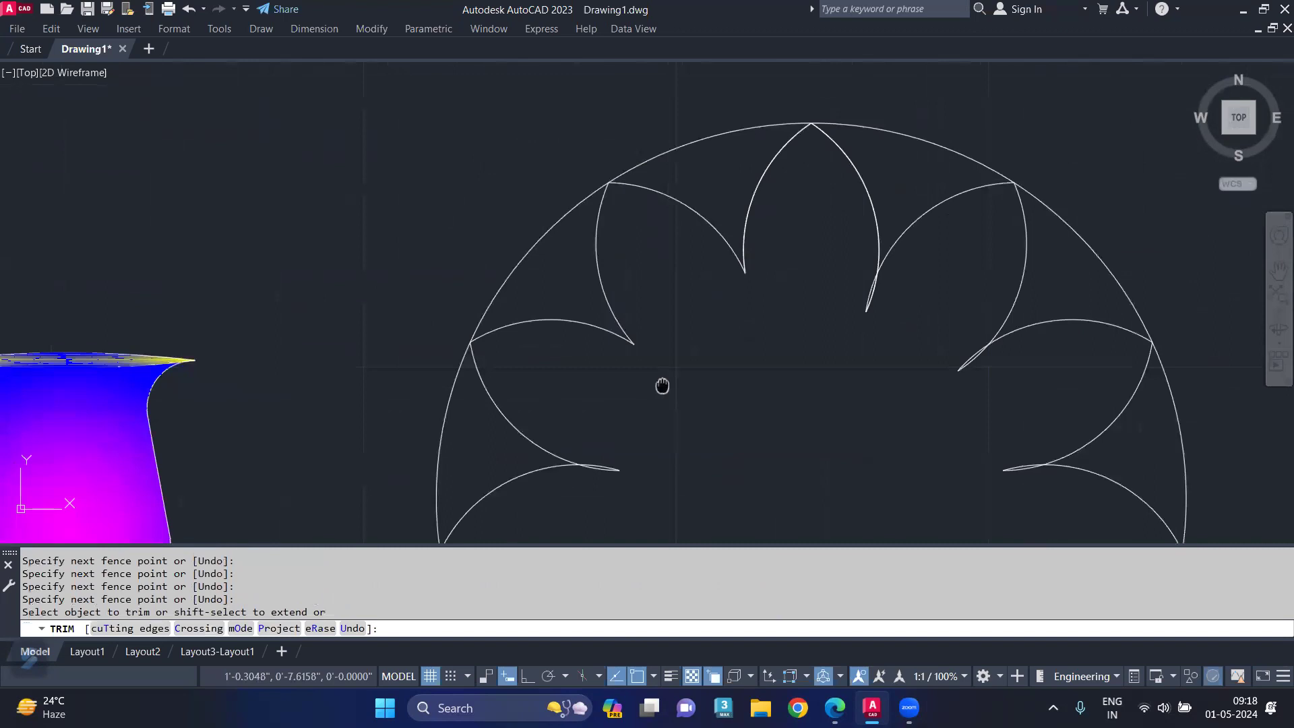
scroll(662, 384, up, 3)
click(632, 260)
drag(611, 369, 659, 445)
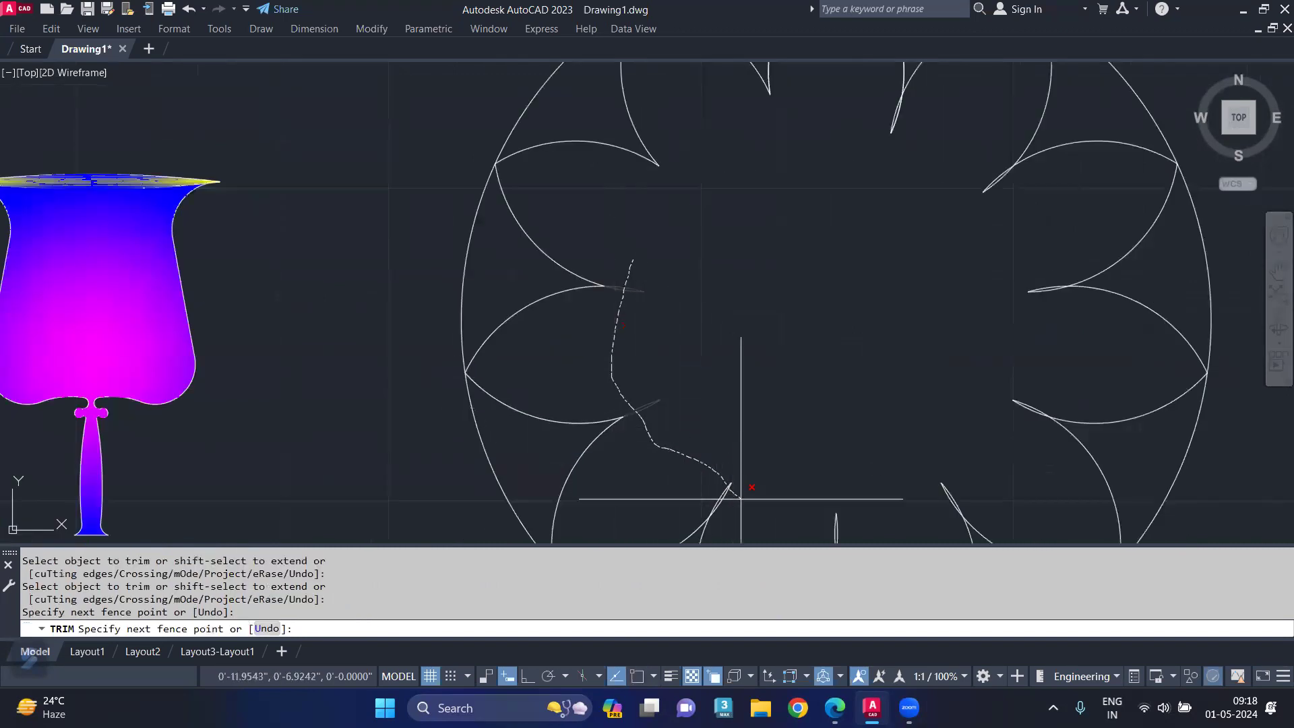
mouse_move(1021, 417)
mouse_down()
mouse_move(1035, 297)
mouse_move(1002, 217)
mouse_move(918, 149)
mouse_move(951, 141)
mouse_up()
middle_drag(811, 231, 807, 358)
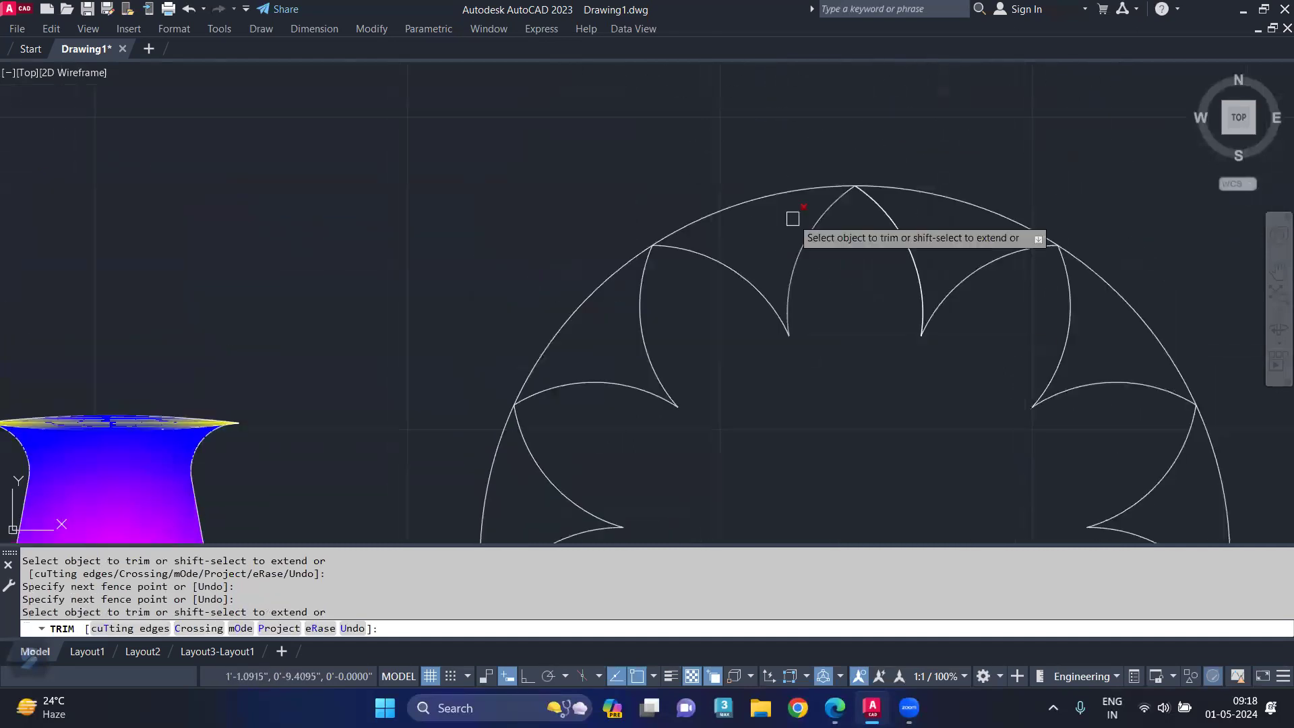
key(Escape)
- Delete the duplicate overlapping polyline and window-select the circle and petal arcs
click(816, 231)
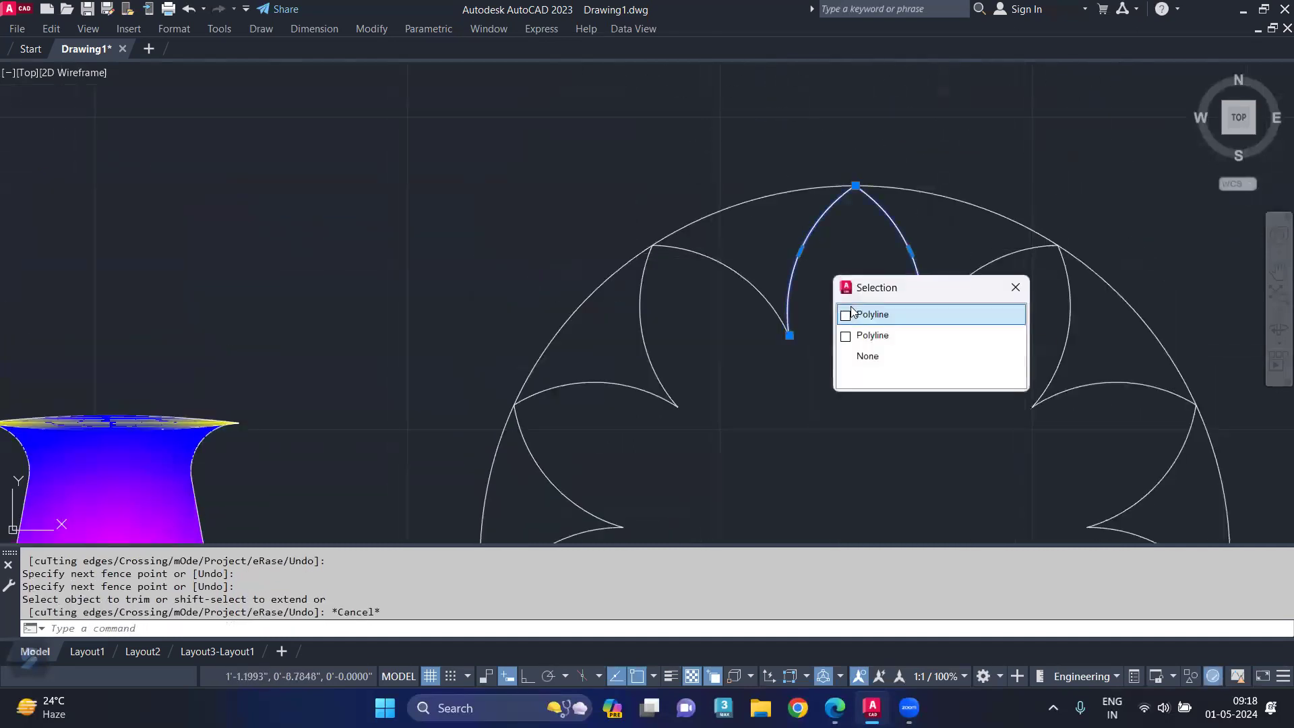
click(892, 335)
key(Delete)
scroll(823, 388, down, 5)
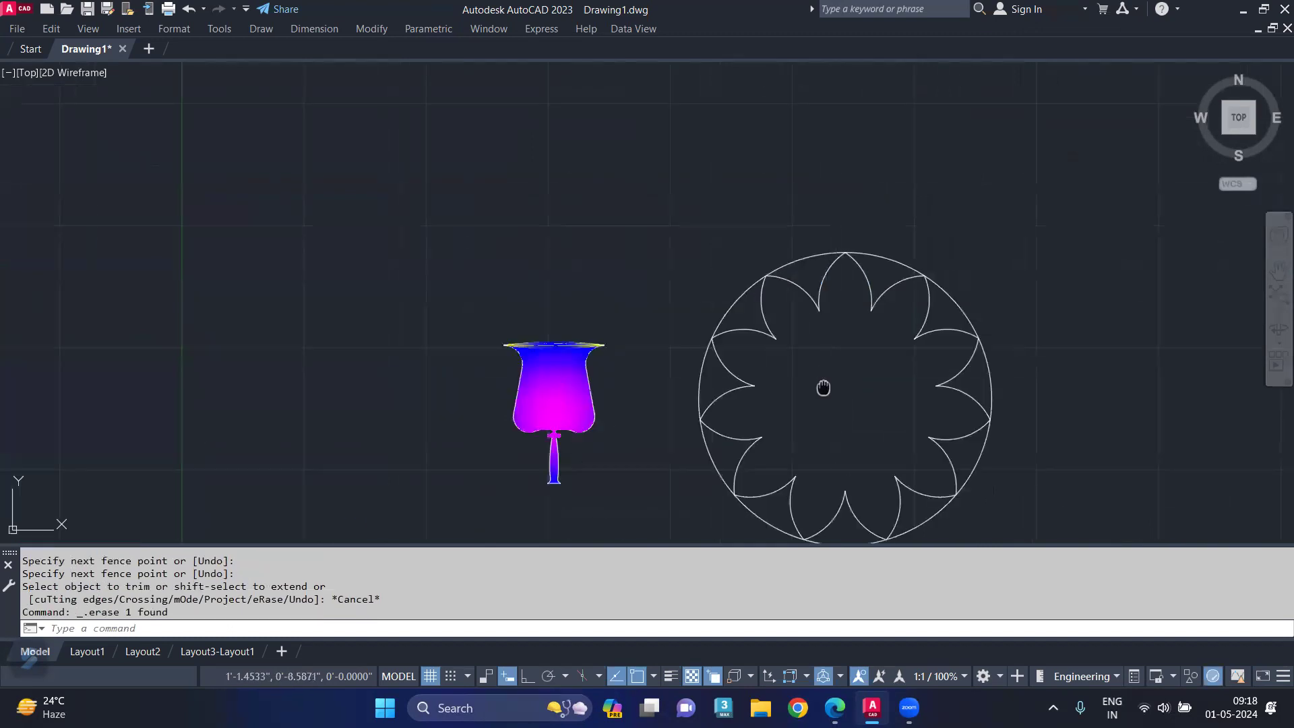
middle_drag(823, 387, 824, 286)
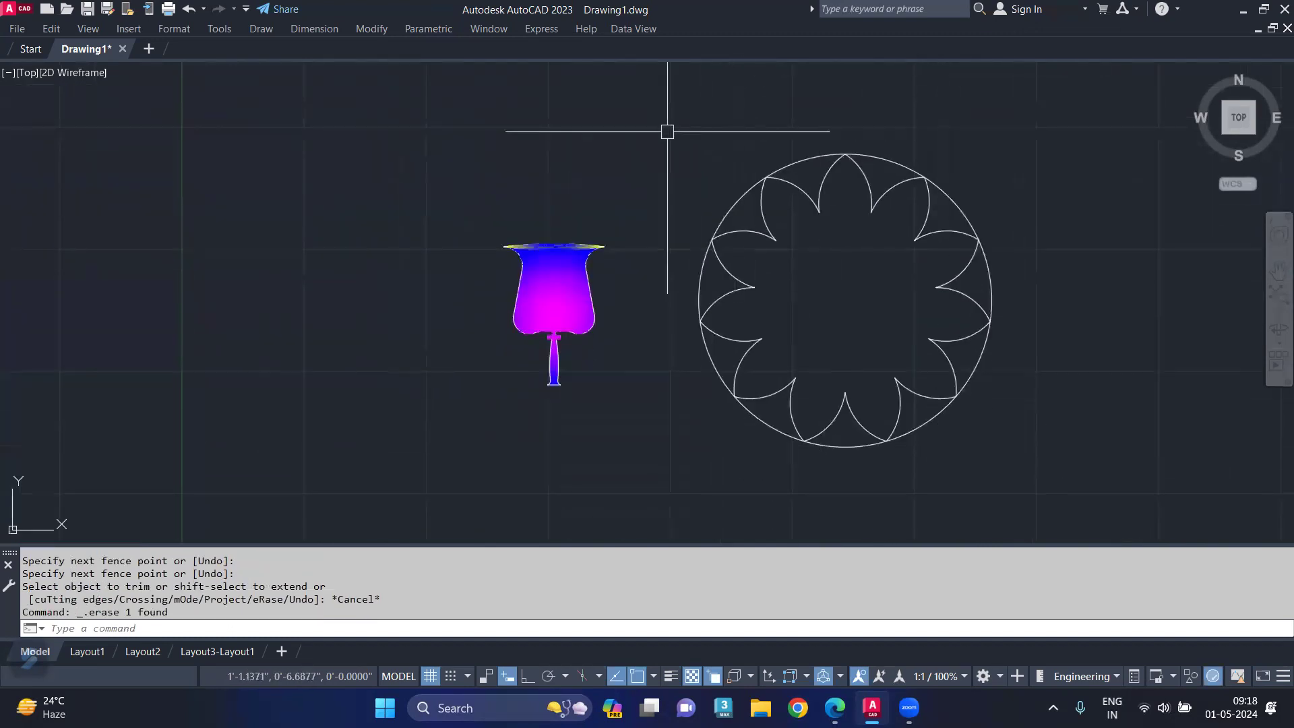
click(668, 131)
click(1041, 527)
- Join the petal arcs into one outline and scale a smaller copy about the flower centre
text(j)
key(Return)
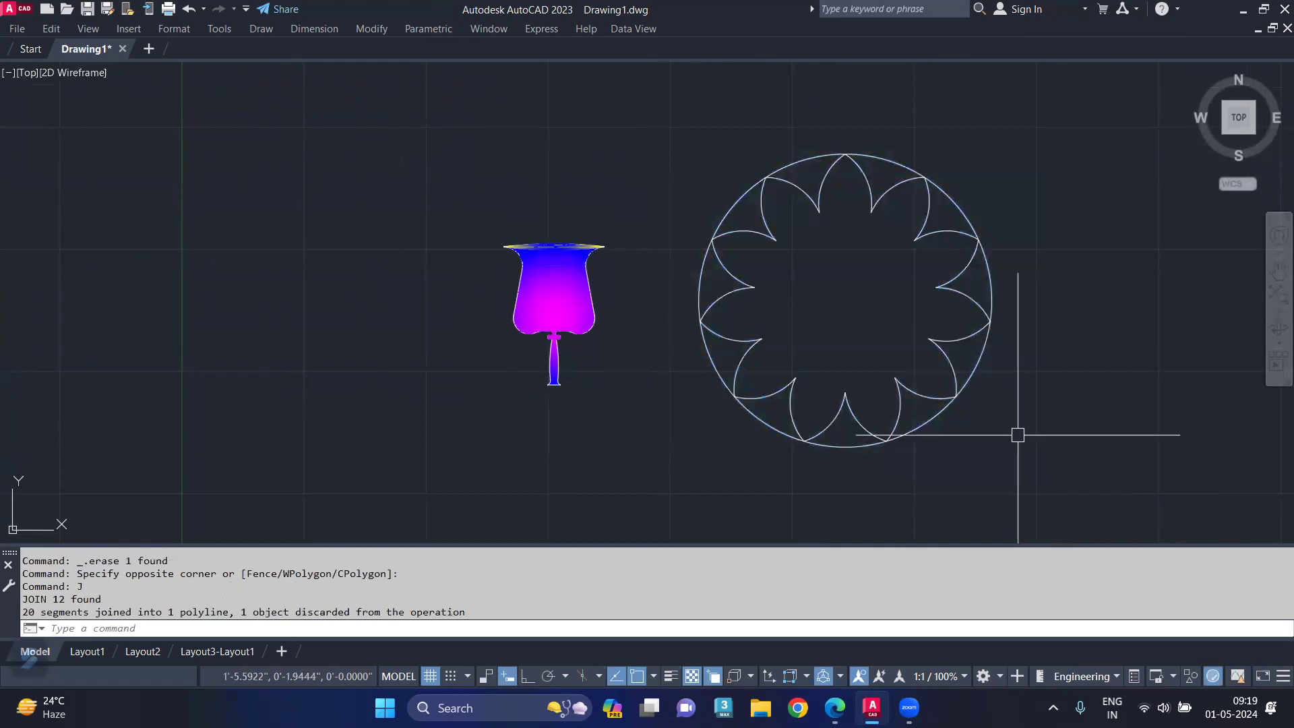
click(946, 230)
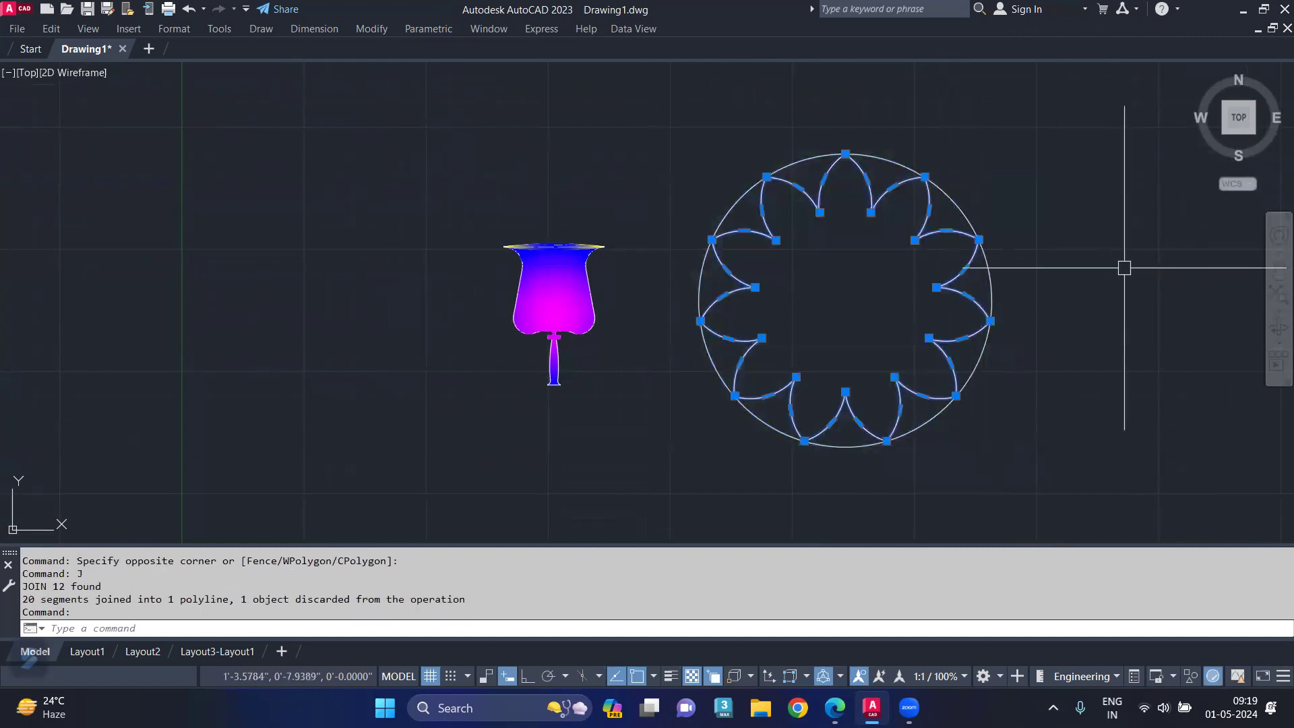
text(sc)
key(Return)
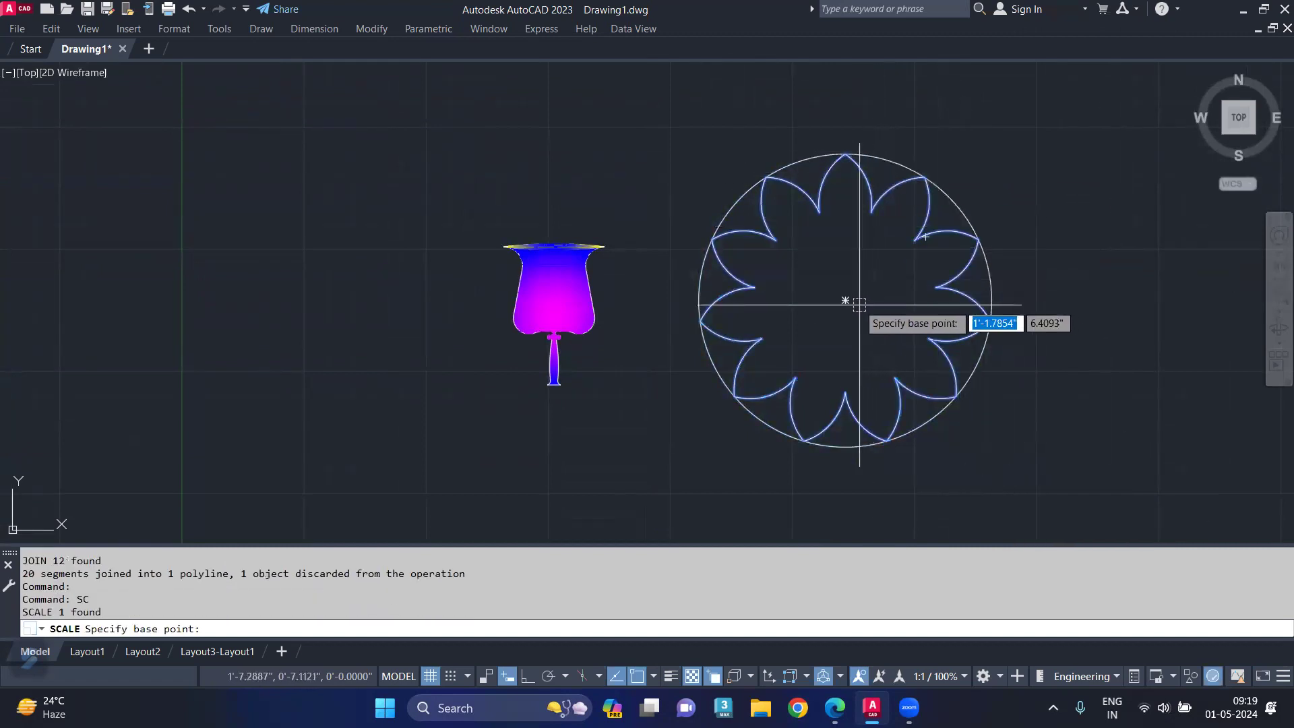
click(846, 300)
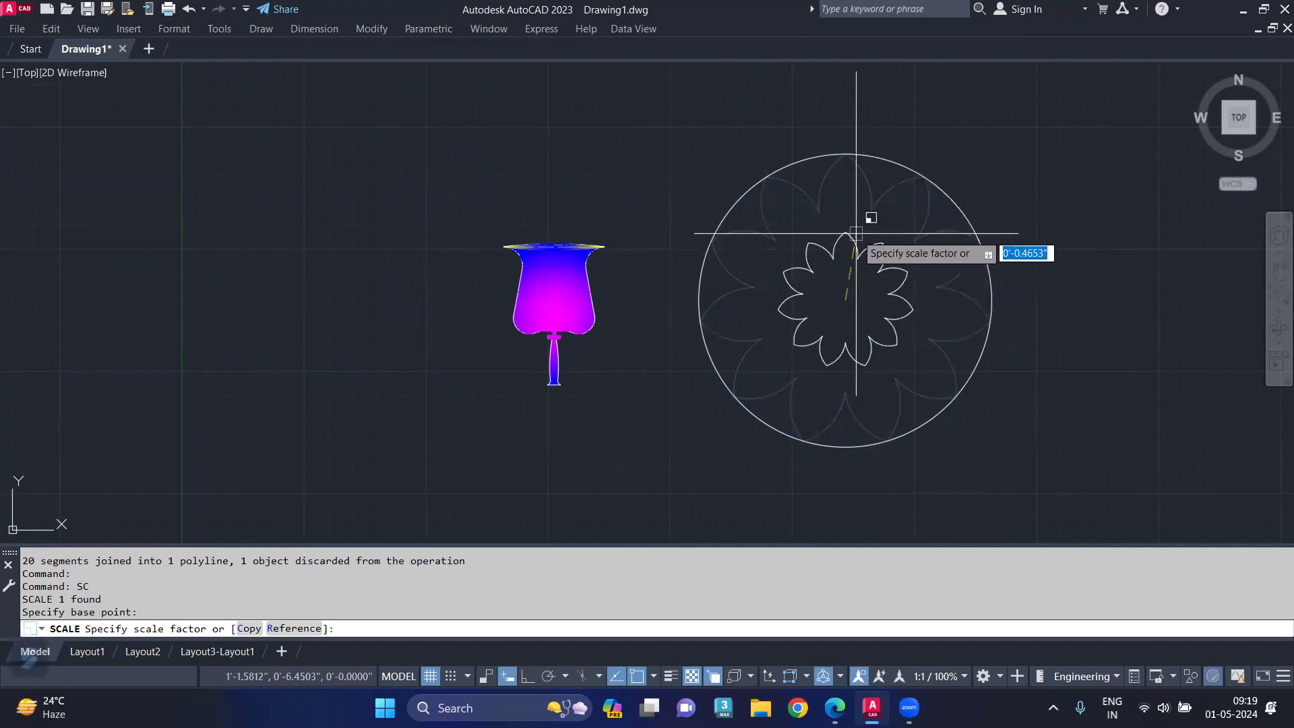
text(c)
key(Return)
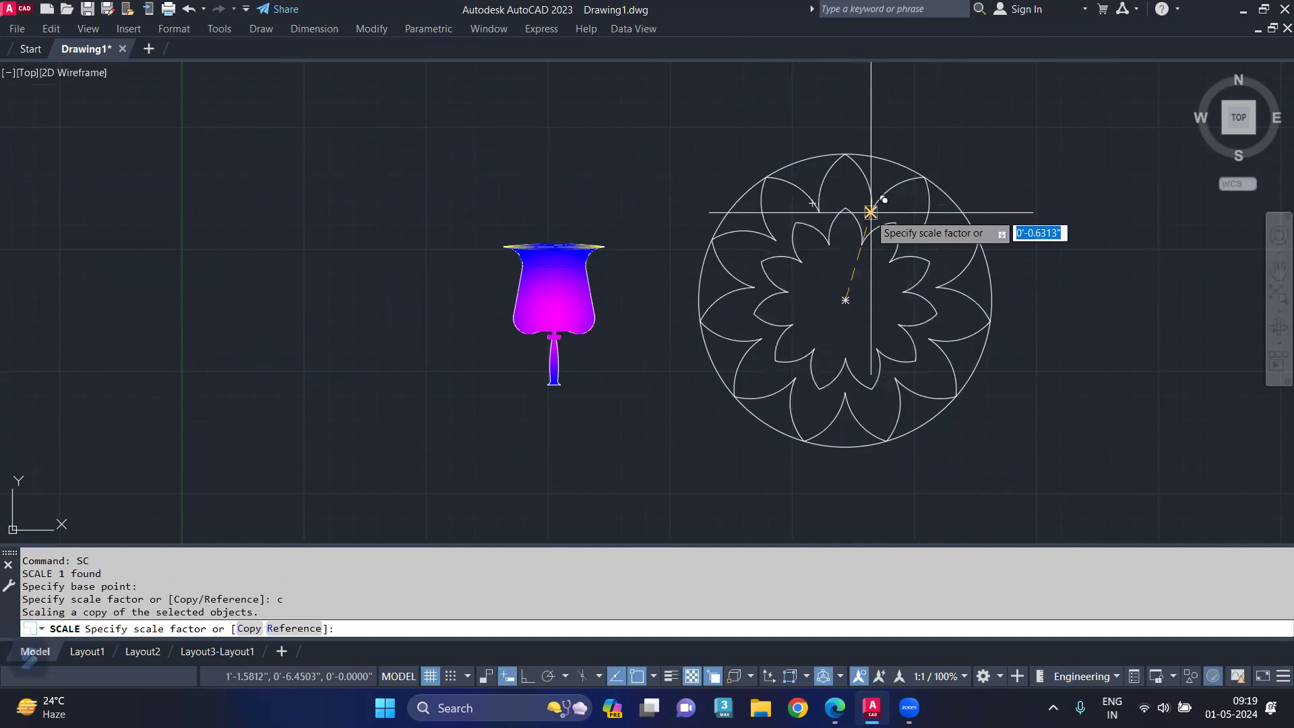
key(Return)
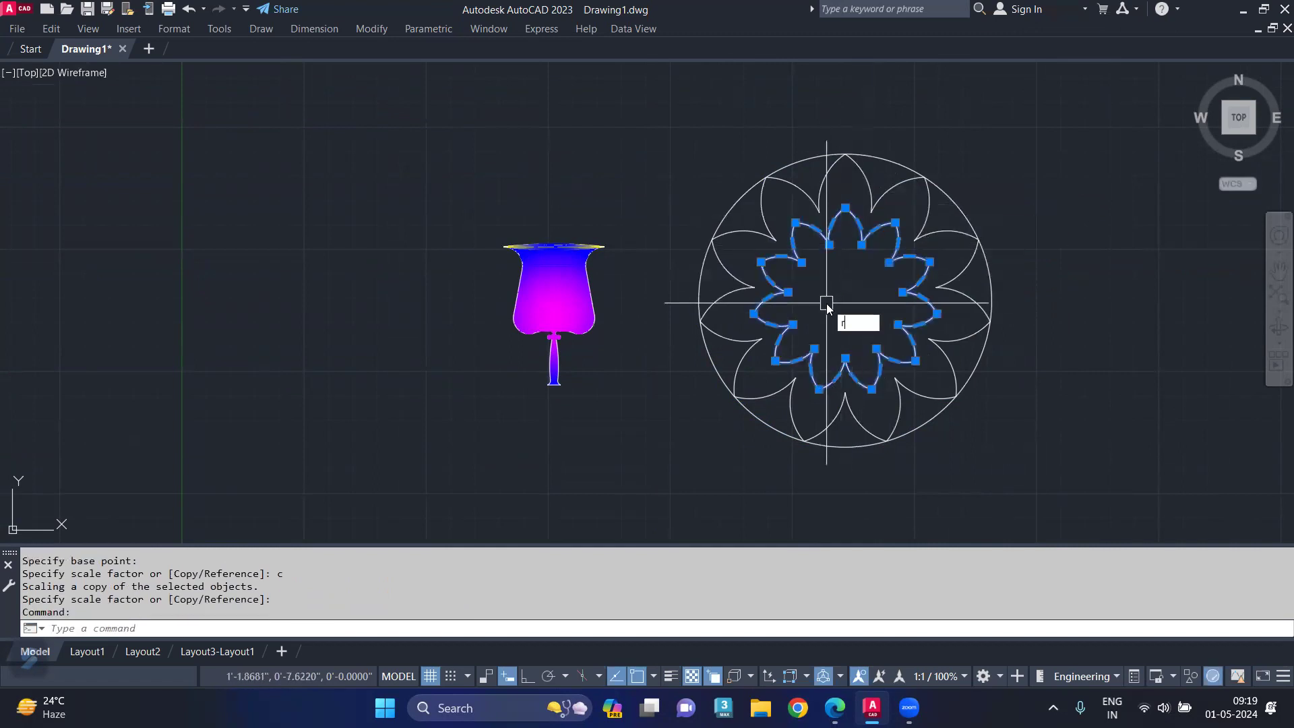
- Rotate the small petal ring about the centre so its petals fall between the outer ones
text(o)
key(Return)
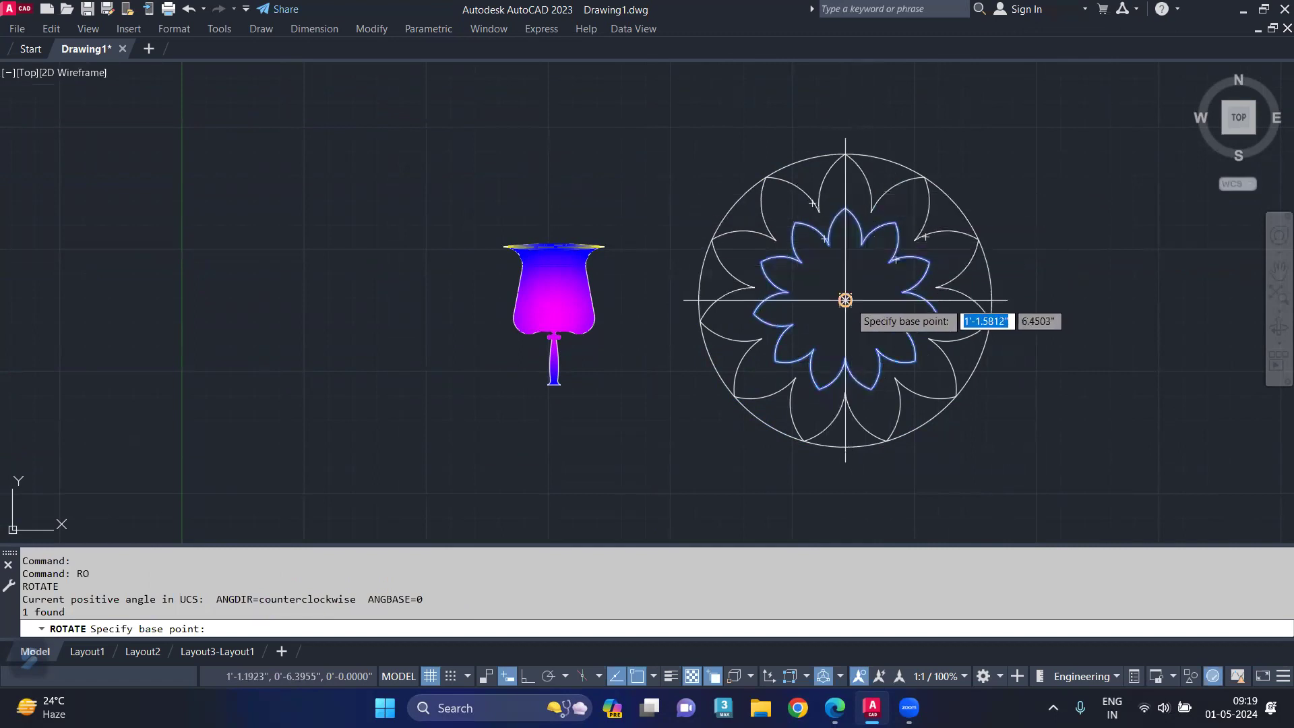
click(846, 301)
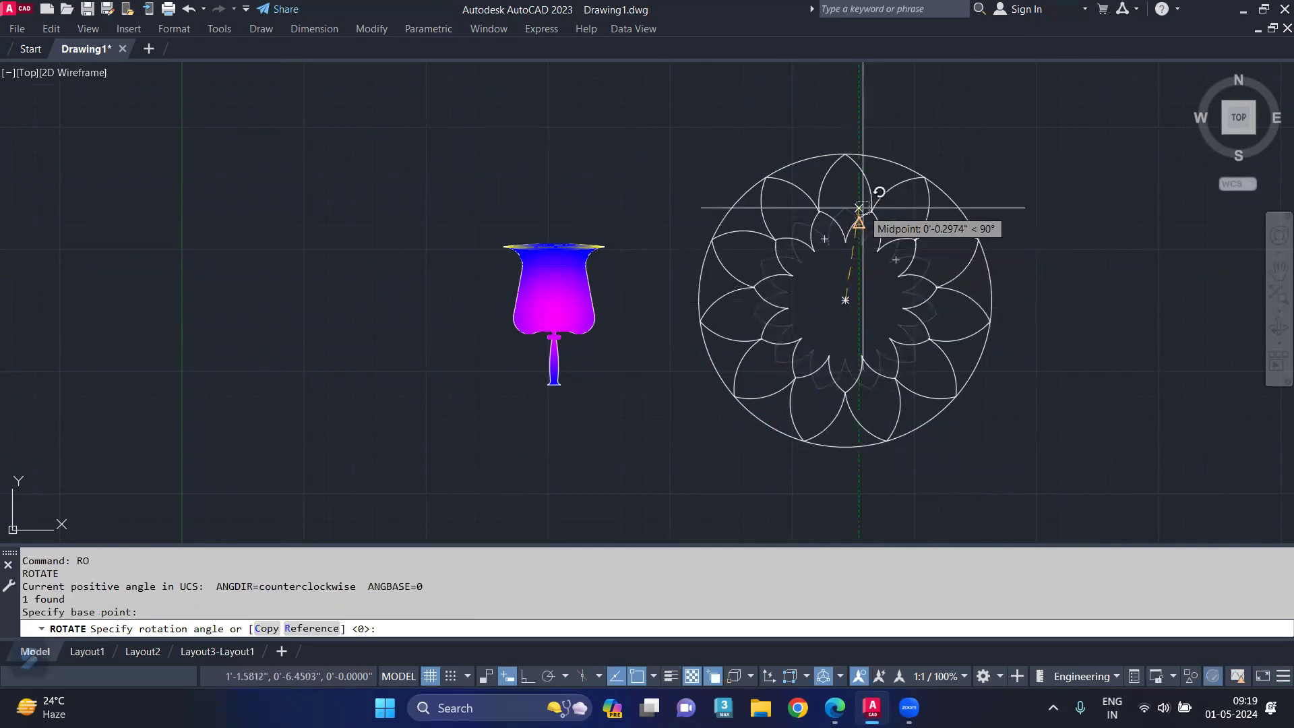
scroll(863, 180, up, 2)
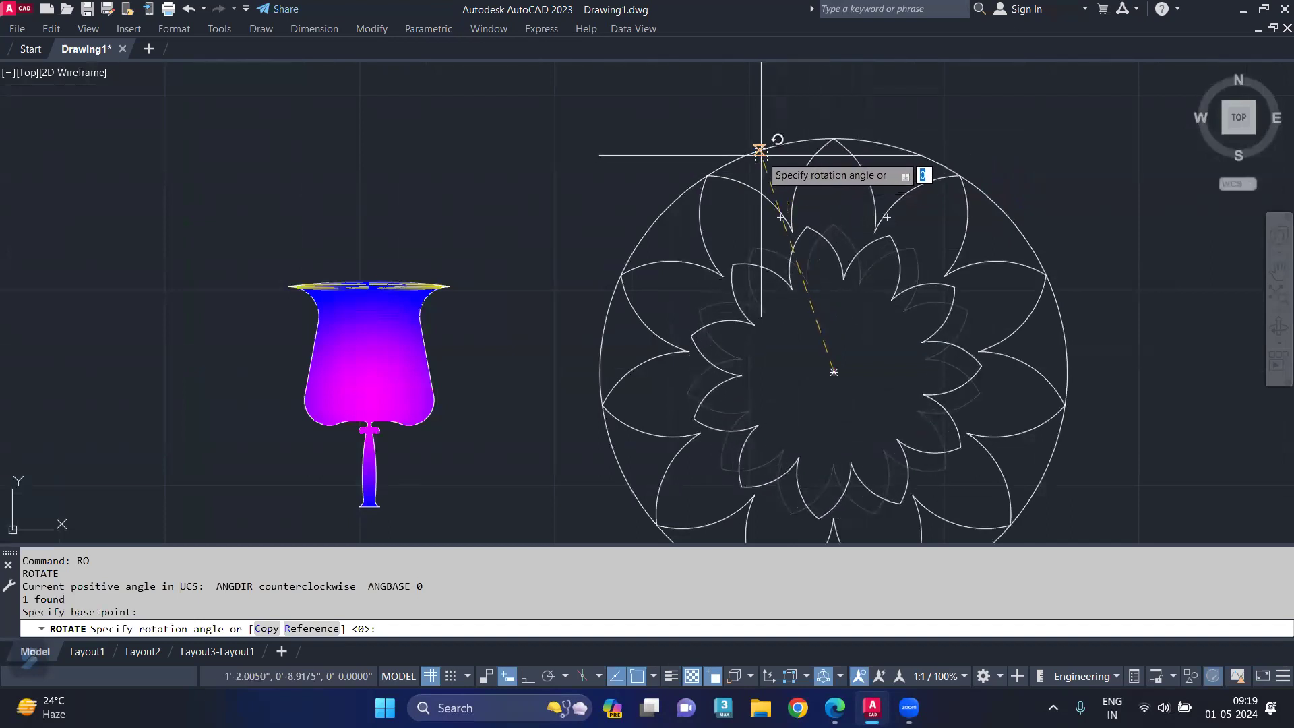
scroll(774, 230, up, 2)
scroll(774, 228, up, 2)
scroll(769, 216, up, 2)
scroll(739, 205, down, 3)
scroll(748, 199, up, 2)
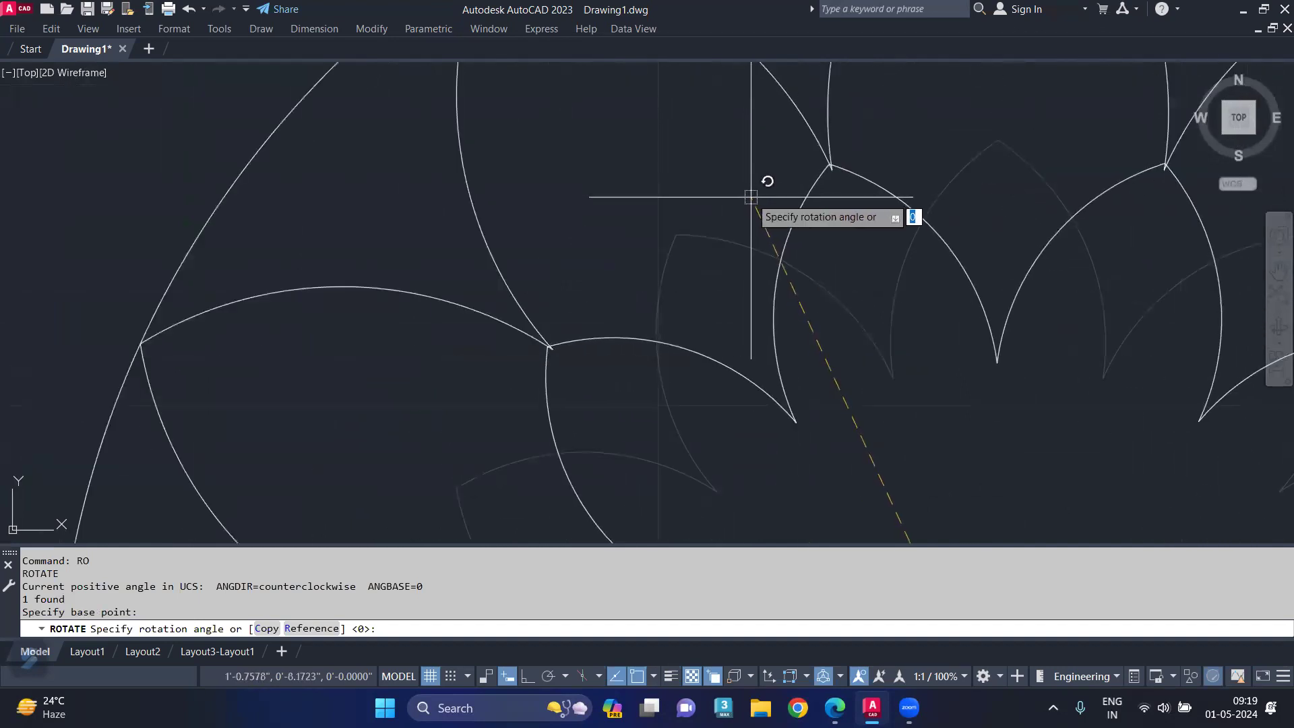
key(Return)
scroll(832, 245, down, 3)
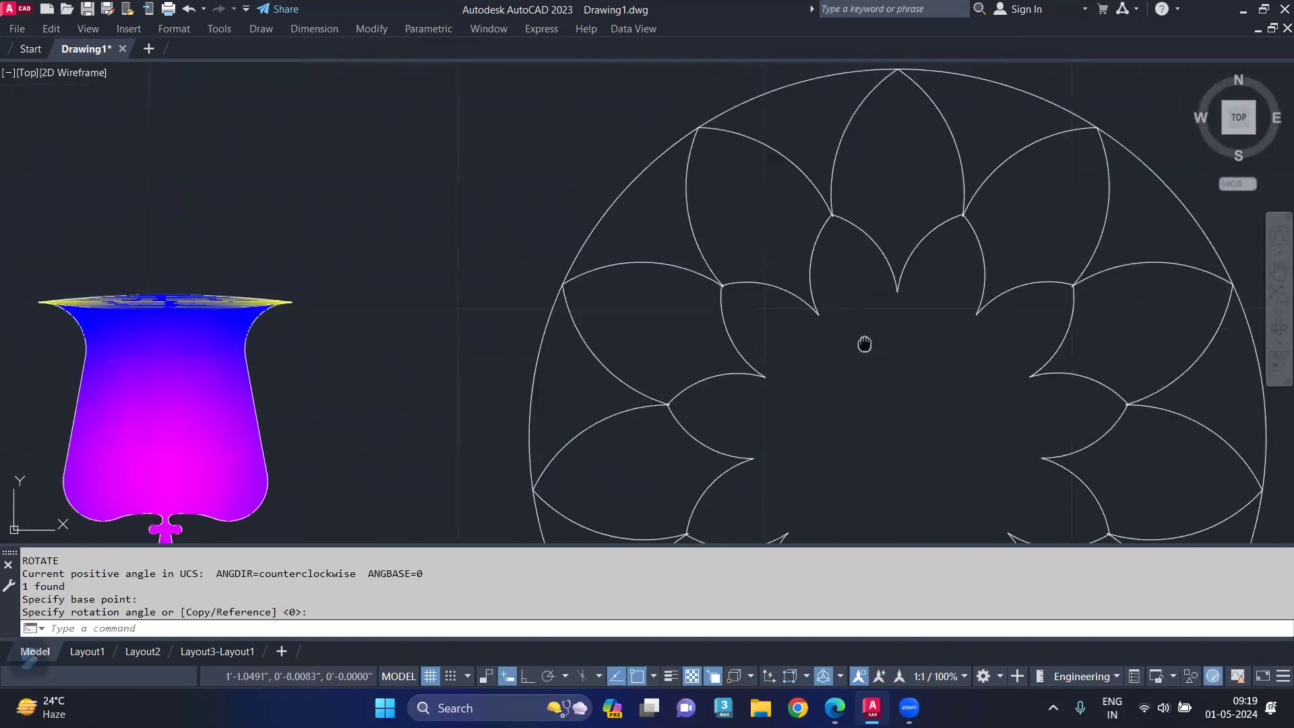
scroll(863, 344, down, 2)
middle_drag(858, 310, 876, 308)
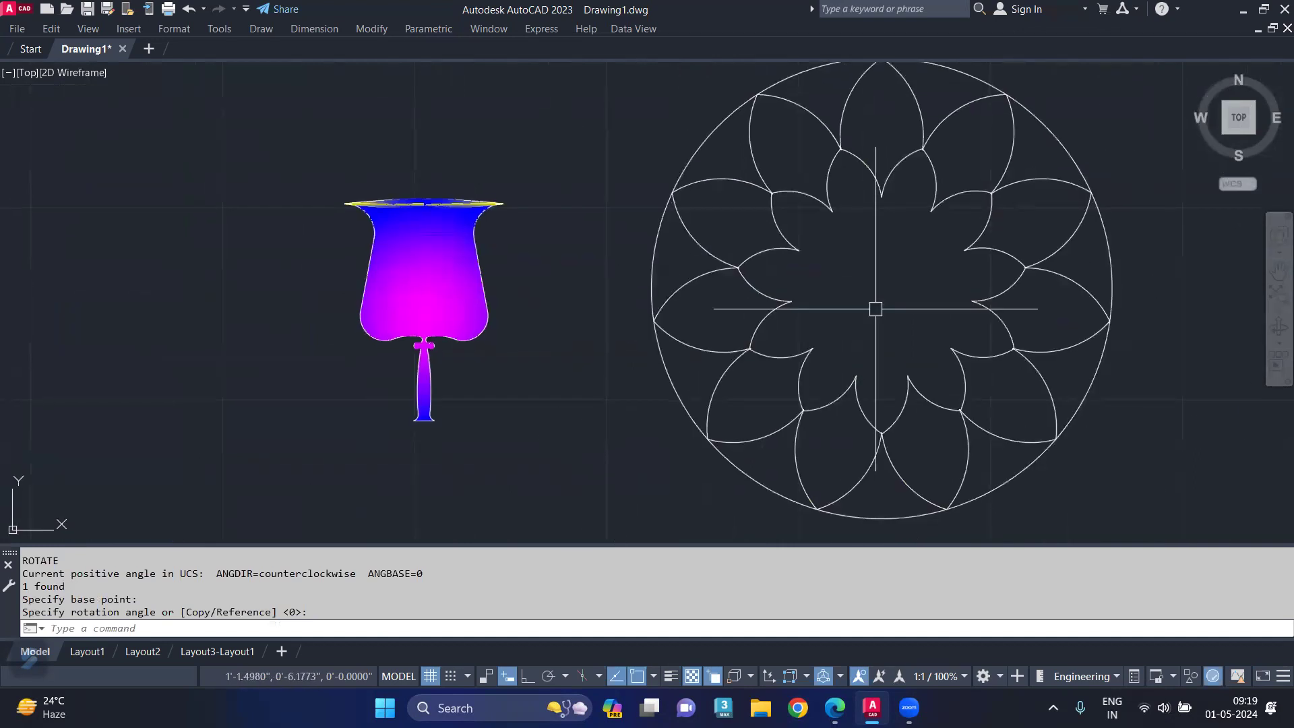
click(895, 166)
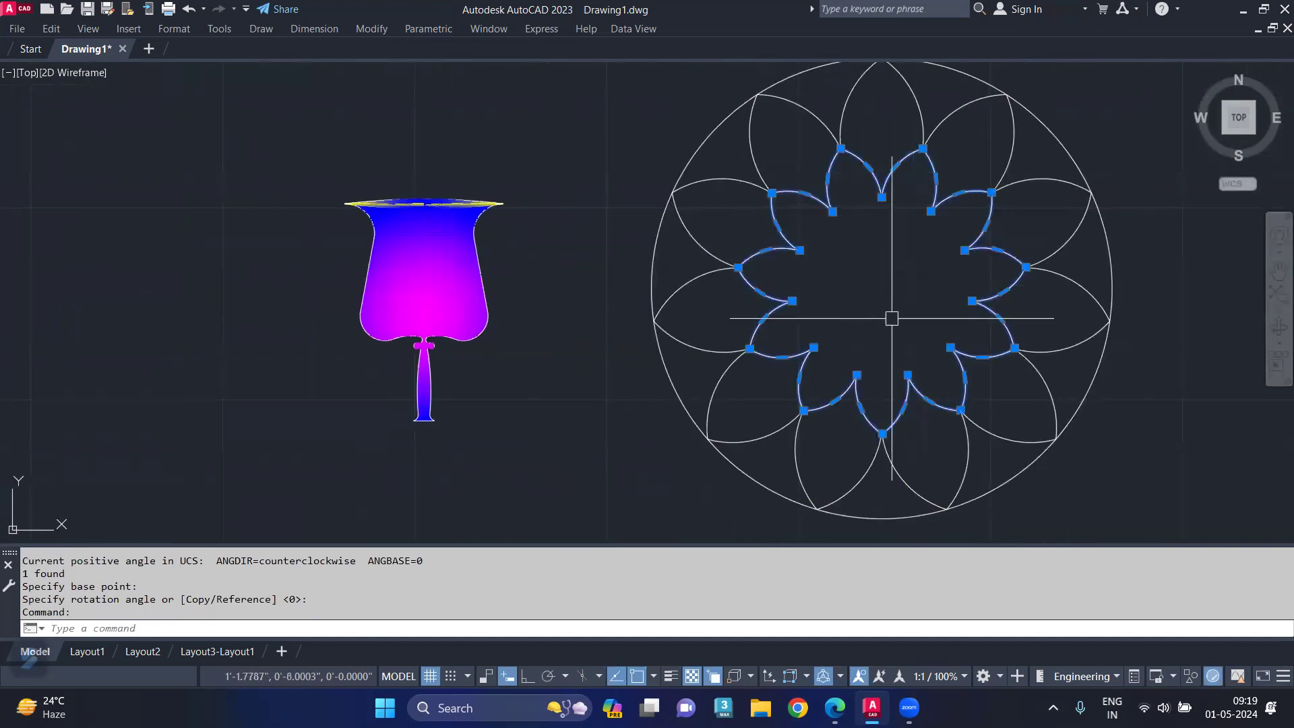
- Scale a still smaller copy of the inner petal ring about the flower centre
text(sc)
key(Return)
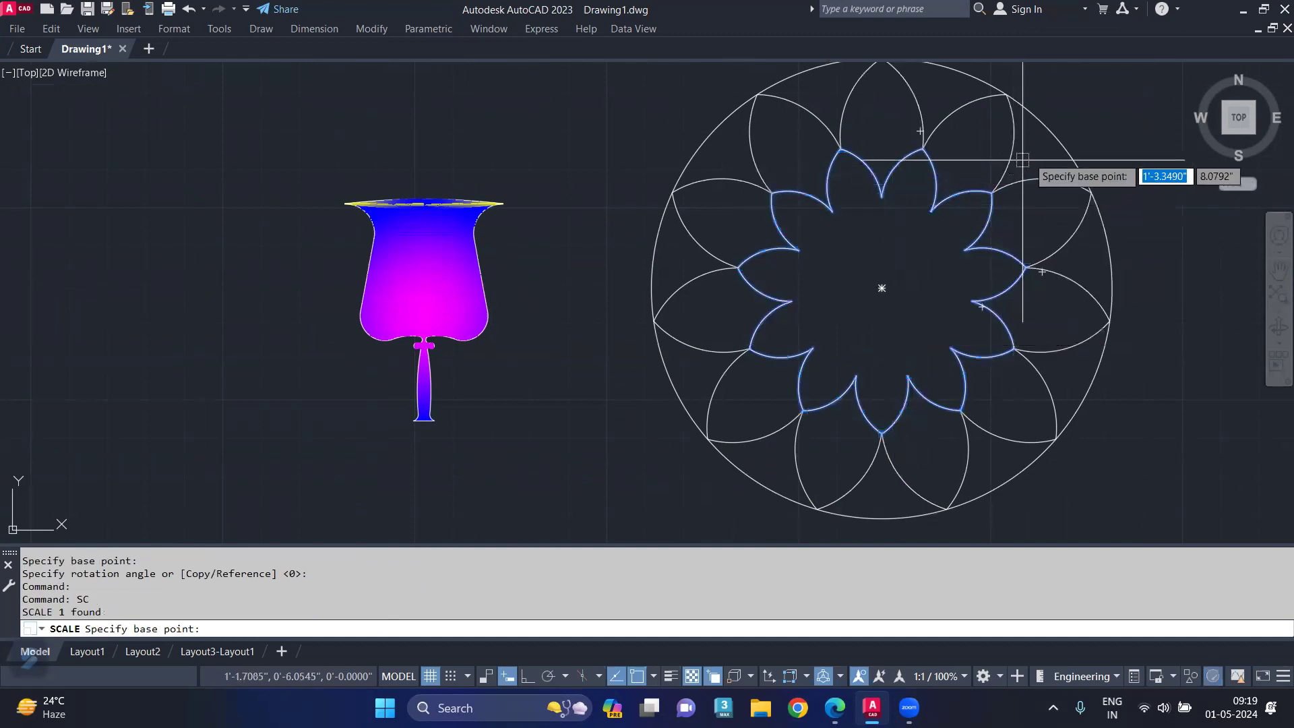
click(882, 288)
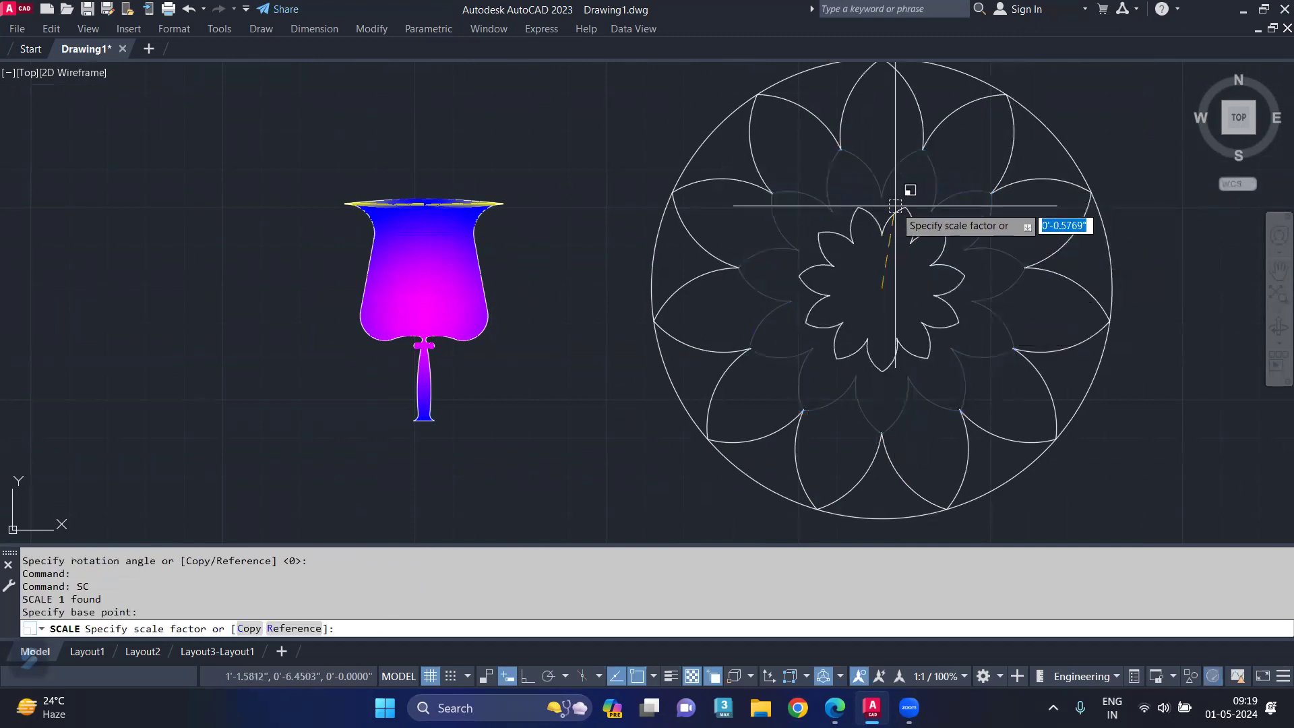
text(c)
key(Return)
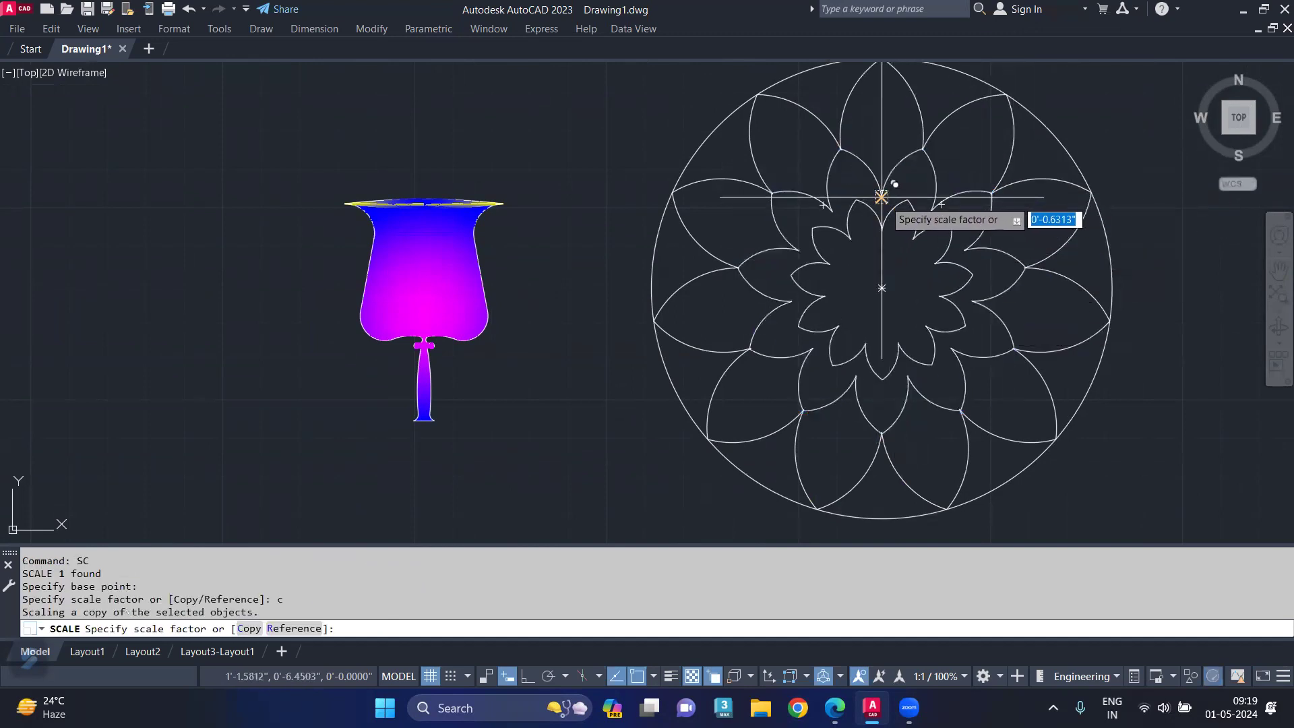
click(931, 212)
scroll(912, 245, up, 2)
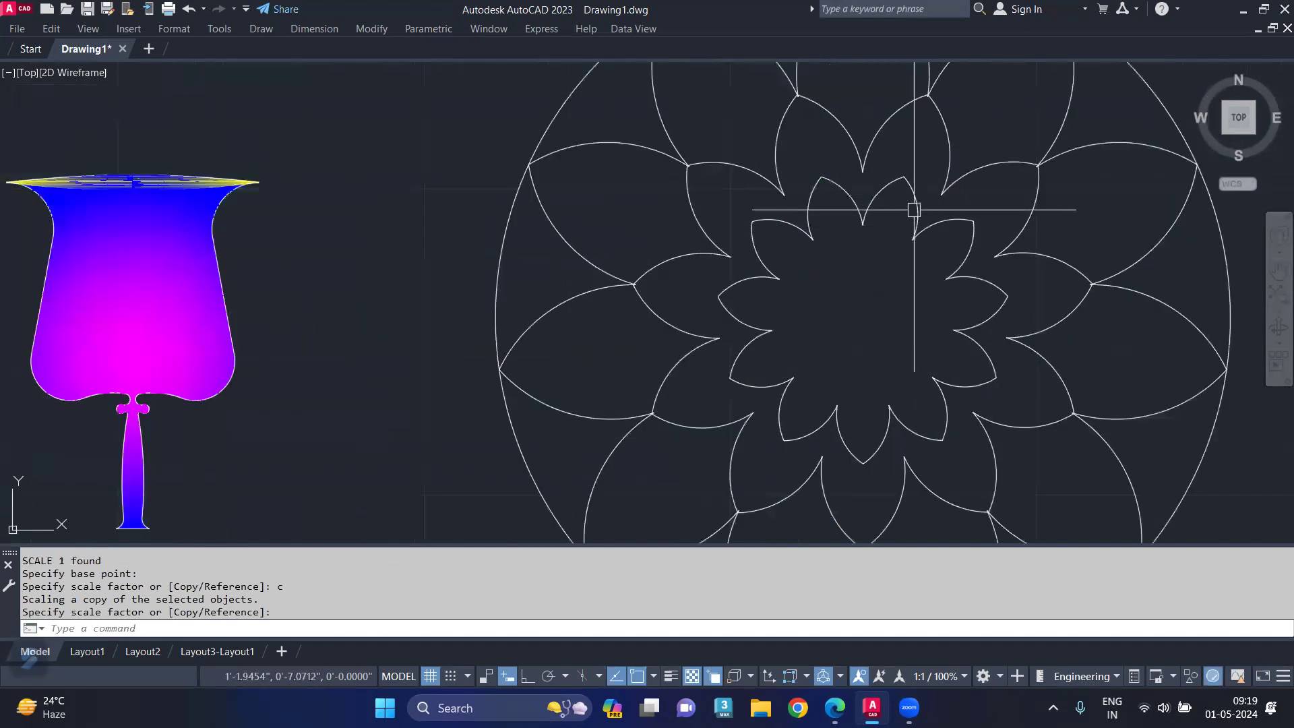
- Rotate the smallest petal ring about the centre to stagger it against the middle ring
click(916, 208)
text(o)
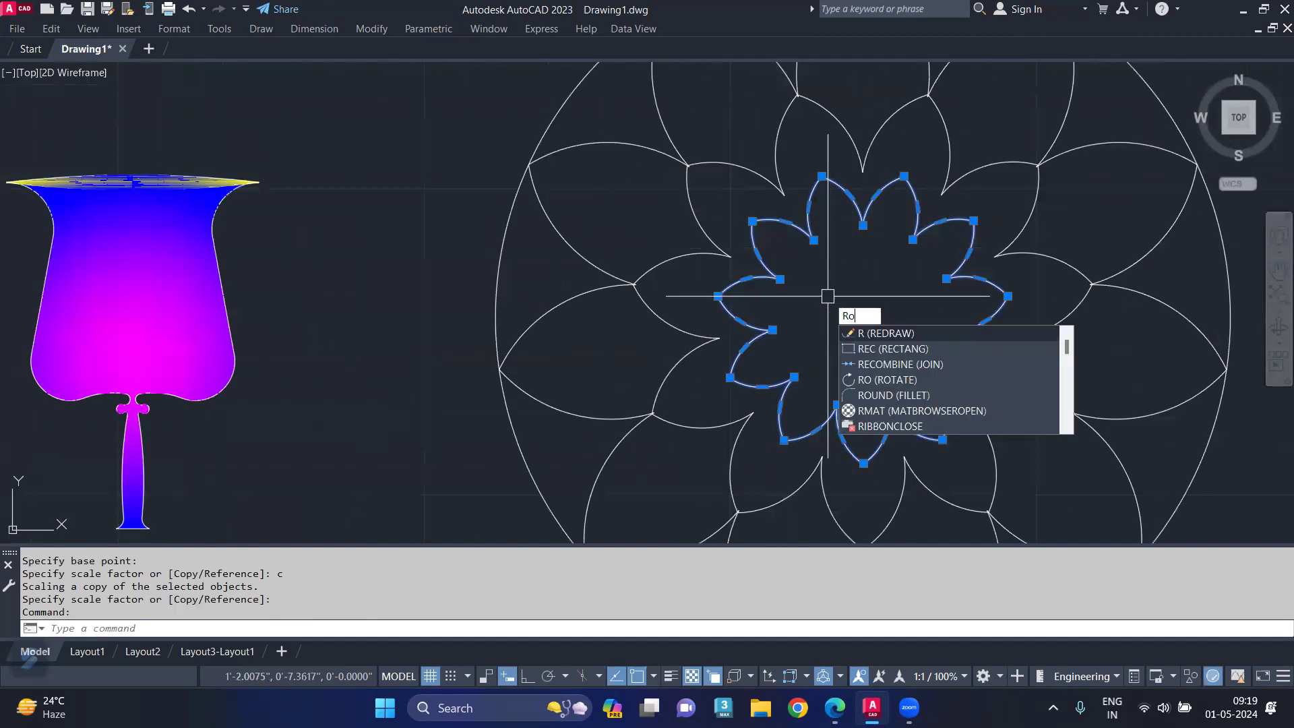
key(Return)
click(865, 318)
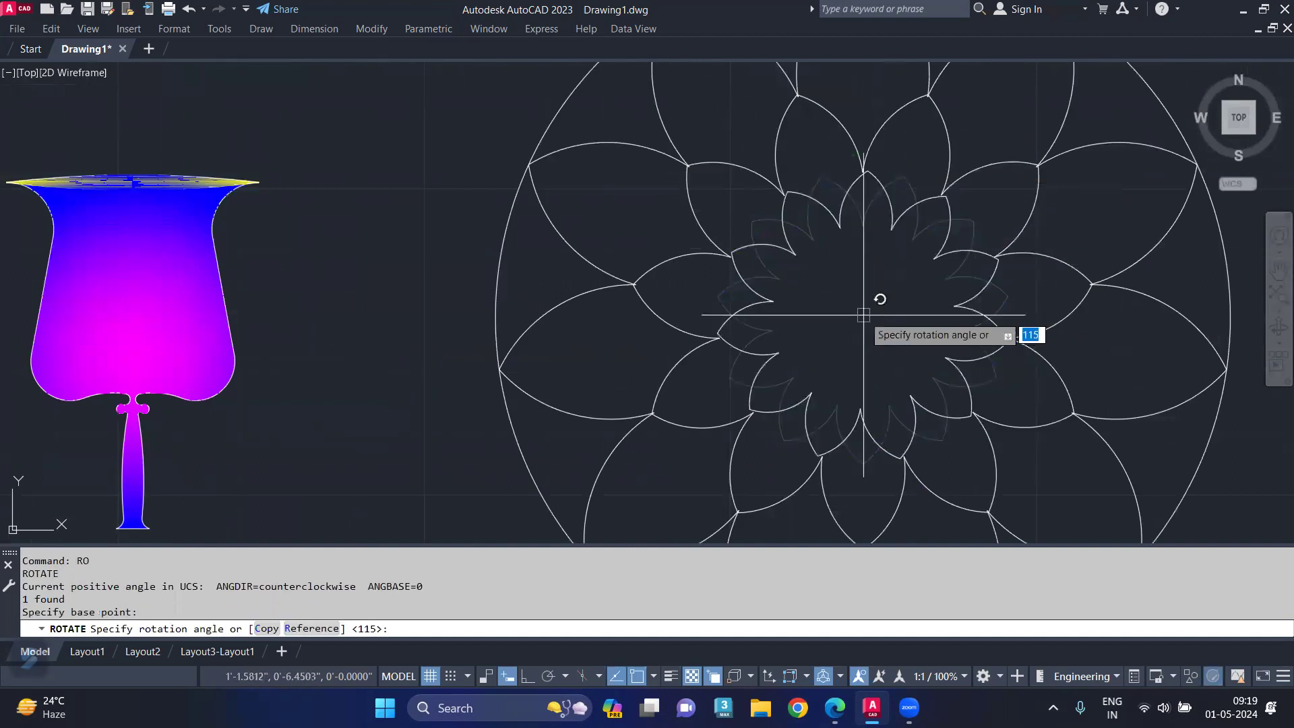
middle_drag(872, 121, 876, 321)
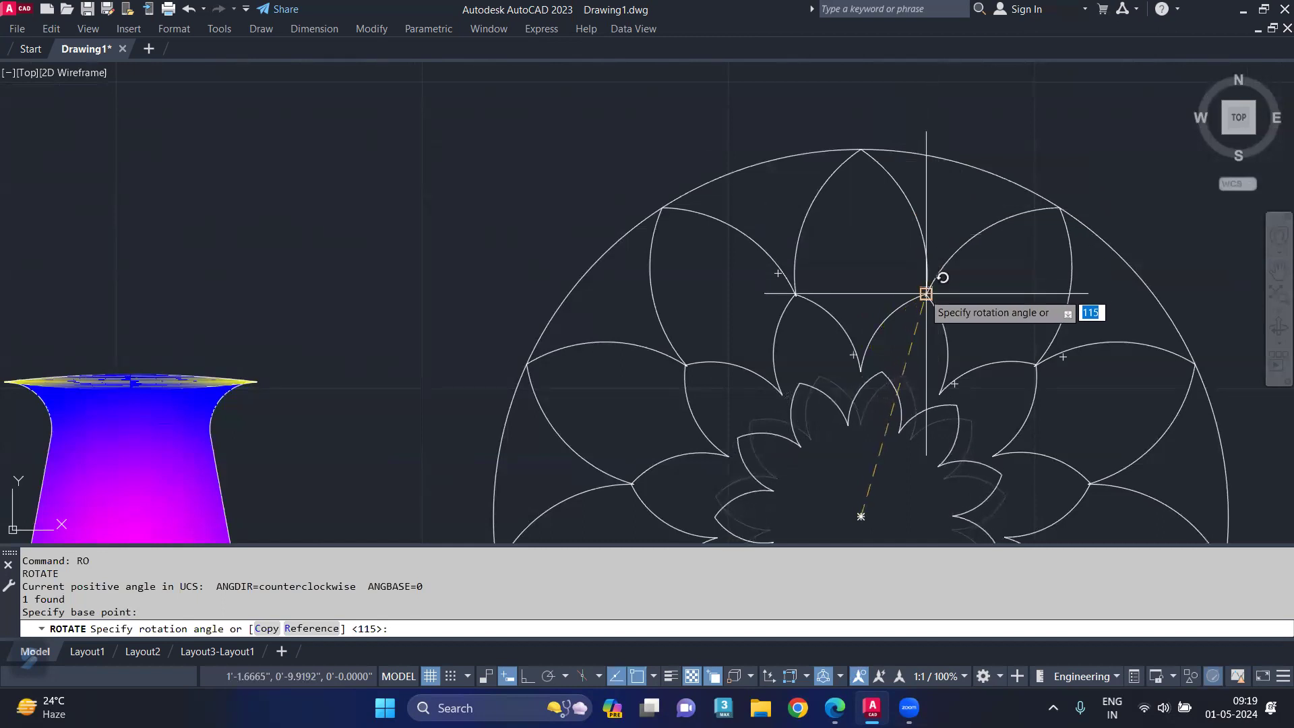
click(901, 261)
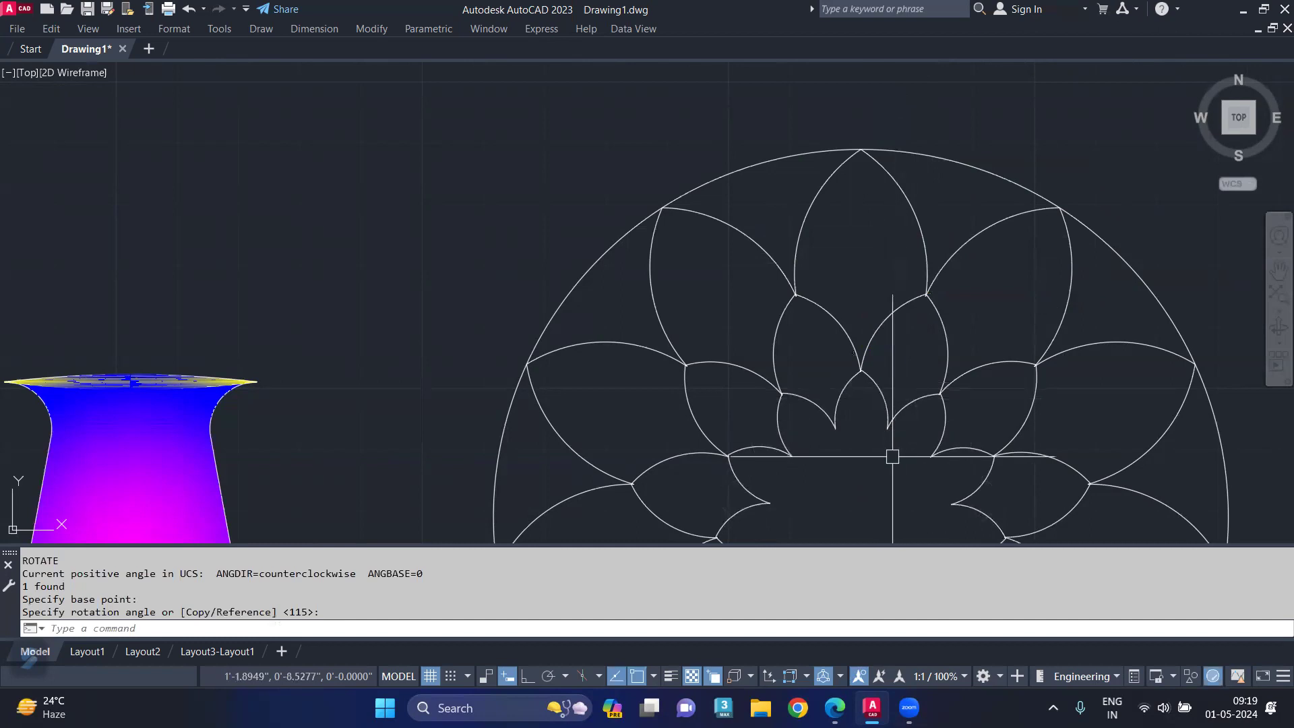
scroll(893, 457, down, 2)
scroll(867, 303, down, 2)
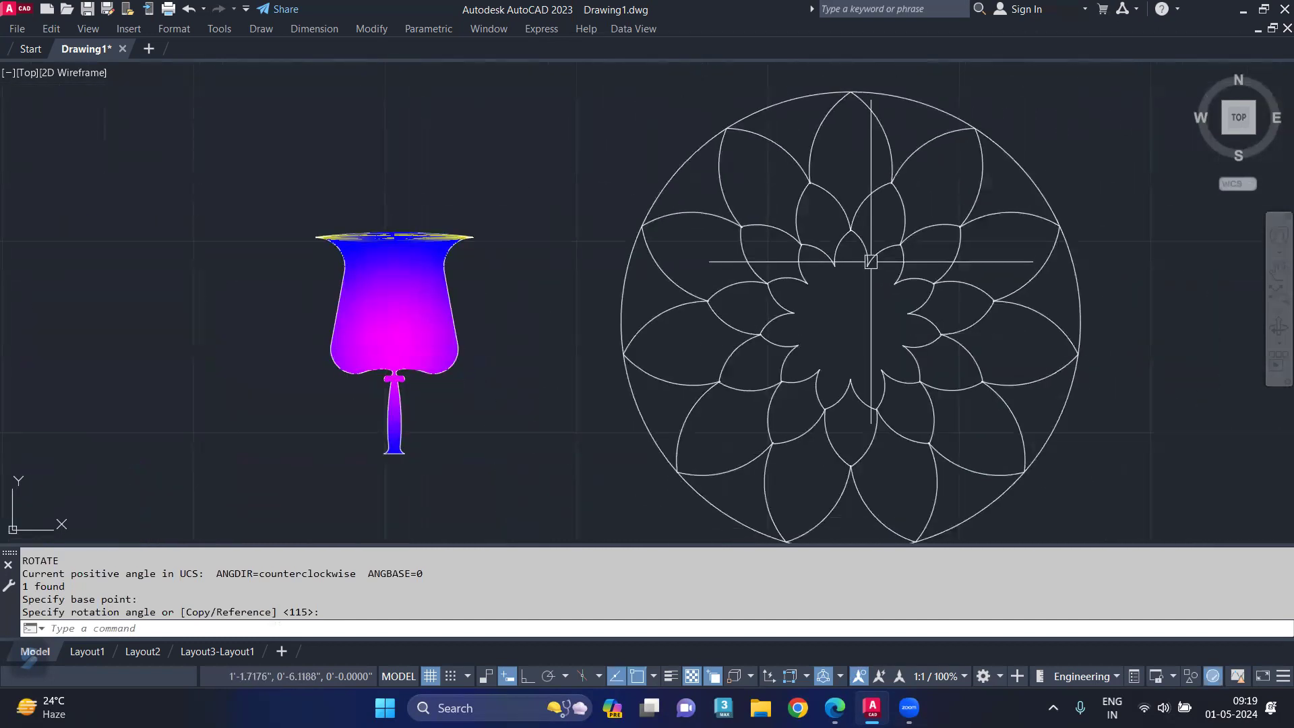
scroll(871, 261, up, 1)
scroll(879, 256, up, 4)
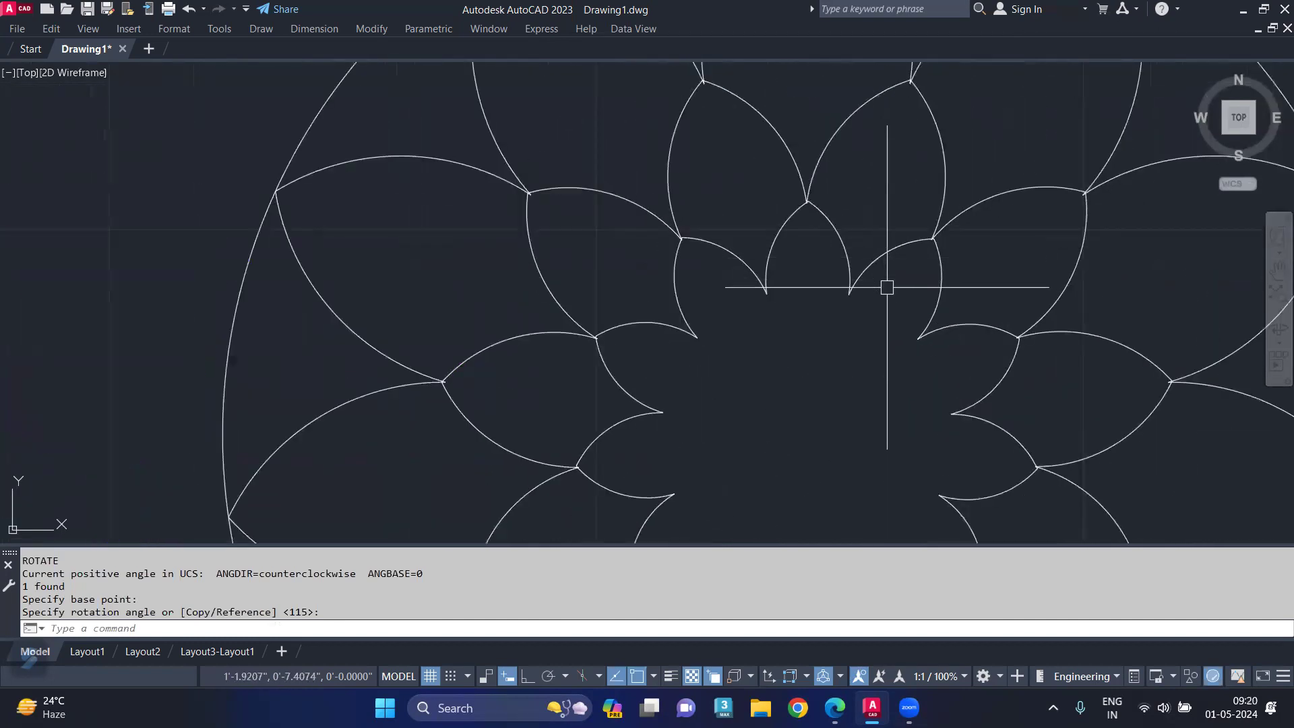
scroll(888, 304, down, 4)
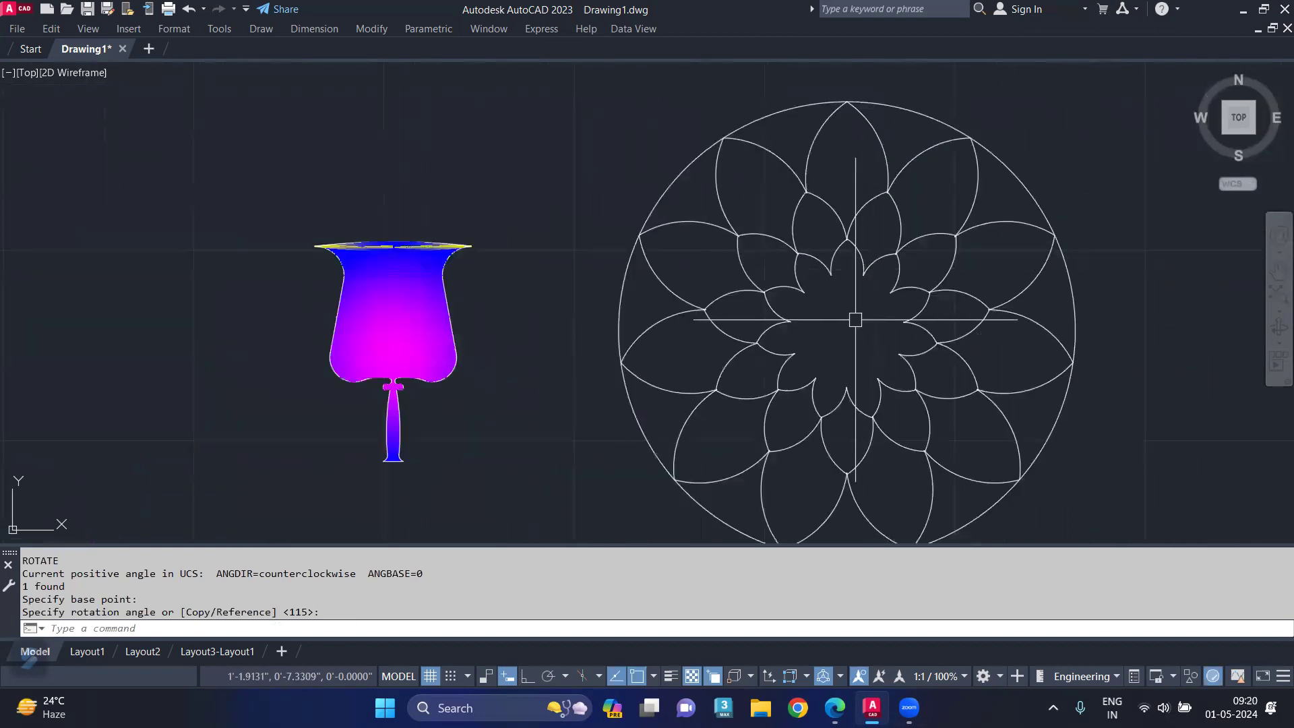
scroll(866, 304, up, 2)
scroll(868, 256, up, 2)
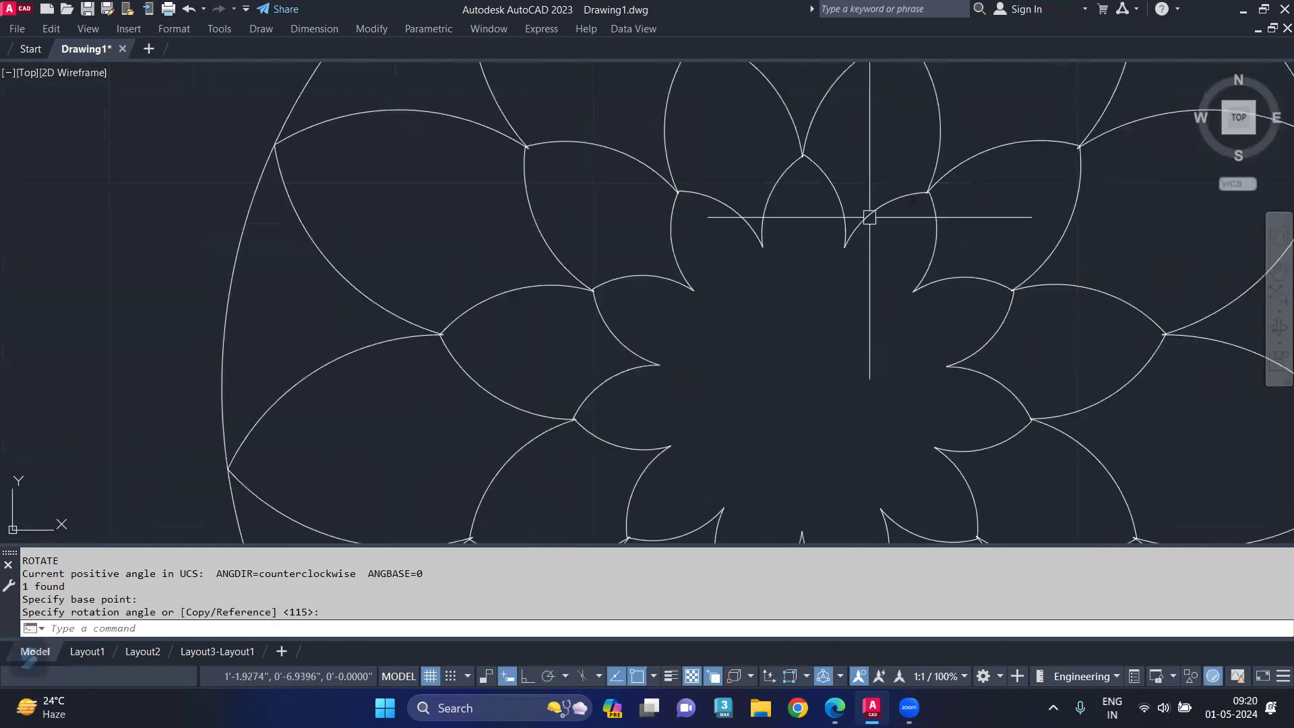
click(867, 216)
scroll(818, 361, down, 3)
scroll(820, 357, down, 1)
key(space)
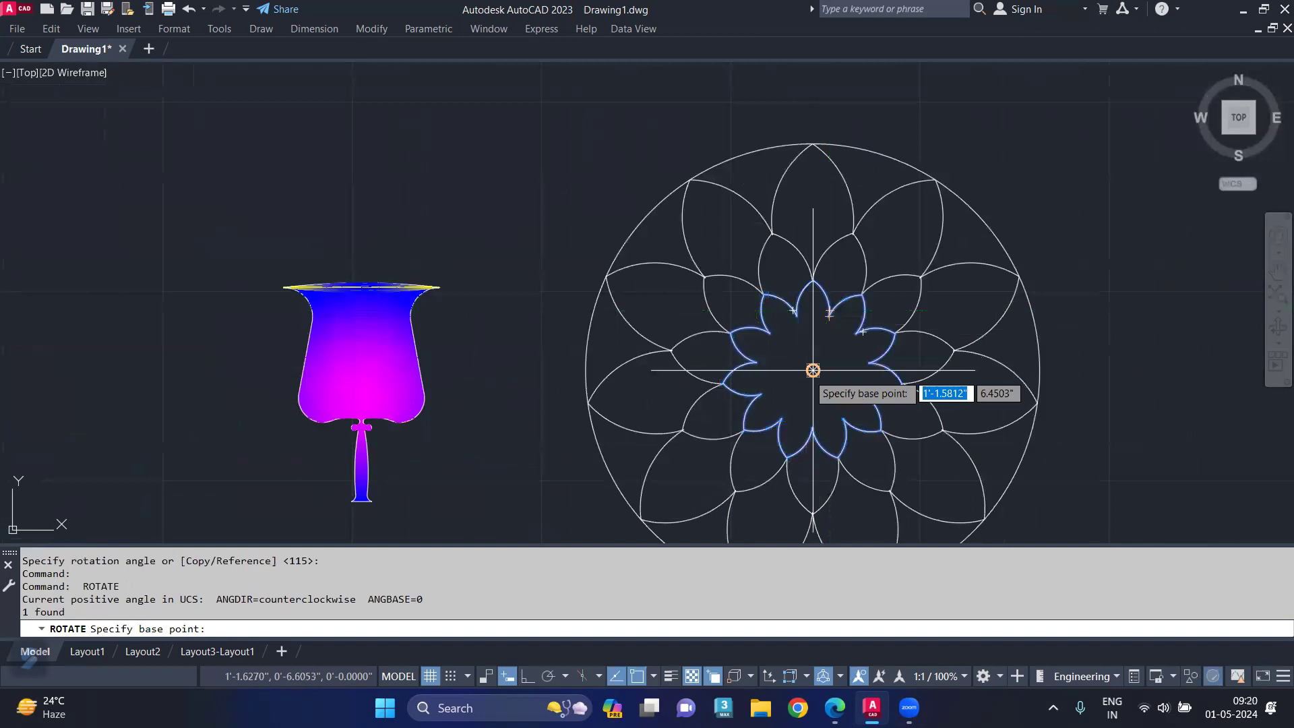
- Scale a copy of the inner star about its centre to make a larger star
click(813, 370)
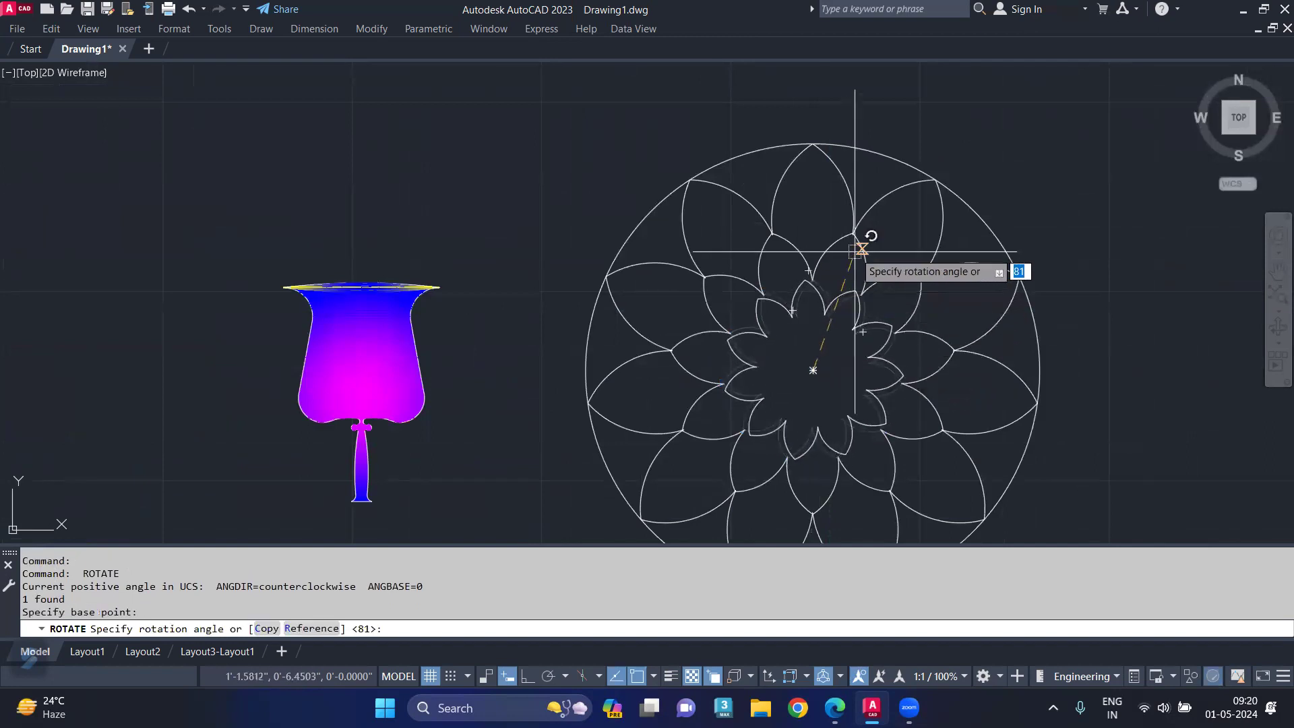
key(Escape)
key(Return)
click(862, 332)
key(Return)
click(813, 370)
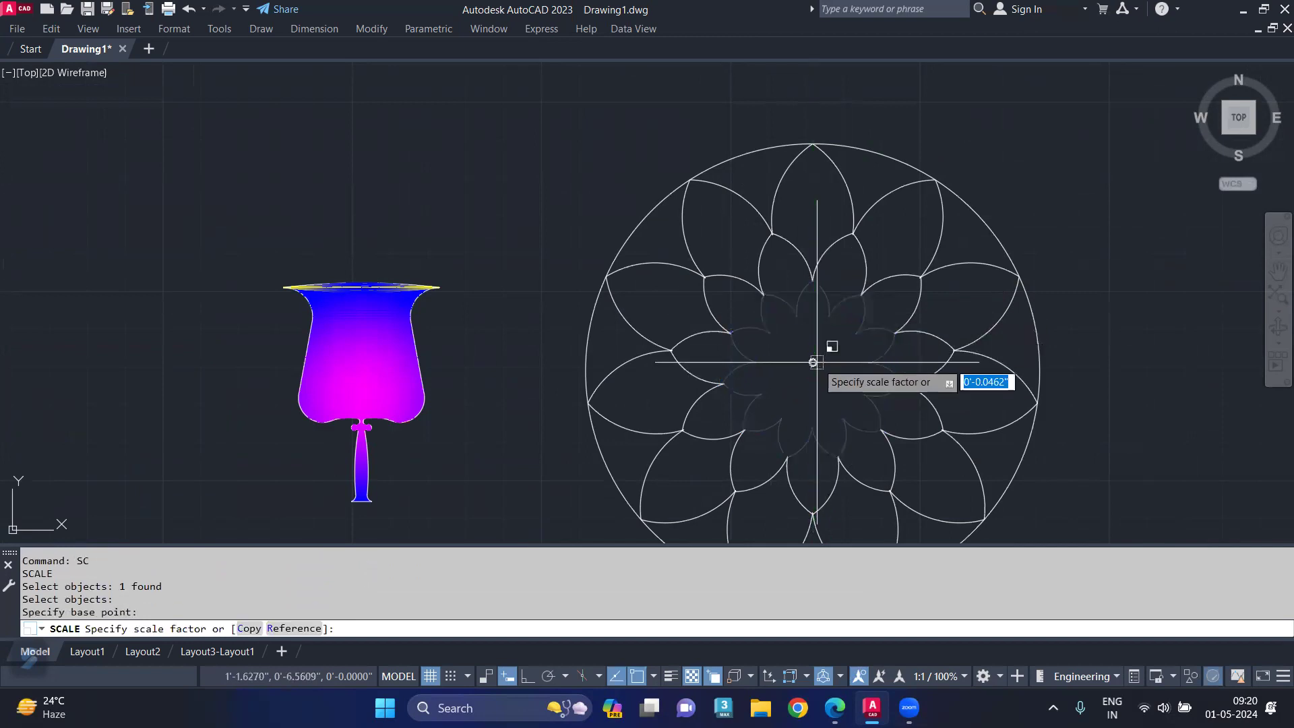
text(c)
key(Return)
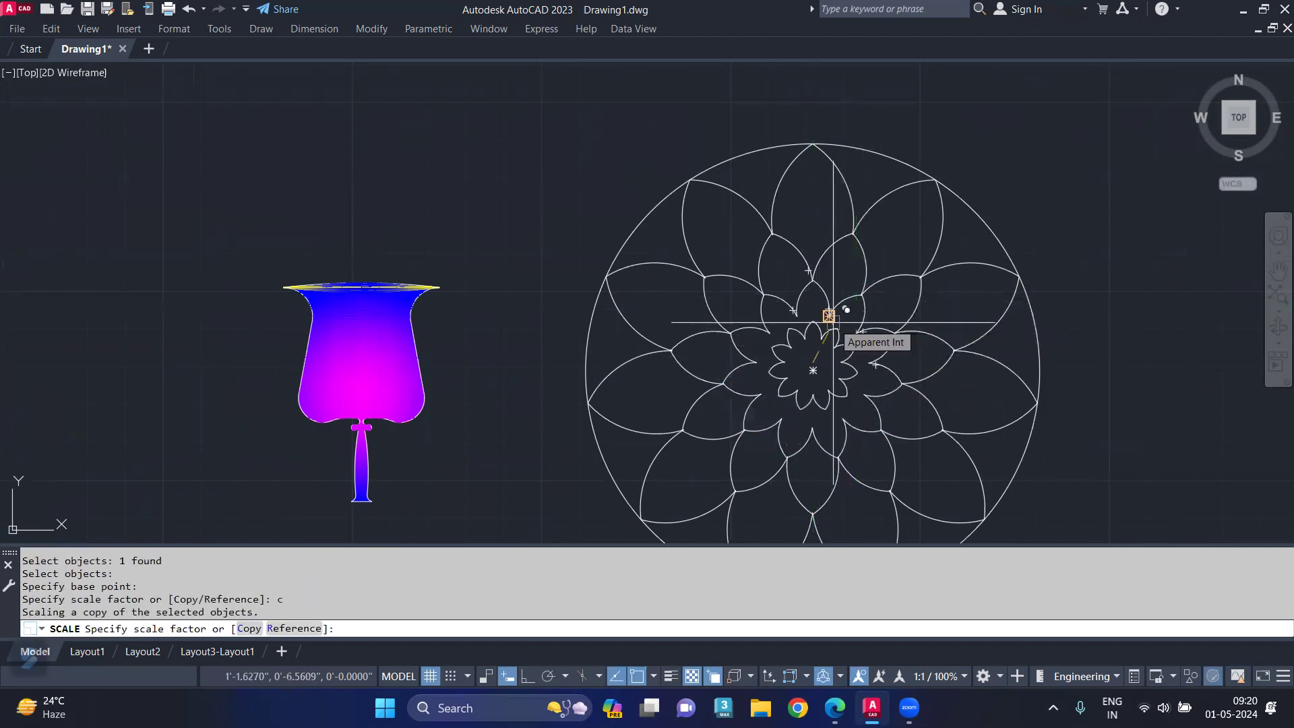
click(829, 315)
- Rotate the enlarged star copy about its centre so the two stars' points interleave
scroll(815, 367, up, 1)
scroll(799, 354, up, 1)
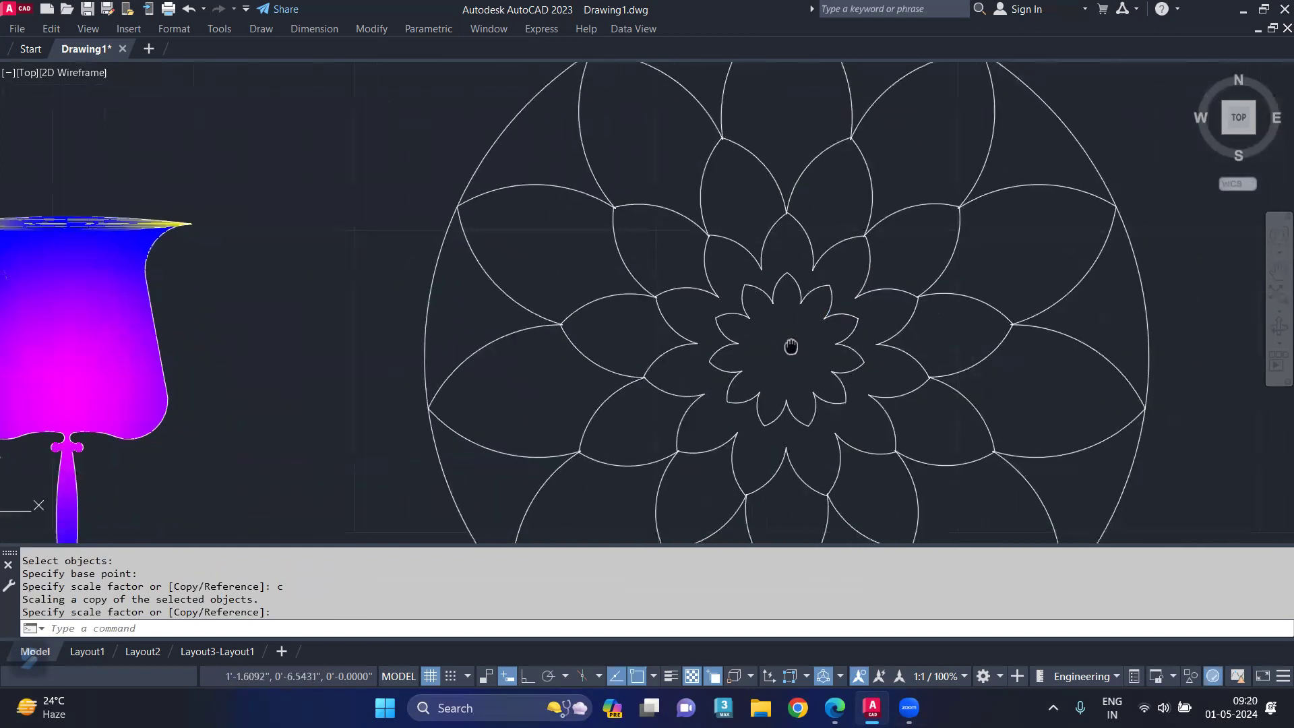
click(752, 294)
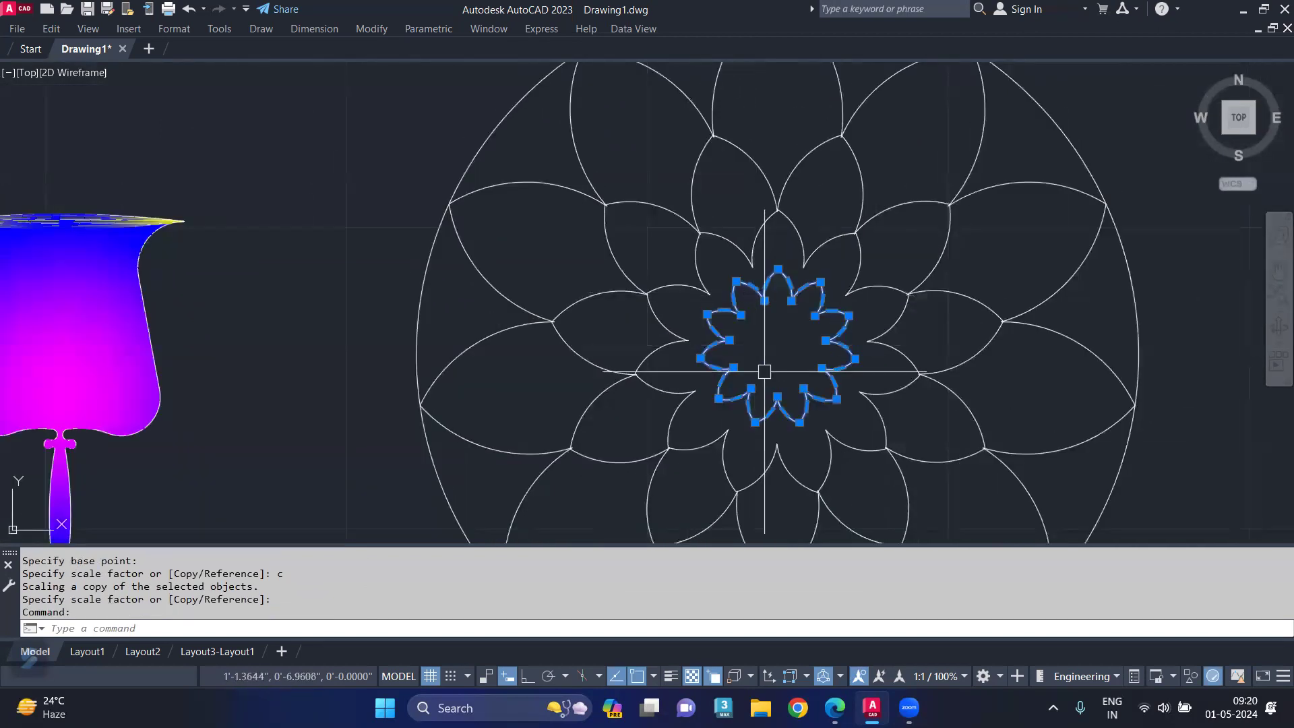
text(ro)
key(Return)
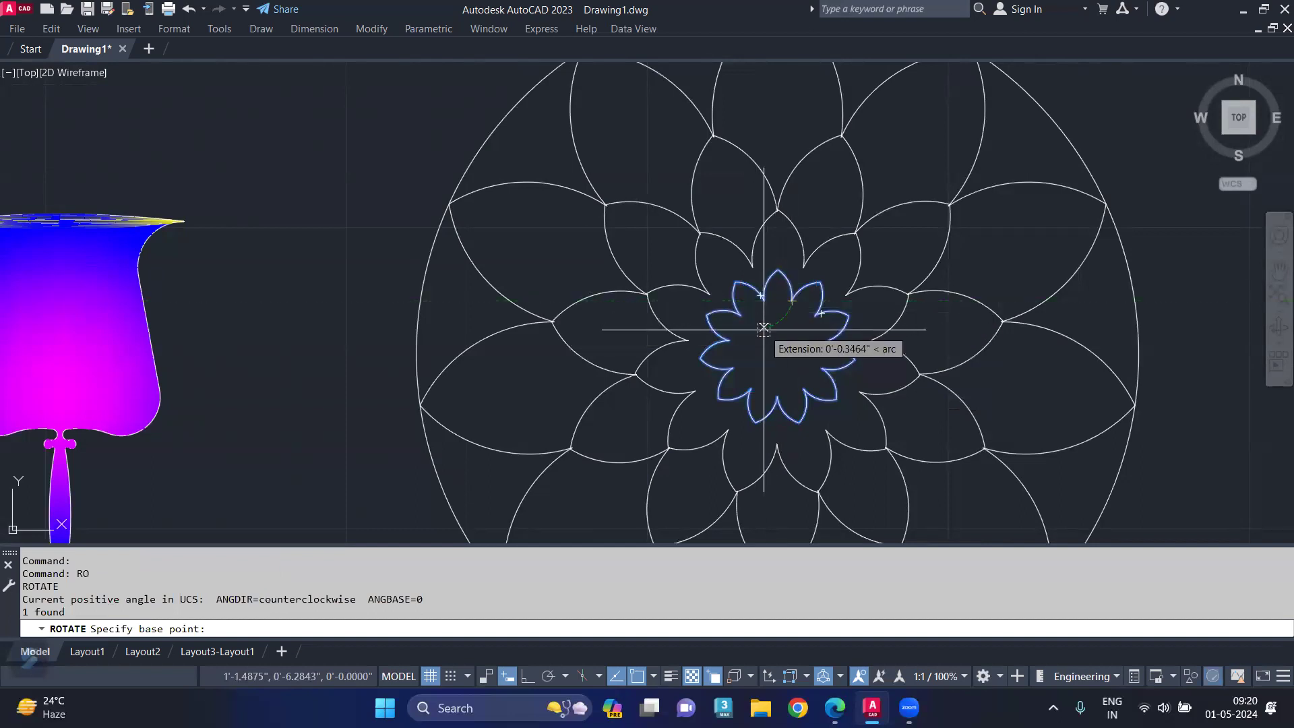
click(779, 347)
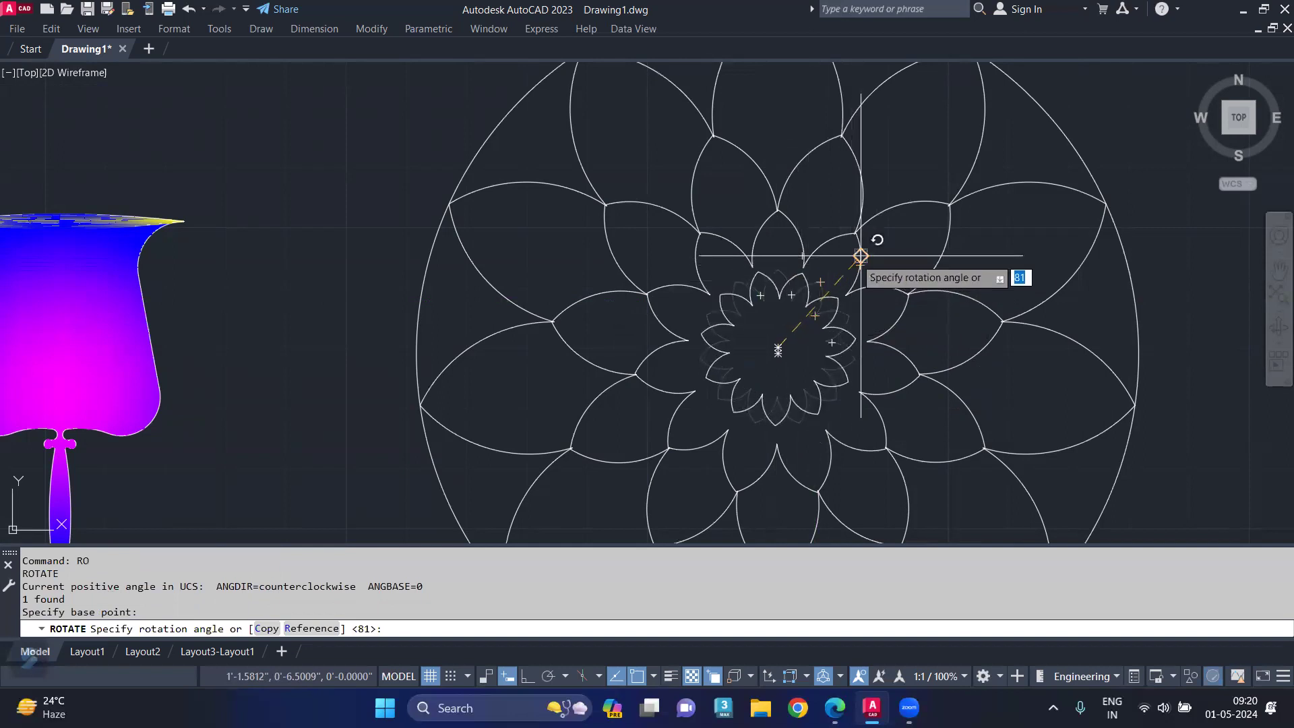
click(861, 256)
scroll(809, 377, down, 2)
scroll(802, 410, up, 1)
scroll(788, 294, down, 2)
scroll(728, 270, up, 2)
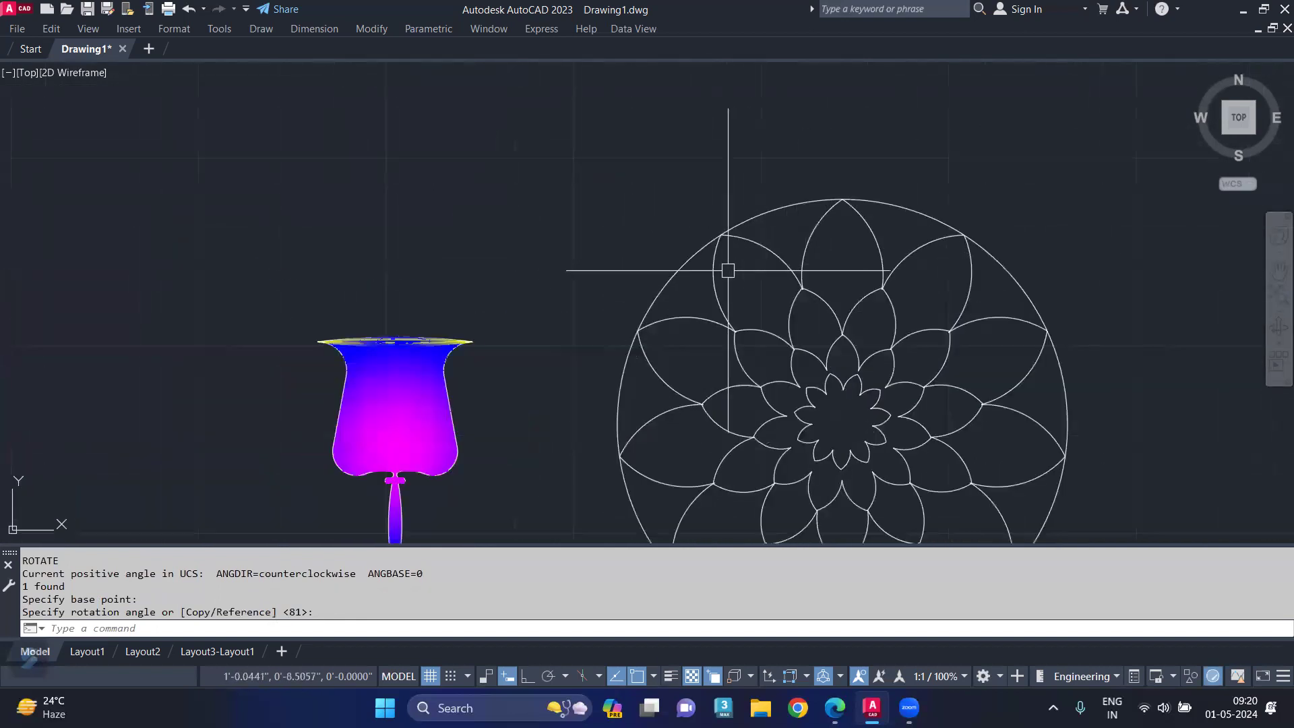
- Draw a line from near the outer circle to the flower's centre, then shorten its outer end inside the petals
key(Return)
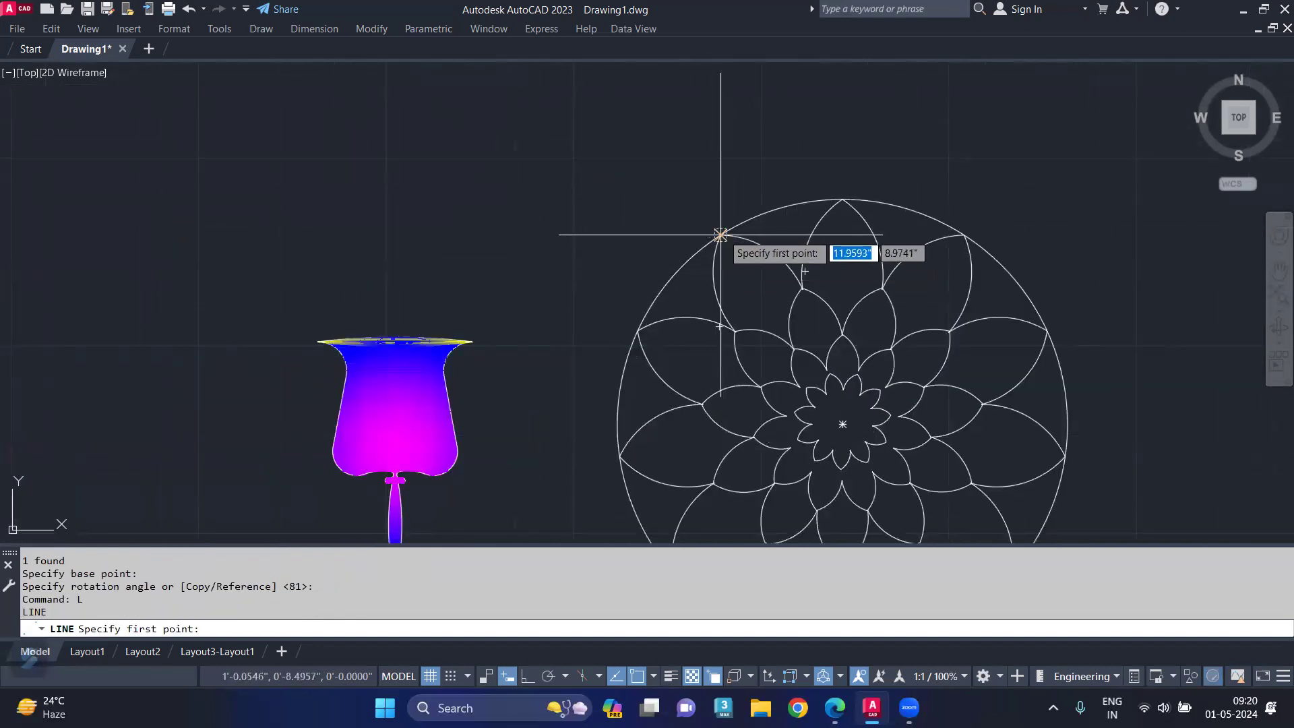
click(720, 236)
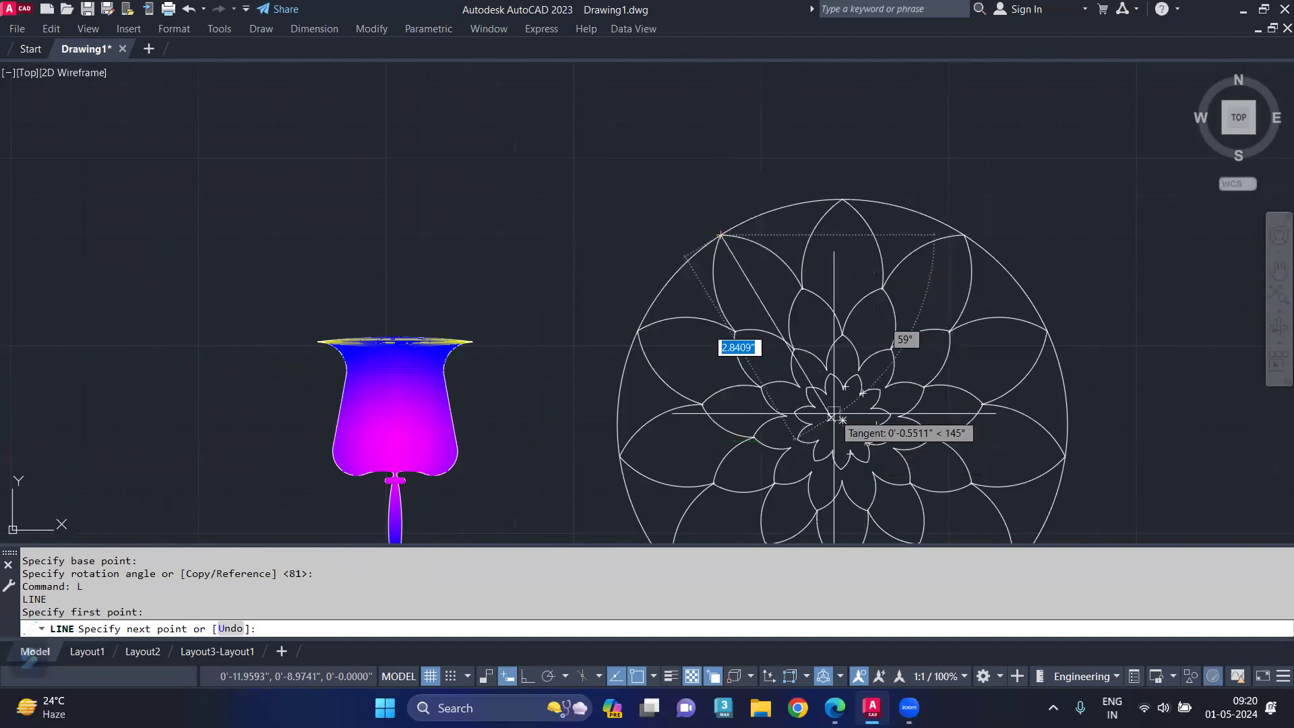
click(843, 420)
key(Return)
click(753, 275)
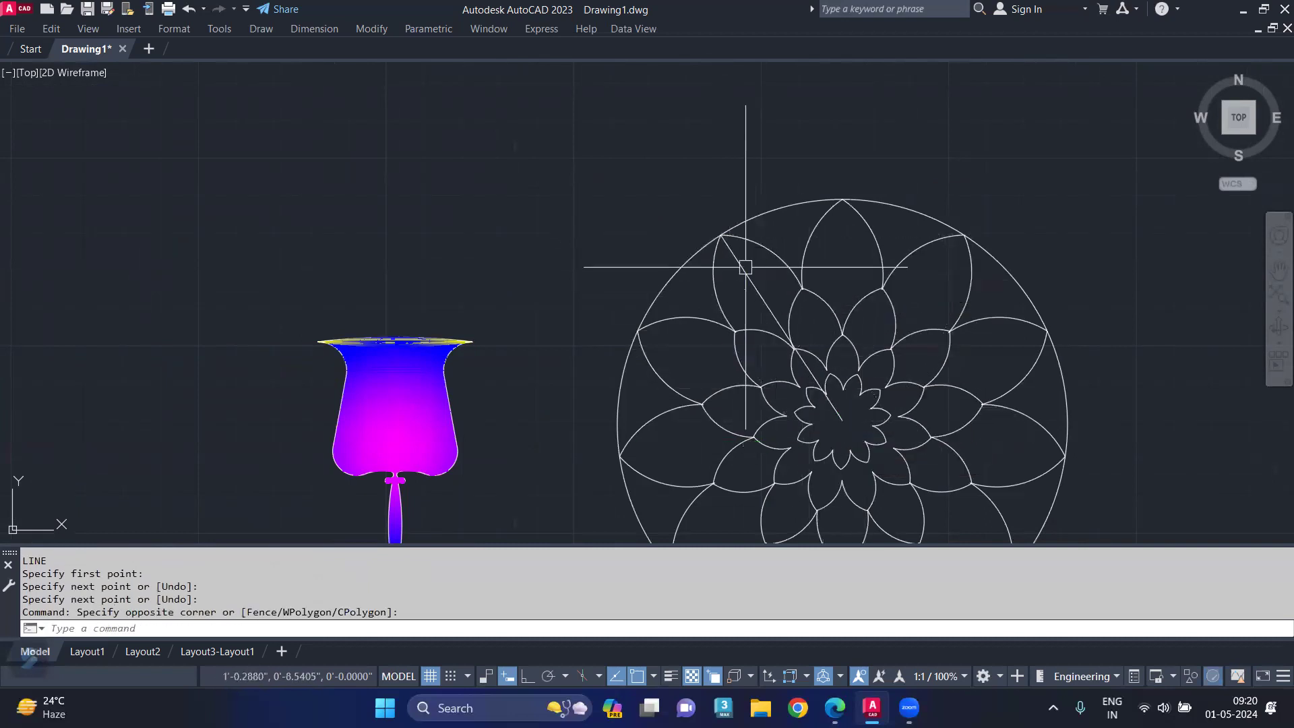
click(720, 235)
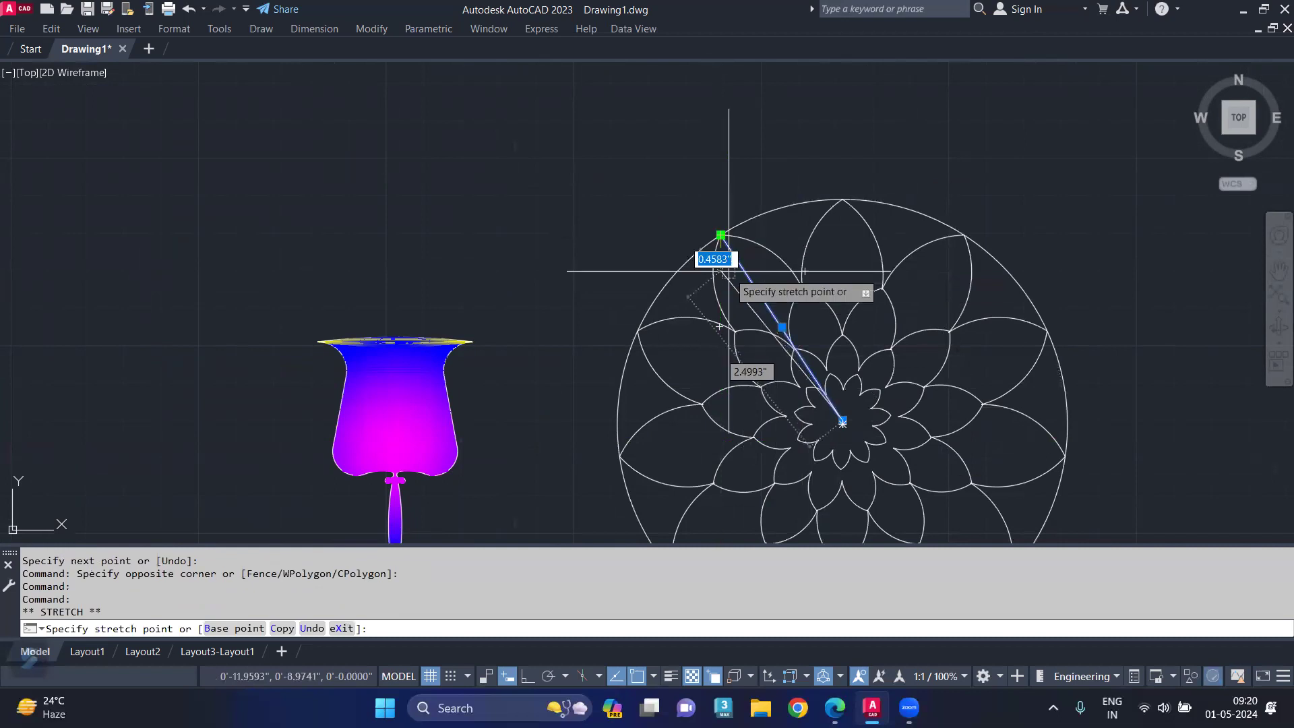
click(753, 283)
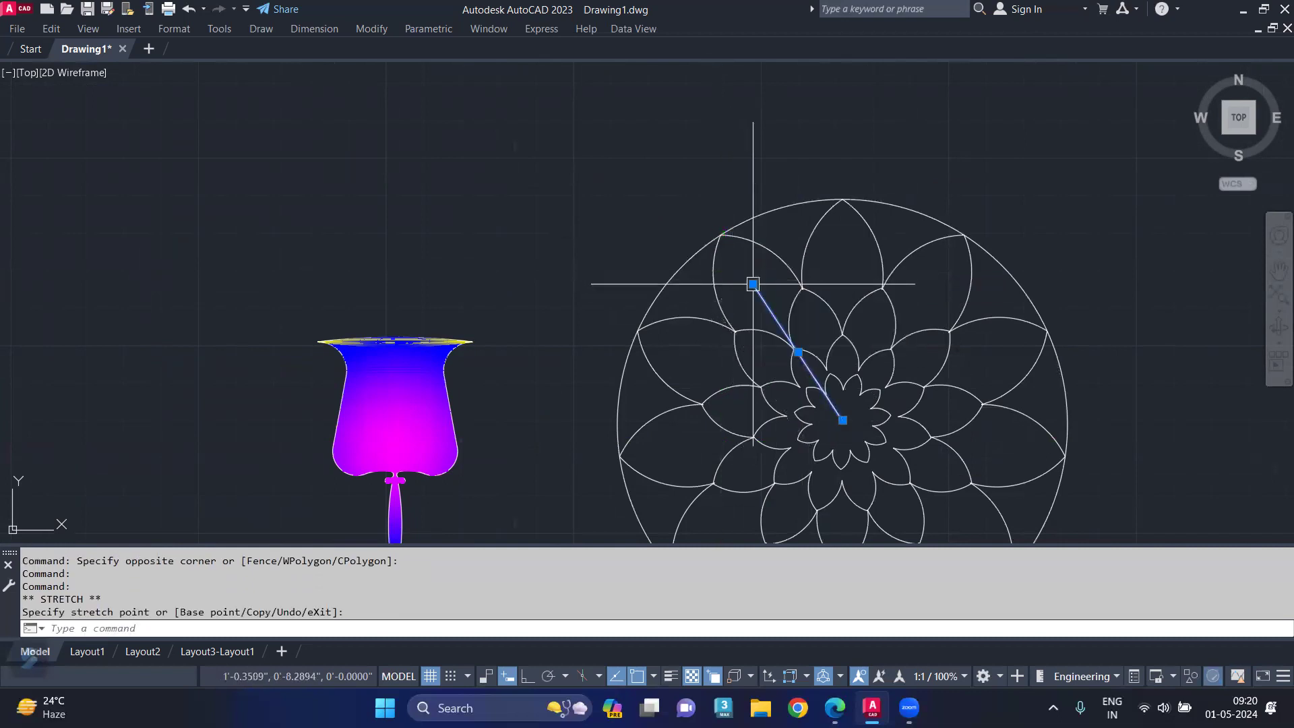
- Polar-array the radial line 11 times over 360° about the flower's centre, rotating the copies
text(-AR)
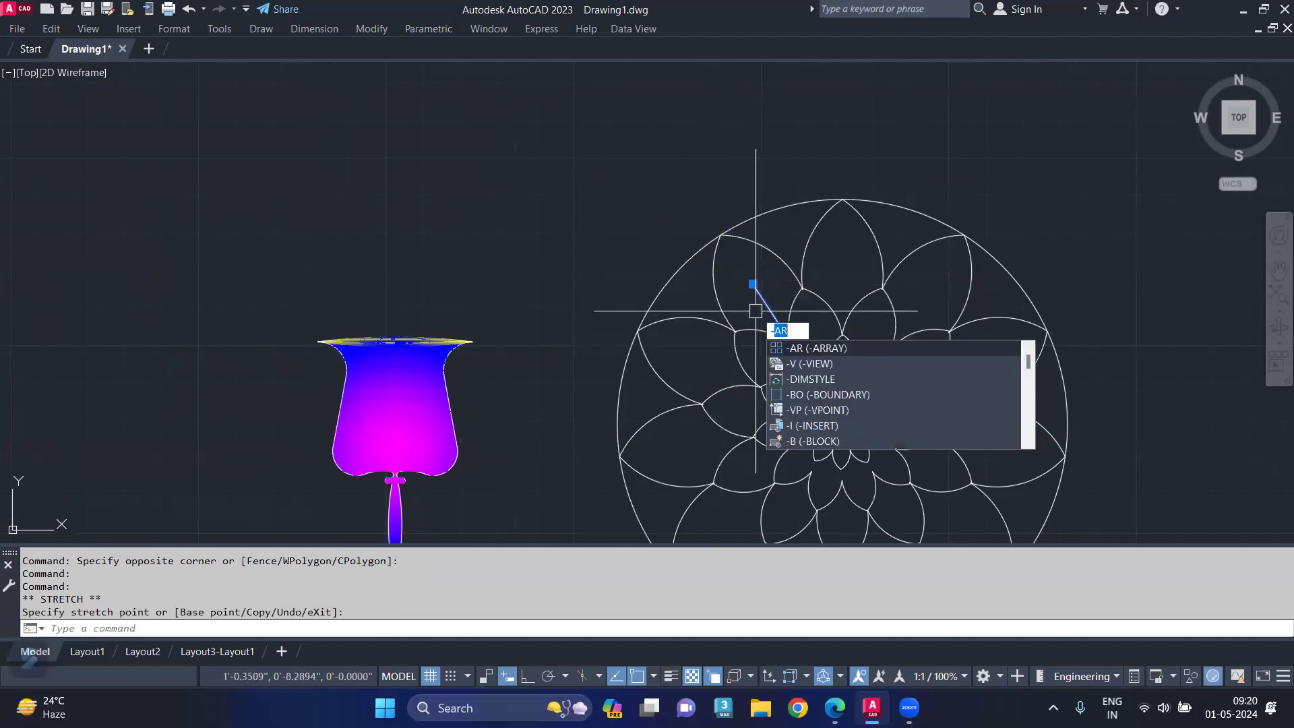
key(Return)
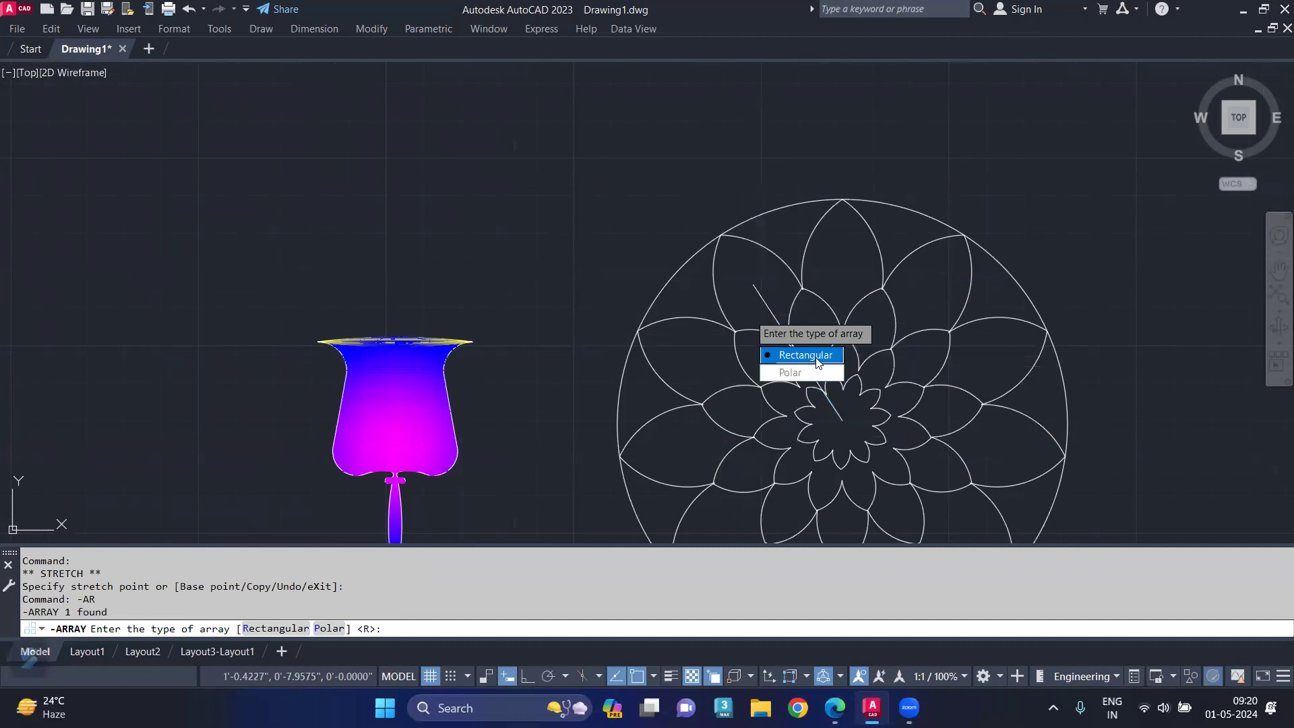
click(820, 372)
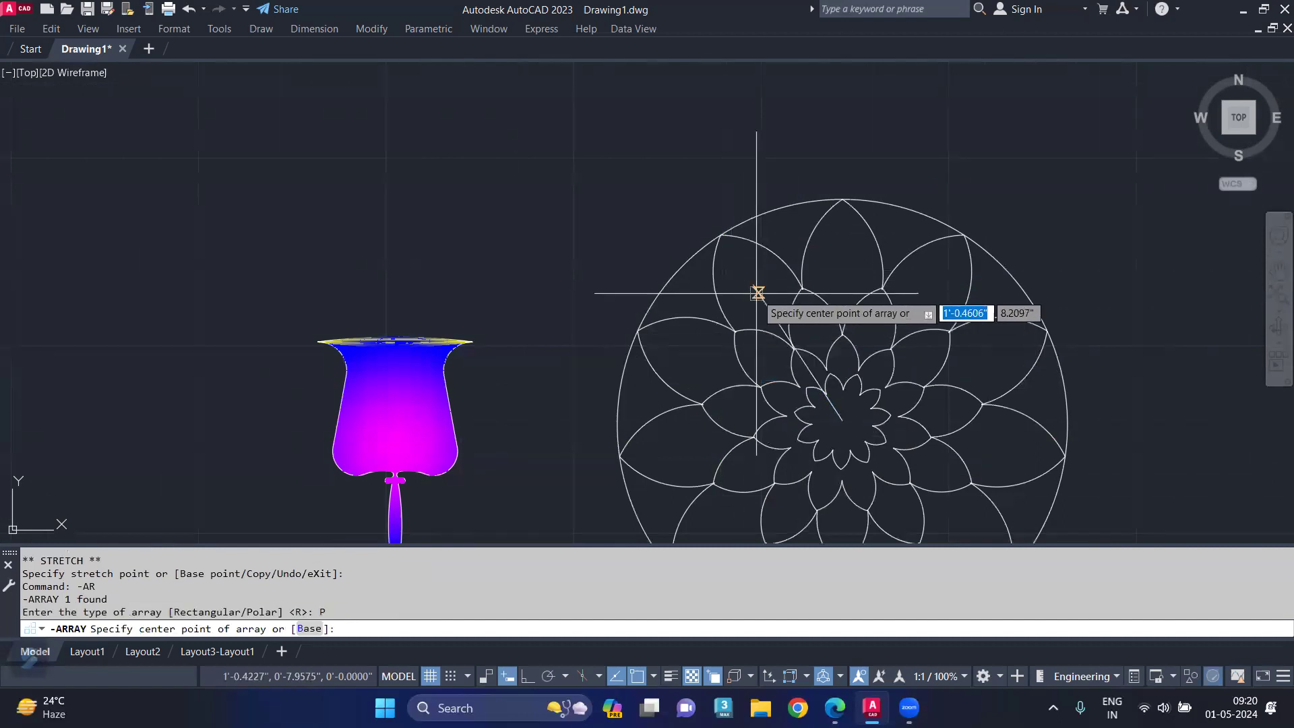
key(Escape)
click(758, 292)
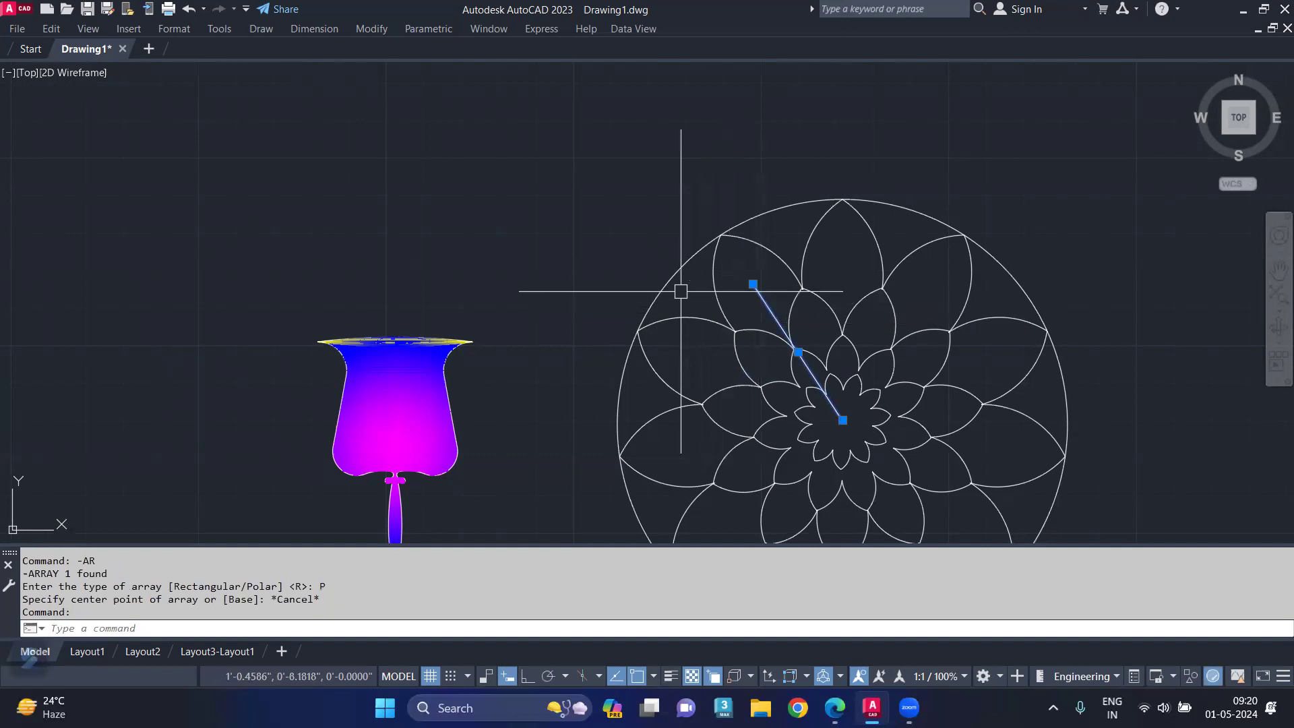
text(AR)
key(Return)
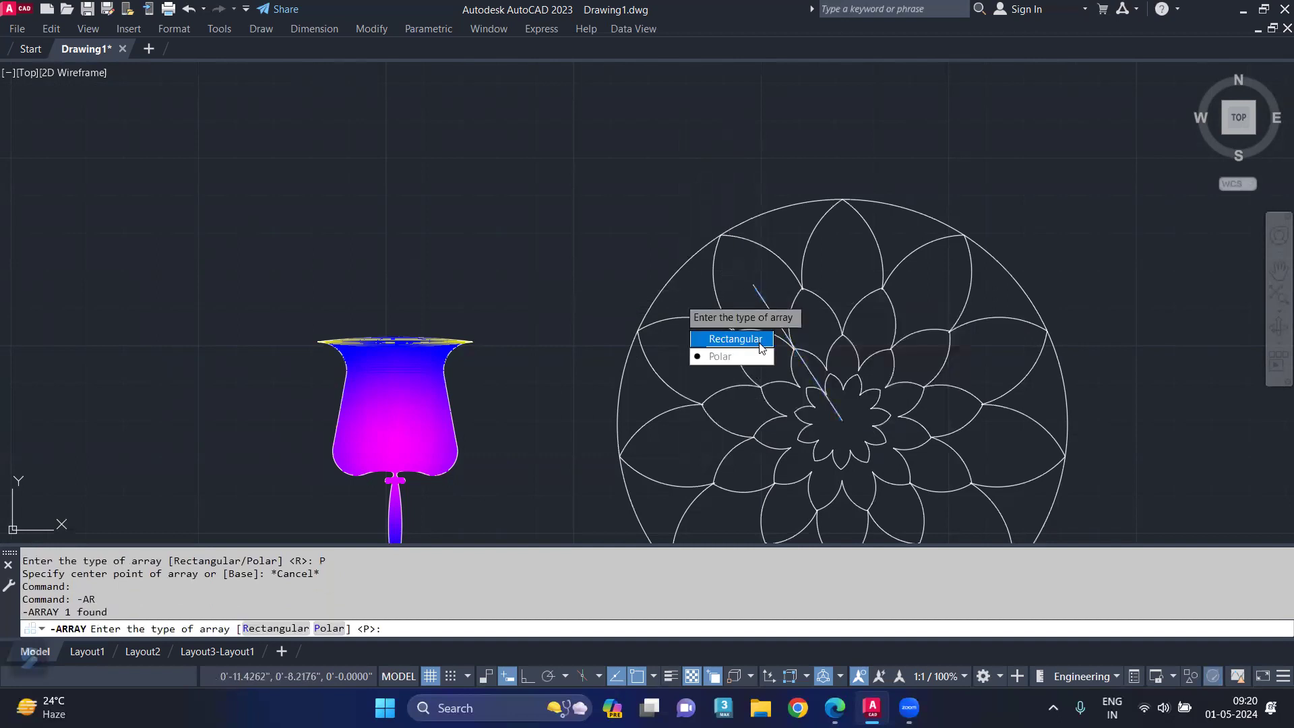
click(720, 356)
click(846, 422)
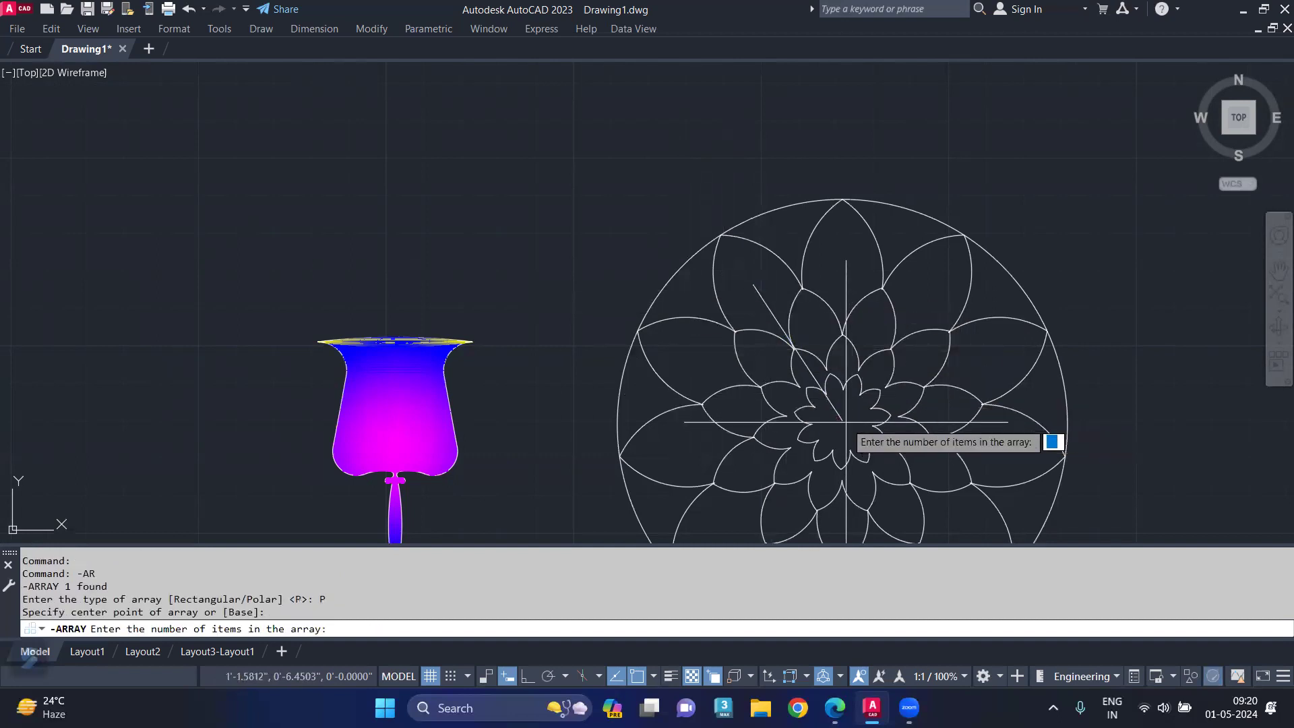
text(11)
key(Return)
key(Return)
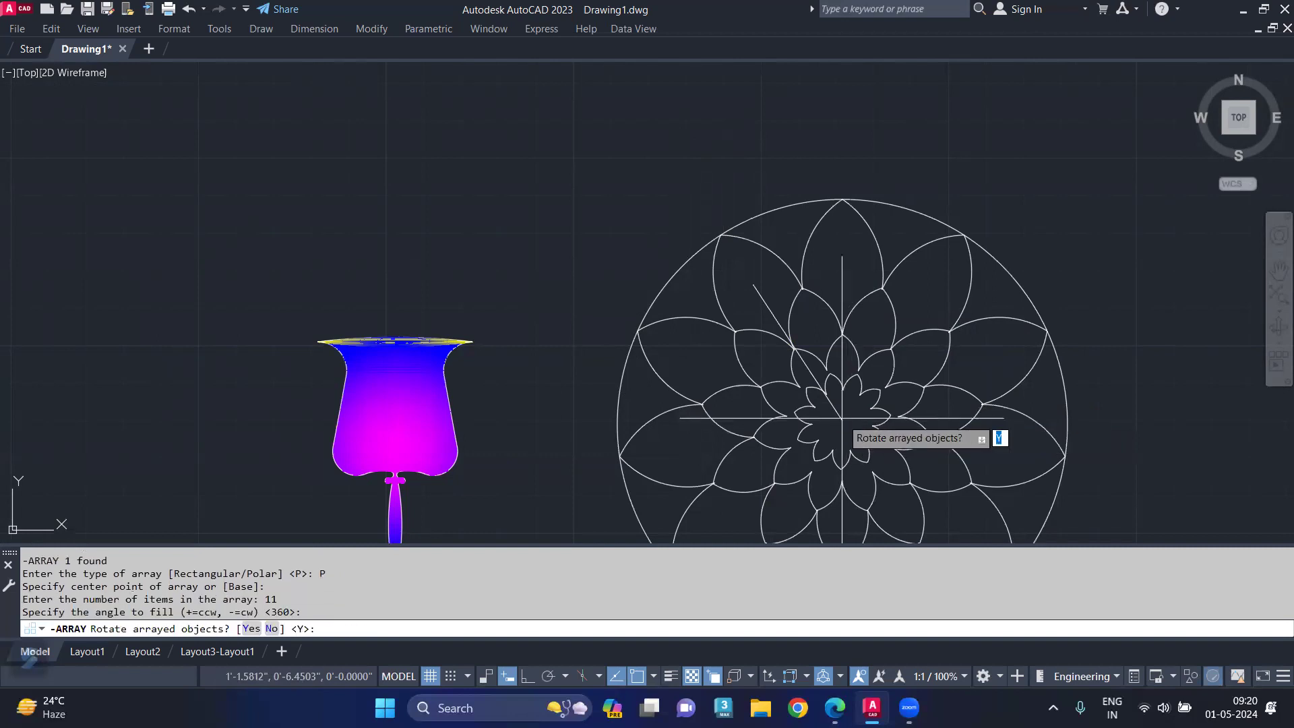
key(Return)
scroll(819, 307, down, 2)
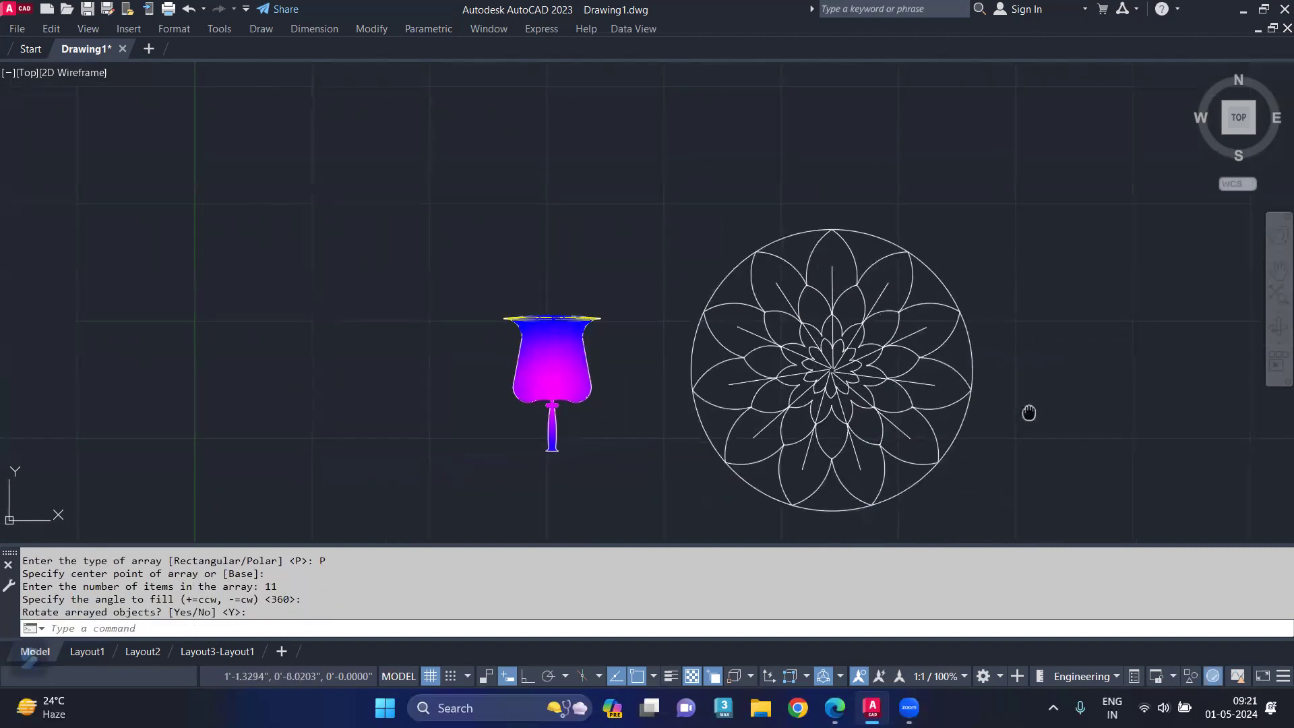
scroll(943, 377, up, 2)
- Delete the mandala flower's outer circle
click(938, 238)
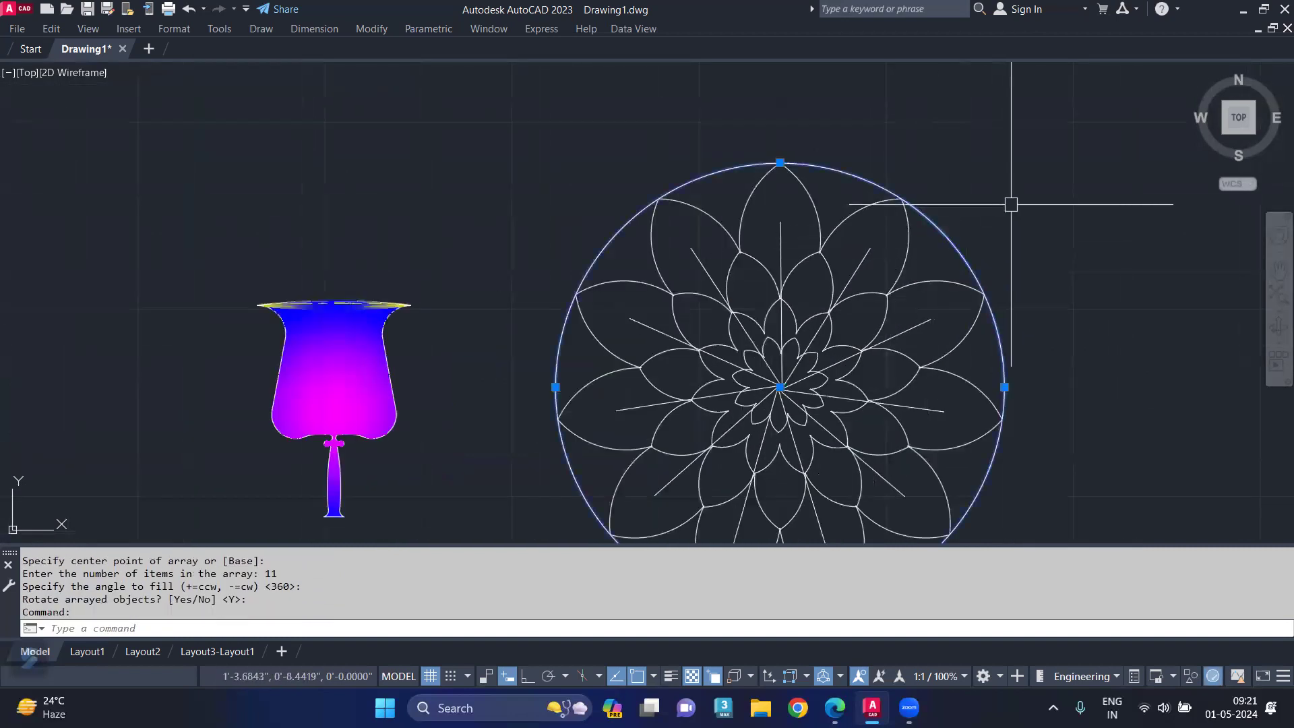
key(Delete)
scroll(1012, 195, down, 2)
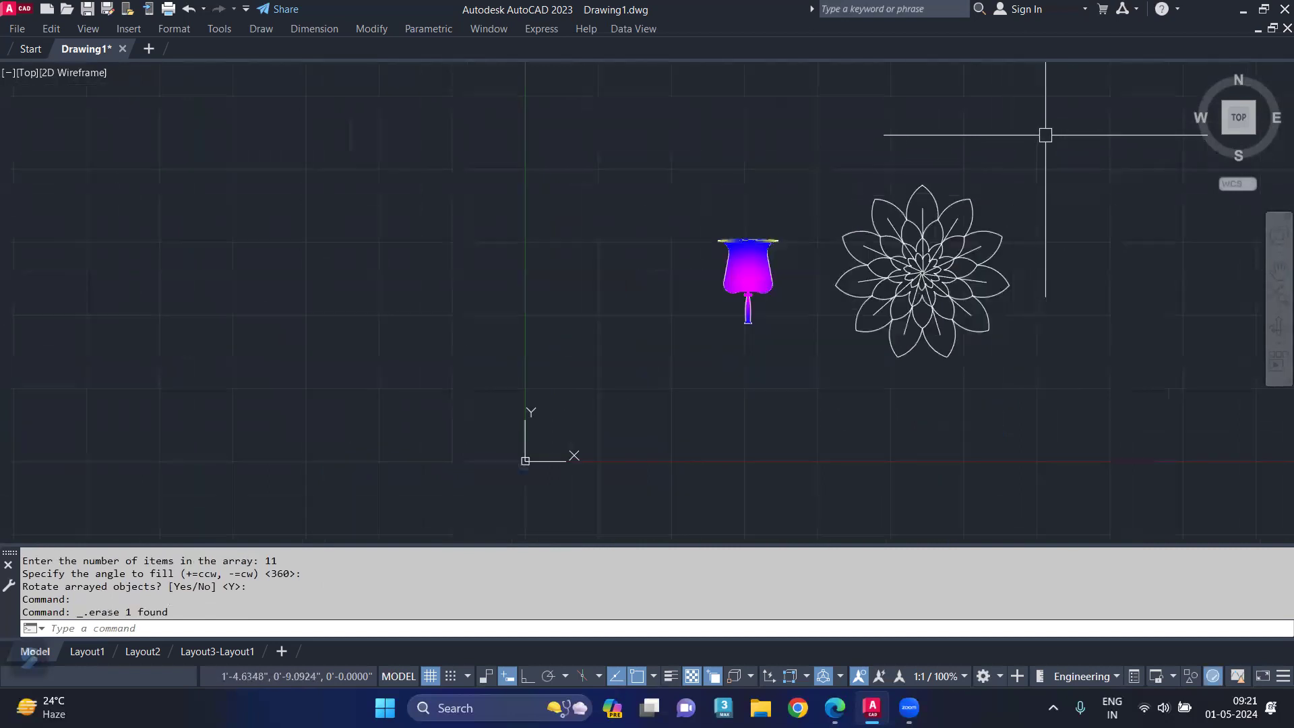
- Change the colour of all the mandala flower's lines to yellow with CHPROP
click(1046, 133)
click(813, 388)
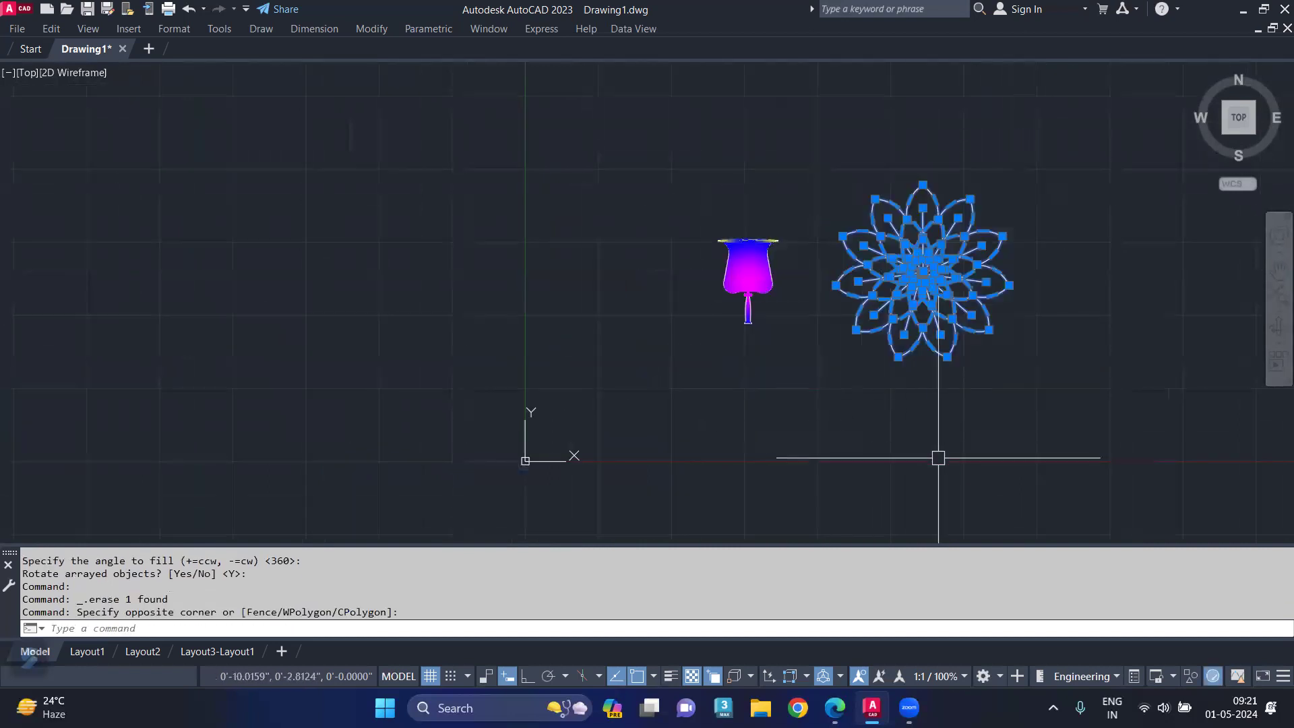
text(chprop)
key(Return)
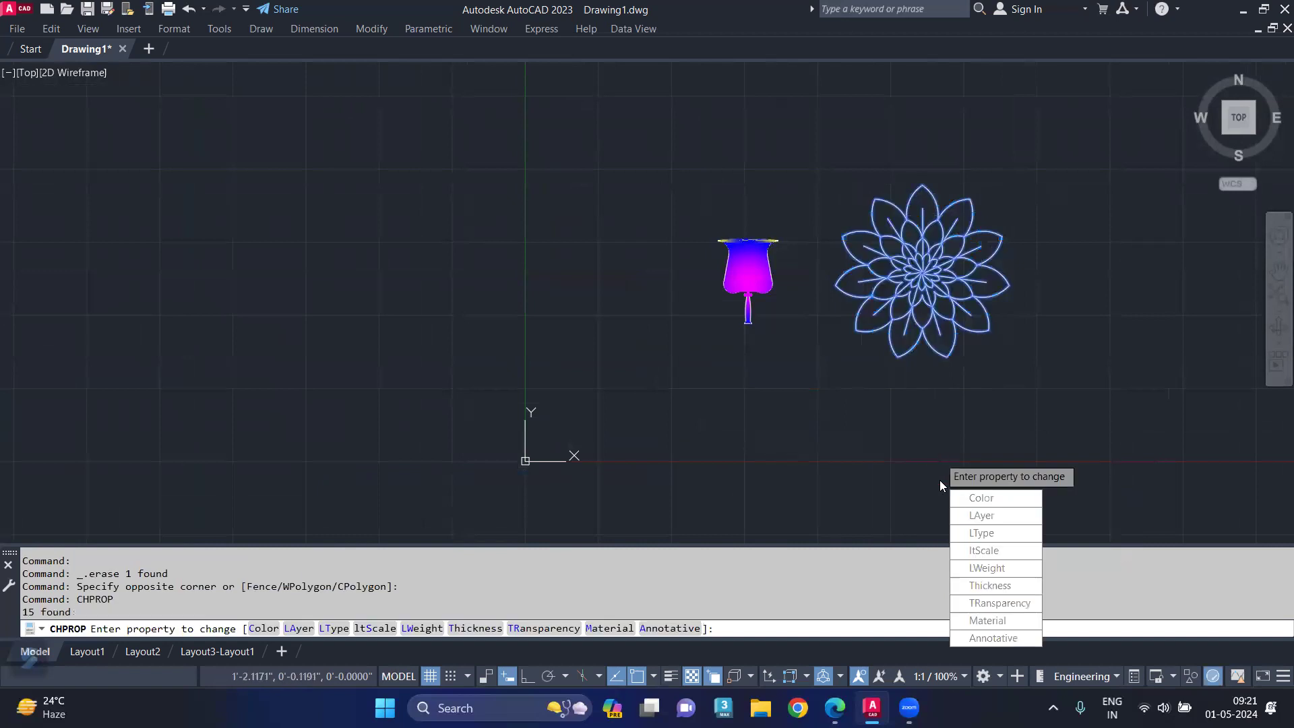
click(978, 495)
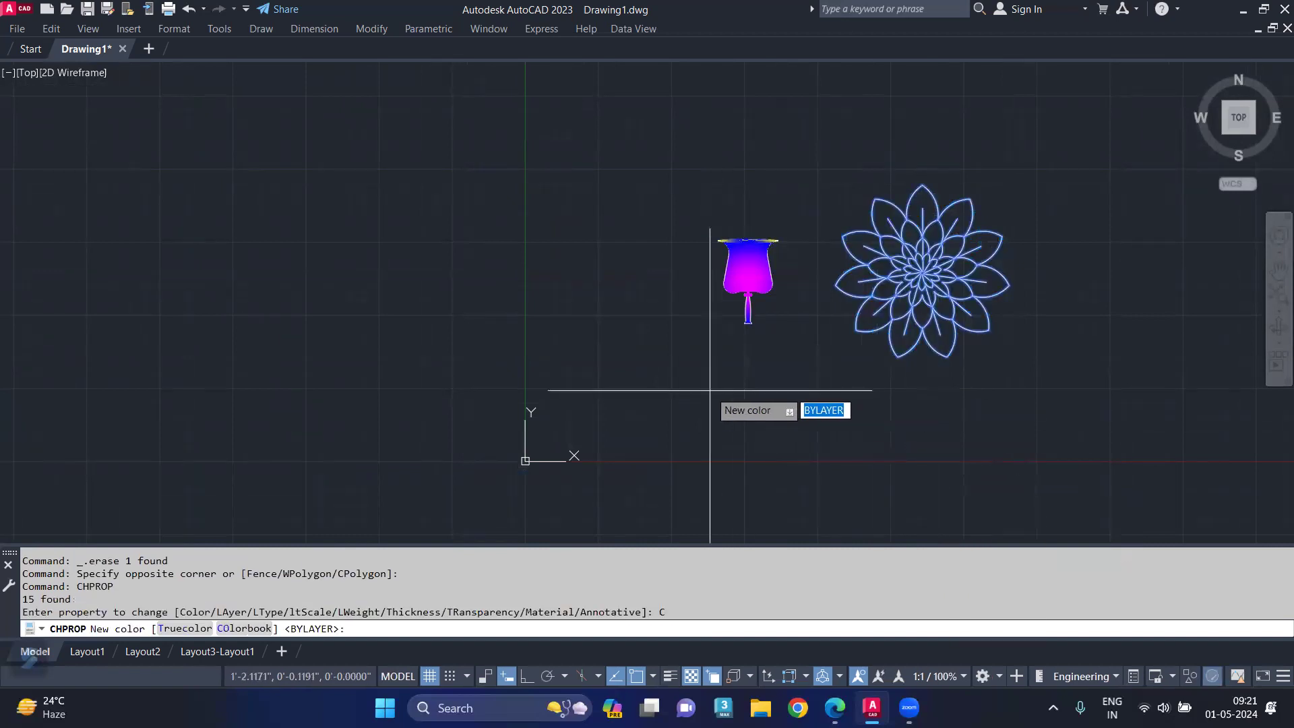
text(ello)
key(Return)
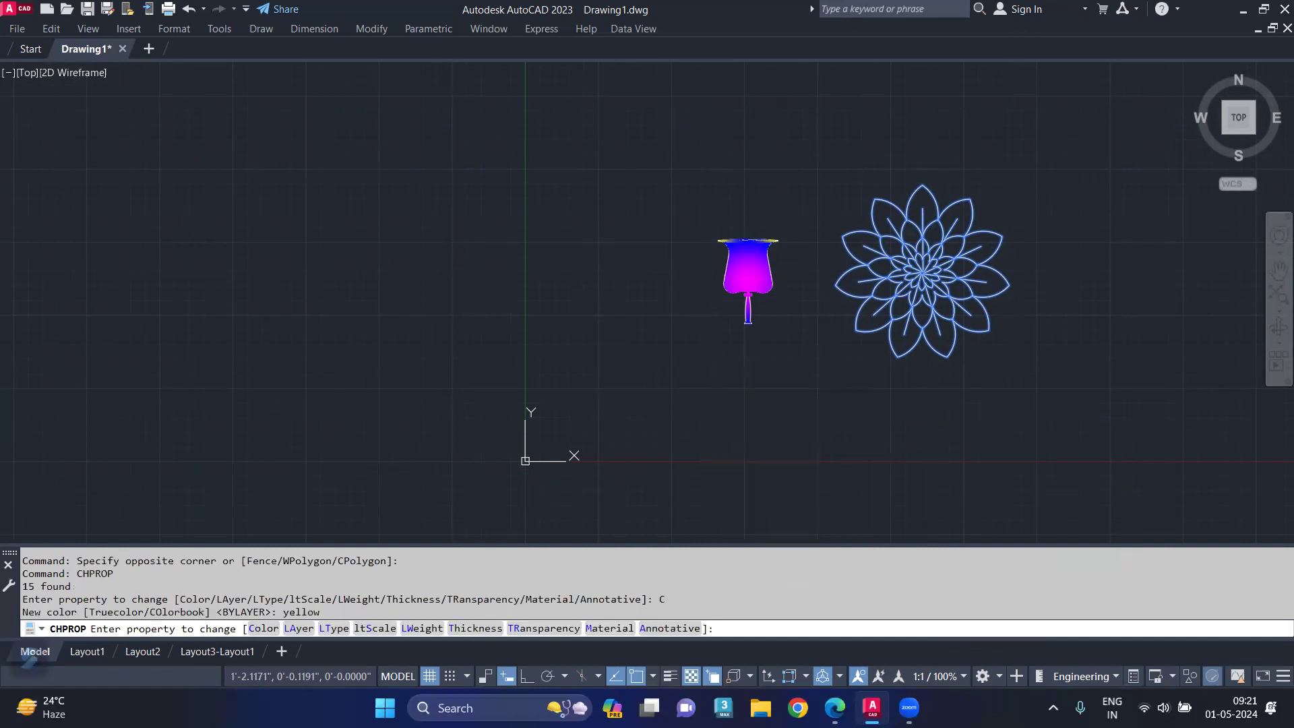
key(Return)
scroll(958, 219, up, 4)
middle_drag(1088, 355, 1030, 312)
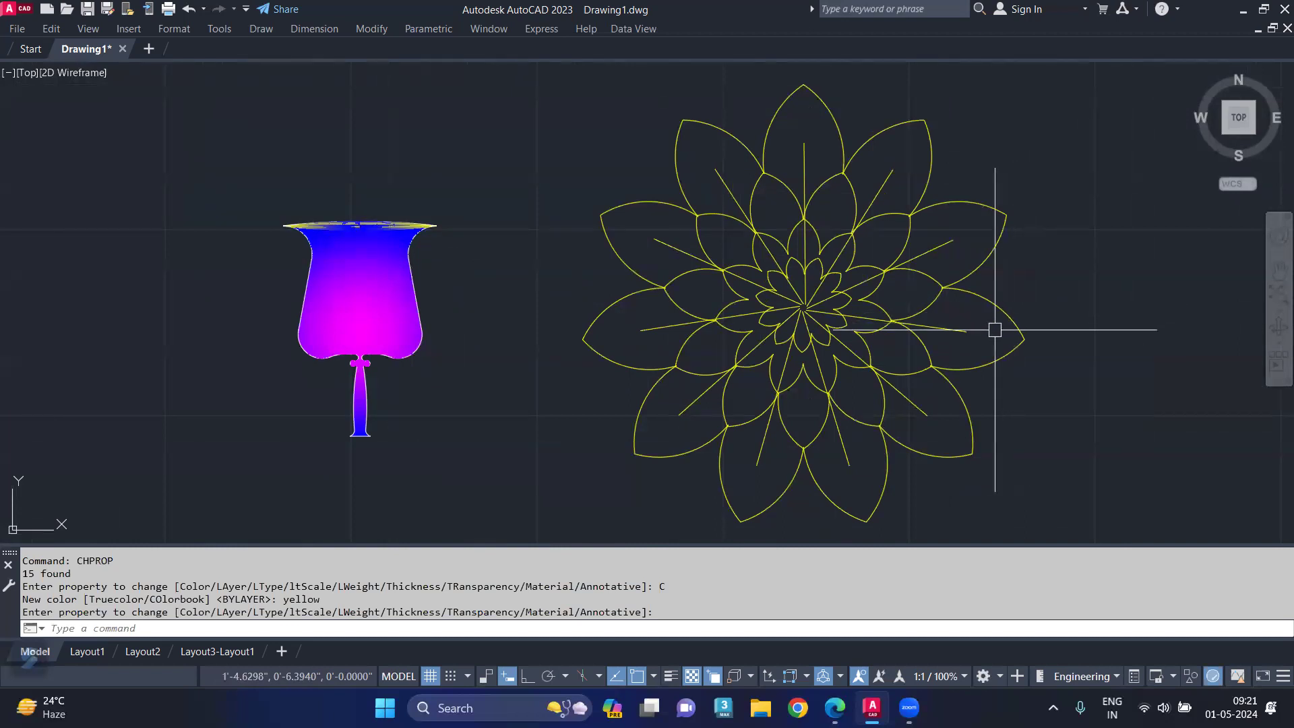
- Set the gradient colours to red for Color 1 and magenta for Color 2
text(gd)
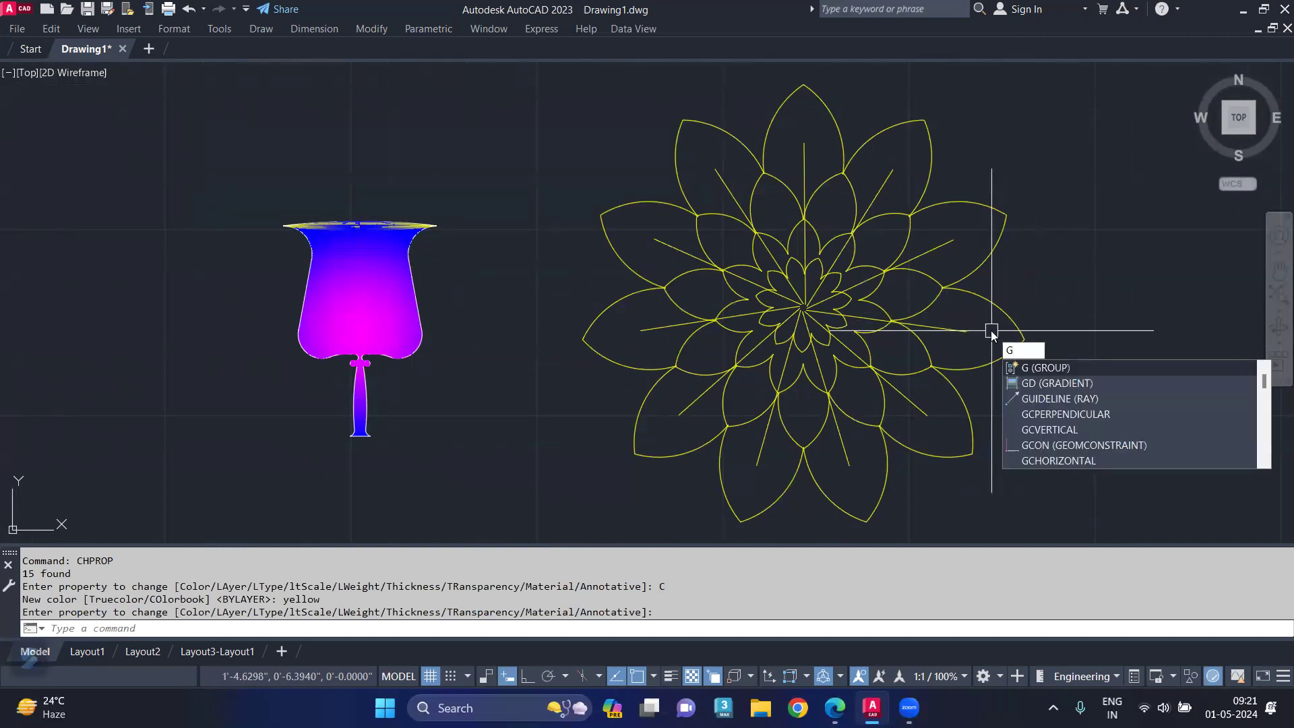
key(Return)
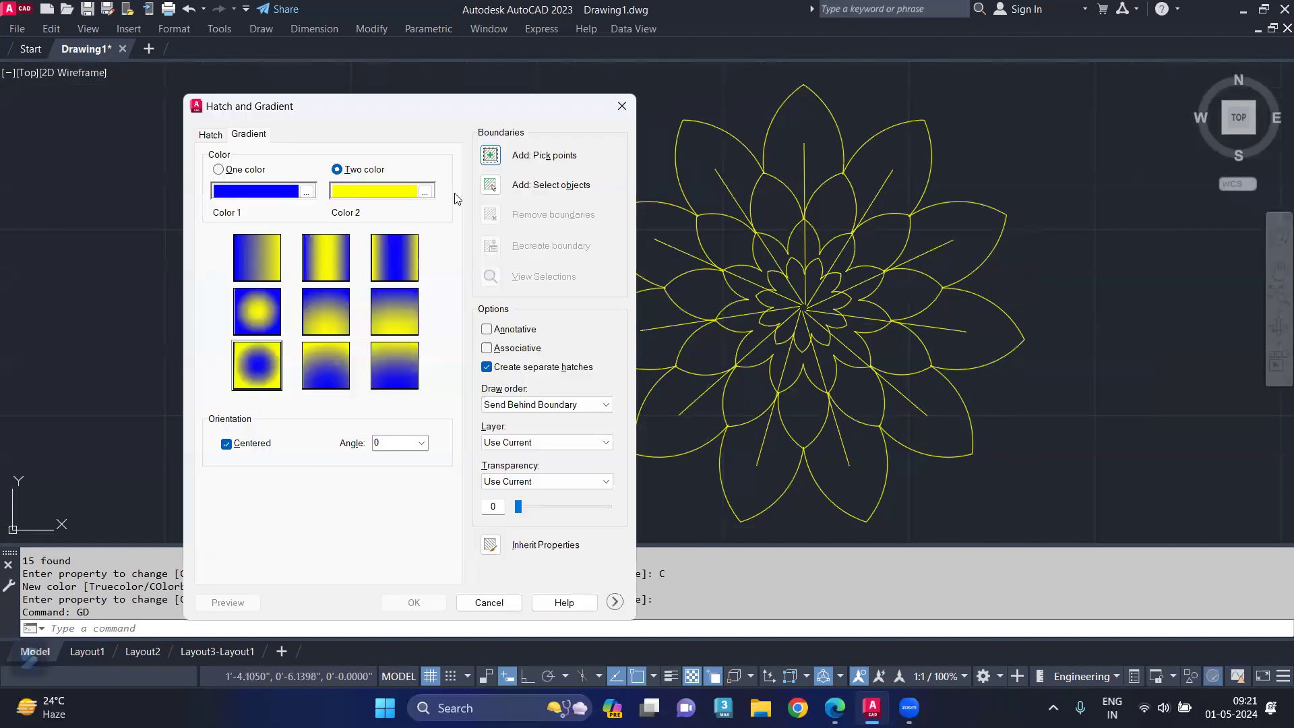
click(424, 193)
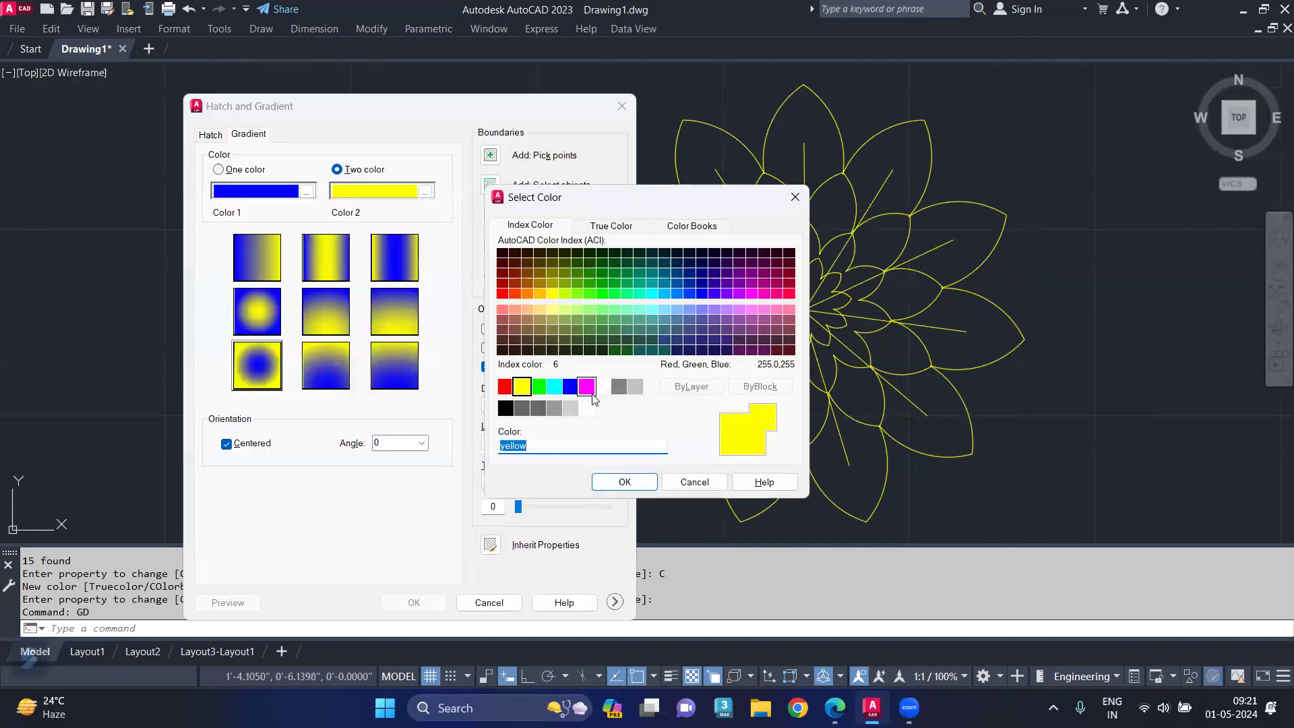
click(588, 390)
click(625, 483)
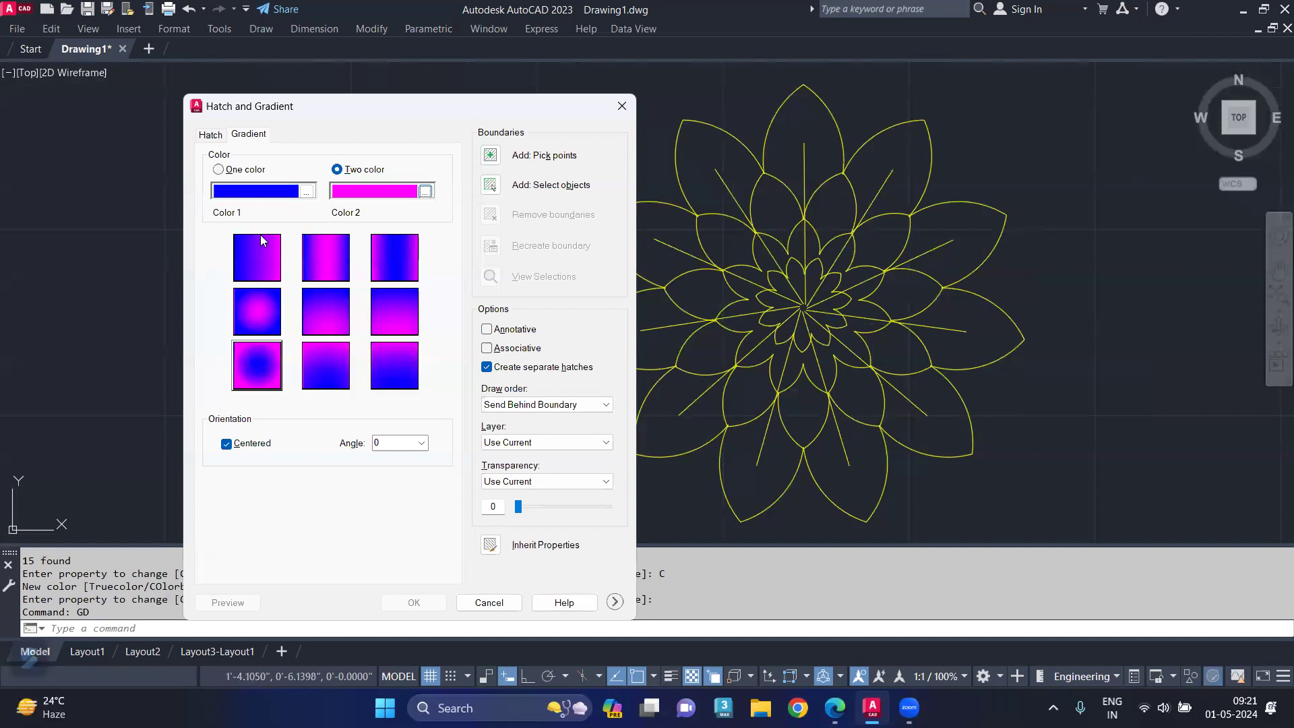
click(307, 192)
click(504, 388)
click(625, 482)
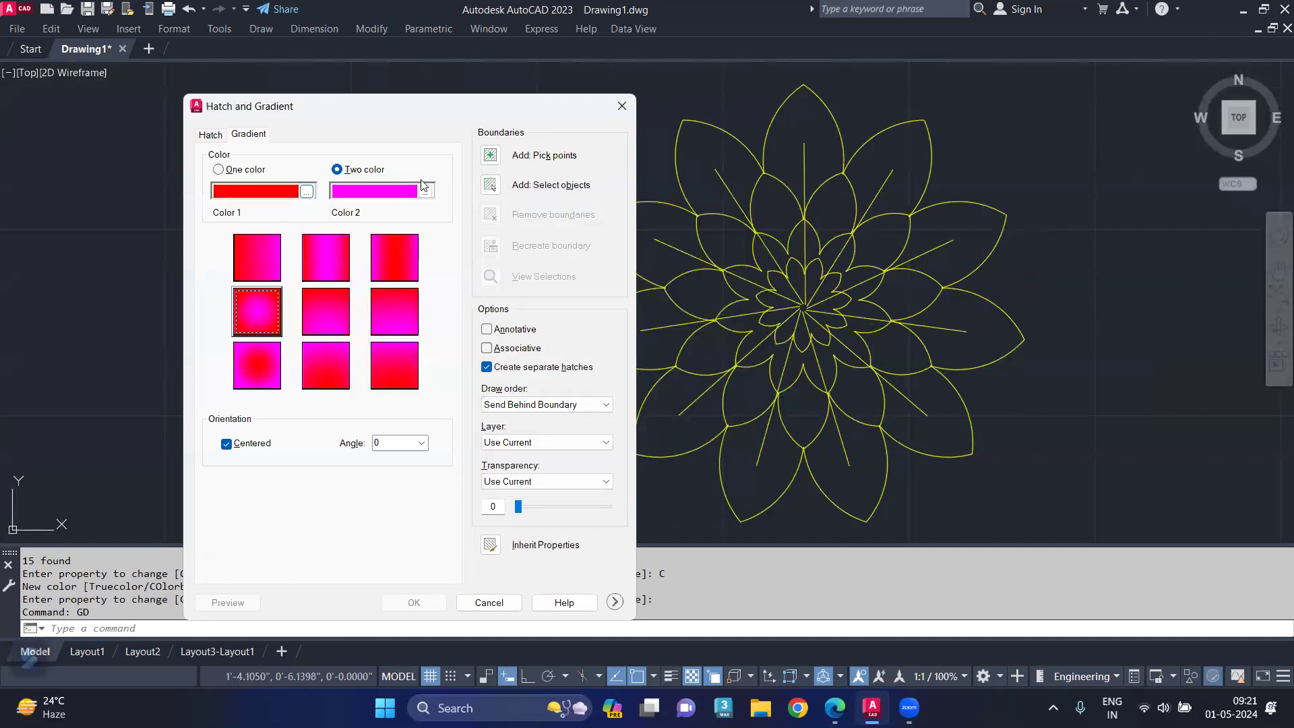
- Pick points inside the outer petals and apply the red-magenta gradient fill
click(491, 158)
click(799, 118)
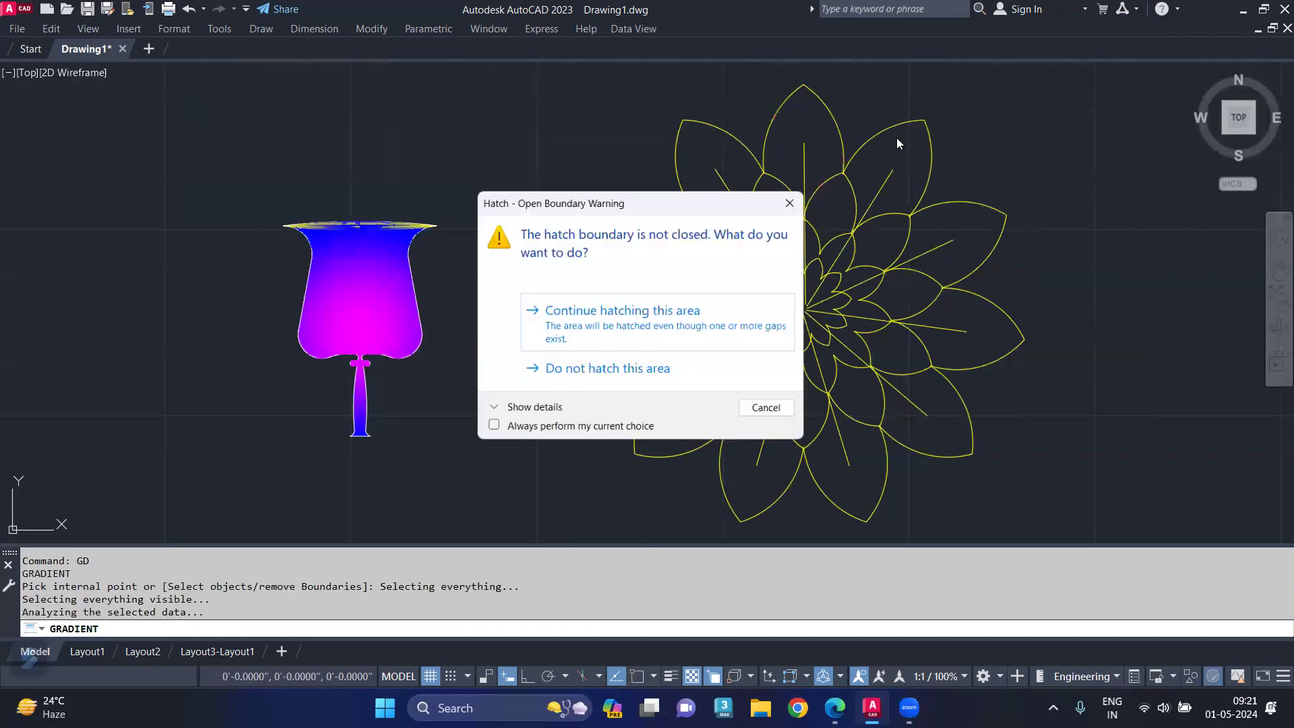
click(693, 319)
click(902, 170)
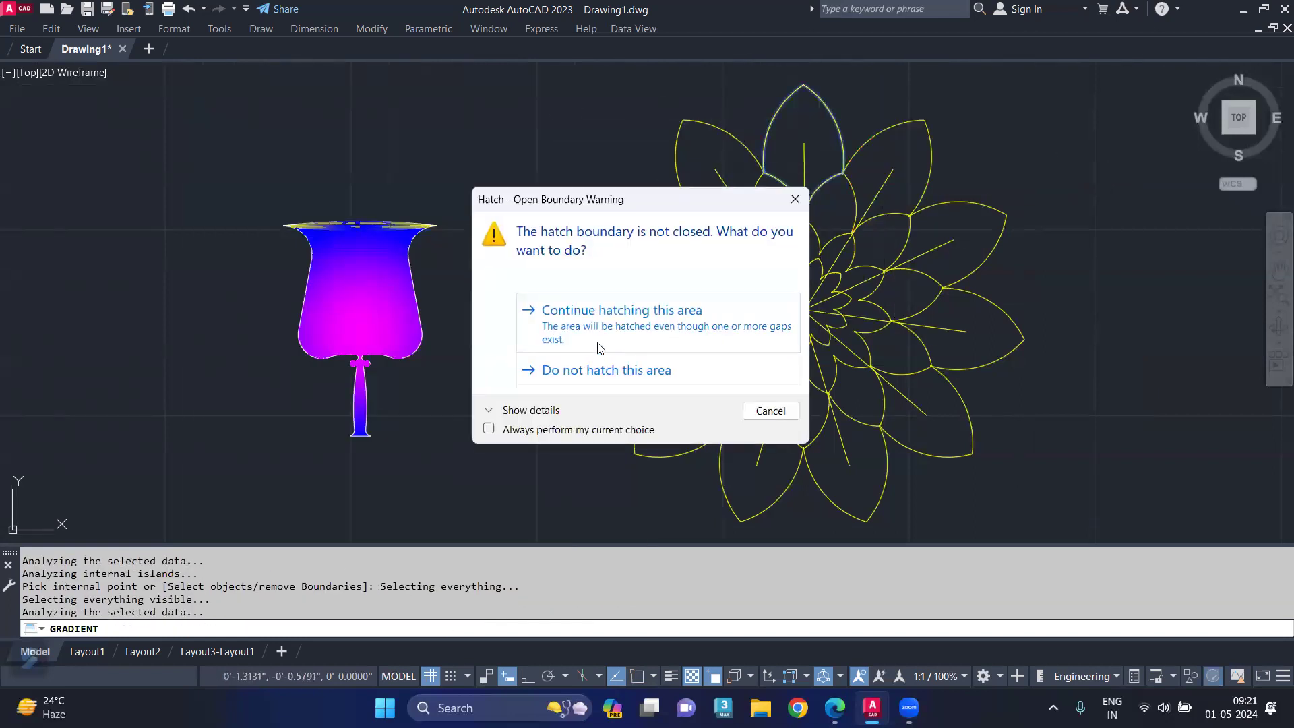
click(619, 335)
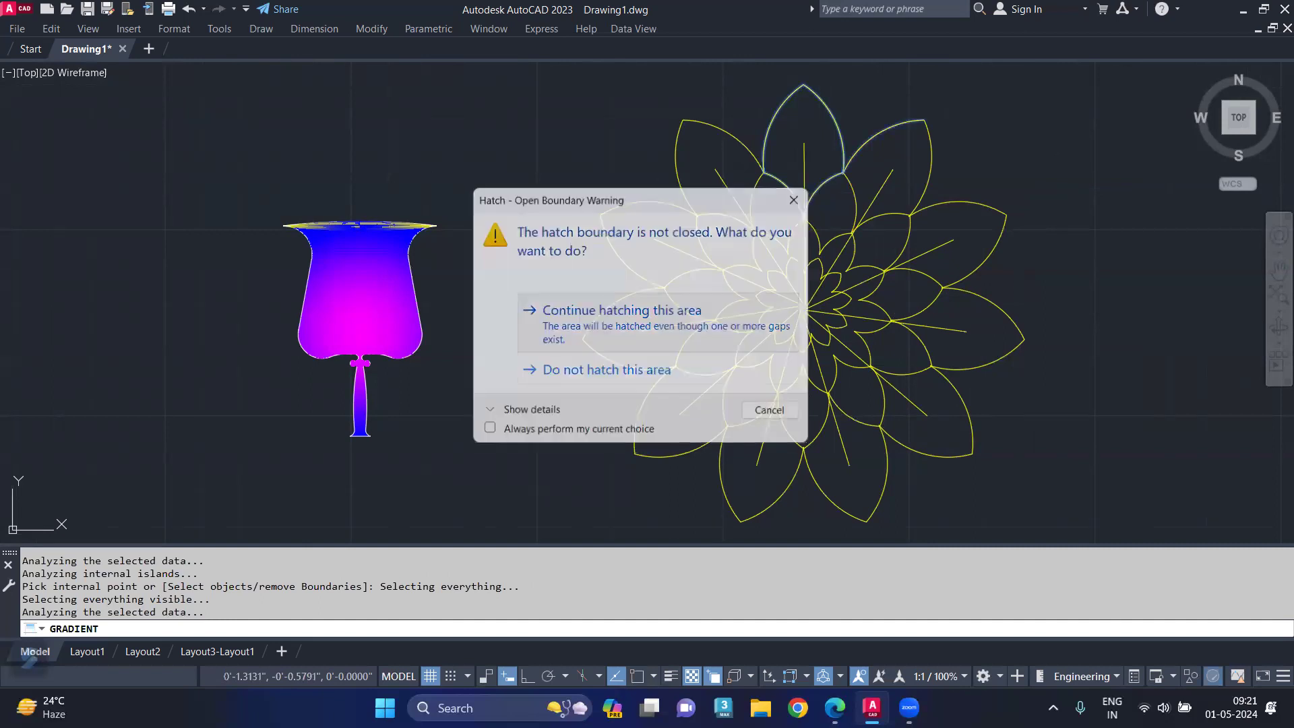
key(Return)
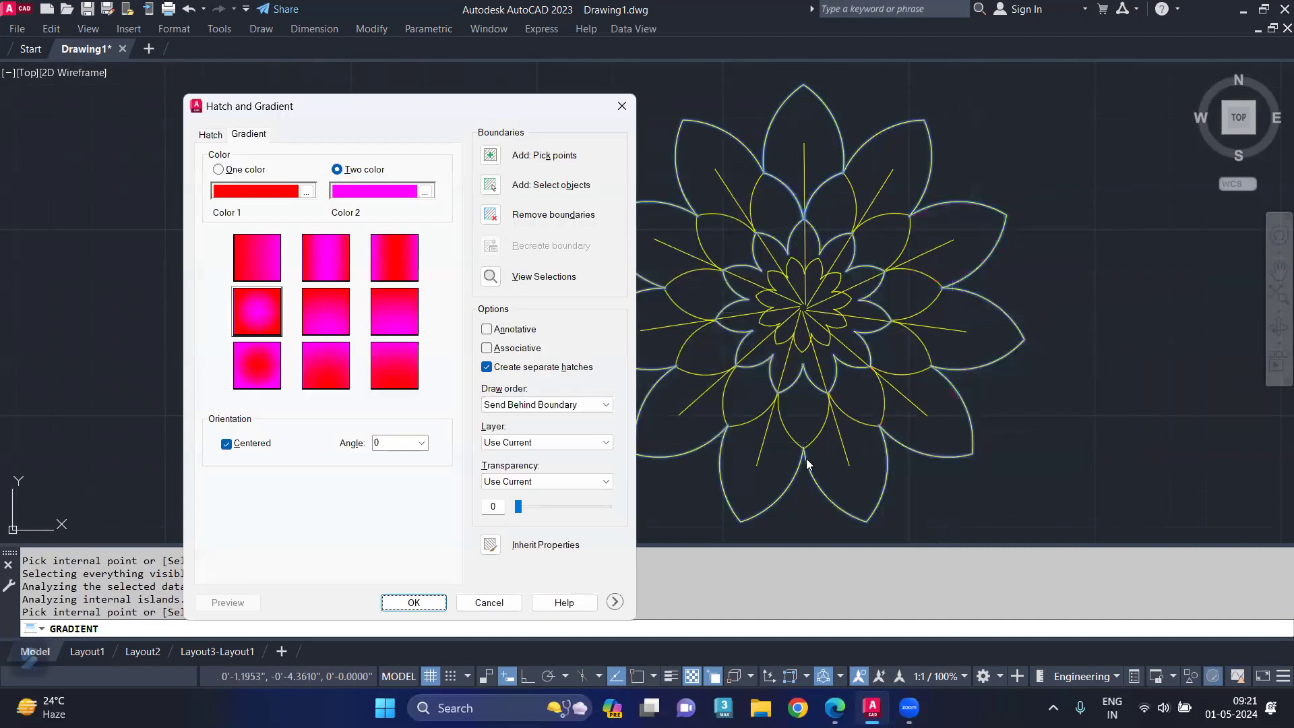
click(421, 601)
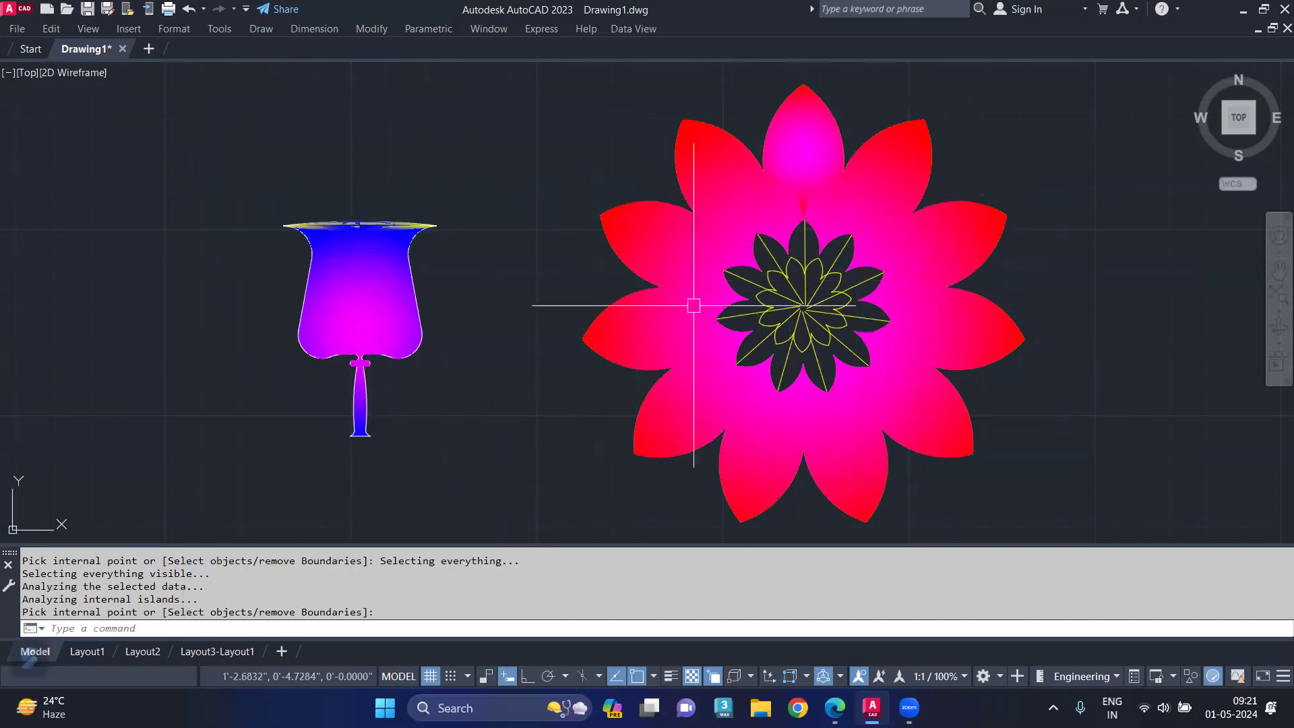
scroll(877, 199, up, 1)
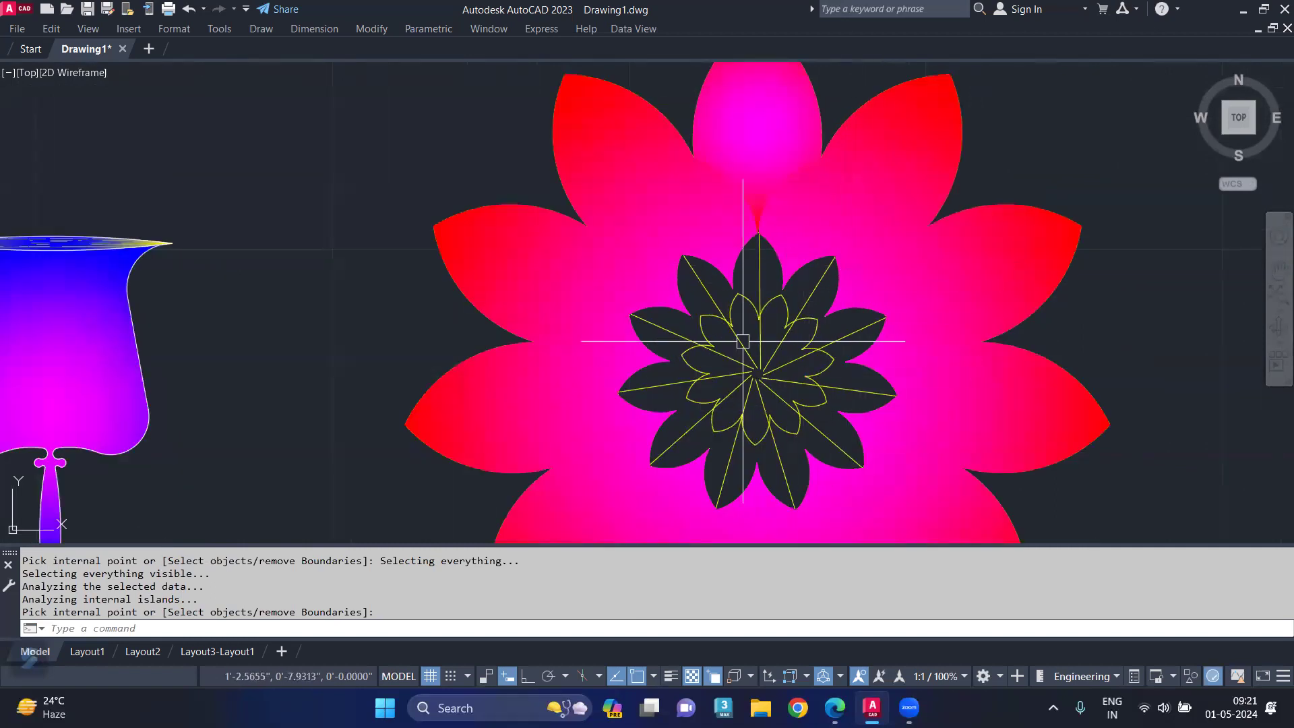
scroll(743, 342, down, 1)
key(Escape)
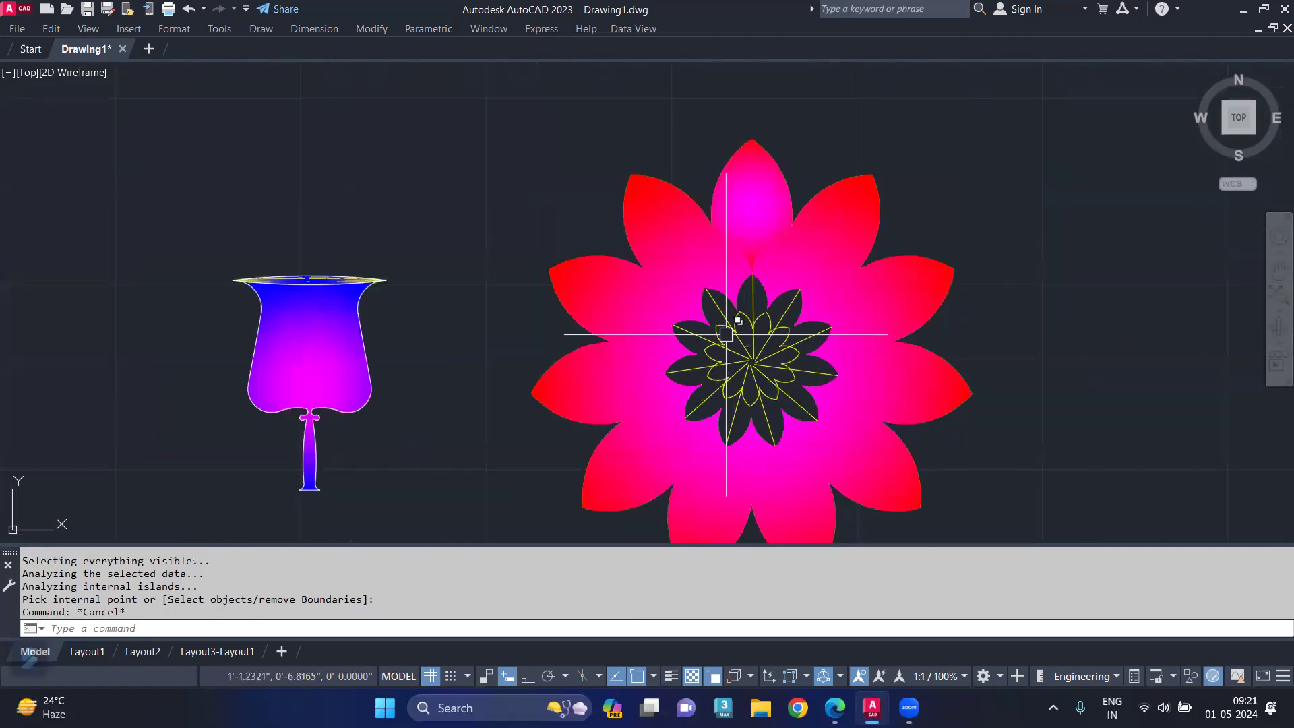
scroll(540, 181, down, 1)
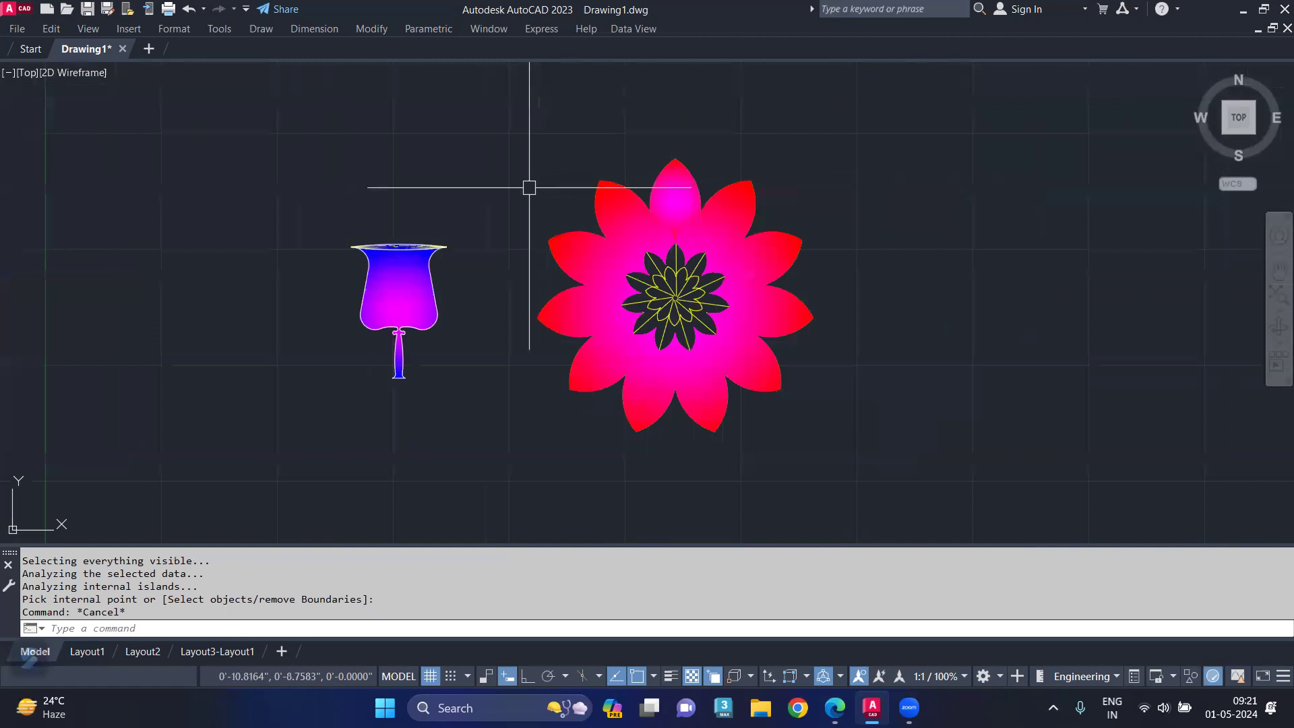
- Select and delete the large gradient fill covering the mandala's outer petals
key(Escape)
click(683, 192)
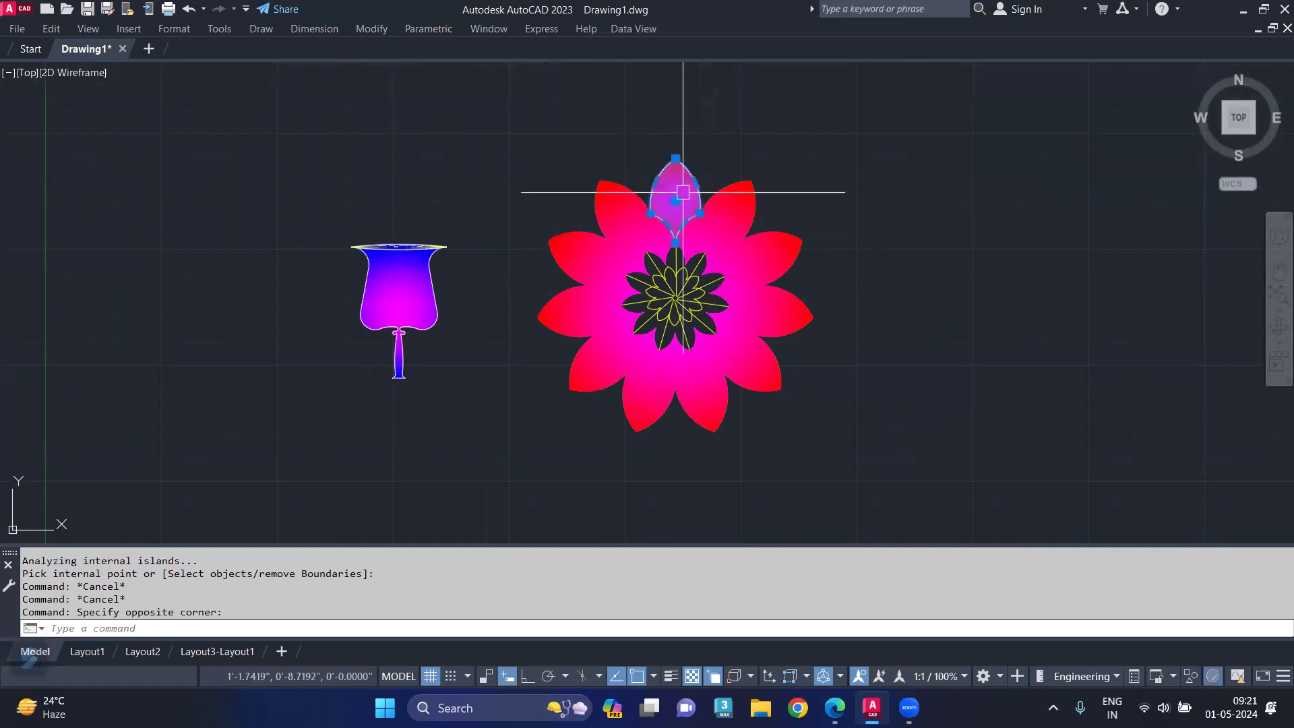
click(733, 269)
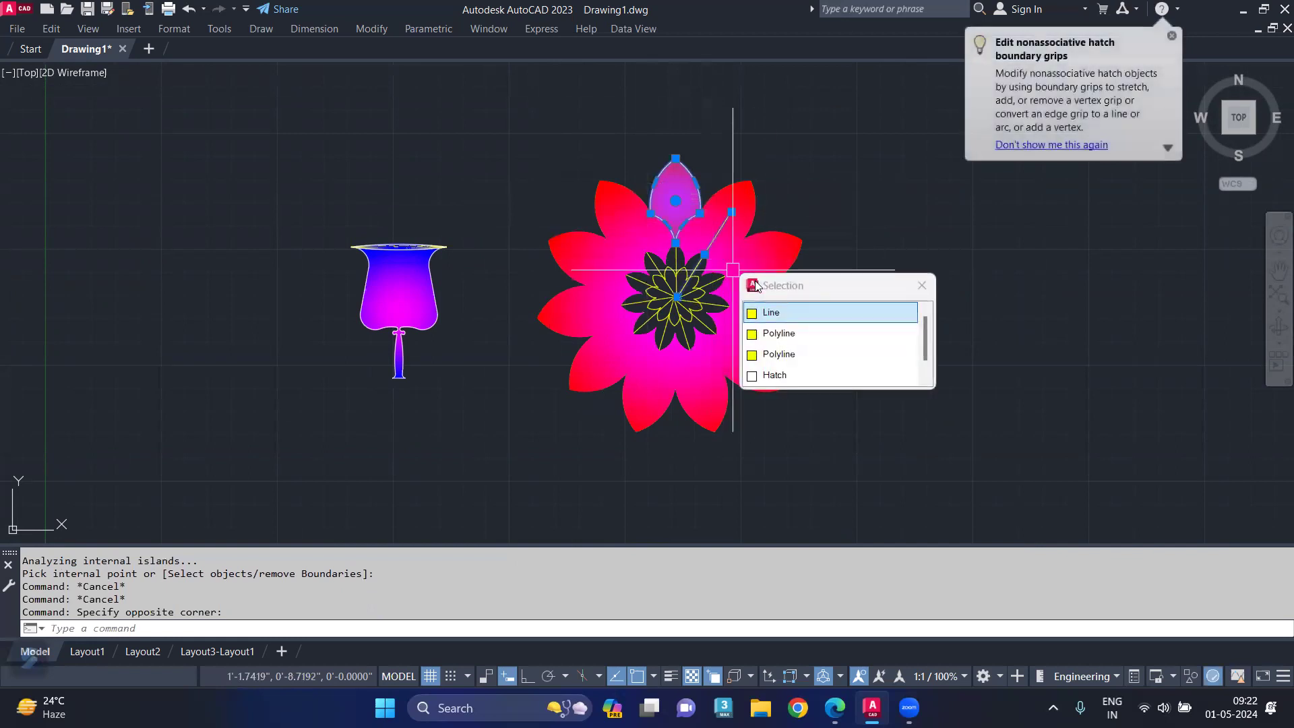
click(737, 232)
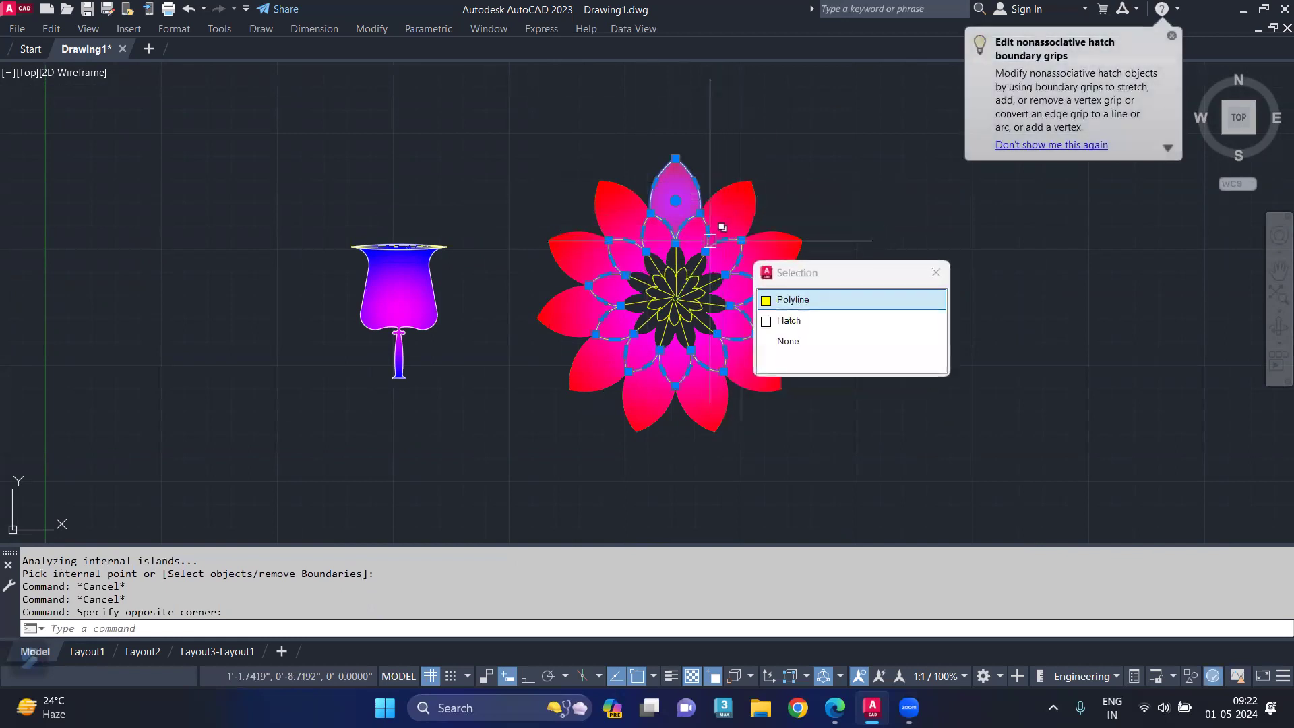
click(691, 235)
key(Escape)
click(691, 236)
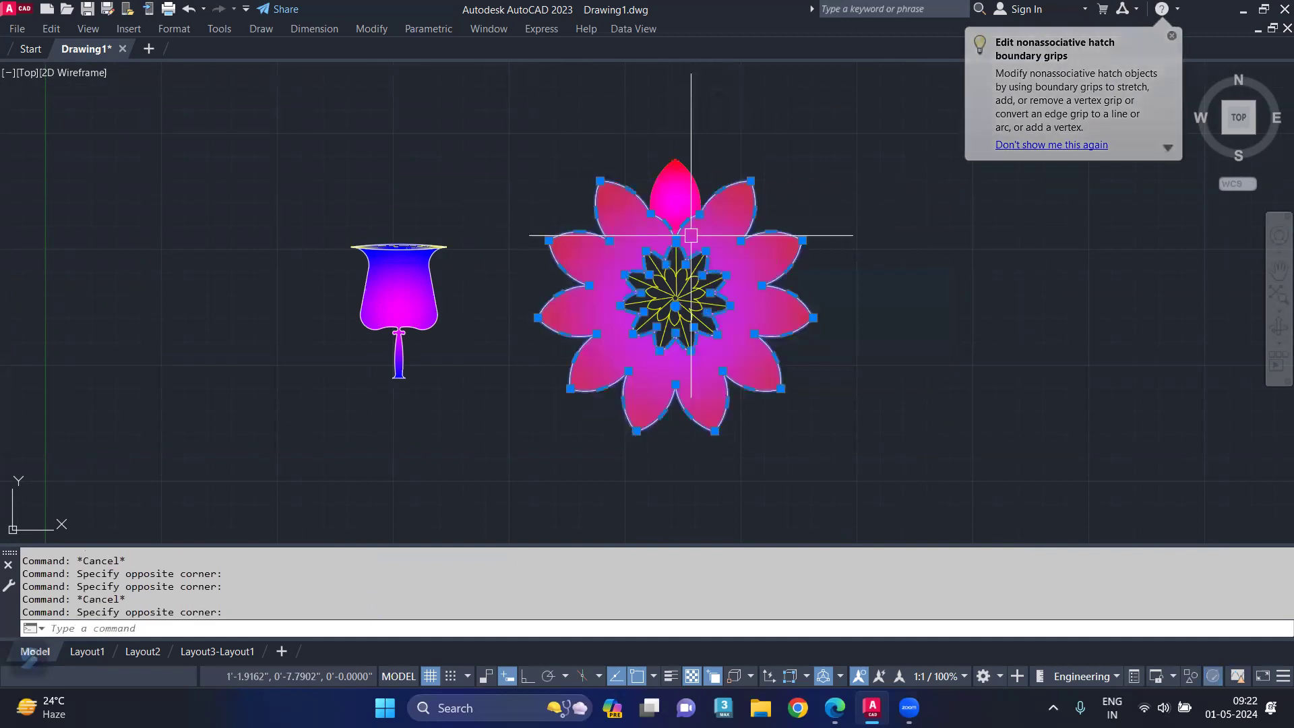
key(Delete)
- Window-select the top petal's remaining gradient fill to check it, then deselect it
scroll(674, 192, up, 2)
click(674, 181)
click(639, 244)
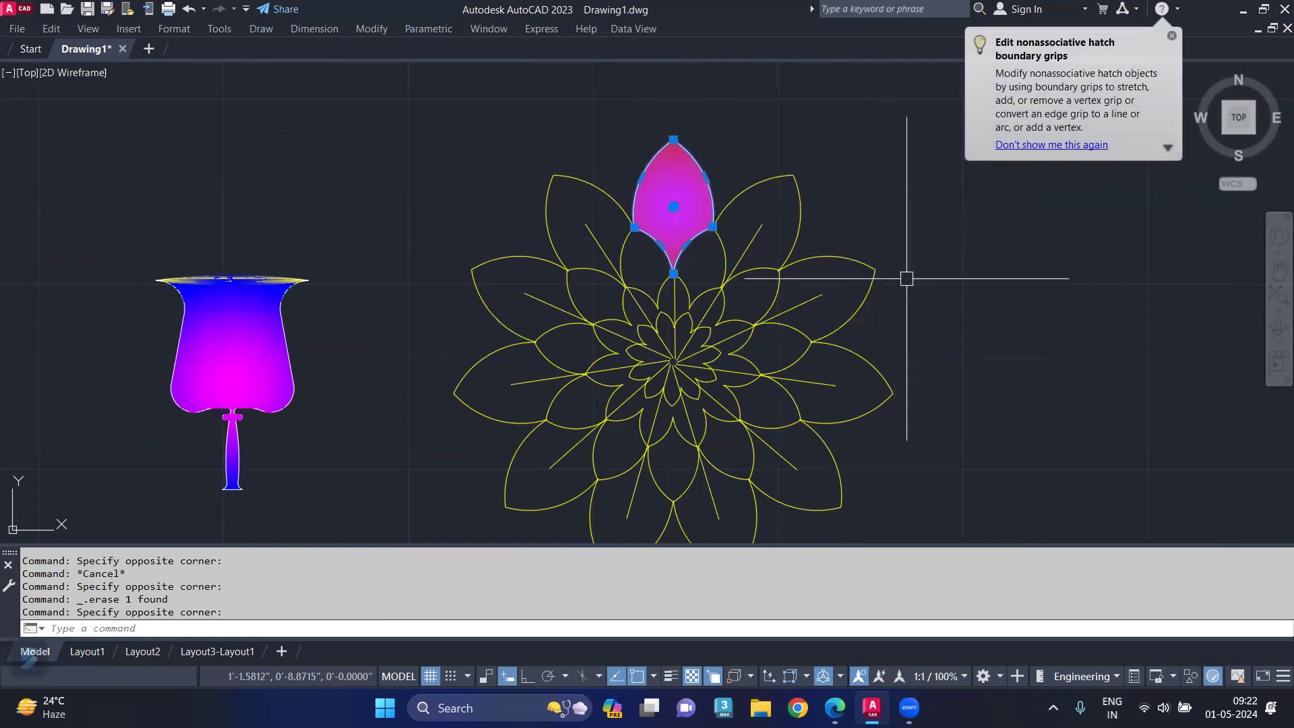
key(Escape)
text(fclr1)
key(Return)
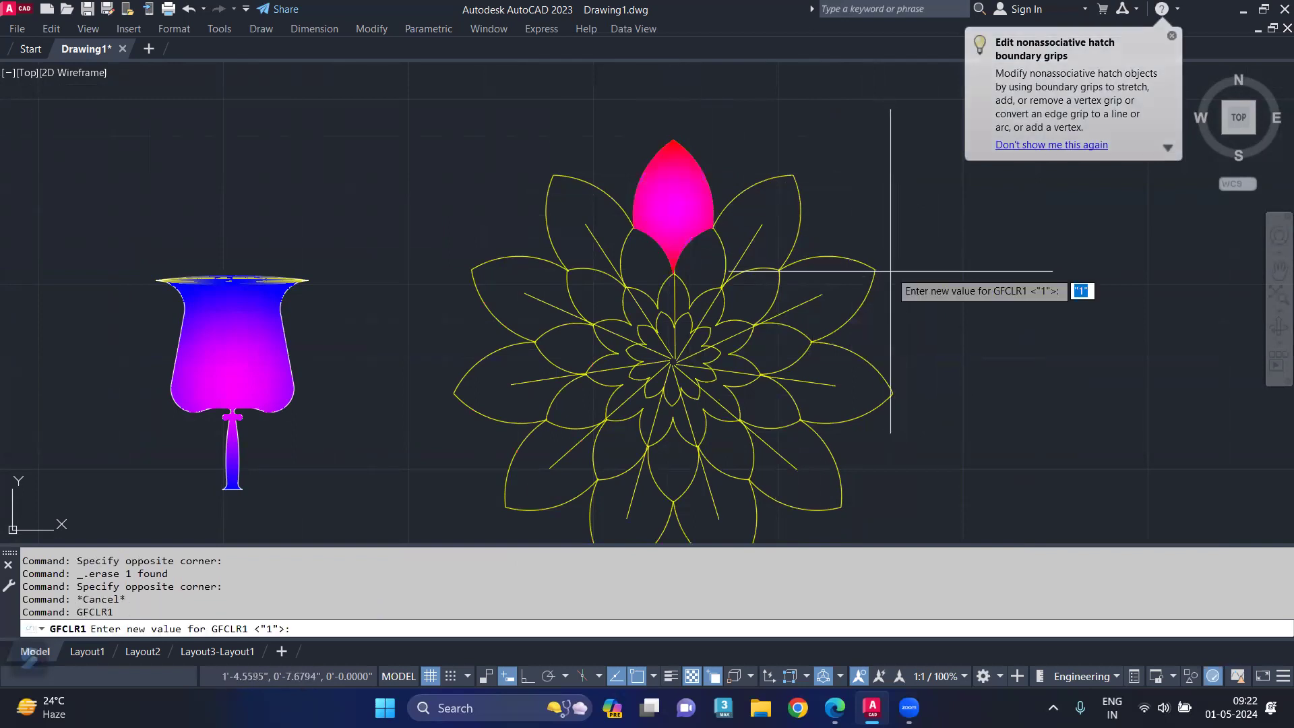
key(Escape)
text(gd)
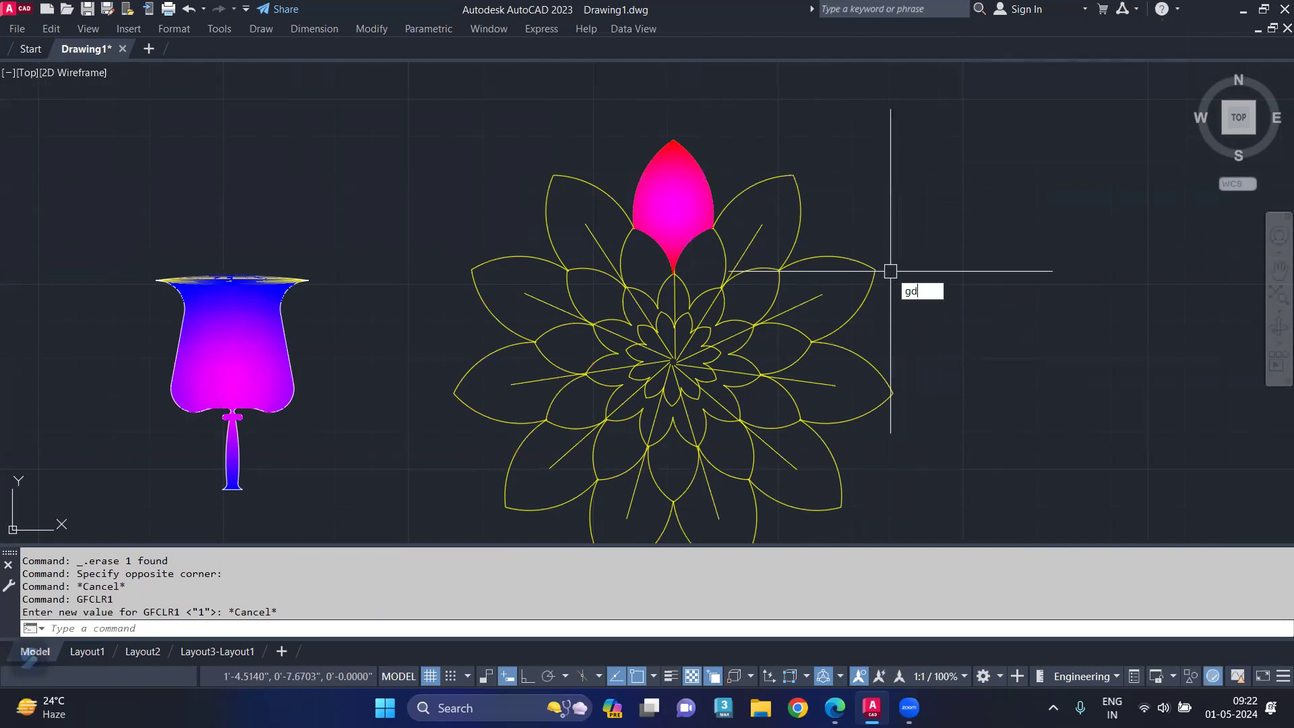
key(Return)
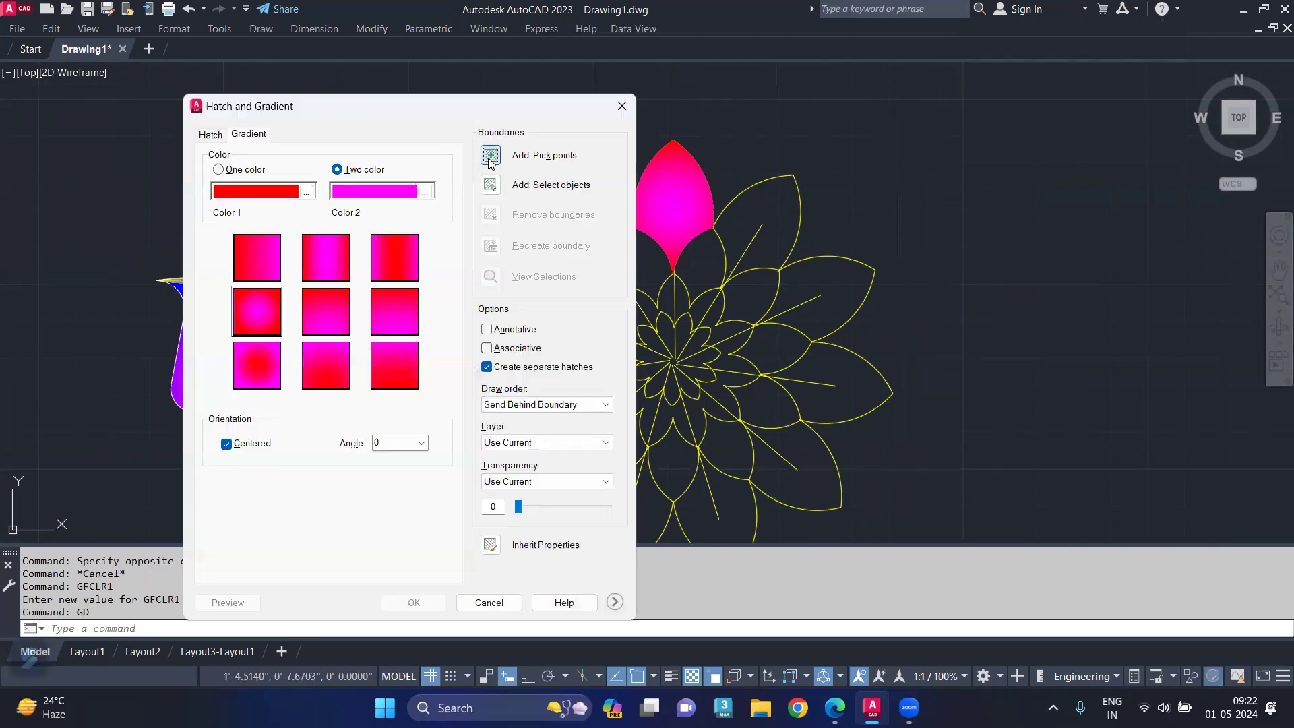
click(490, 156)
click(787, 213)
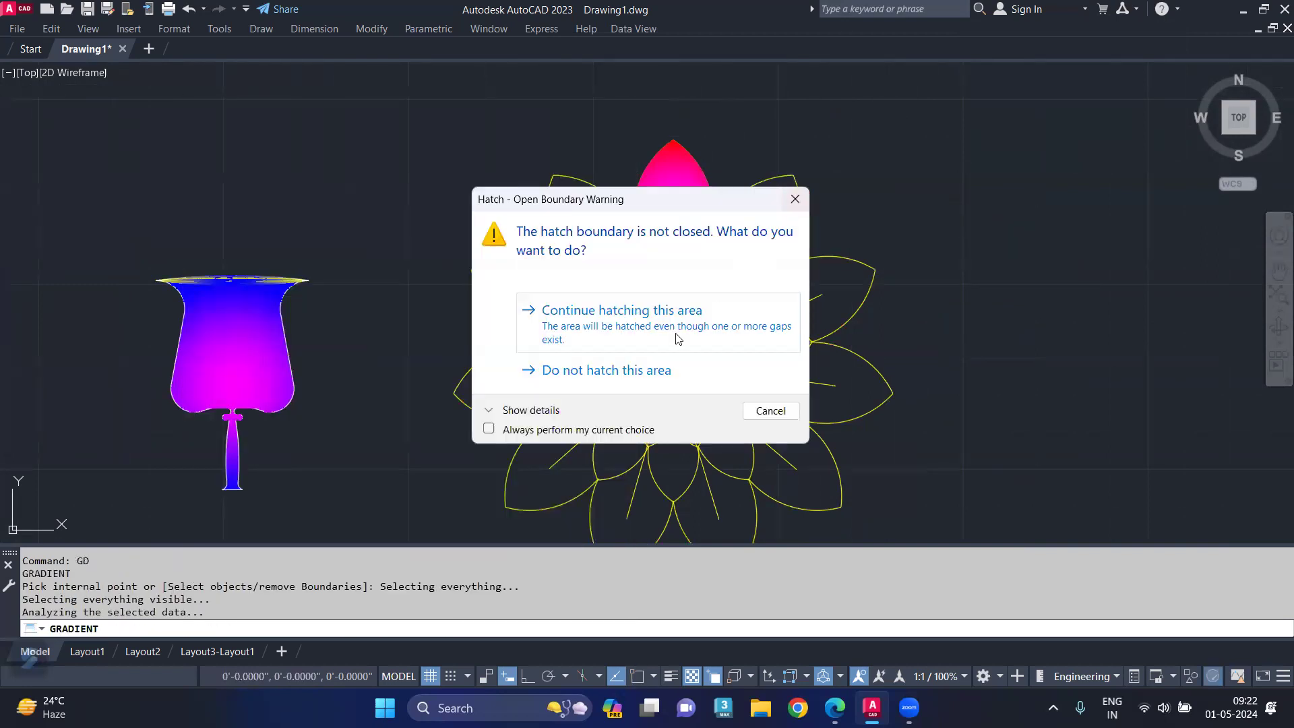
click(679, 338)
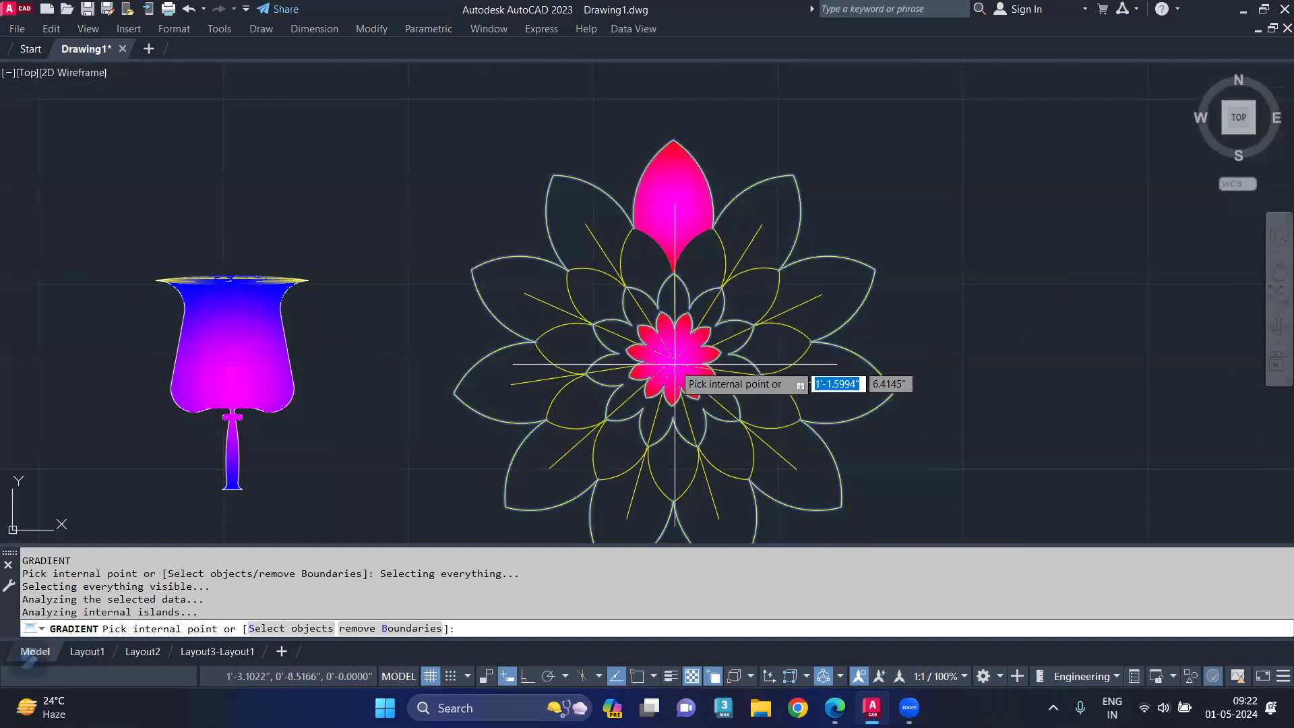
key(Return)
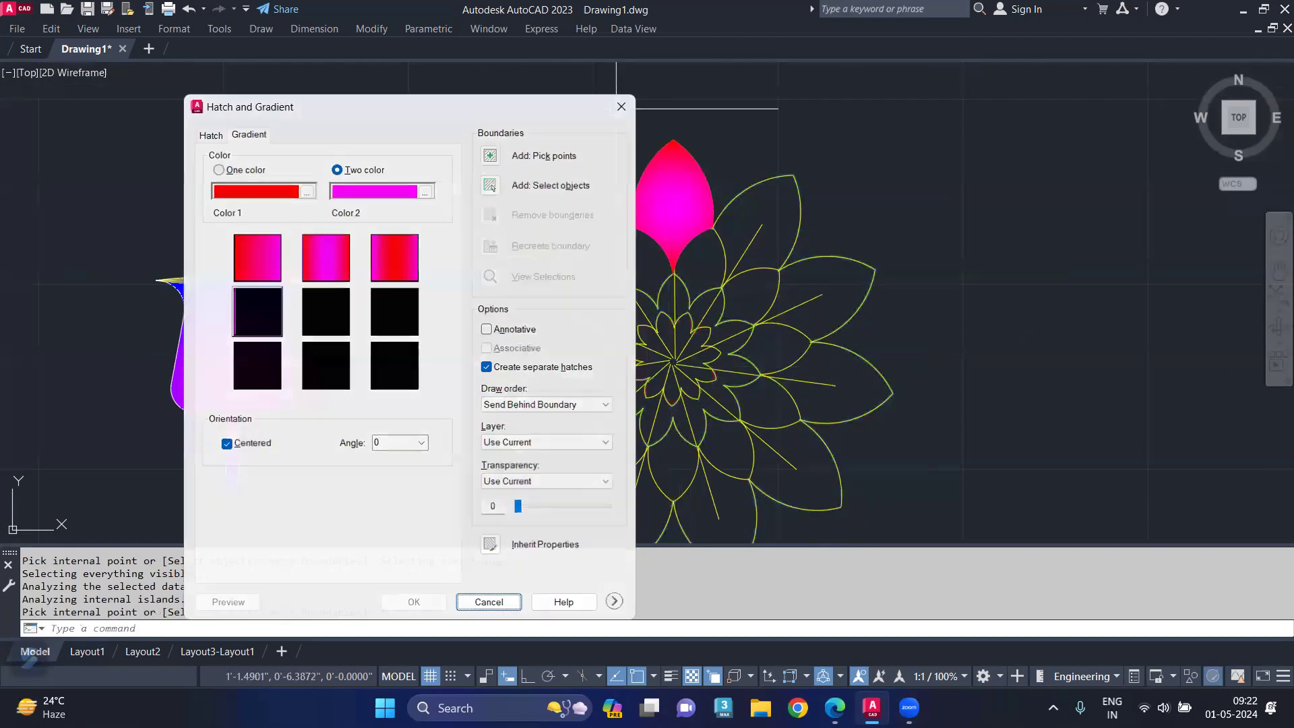
click(622, 106)
scroll(775, 222, up, 2)
scroll(793, 343, up, 2)
scroll(793, 344, up, 3)
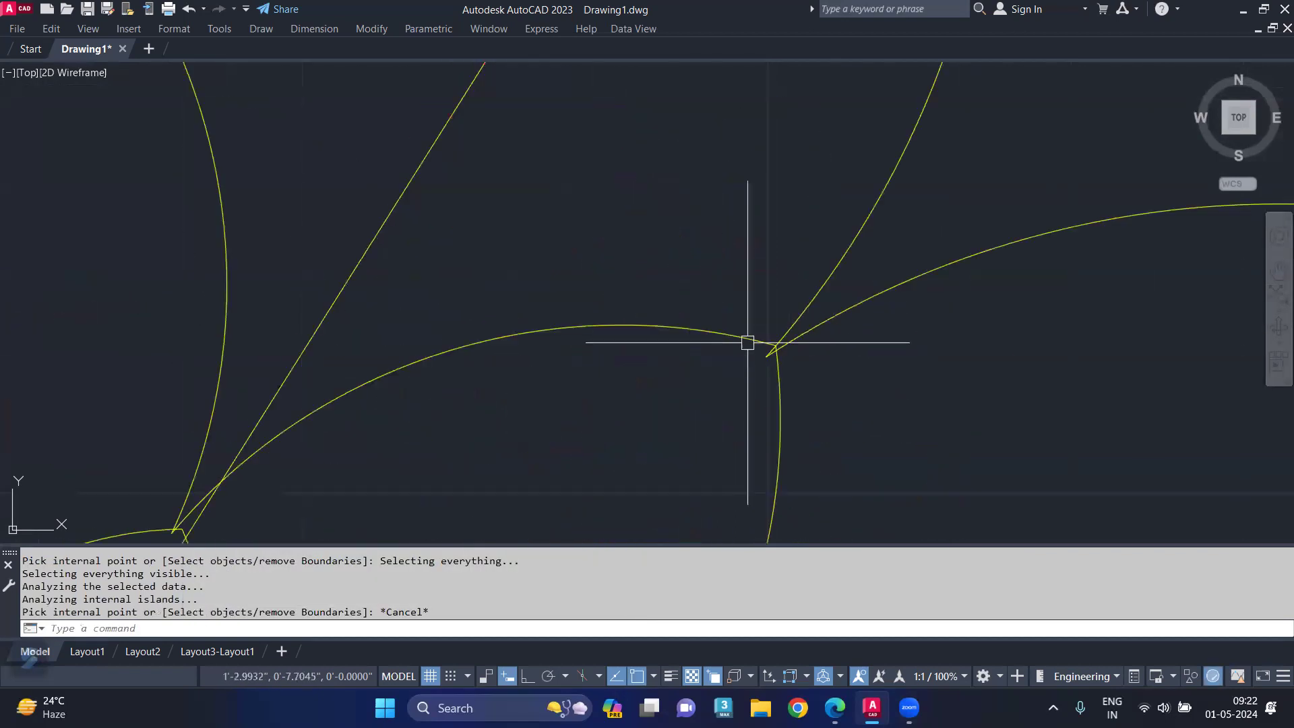
middle_drag(748, 341, 1072, 671)
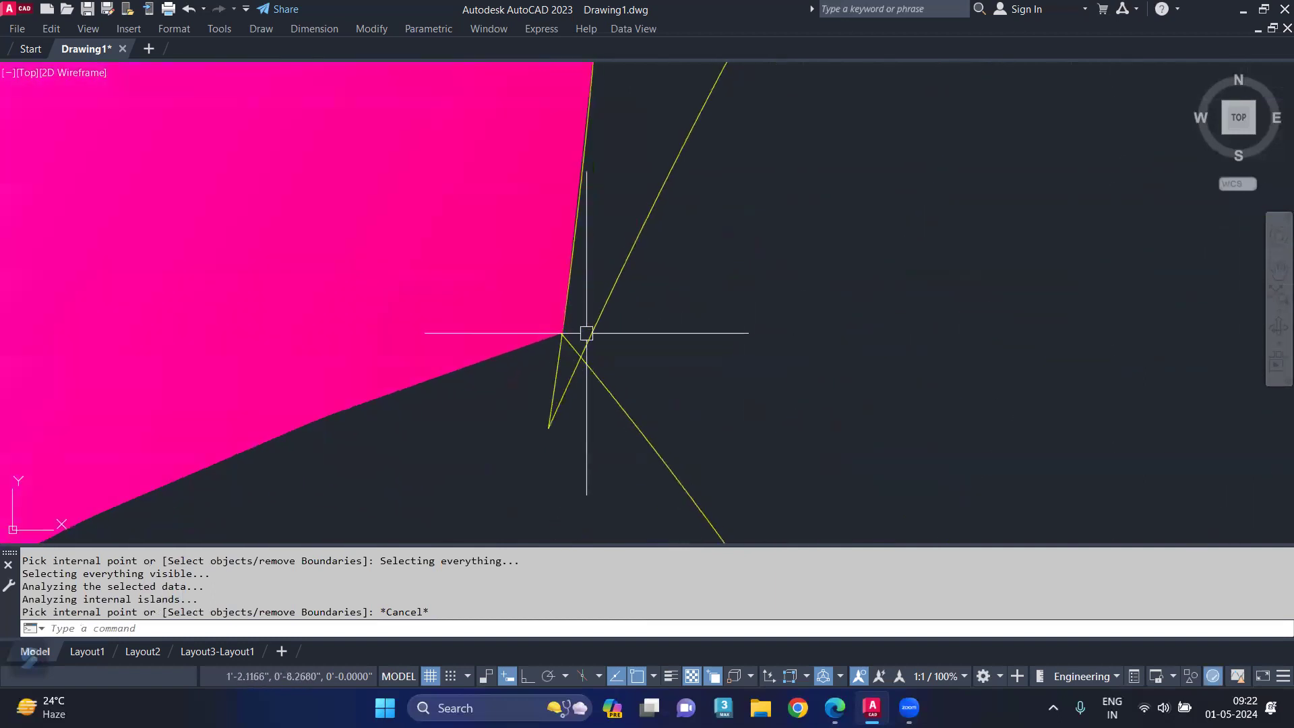
scroll(610, 352, down, 4)
middle_drag(670, 454, 658, 382)
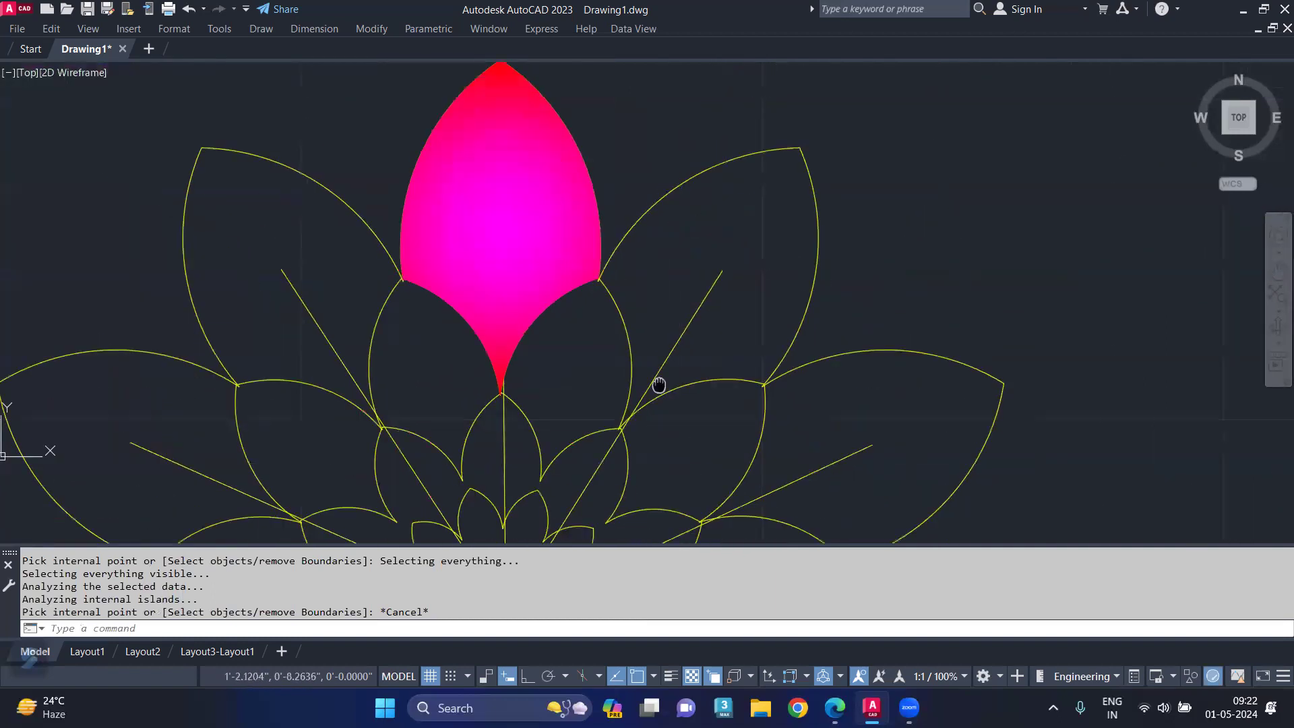
scroll(659, 382, up, 2)
scroll(586, 362, up, 2)
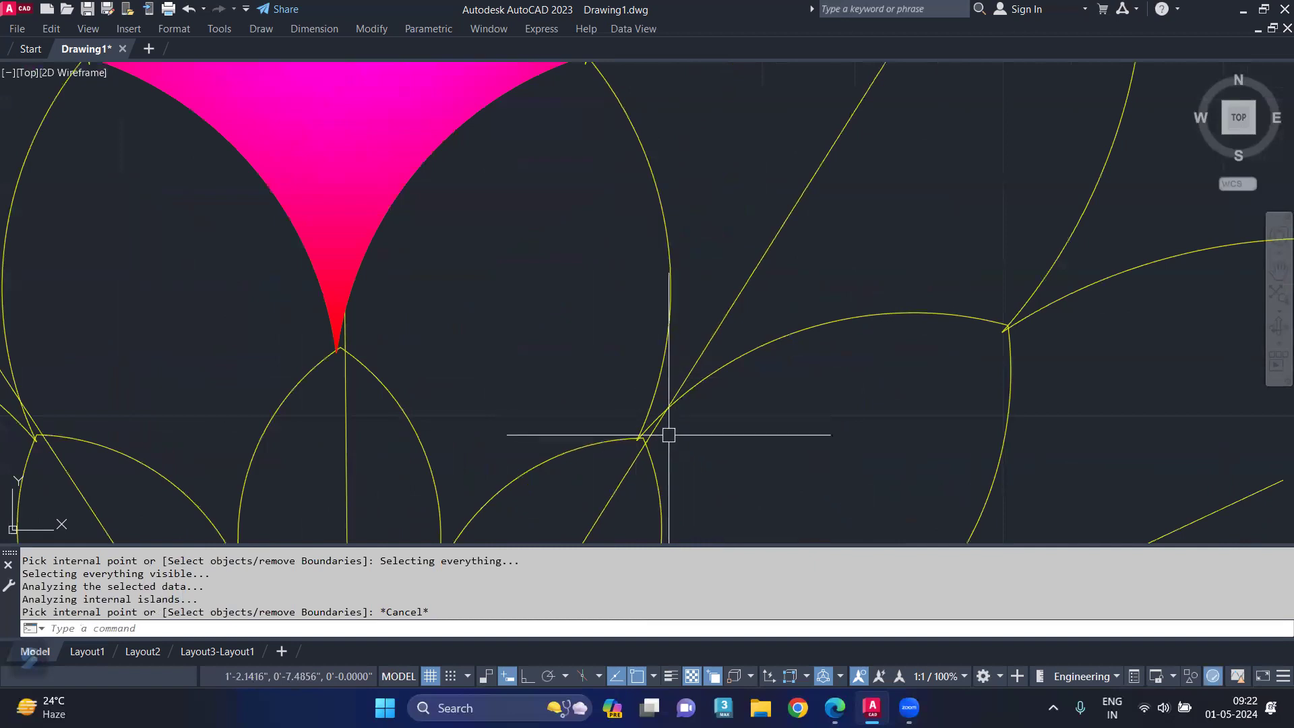
scroll(671, 437, down, 5)
scroll(664, 434, down, 3)
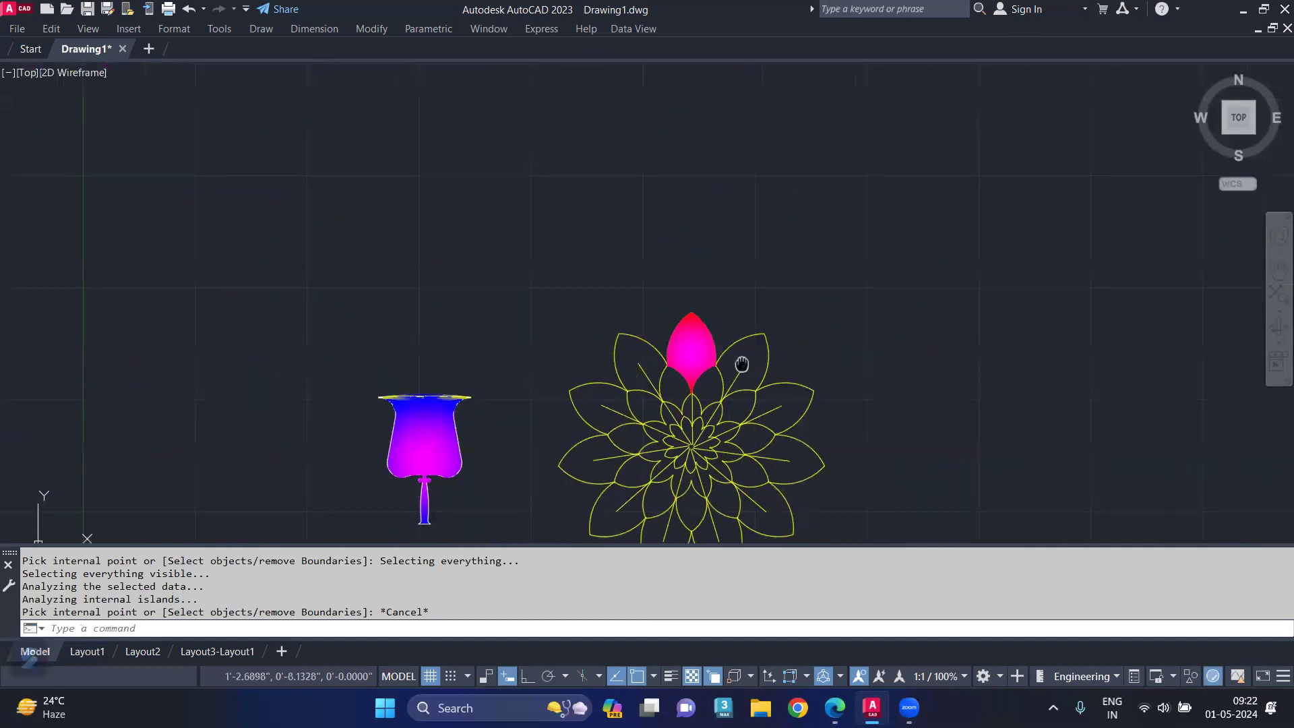
middle_drag(743, 368, 772, 315)
drag(772, 316, 717, 298)
- Polar-array the top petal's gradient fill 11 times over a full circle about the flower's centre
text(-)
key(Return)
text(p)
key(Return)
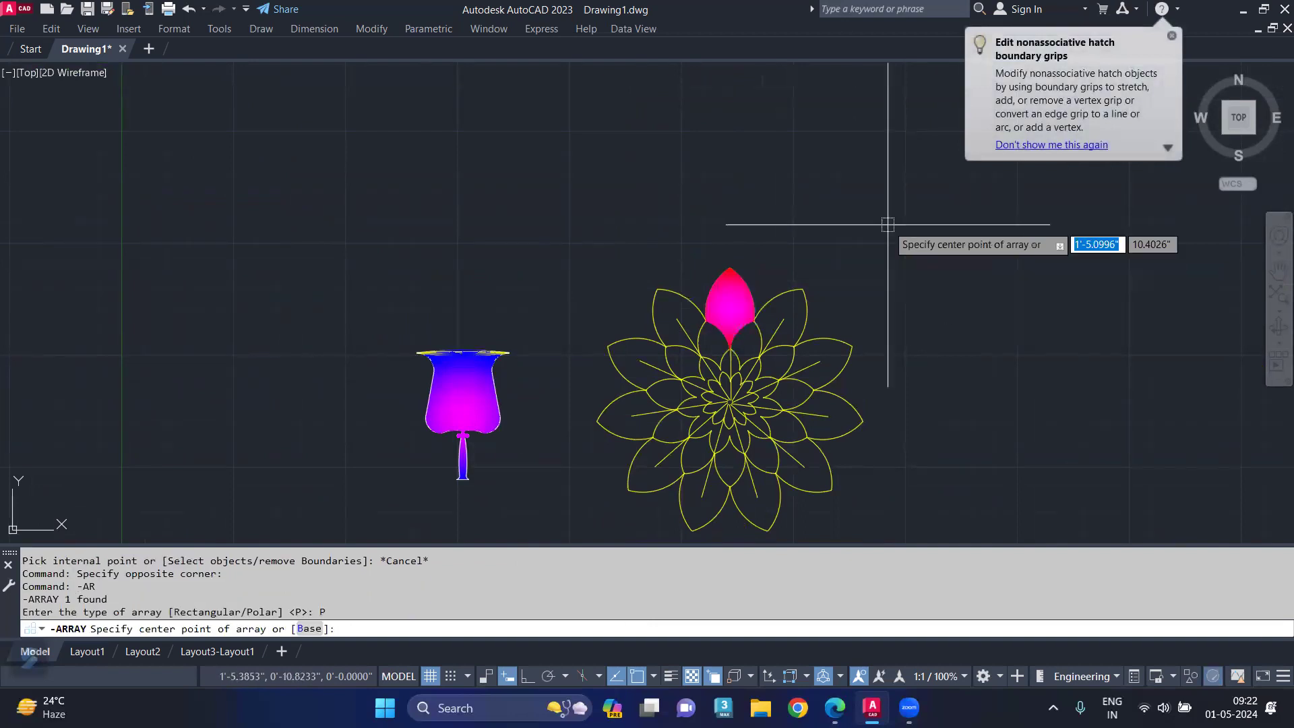
click(733, 402)
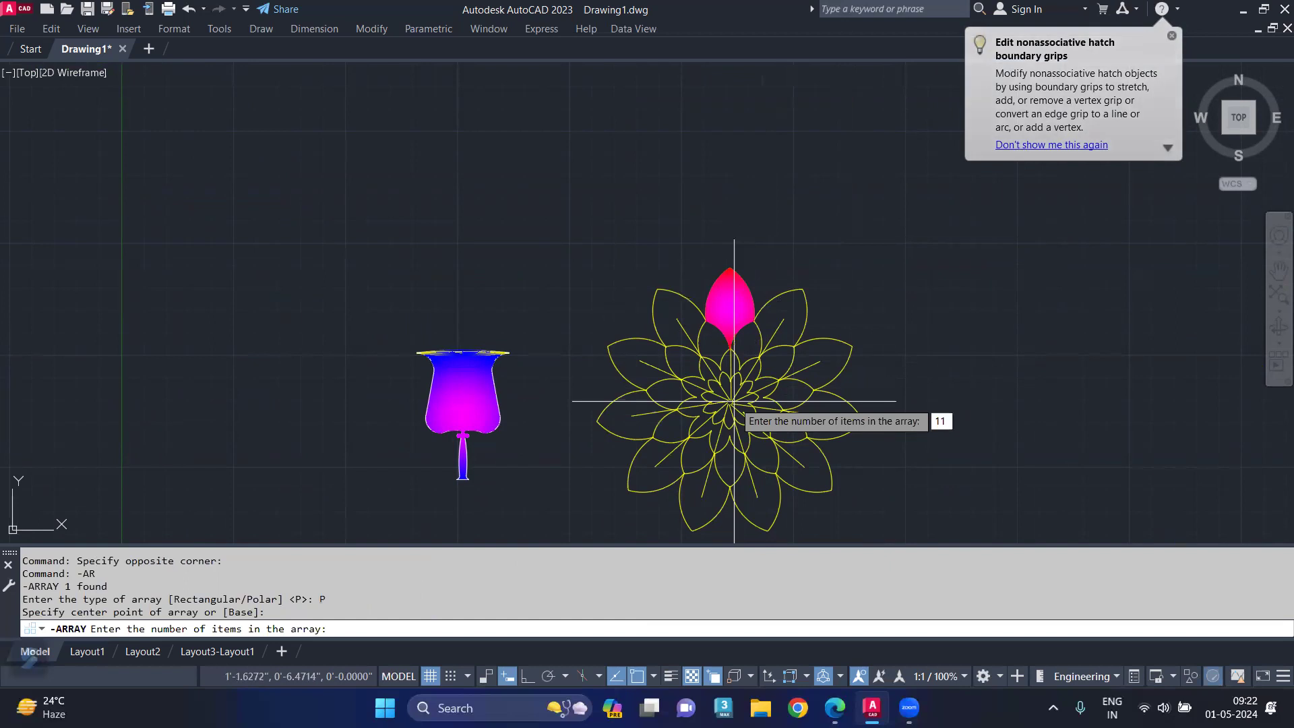
key(Return)
key(Return)
key(Return)
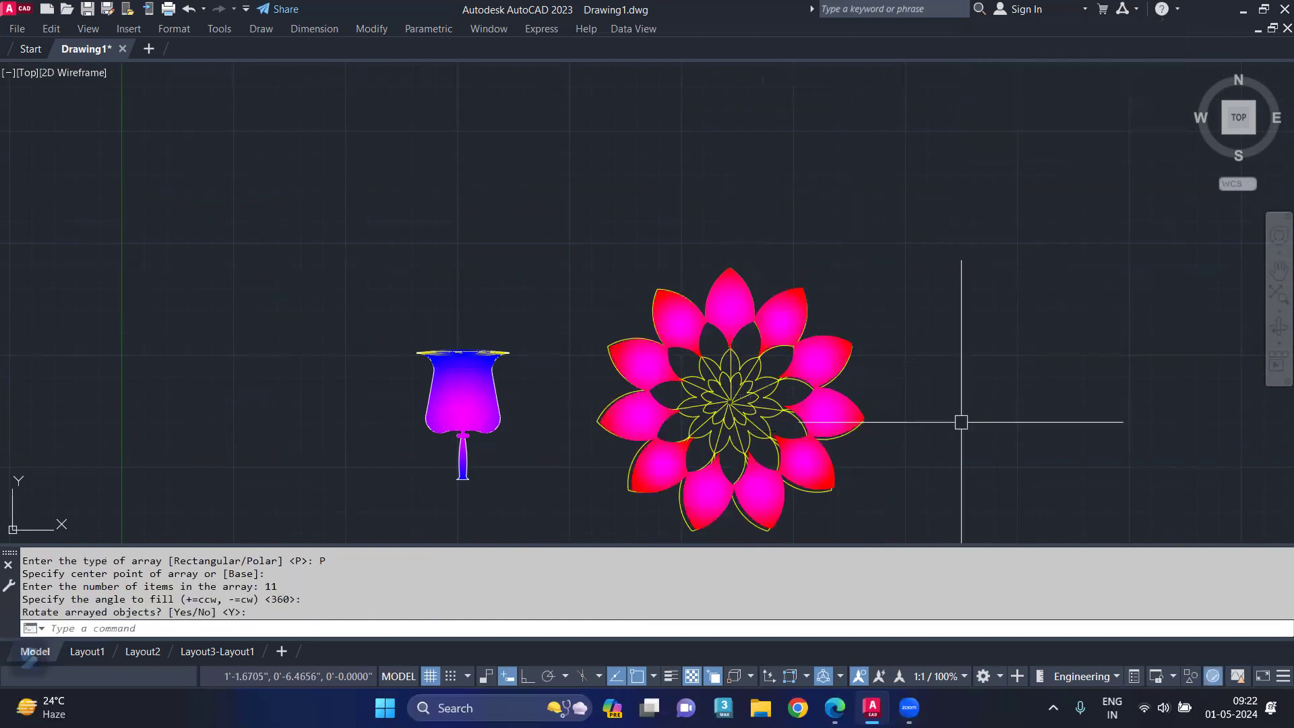
middle_drag(870, 505, 859, 457)
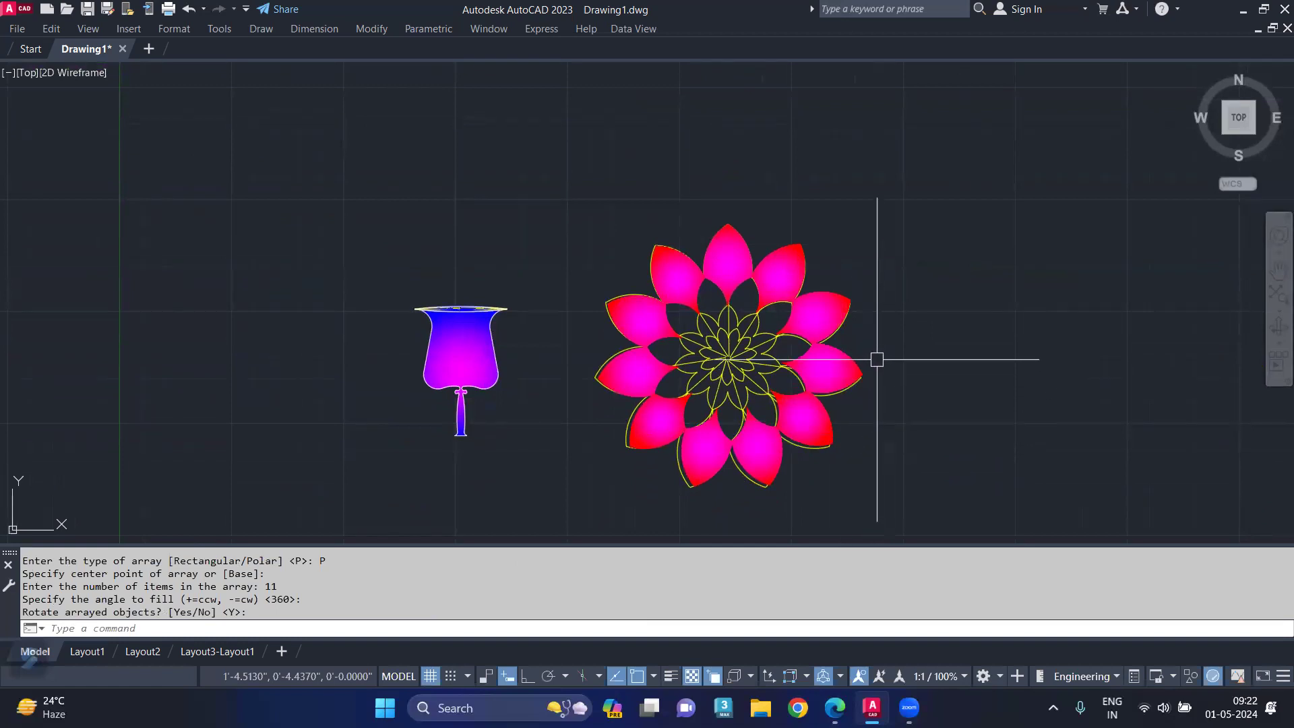
mouse_move(959, 336)
middle_down()
mouse_move(699, 382)
mouse_move(618, 425)
mouse_move(676, 486)
middle_up()
middle_drag(768, 341, 708, 404)
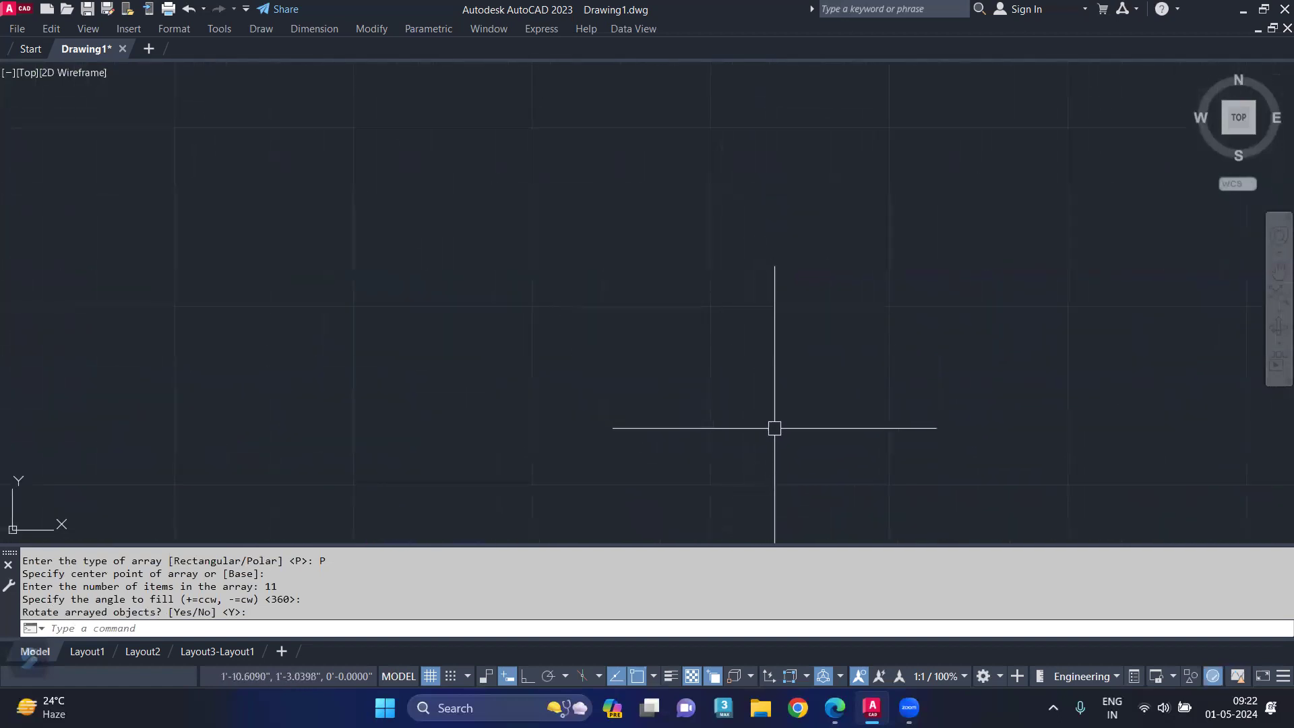
text(c)
- Draw a circle of radius 3 in empty space
key(Return)
click(777, 353)
text(C)
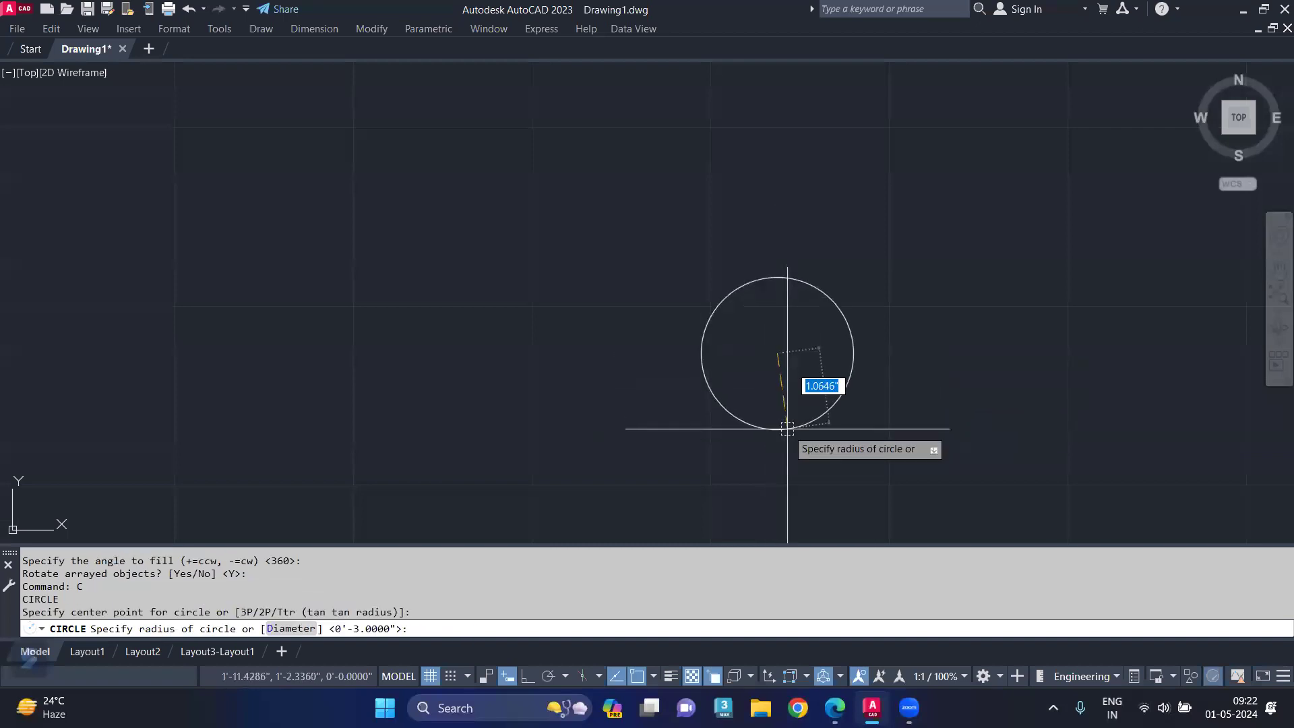
text(3)
key(Return)
scroll(765, 243, down, 2)
middle_drag(765, 242, 760, 332)
scroll(761, 332, down, 2)
- Draw a line from the circle's top quadrant down to its centre
text(l)
key(Return)
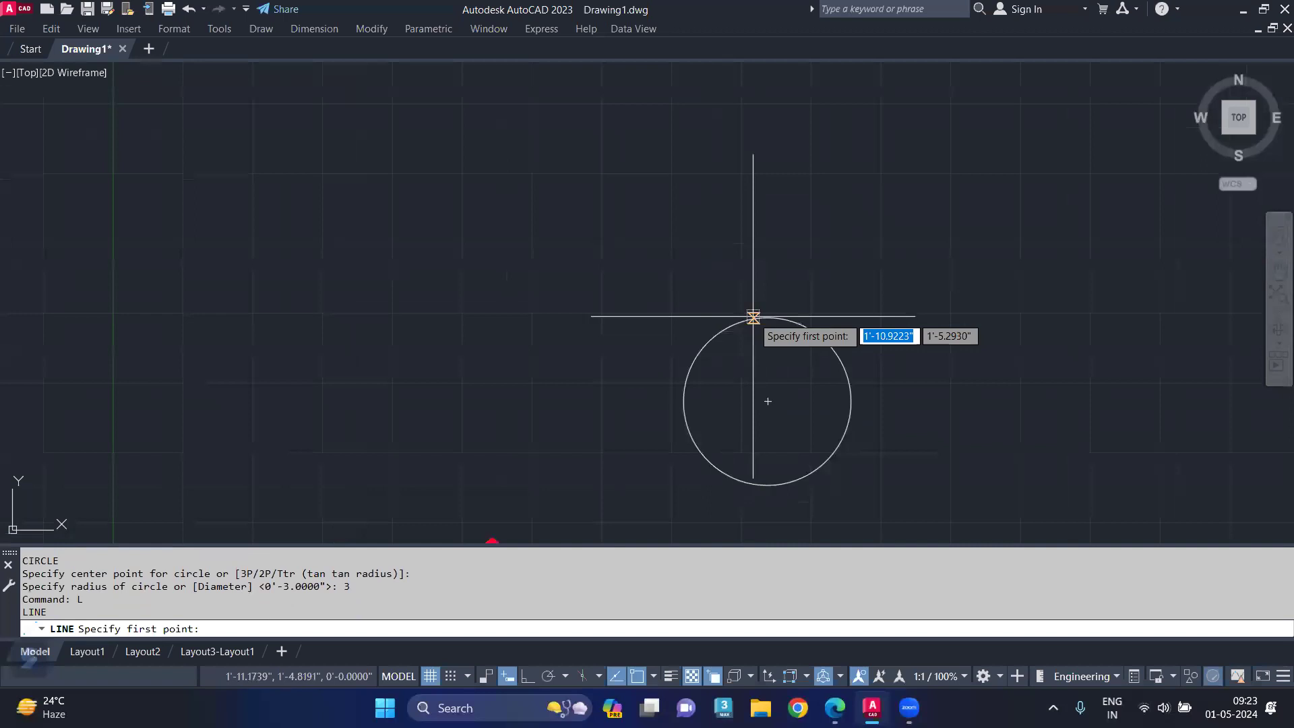
click(767, 318)
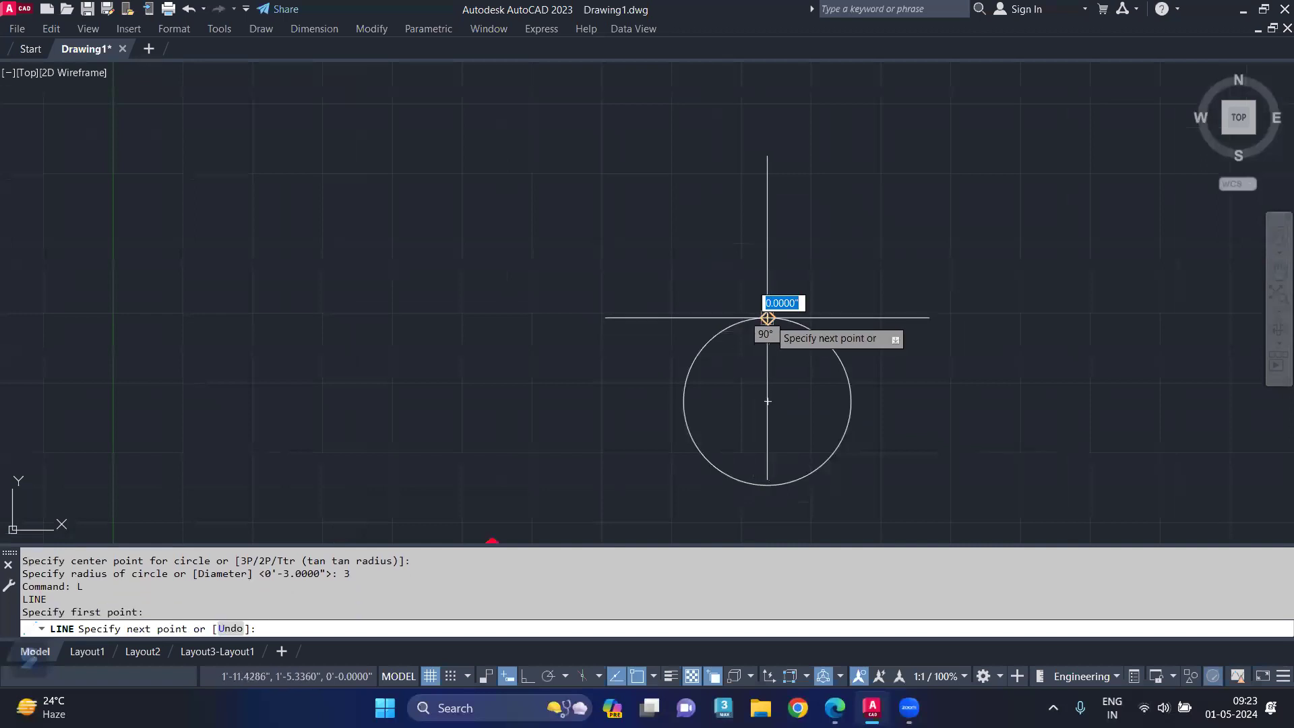
click(767, 402)
key(Return)
- Rotate the radial line 30° about the circle's centre
click(768, 355)
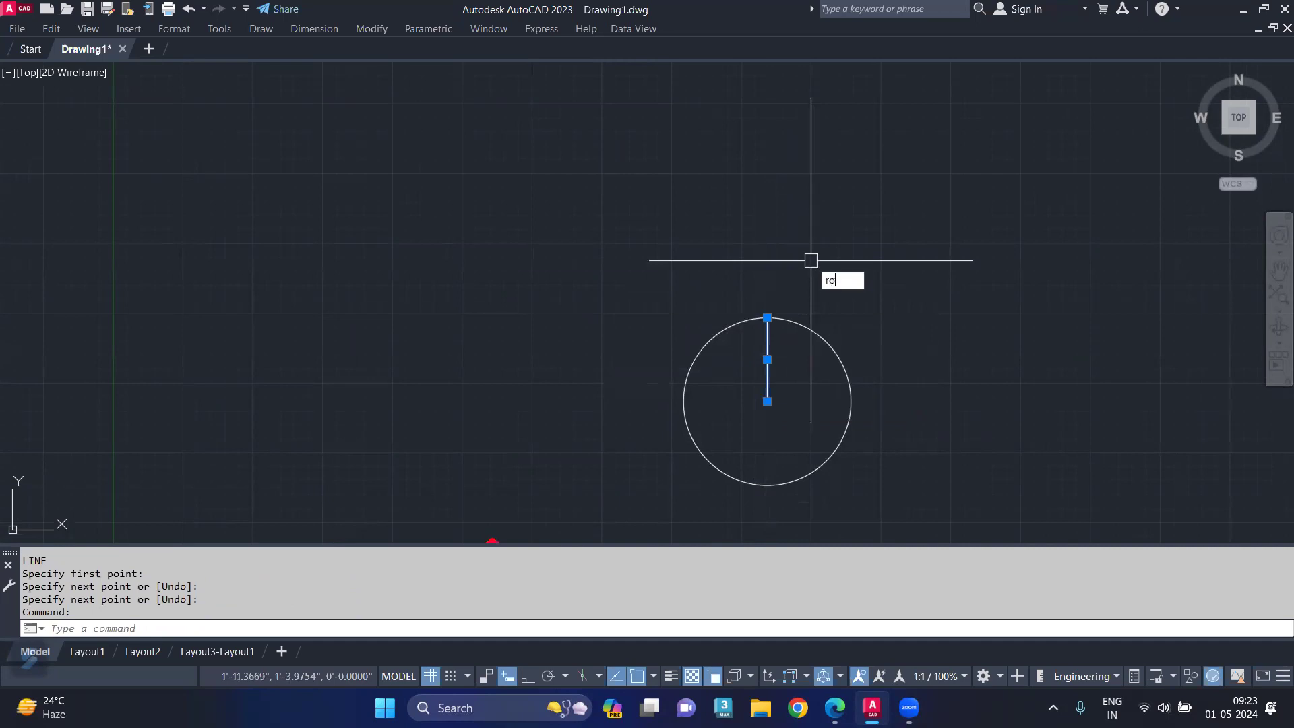
key(Return)
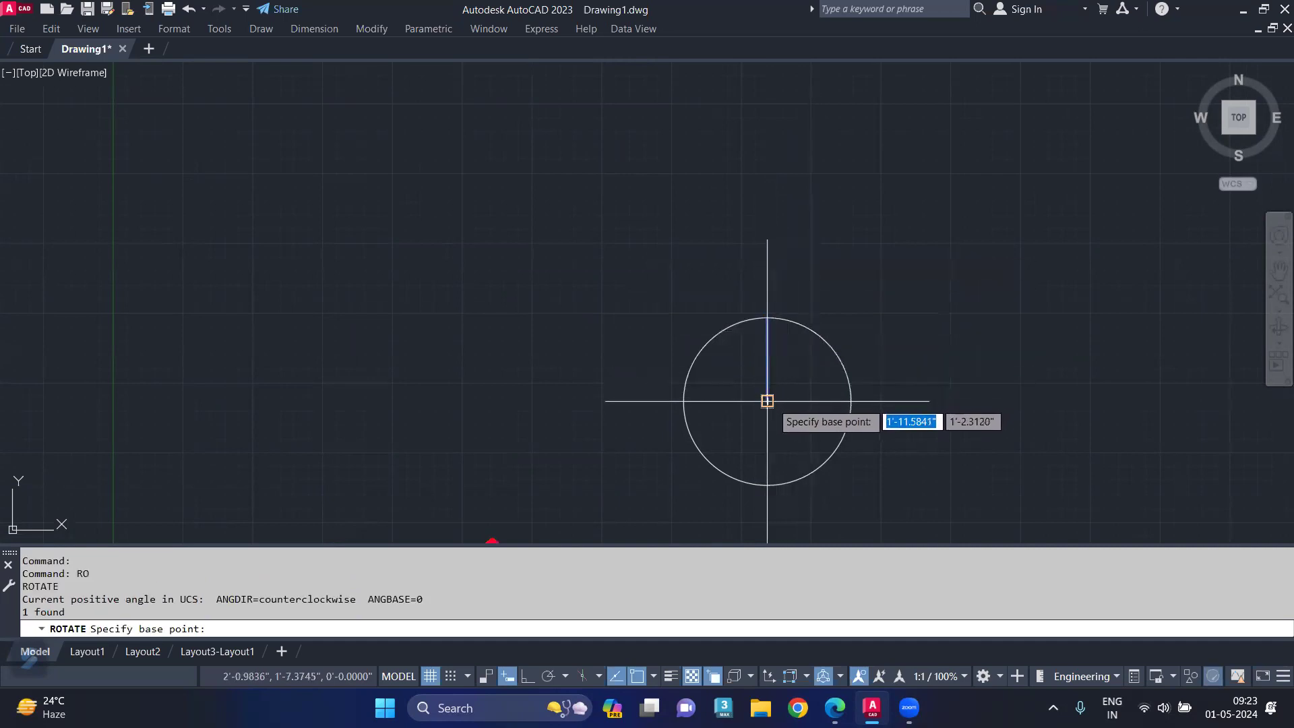
click(767, 401)
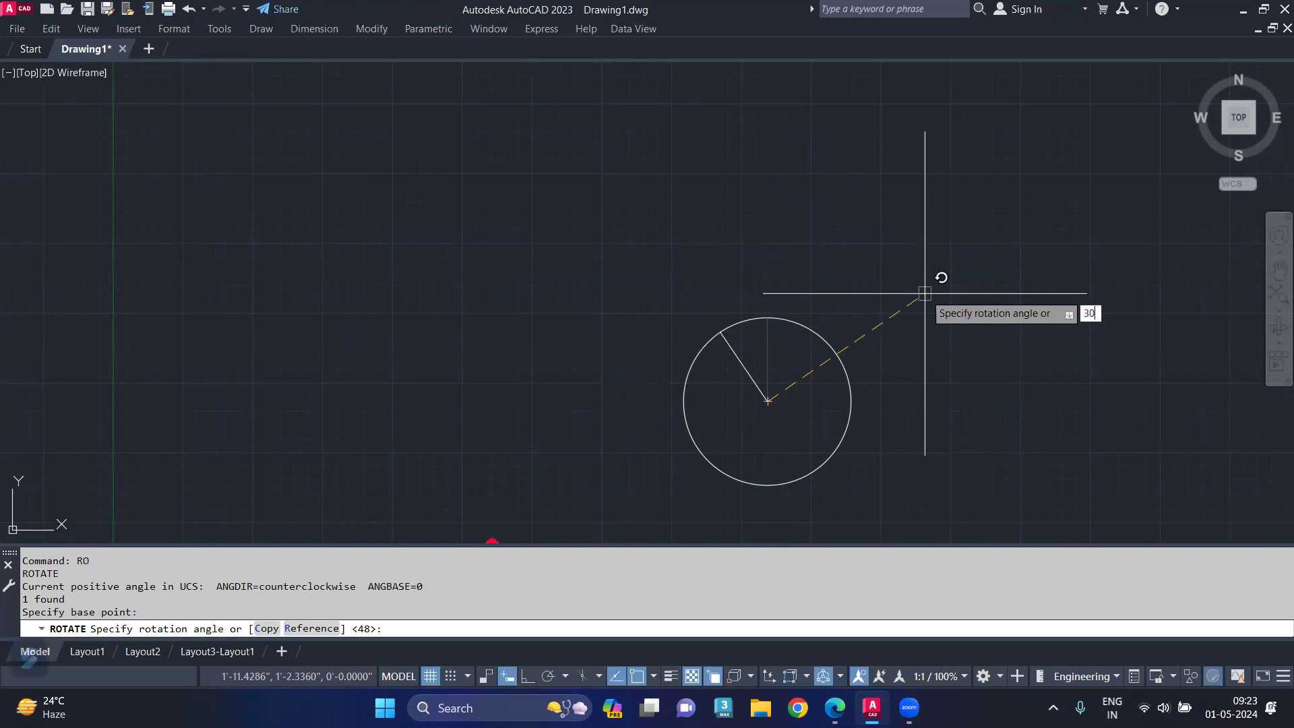
key(Return)
scroll(747, 376, up, 1)
scroll(758, 378, up, 1)
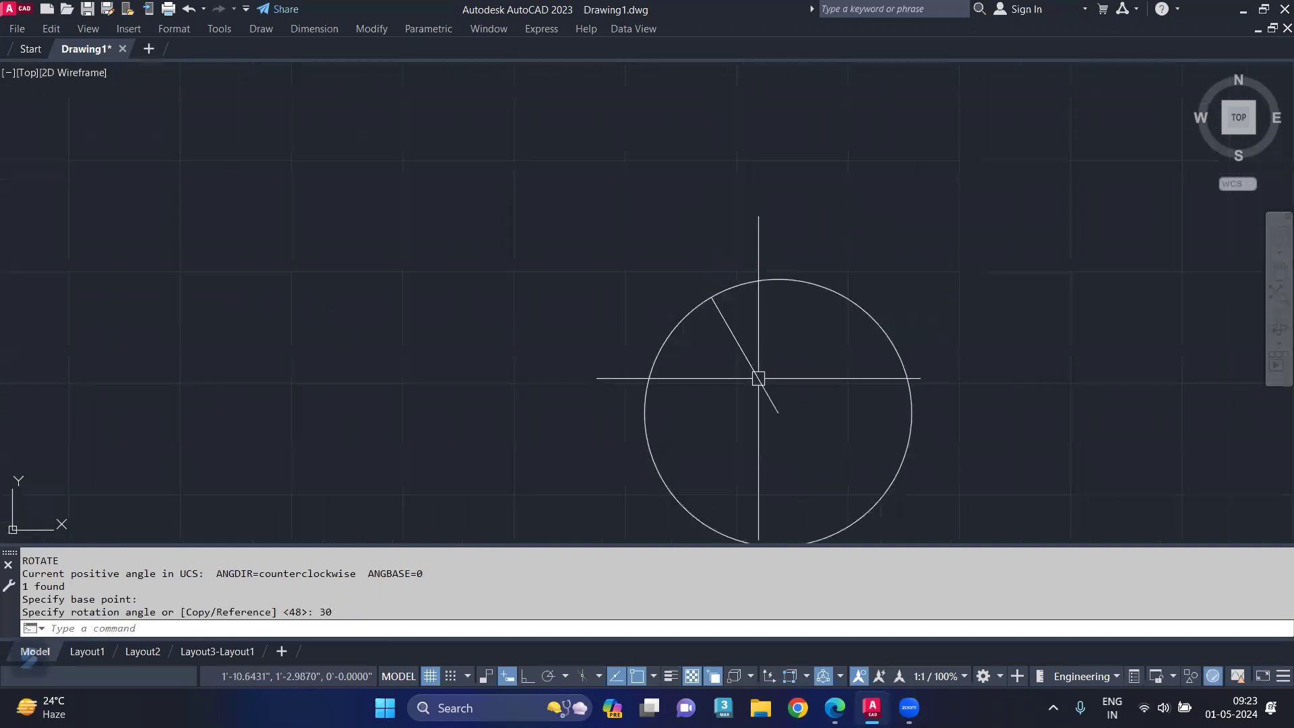
text(b)
- Draw a concentric 0.75-radius circle at the line's lower end
key(Return)
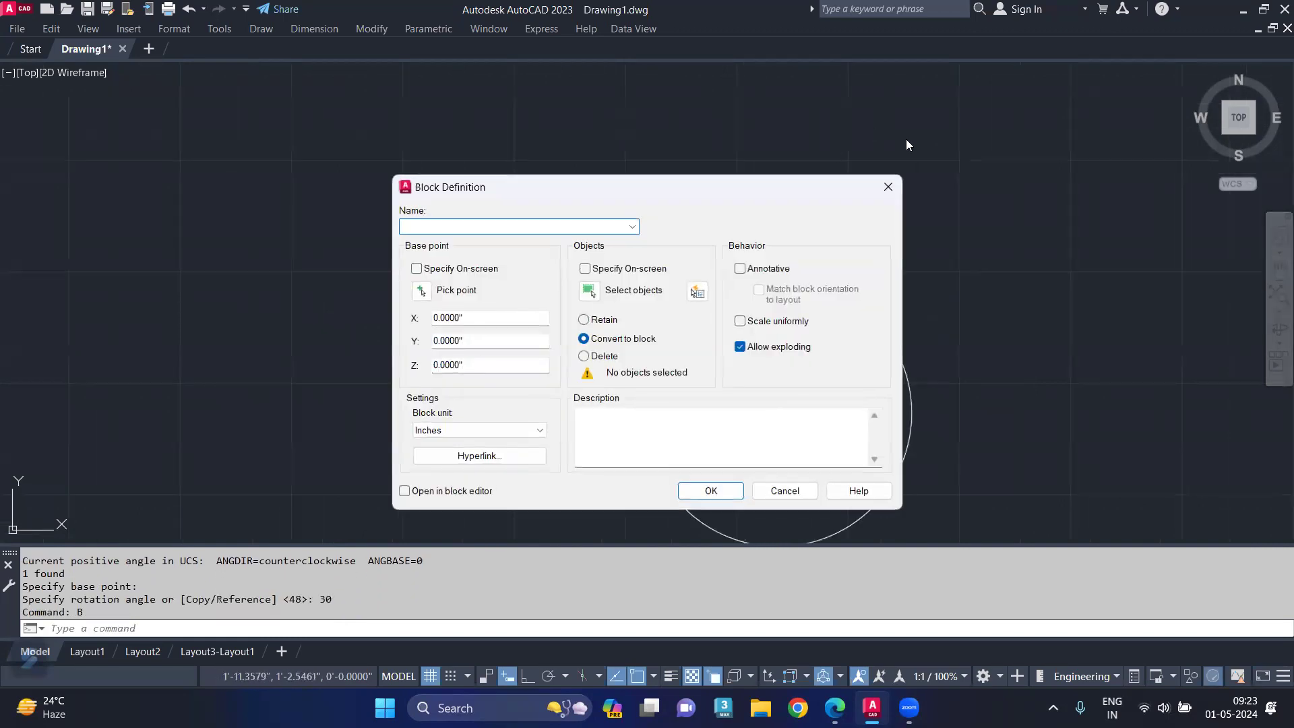
click(898, 193)
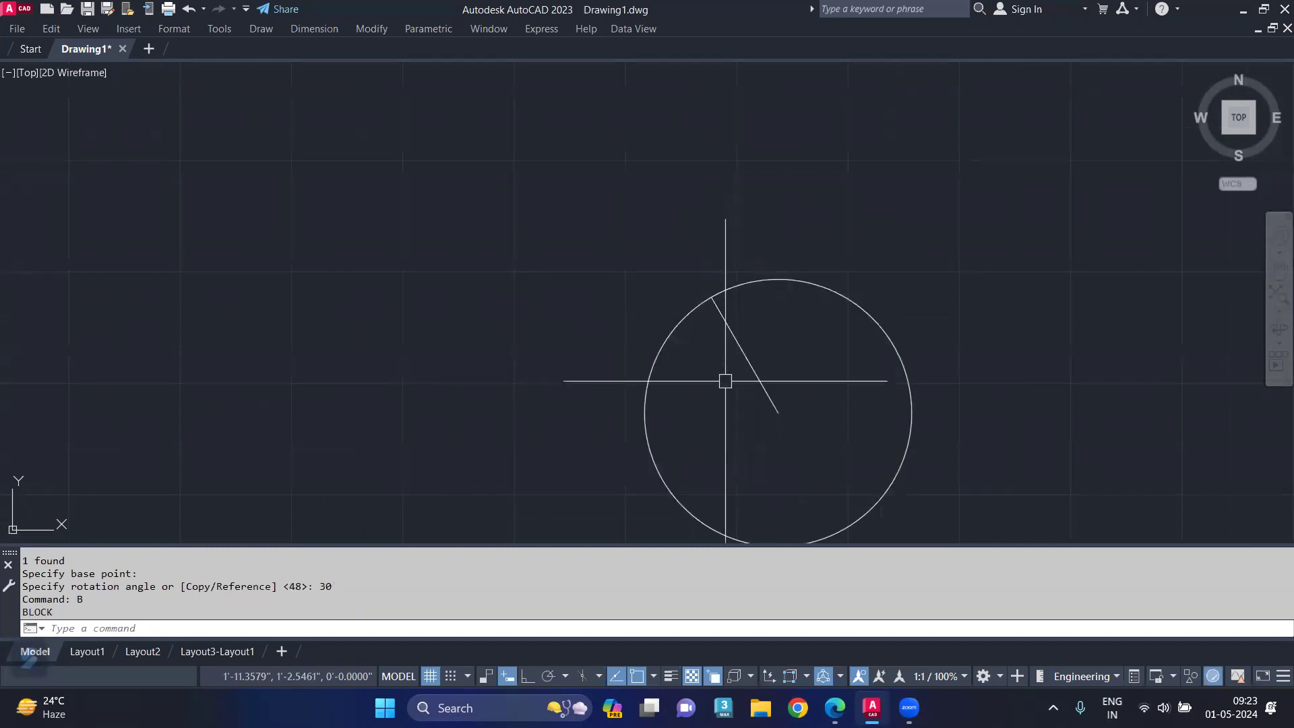
text(c)
key(Return)
click(778, 413)
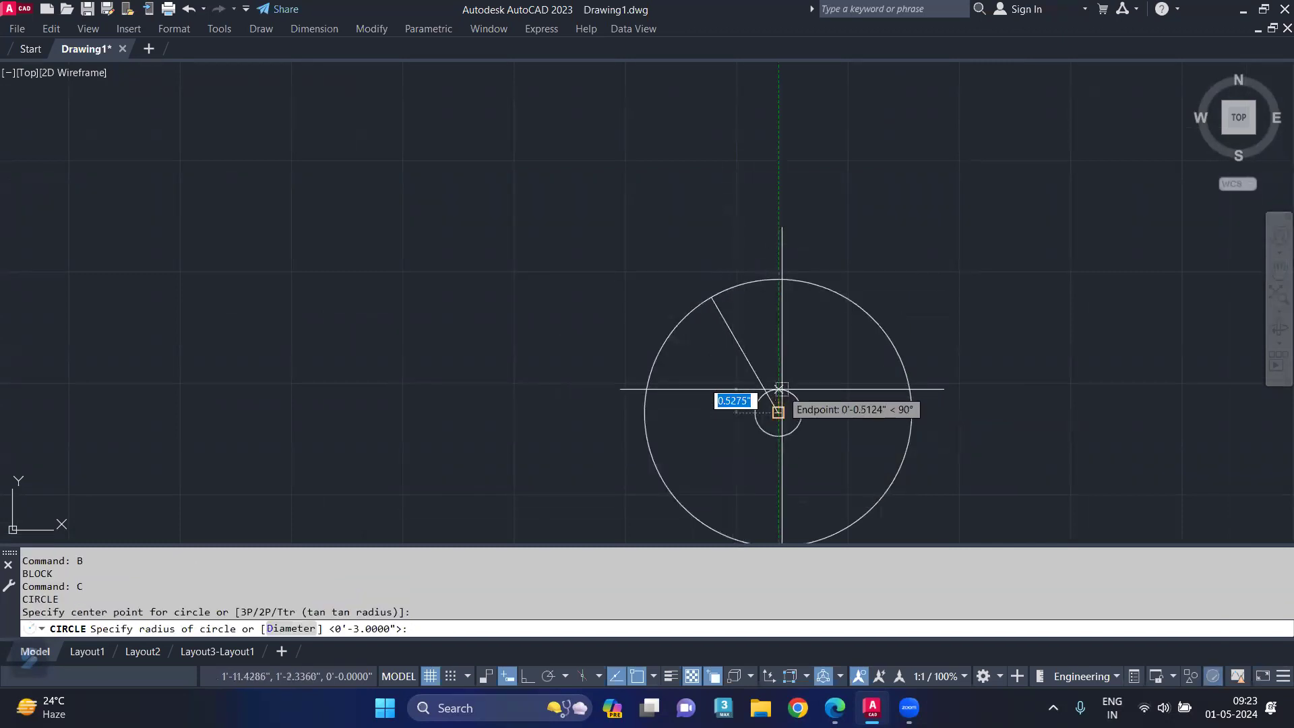
text(.)
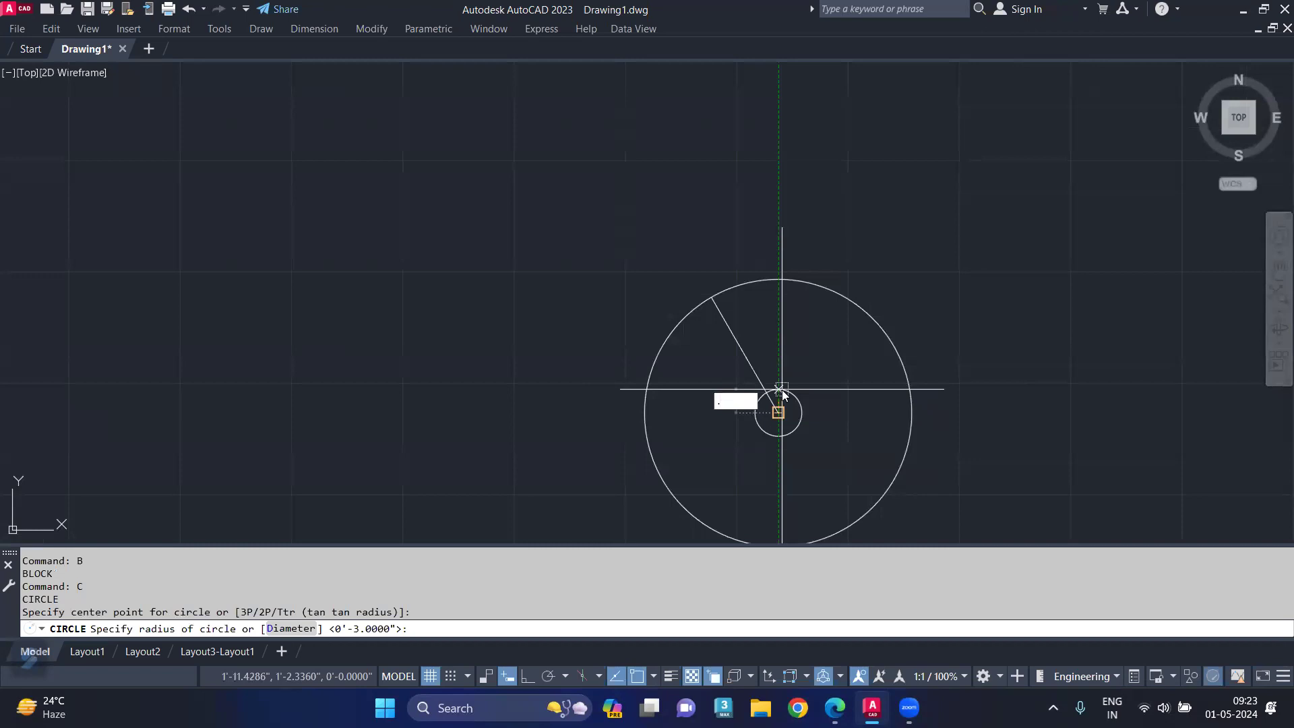
text(75)
key(Return)
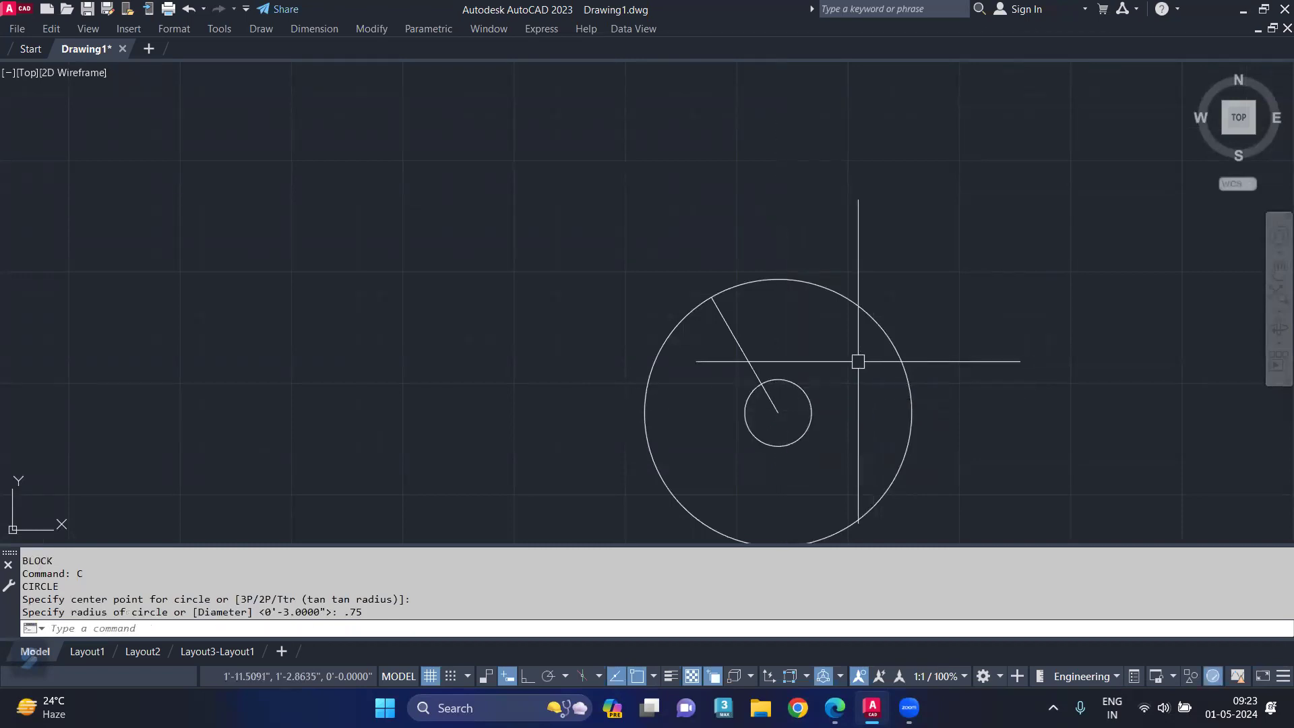
- Mirror the slanted line about a vertical axis through the centre, keeping the original
click(736, 327)
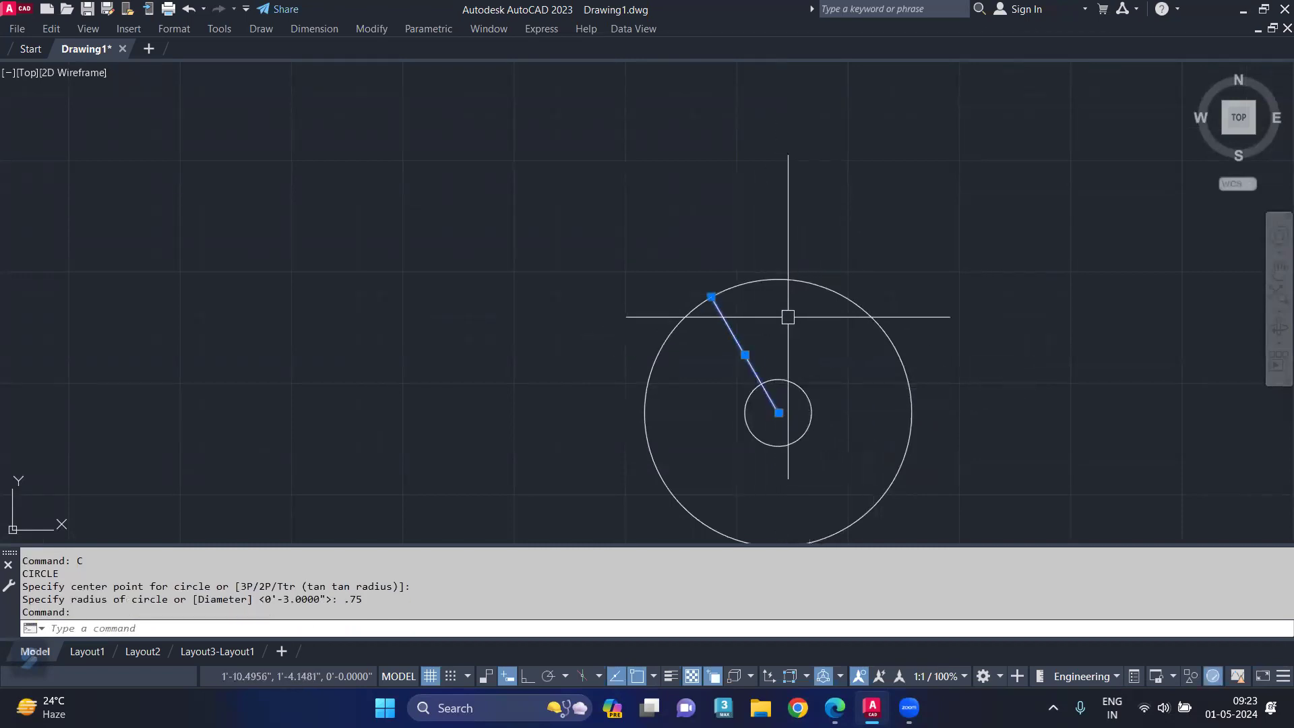
text(mi)
key(Return)
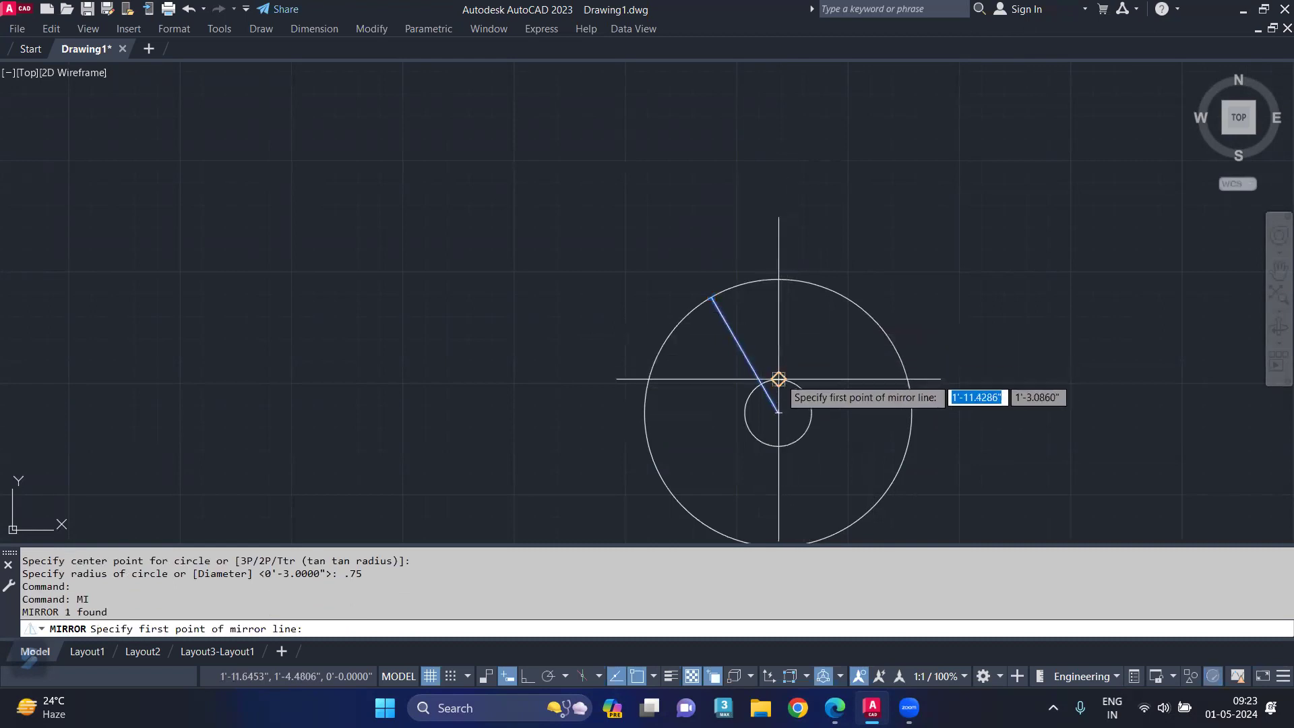
click(779, 379)
click(780, 442)
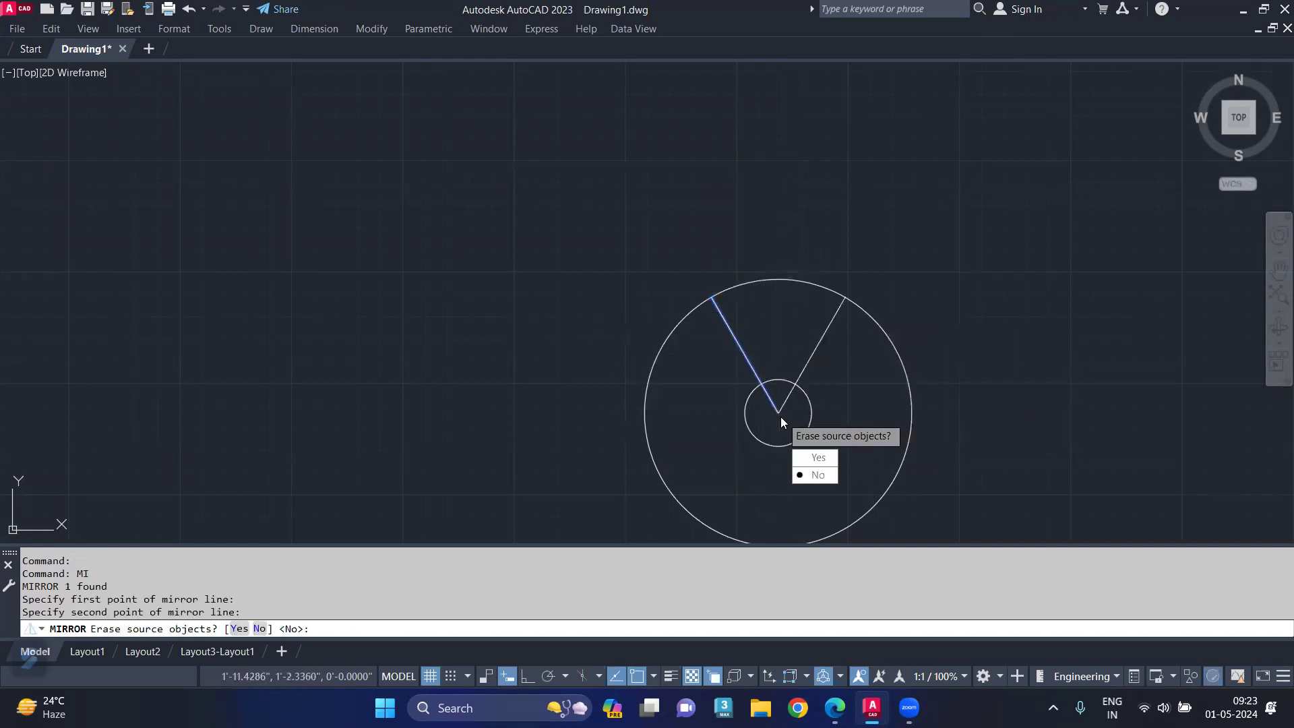
key(Return)
scroll(778, 407, up, 2)
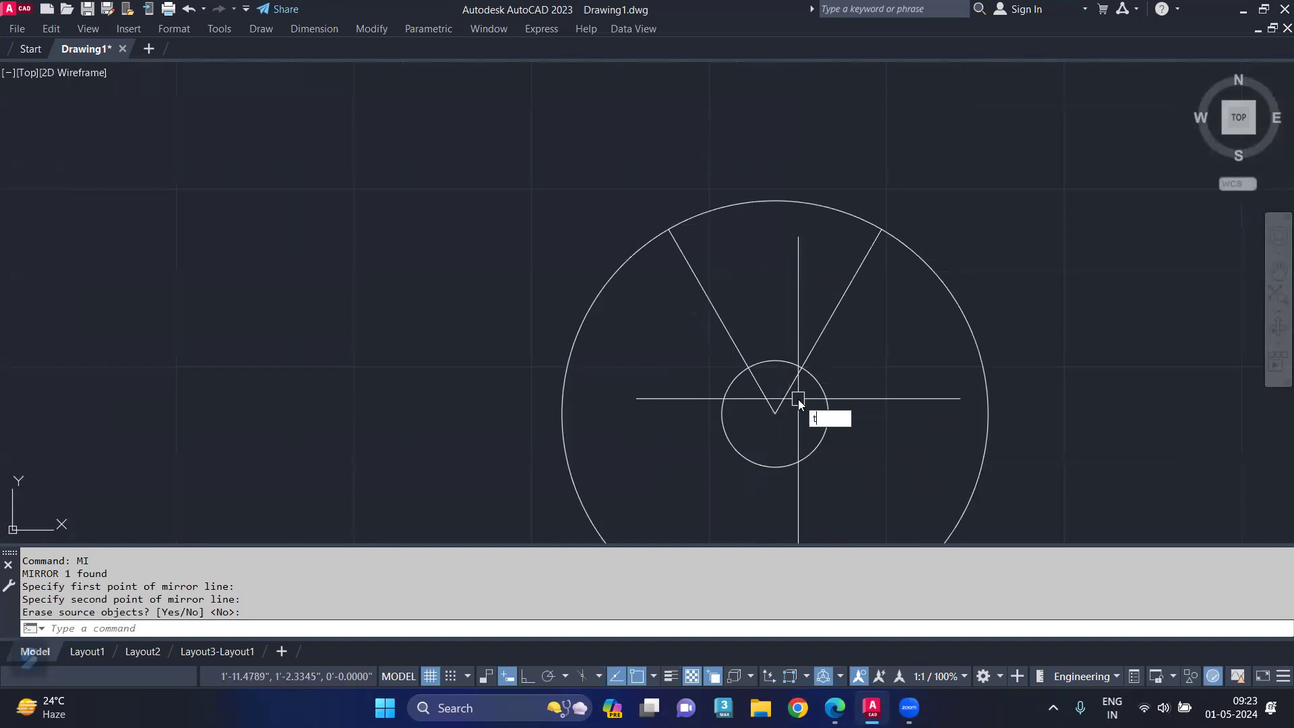
- Trim the lines and both circles' lower arcs to leave the fan-shaped sector
text(r)
key(Return)
click(789, 385)
click(767, 459)
click(939, 283)
key(Escape)
scroll(733, 237, up, 2)
middle_drag(731, 234, 775, 290)
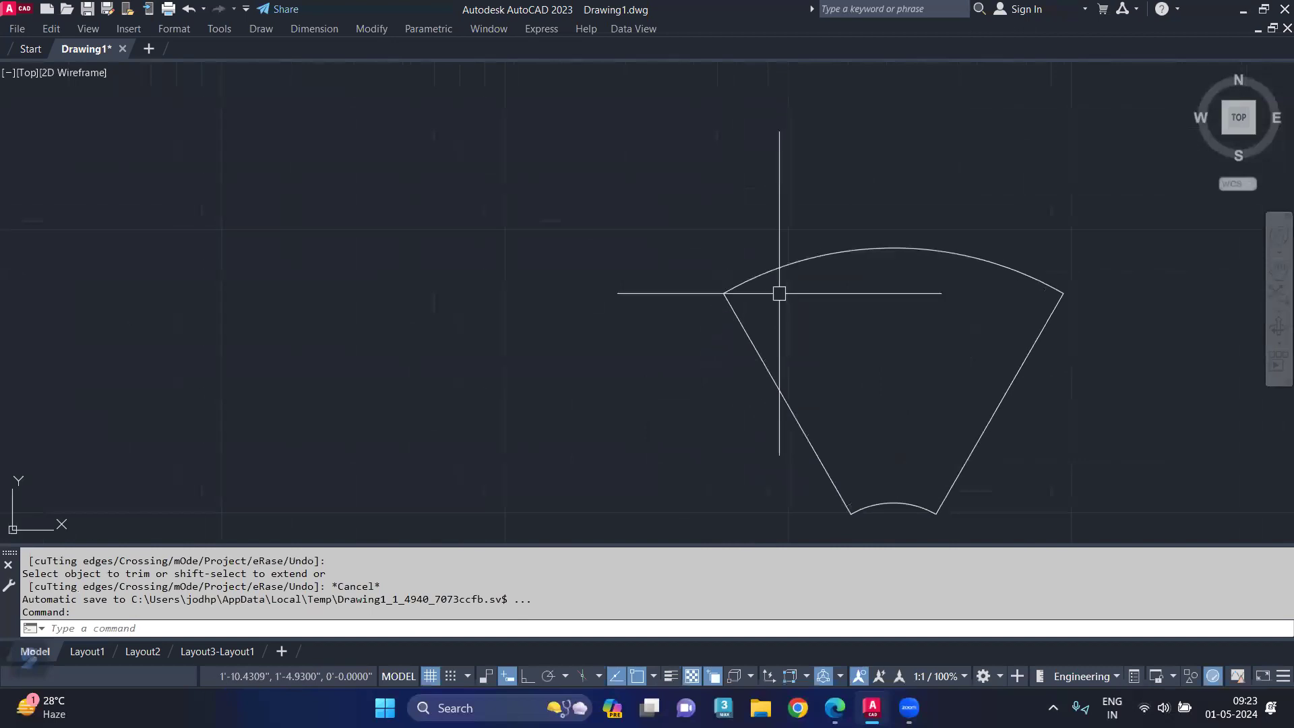
- Try a radius-1 fillet on the petal's left side, then cancel it
text(F)
key(Return)
text(r)
key(Return)
text(1)
key(Return)
click(750, 320)
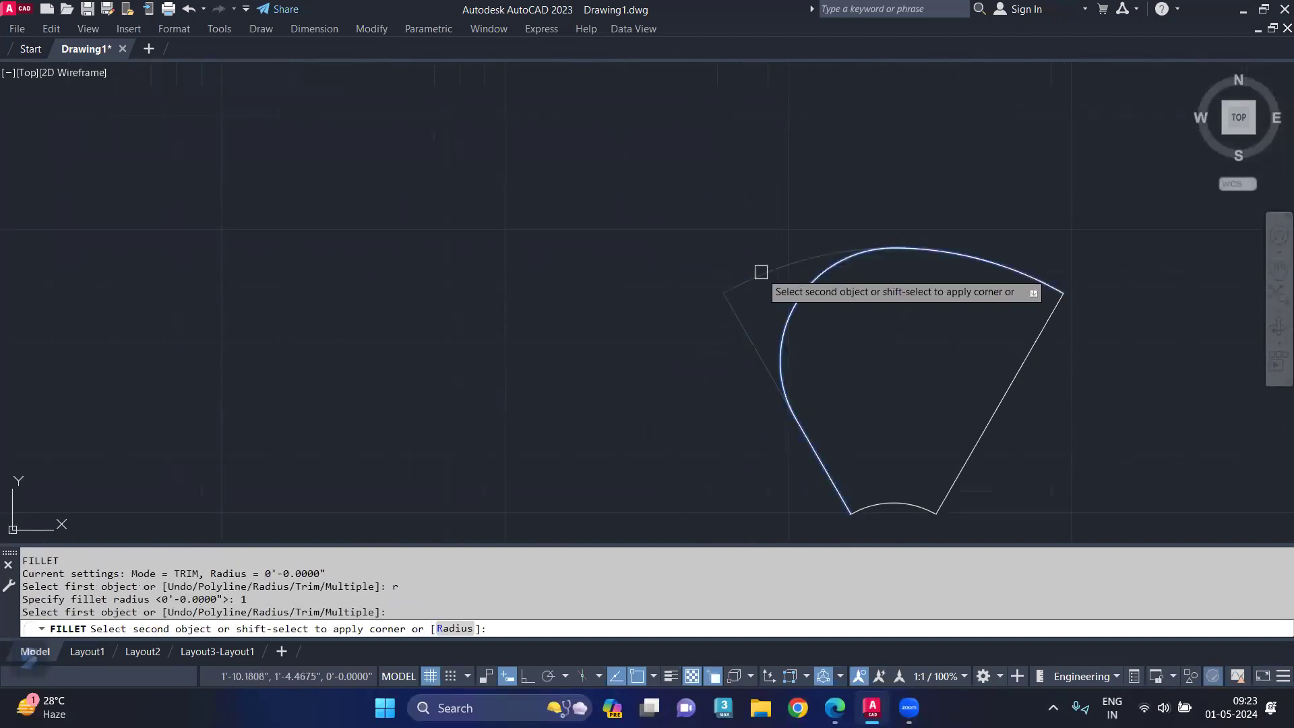
key(Escape)
- Restart the fillet at radius 0.5 and cancel a mistaken fence selection
key(Return)
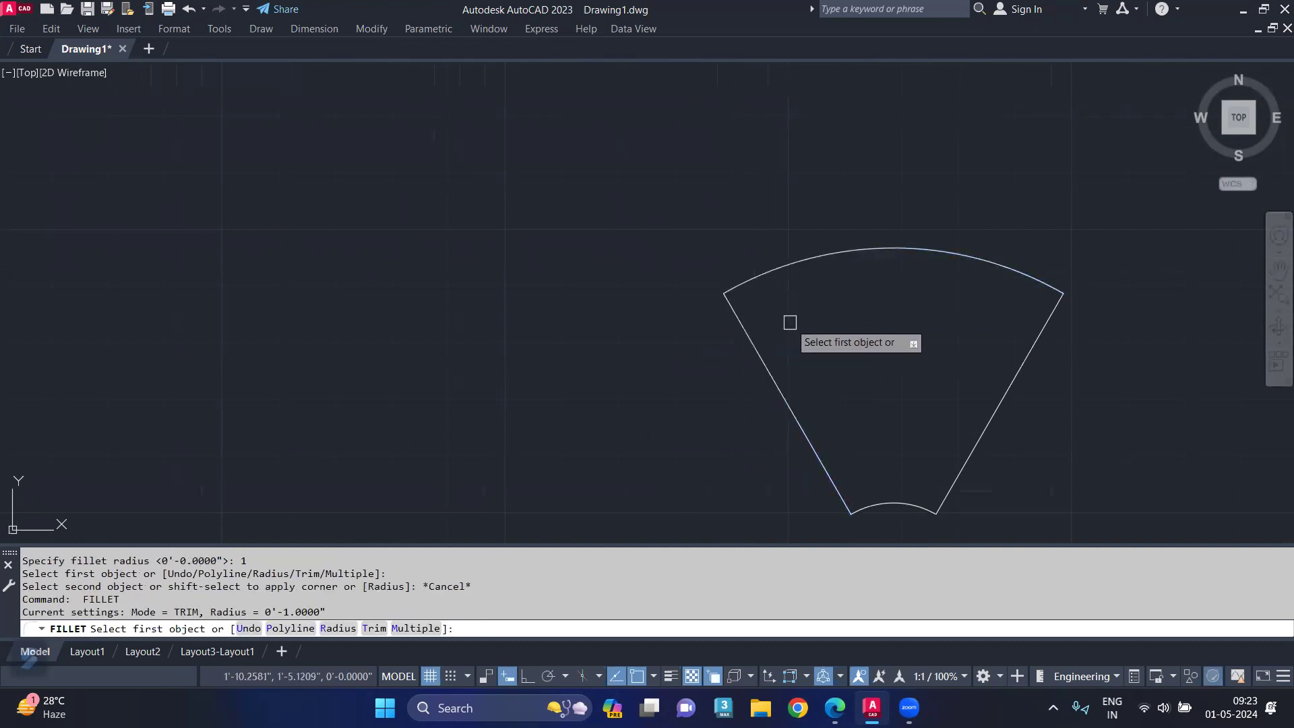
text(f)
key(Return)
text(r)
key(Return)
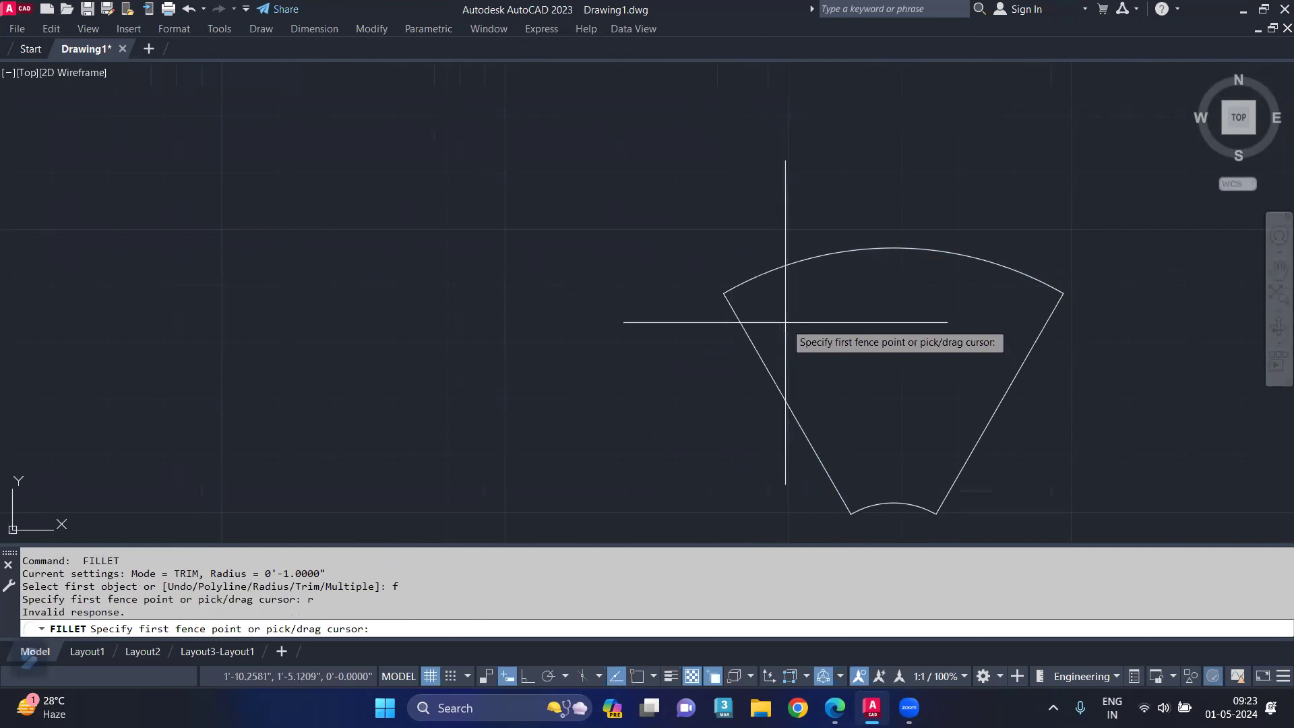
text(.5)
key(Return)
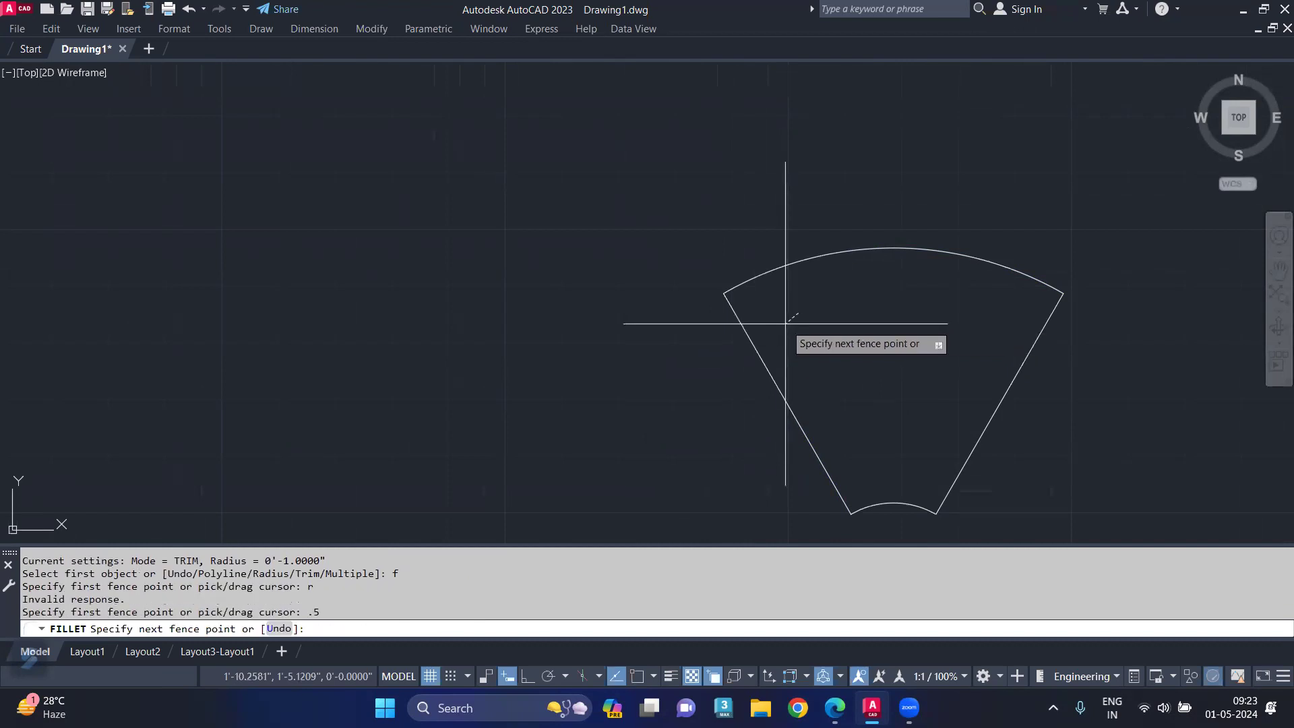
key(Escape)
text(F)
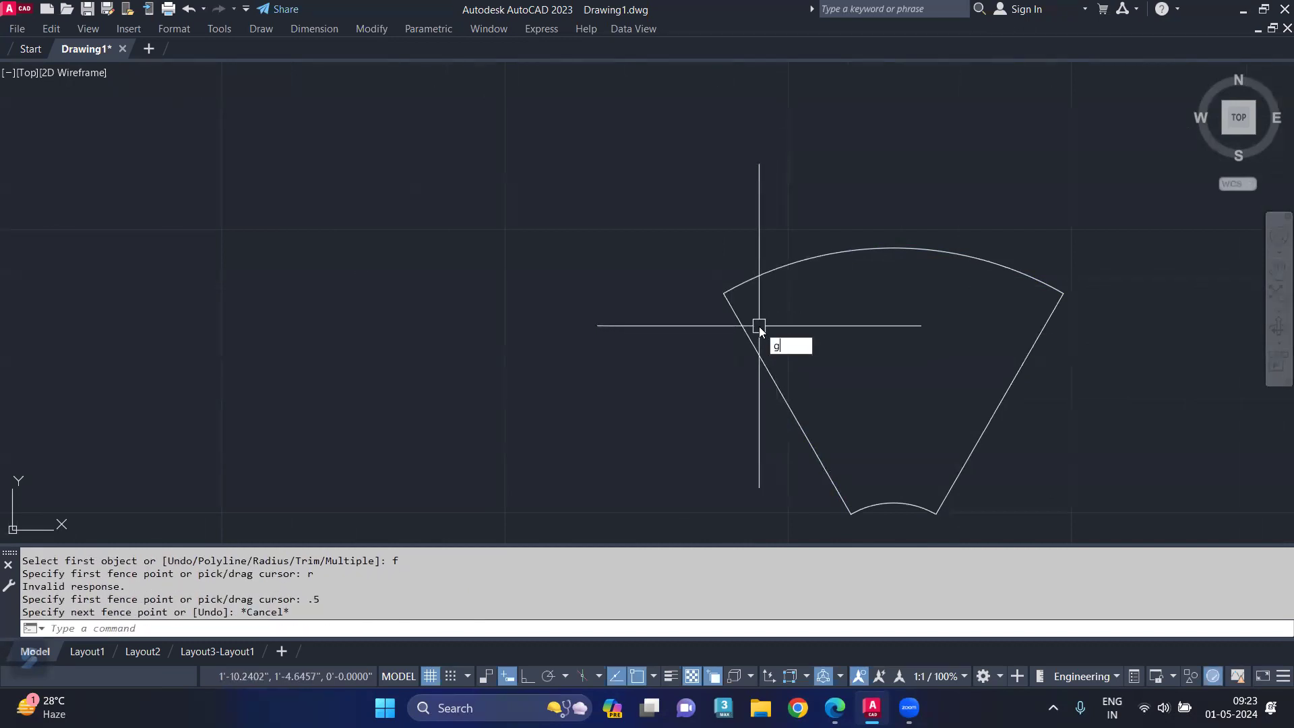
key(Escape)
- Fillet the top-left and top-right corners into the top arc at 0.5 radius
text(F)
key(Return)
text(r)
key(Return)
text(.5)
key(Return)
click(759, 336)
click(783, 264)
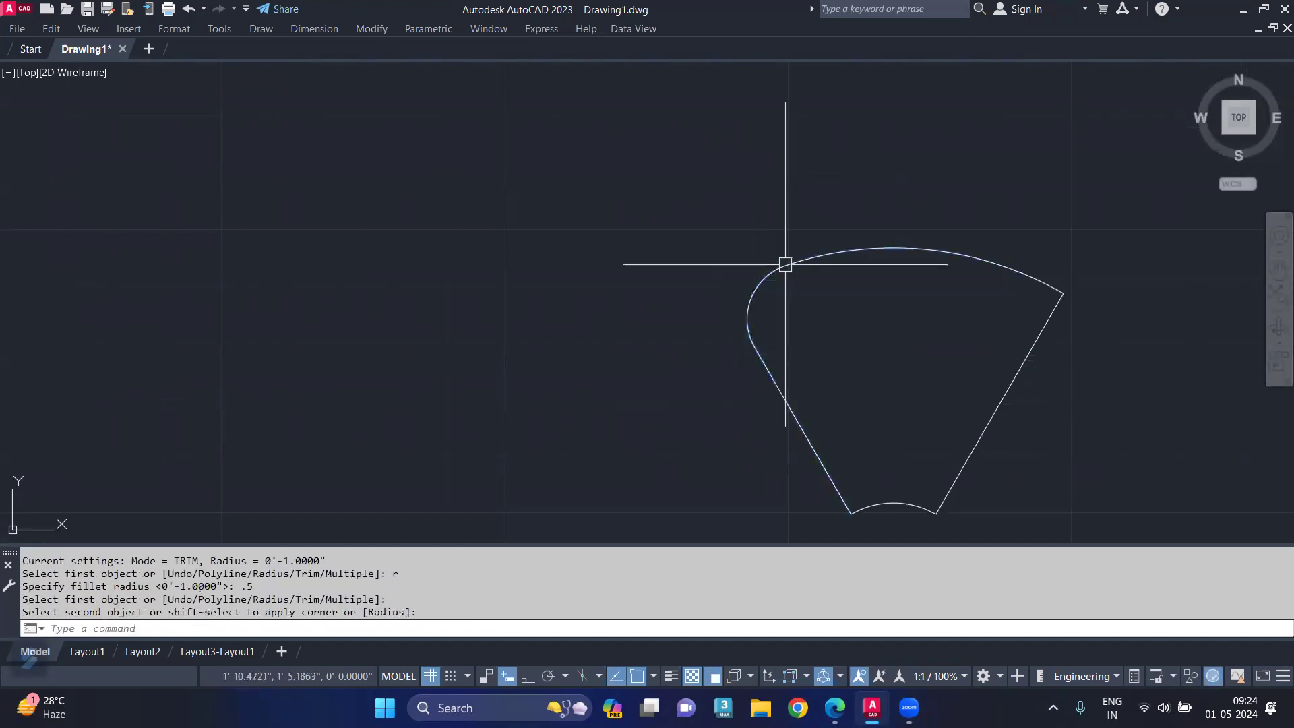
- Round both bottom corners at 0.5 radius, then undo those bottom roundings
key(Return)
click(1029, 275)
click(1049, 329)
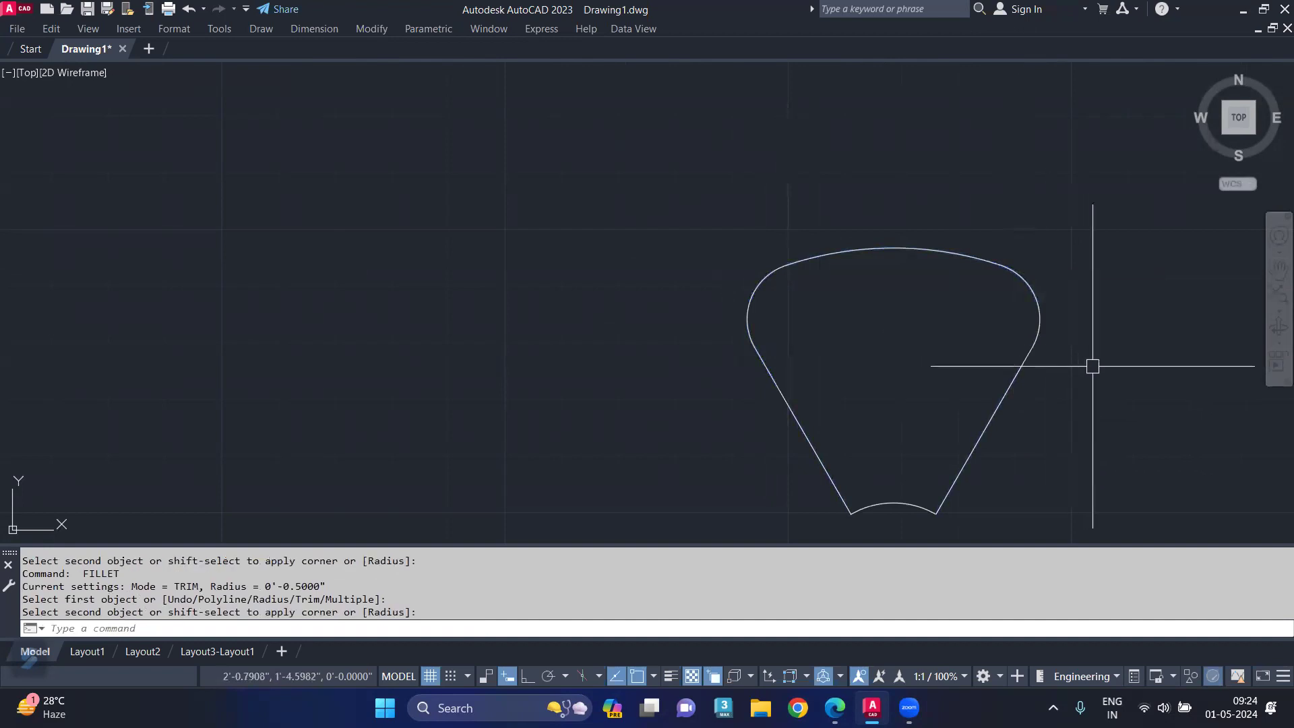
middle_drag(1076, 352, 1061, 283)
scroll(893, 452, up, 2)
key(Return)
click(907, 403)
click(949, 388)
key(Return)
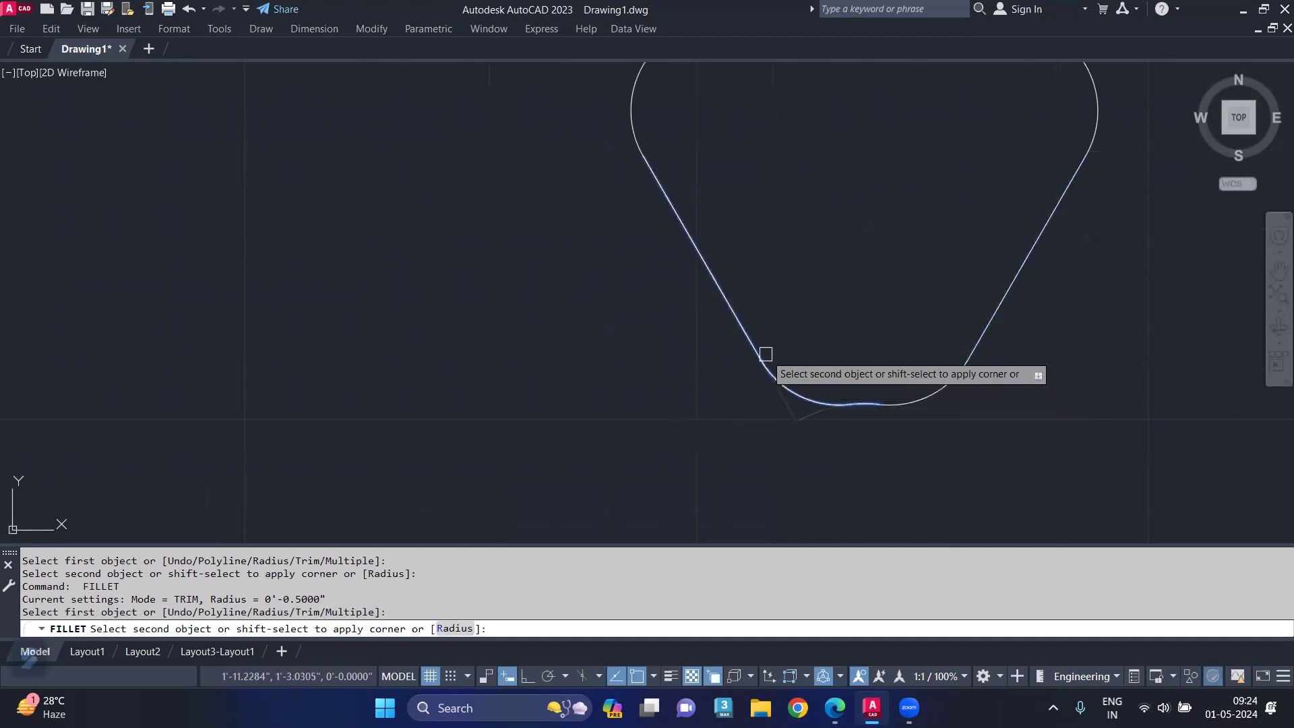
click(762, 353)
scroll(904, 309, down, 3)
scroll(892, 370, down, 2)
key(ctrl+z)
key(ctrl+z)
key(ctrl+z)
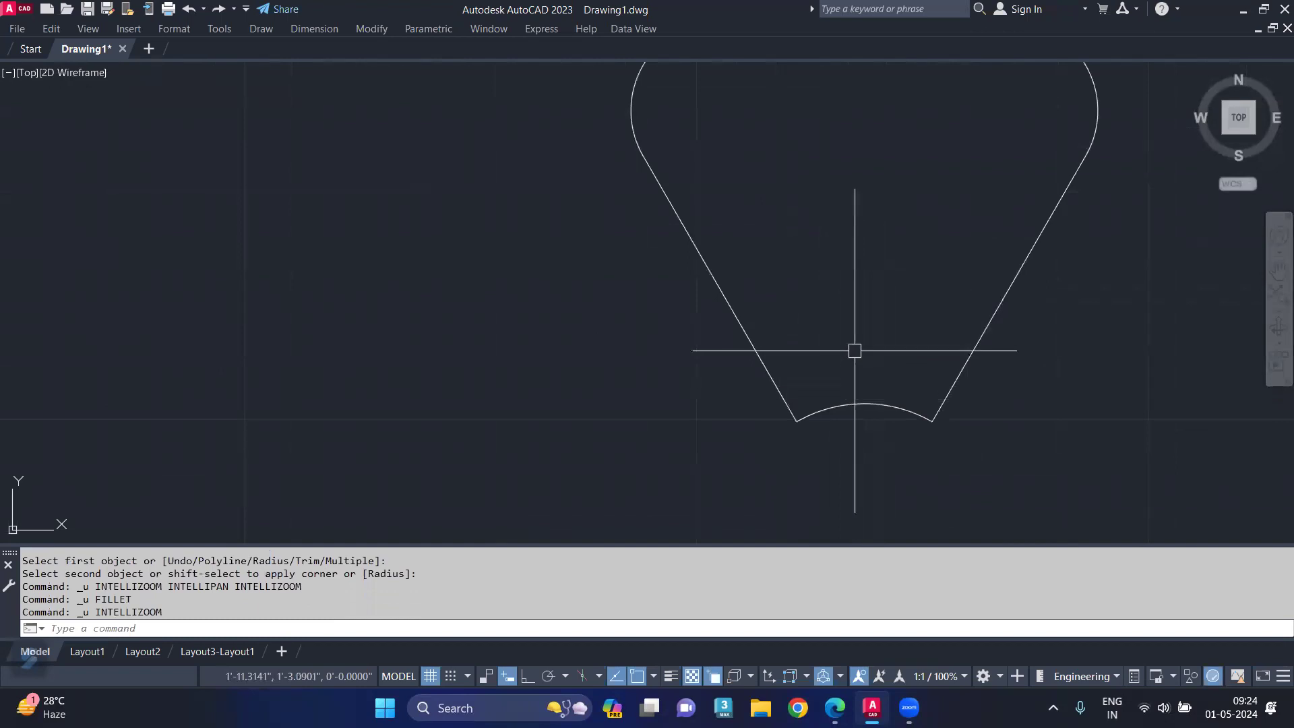
- Fillet the left side into the bottom arc with a 0.25 radius
text(f)
key(Return)
text(r)
key(Return)
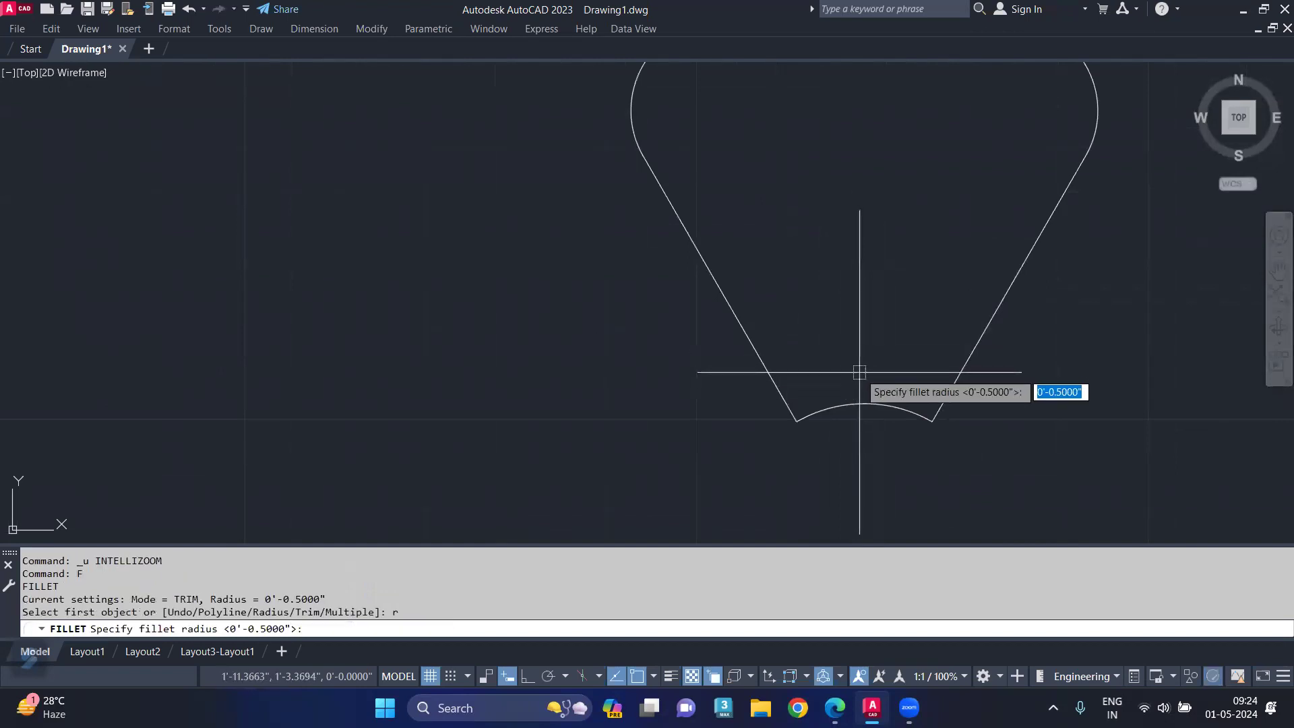
text(25)
key(Return)
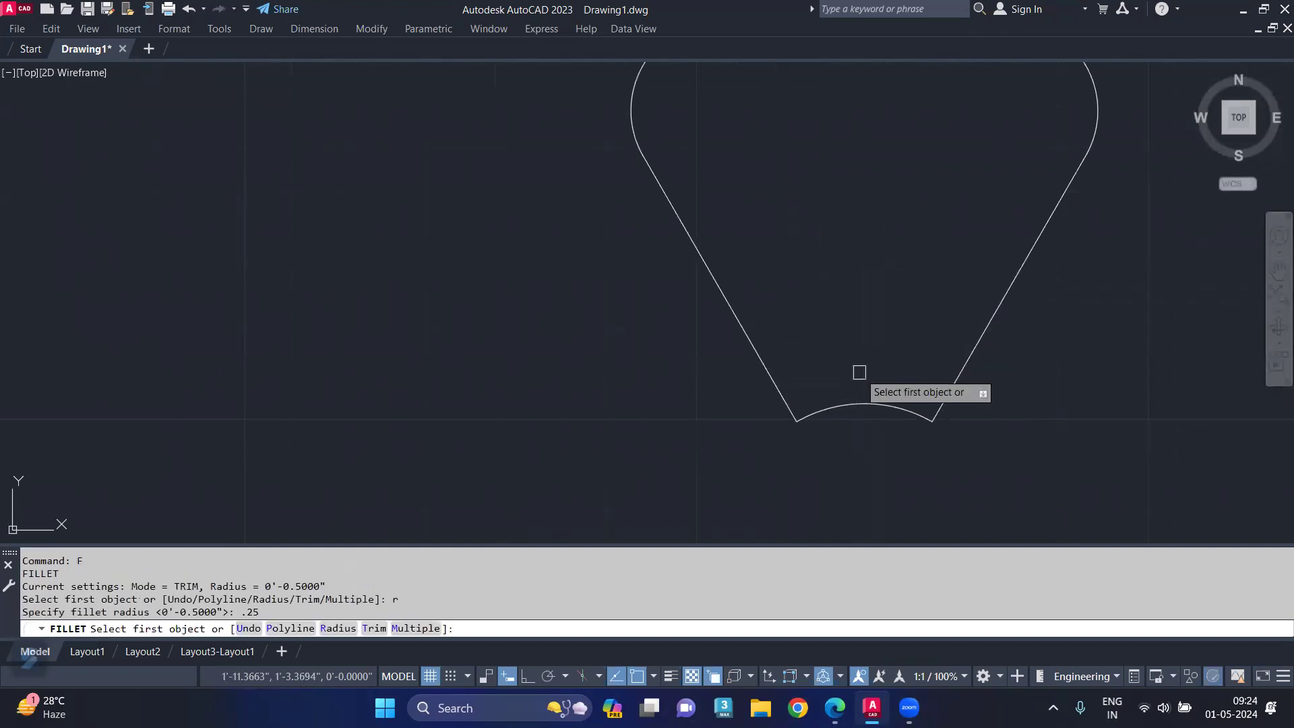
click(814, 404)
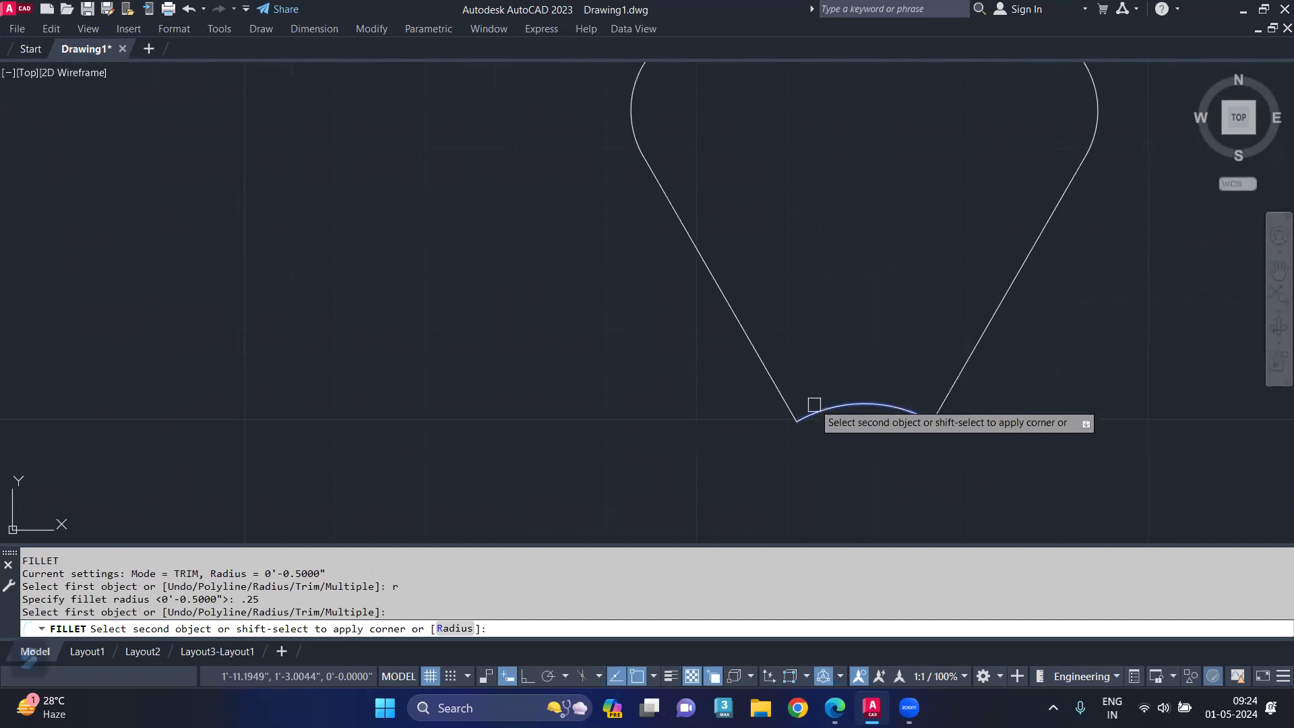
click(781, 378)
- Fillet the right side into the bottom arc at the same 0.25 radius
key(Return)
click(951, 392)
click(905, 409)
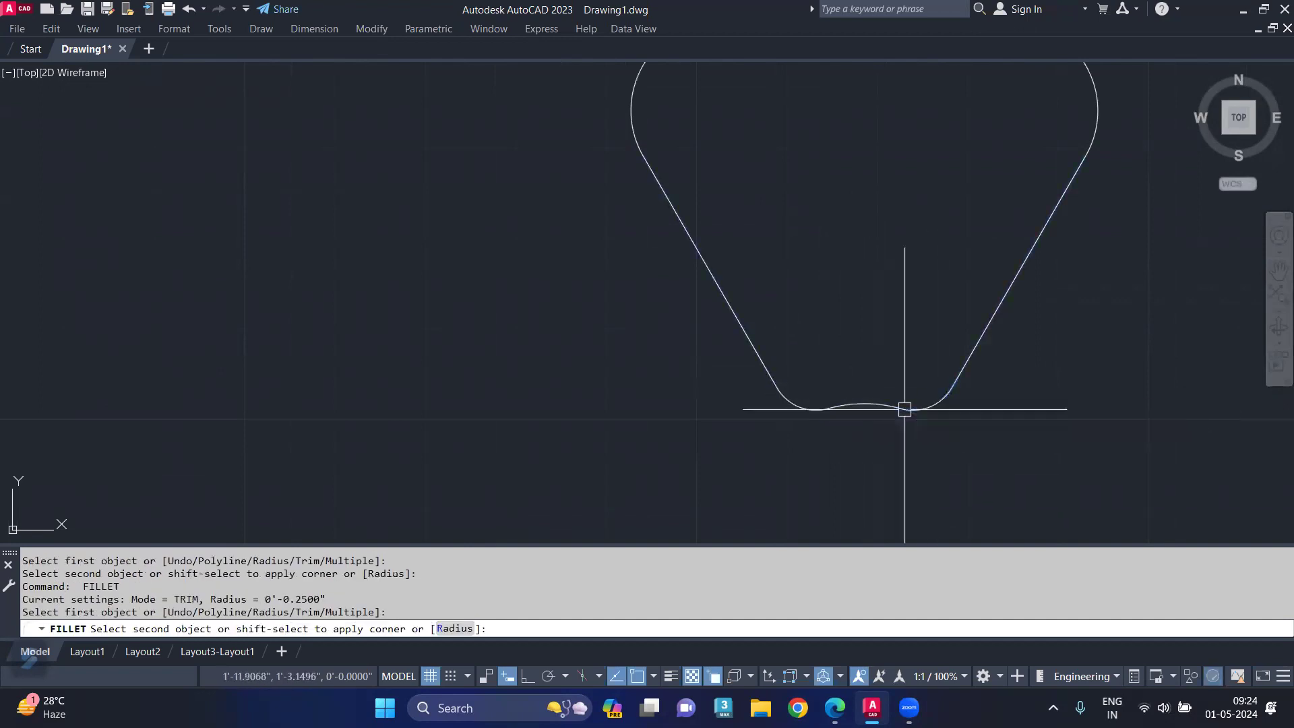
scroll(890, 391, down, 2)
key(Escape)
scroll(865, 436, up, 2)
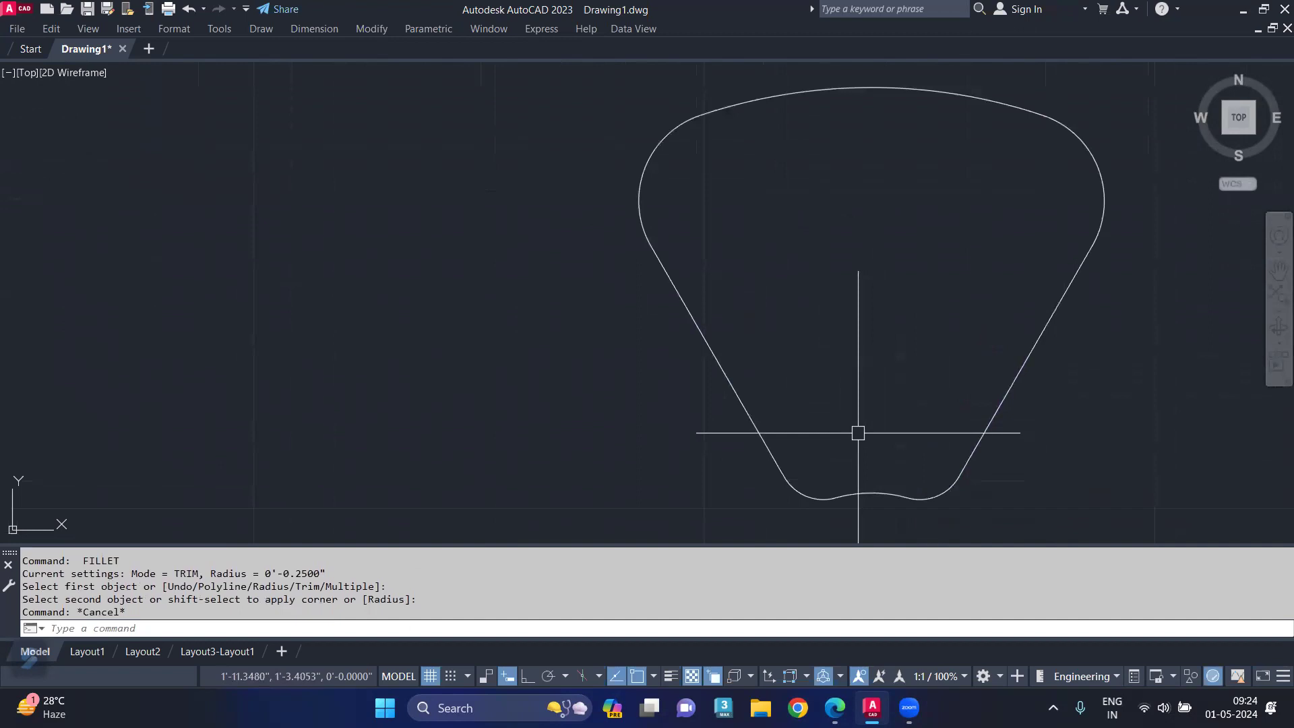
text(l)
key(Return)
- Draw a vertical centre vein and a slanted vein on the petal's left
click(874, 492)
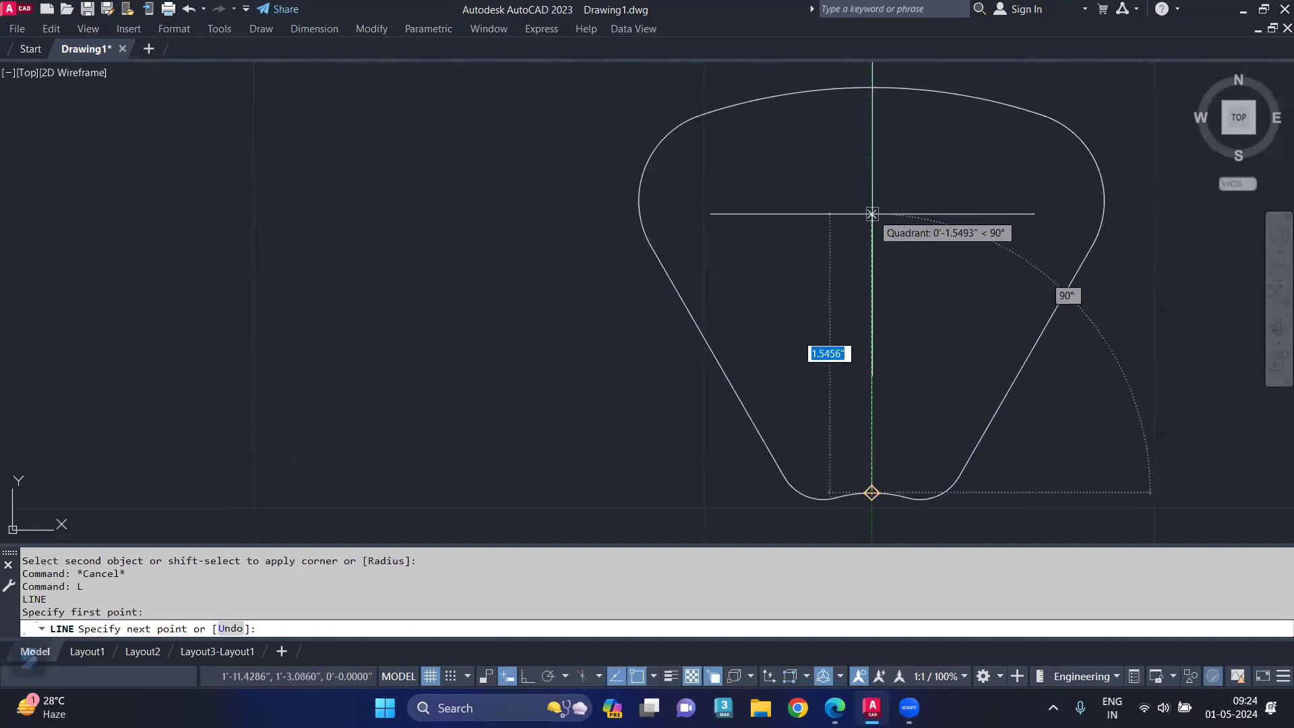
click(873, 160)
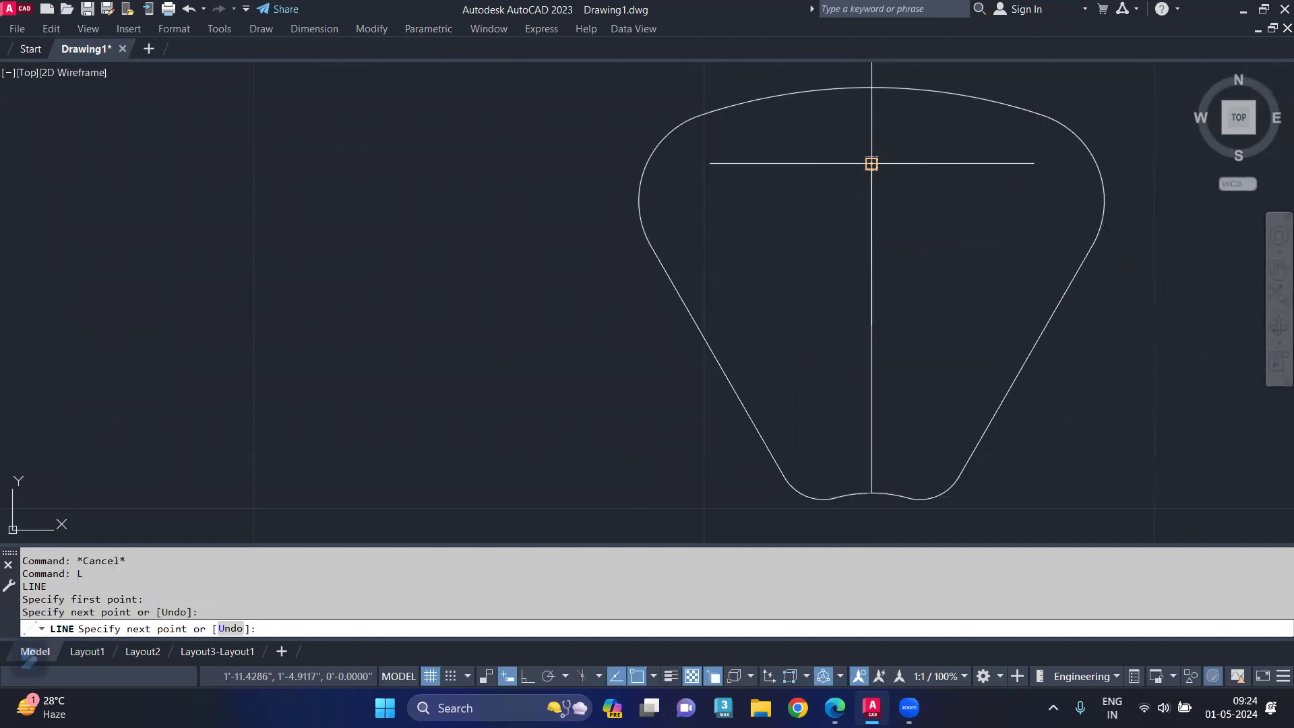
key(Return)
key(Return)
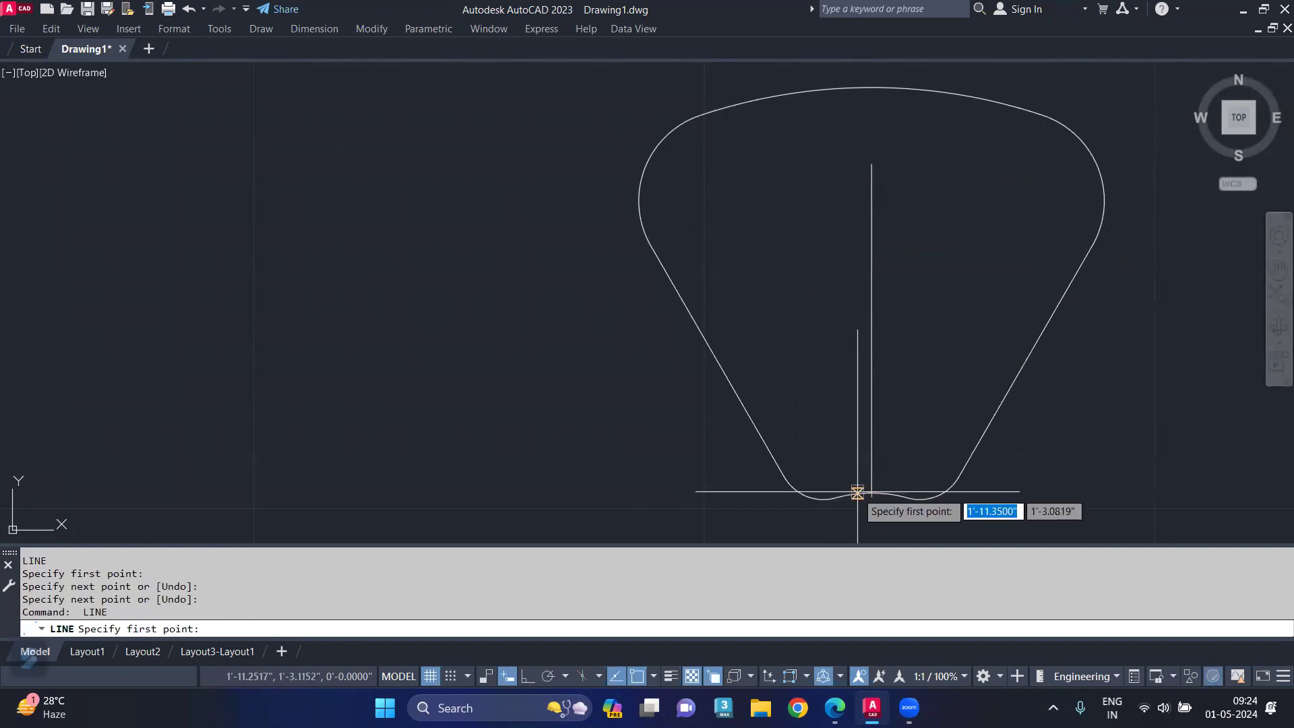
click(823, 453)
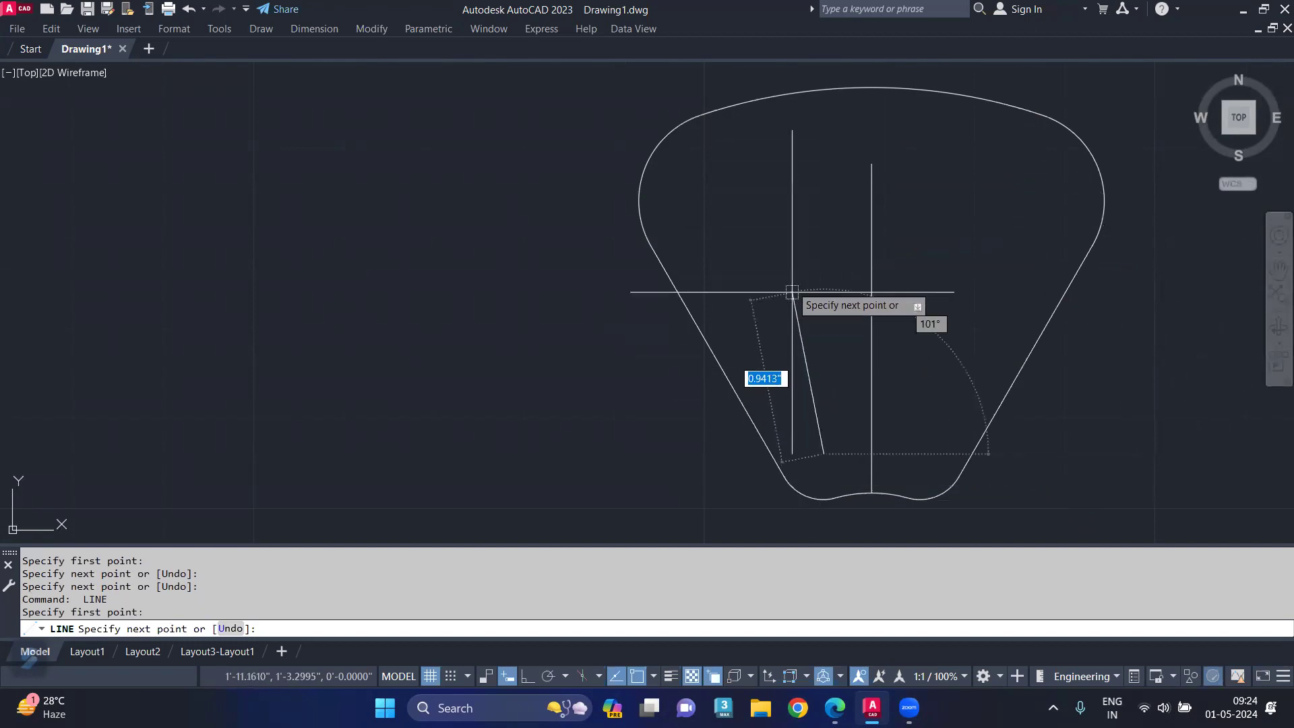
click(760, 197)
key(Escape)
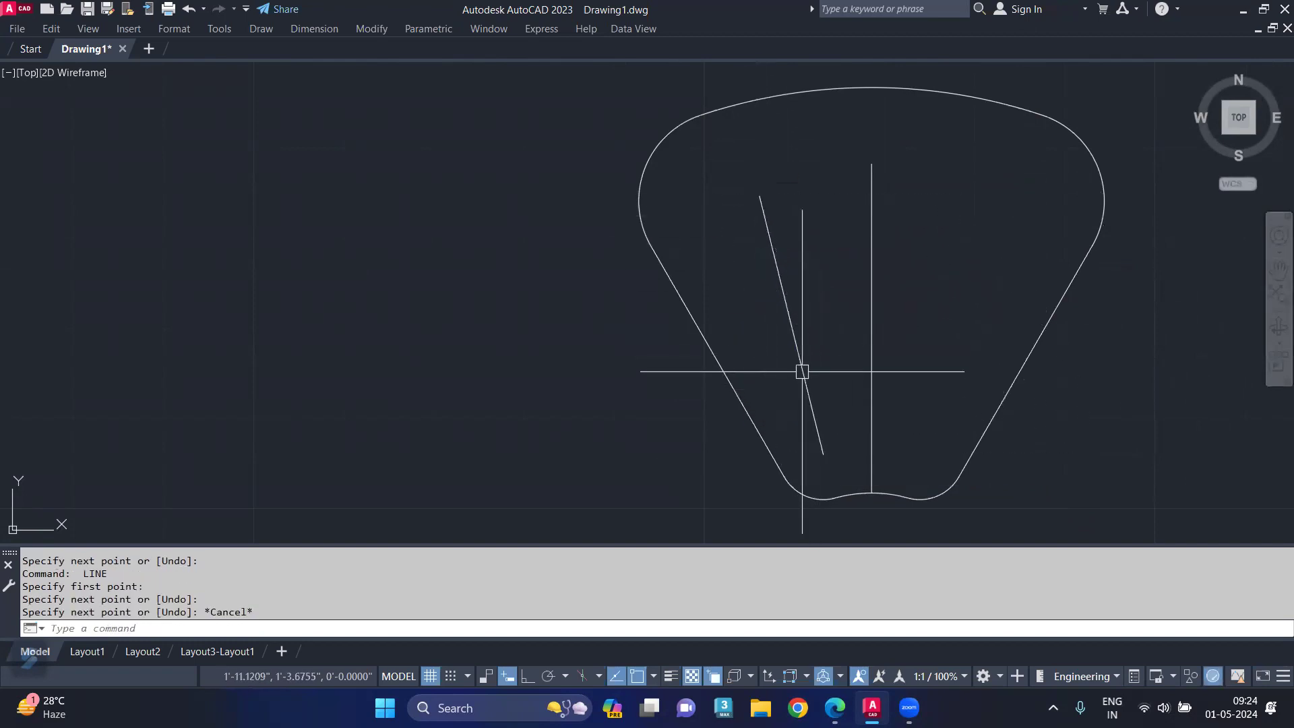
- Extend the slanted left vein down to the wavy base curve
text(ex)
key(Return)
click(815, 411)
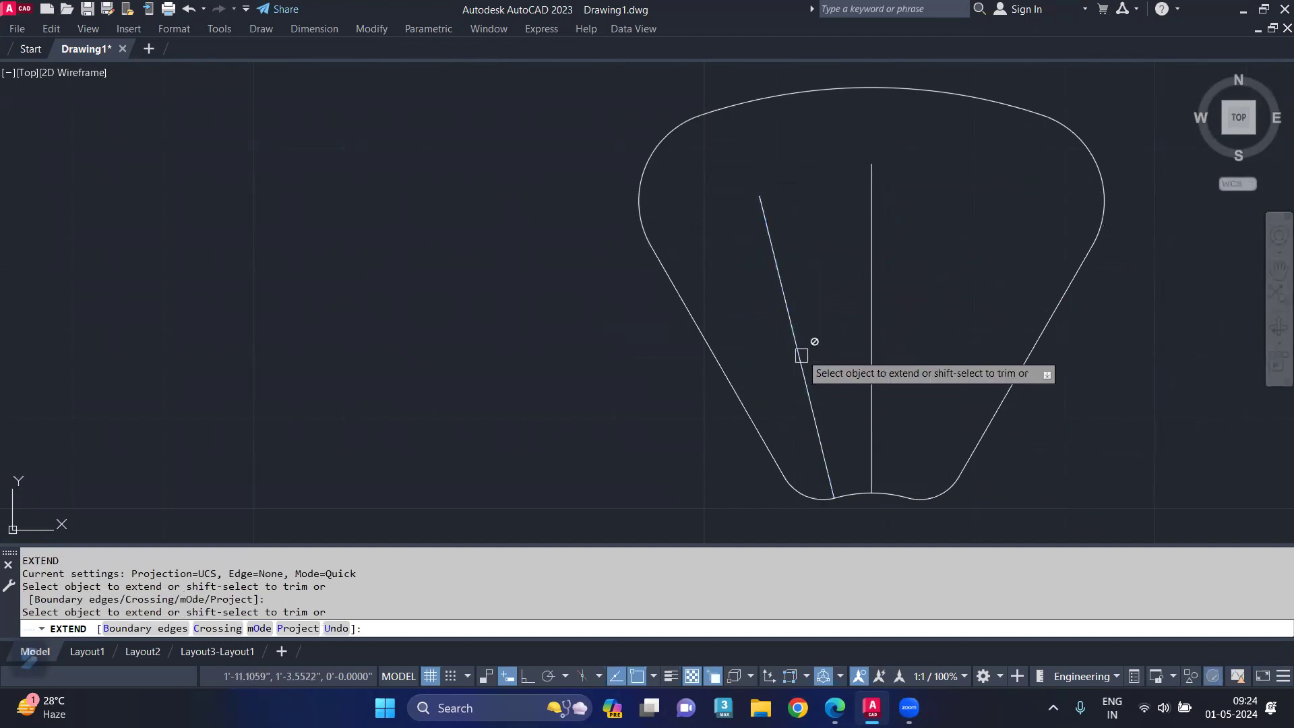
key(Escape)
- Mirror the slanted vein across the centre vein, keeping the original
click(790, 324)
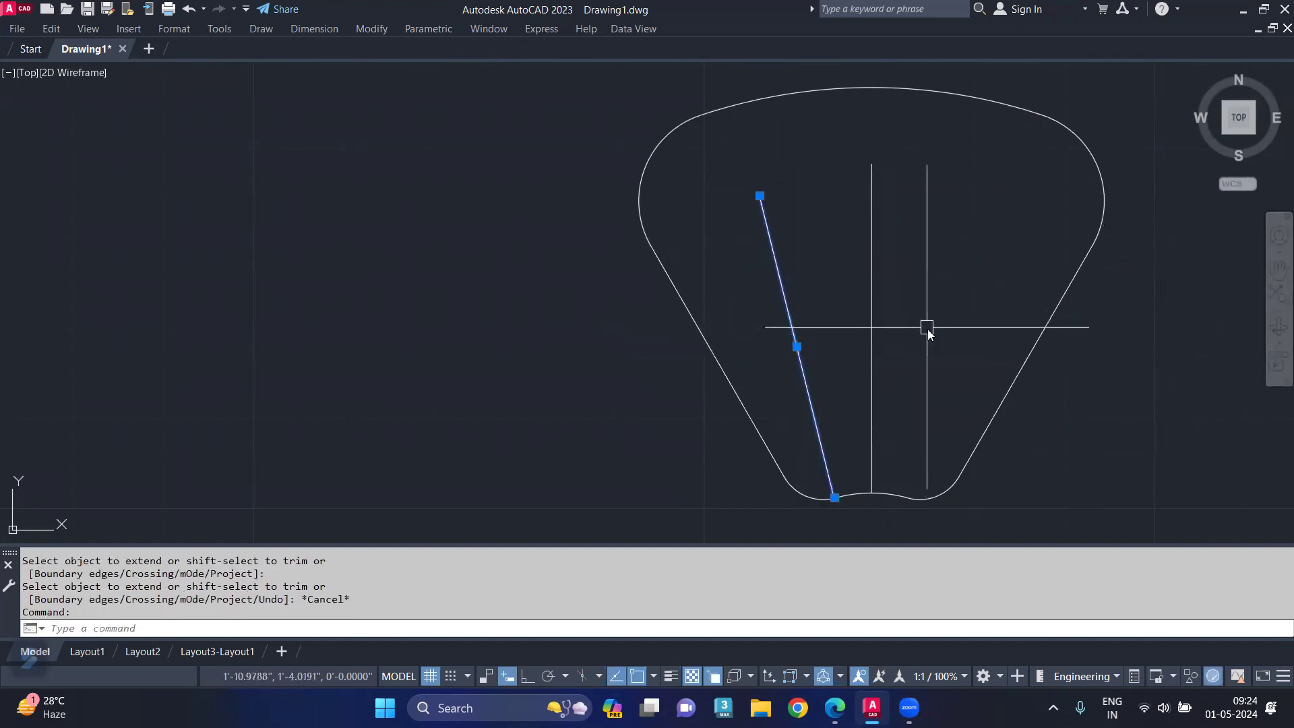
text(mi)
key(Return)
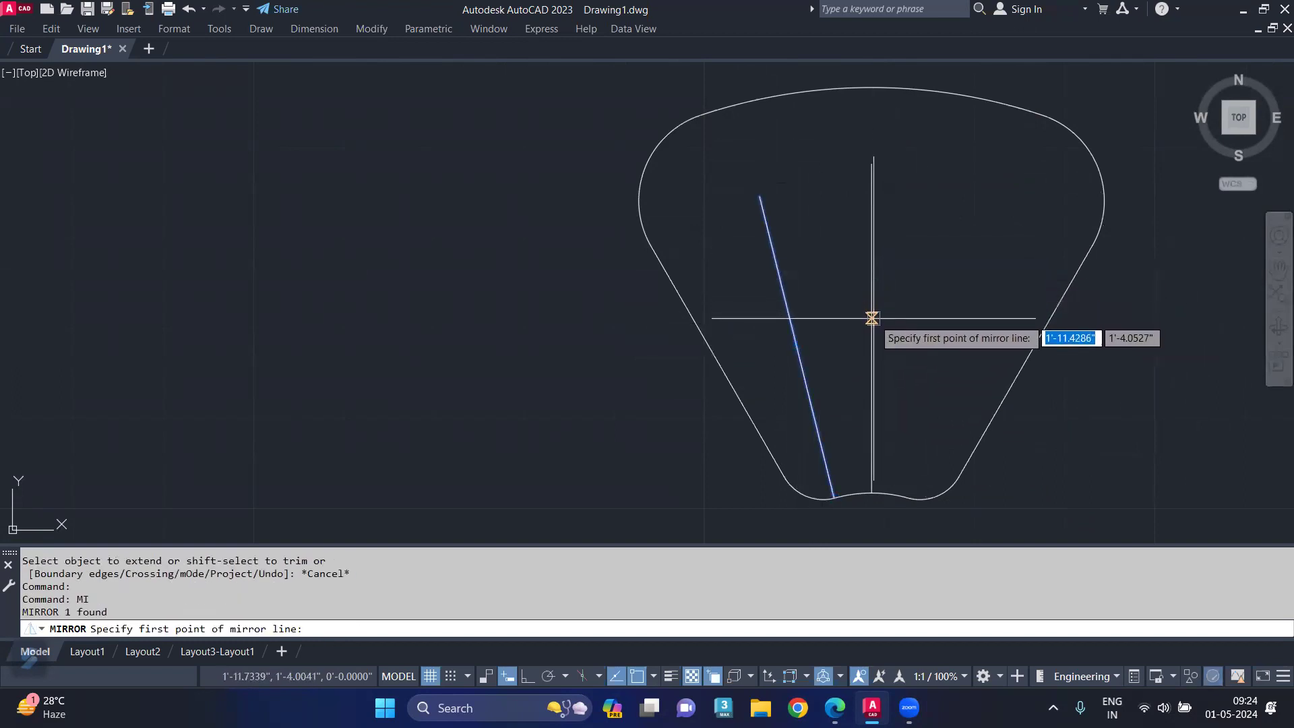
click(871, 316)
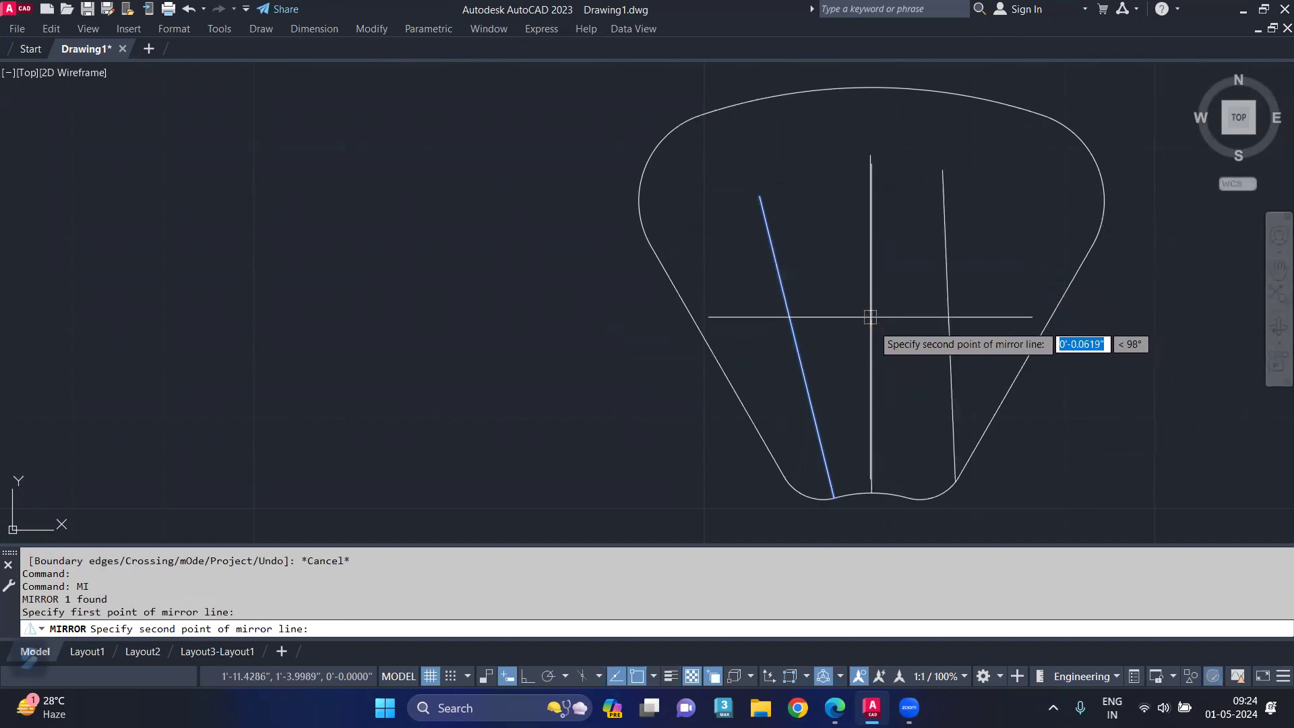
click(871, 493)
key(Return)
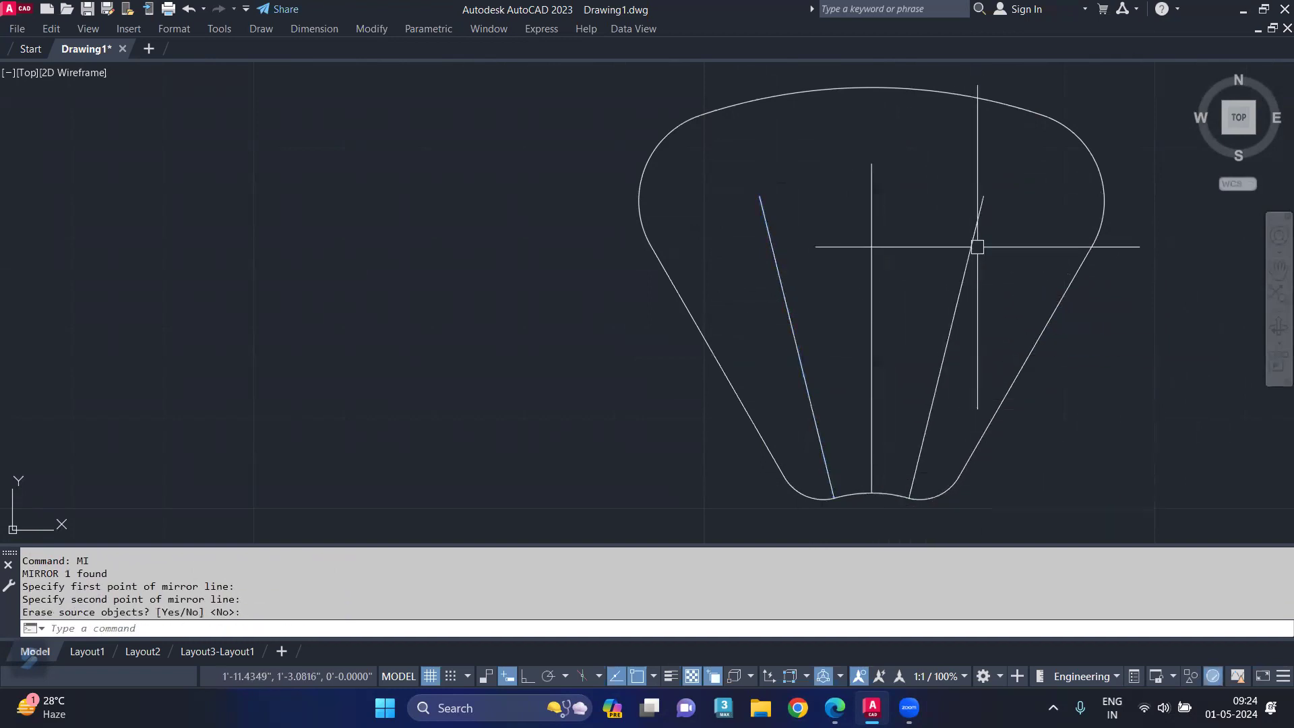
key(Return)
- Shorten the right vein's top with its grip and delete the longer left vein
click(971, 250)
click(983, 196)
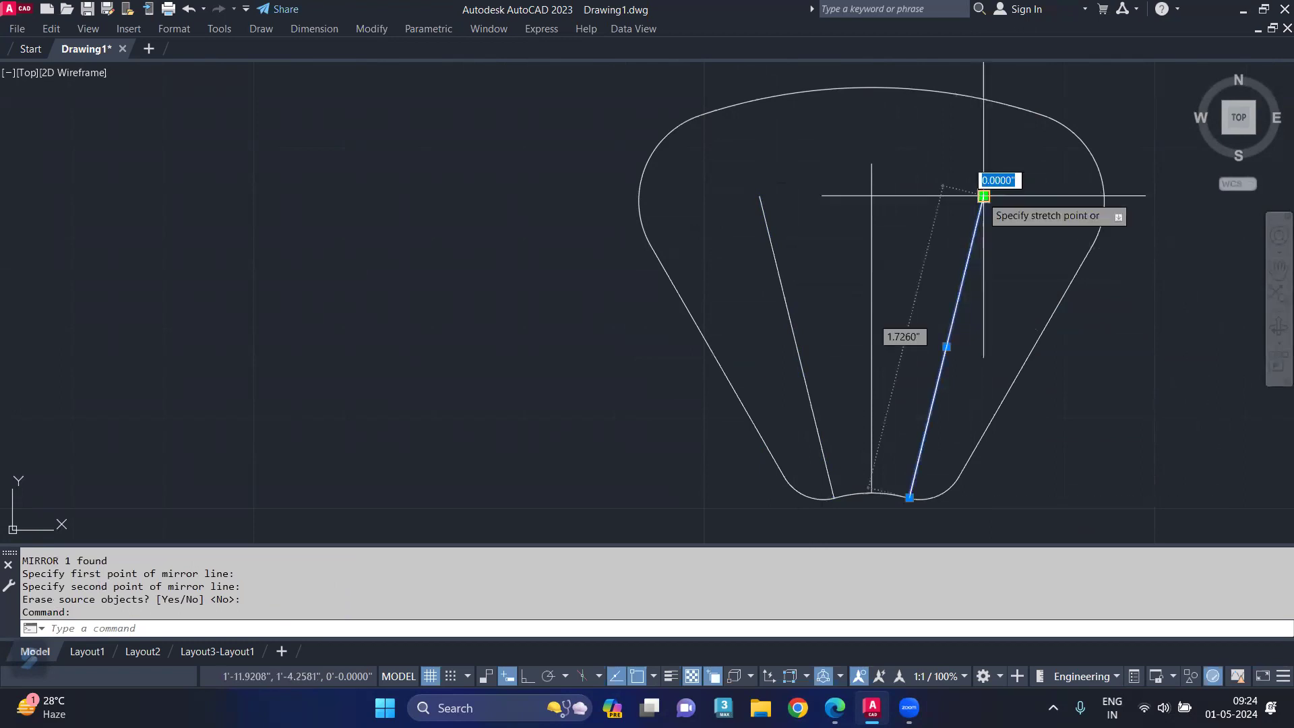
click(967, 265)
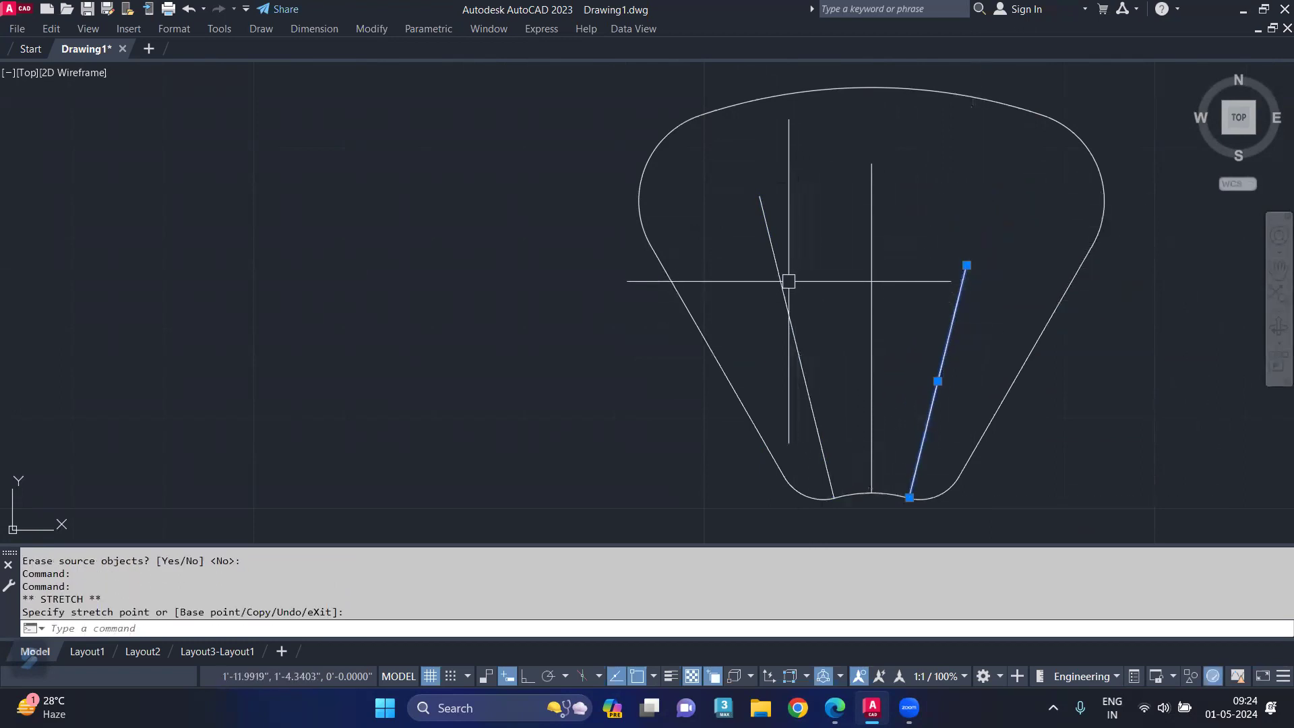
key(Escape)
click(783, 290)
key(Delete)
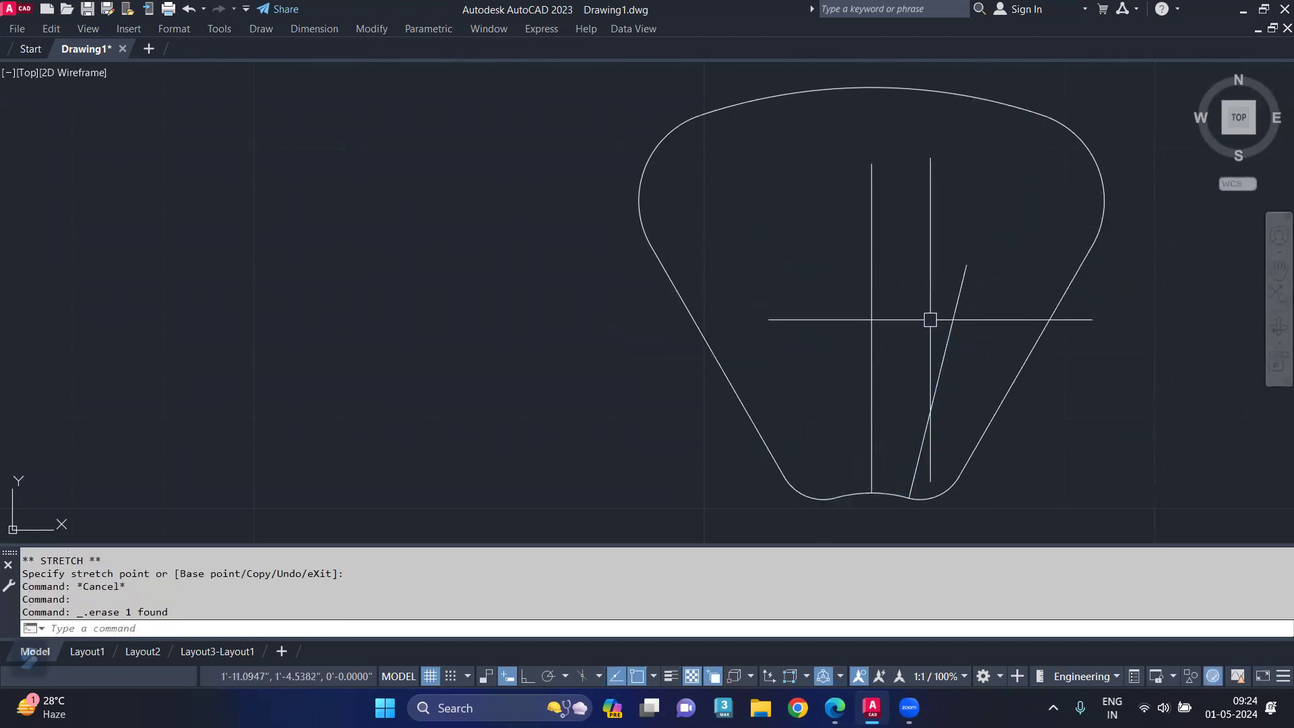
- Mirror the shortened right vein across the centre vein to the left side
click(953, 319)
key(Return)
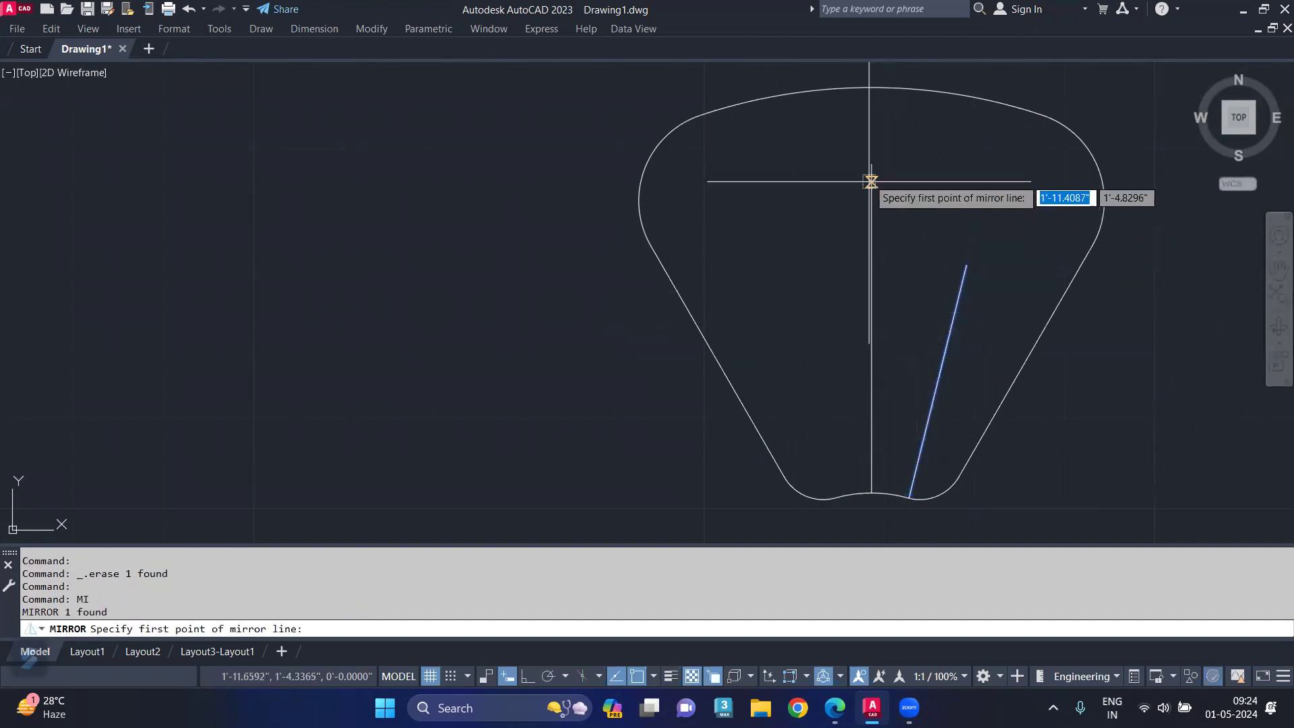
click(872, 164)
click(872, 330)
key(Return)
scroll(898, 275, down, 2)
scroll(904, 250, down, 2)
click(1008, 154)
click(692, 424)
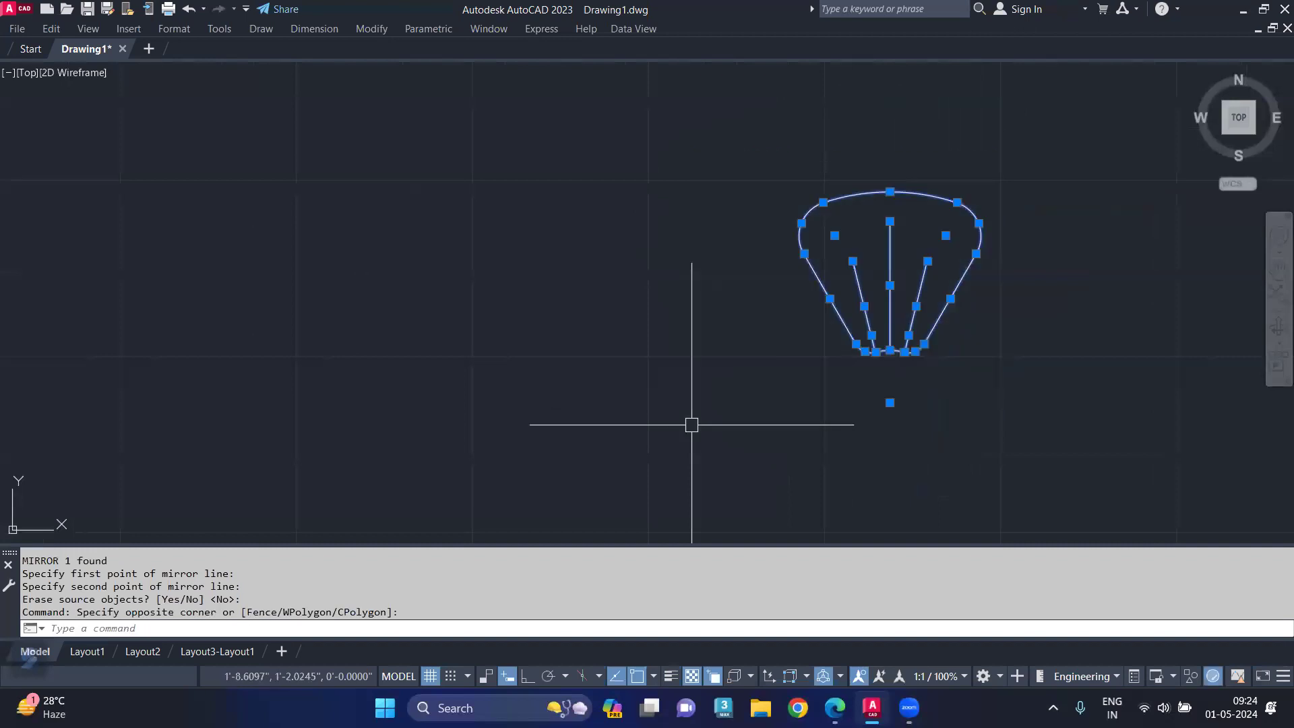
- Try a four-item polar array of the petal, then undo it
text(AR)
key(Return)
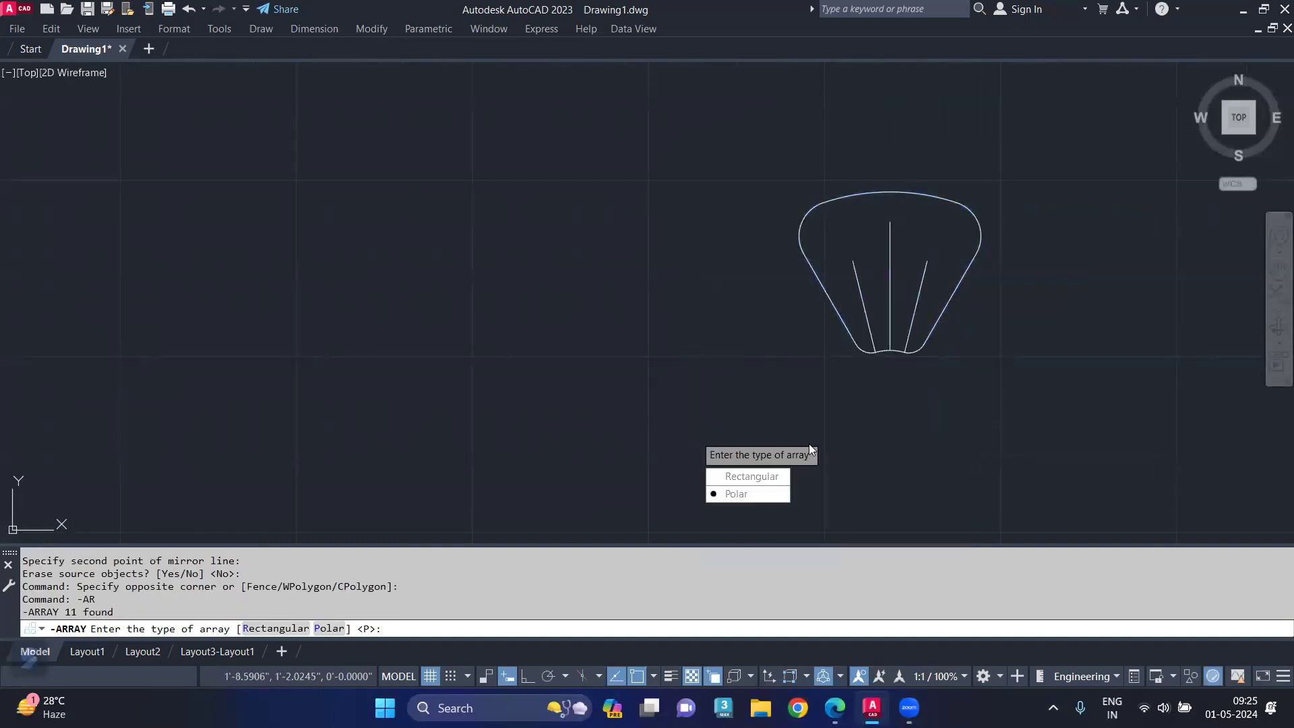
click(763, 494)
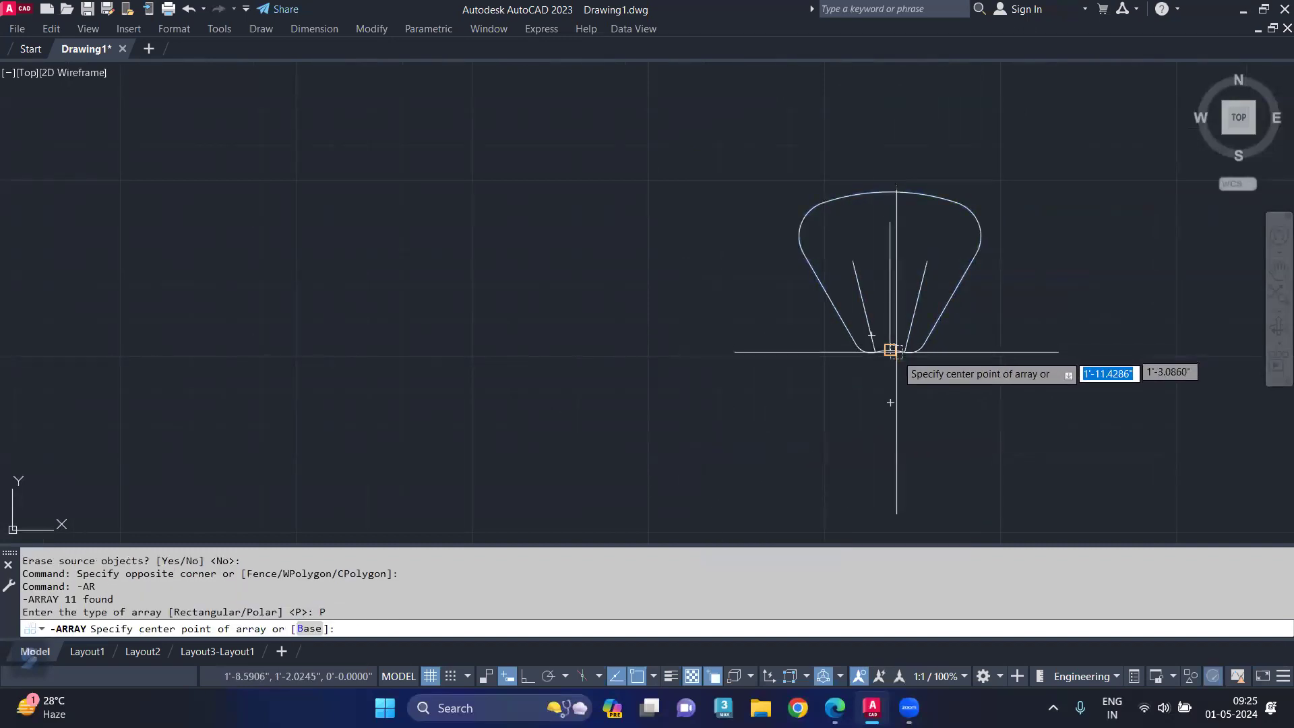
click(890, 402)
text(4)
key(Return)
key(Return)
key(Return)
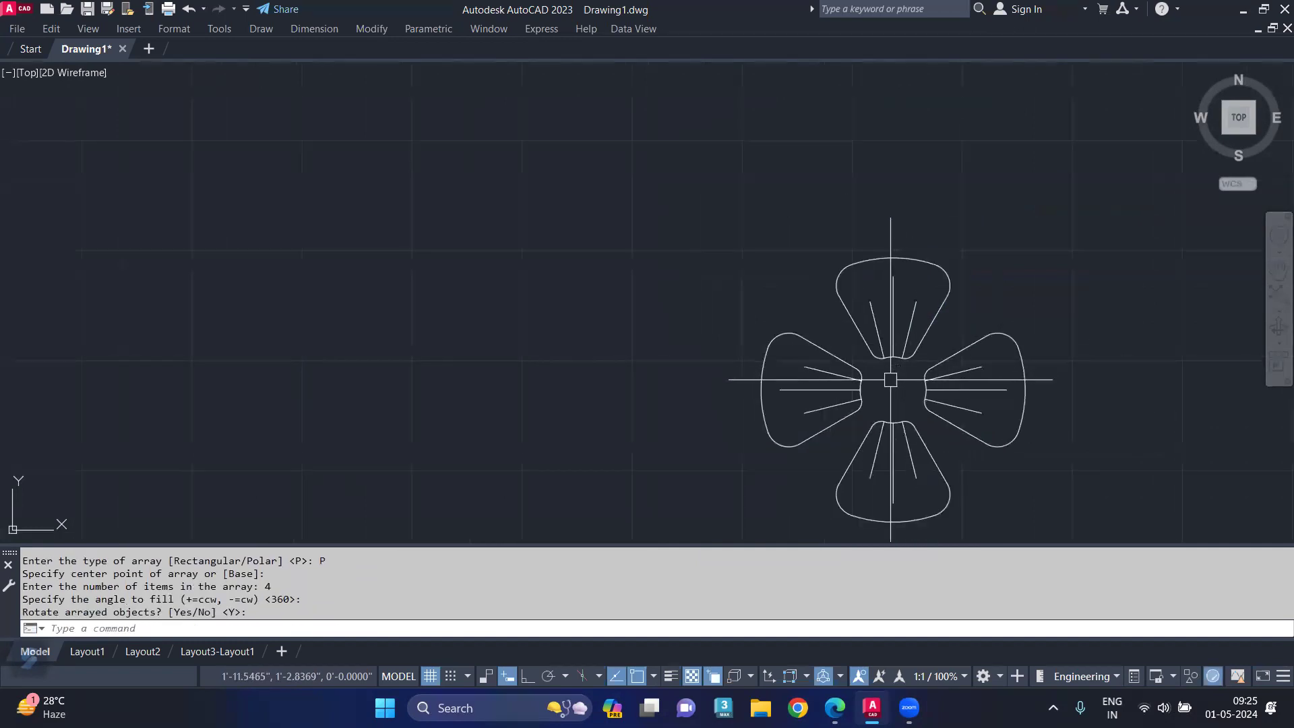
scroll(880, 307, up, 2)
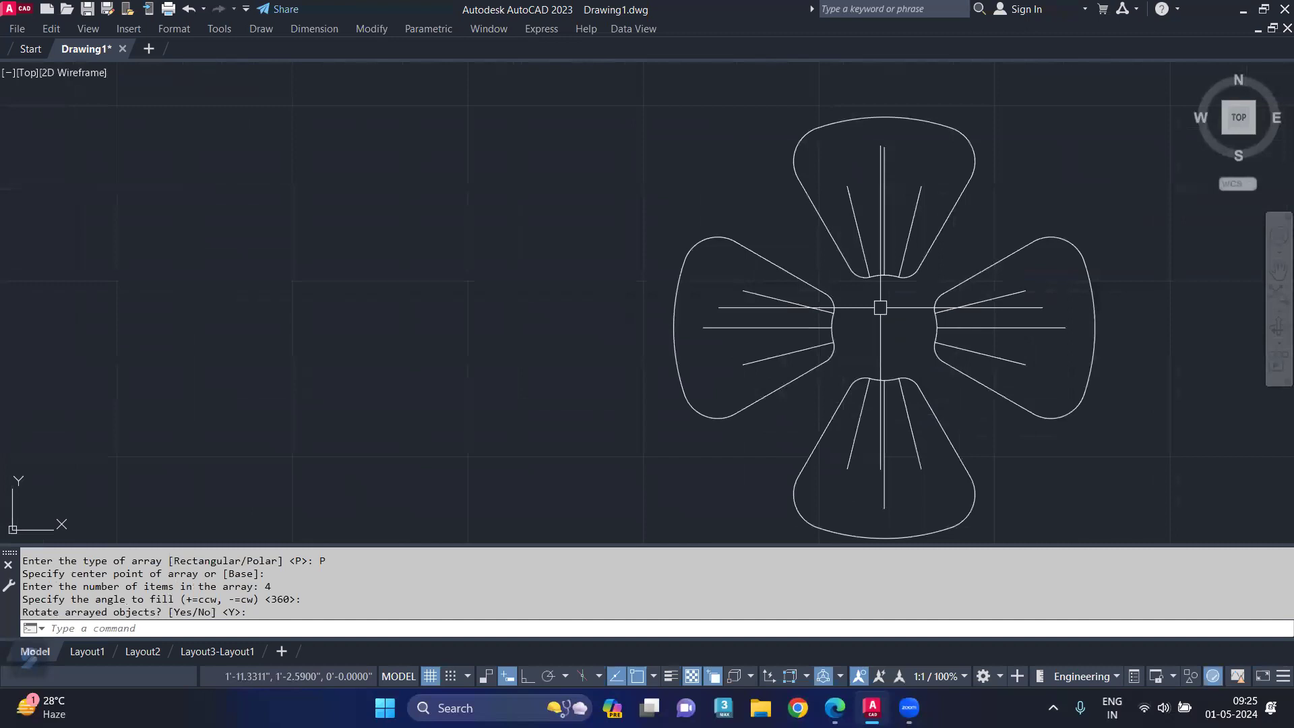
key(ctrl+z)
key(ctrl+z)
- Polar-array the veined petal into 6 items over 360° around a centre below it
click(1003, 159)
click(690, 382)
text(AR)
key(Return)
text(P)
key(Return)
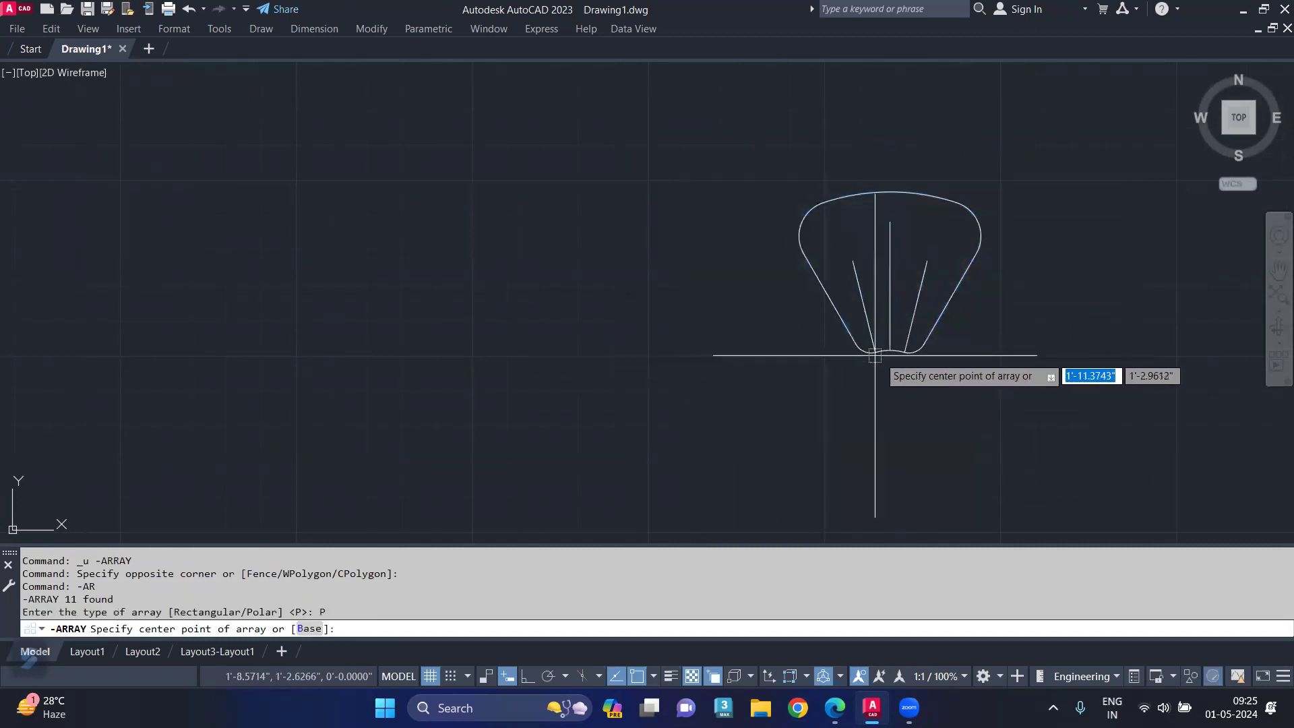
click(891, 400)
text(6)
key(Return)
key(Return)
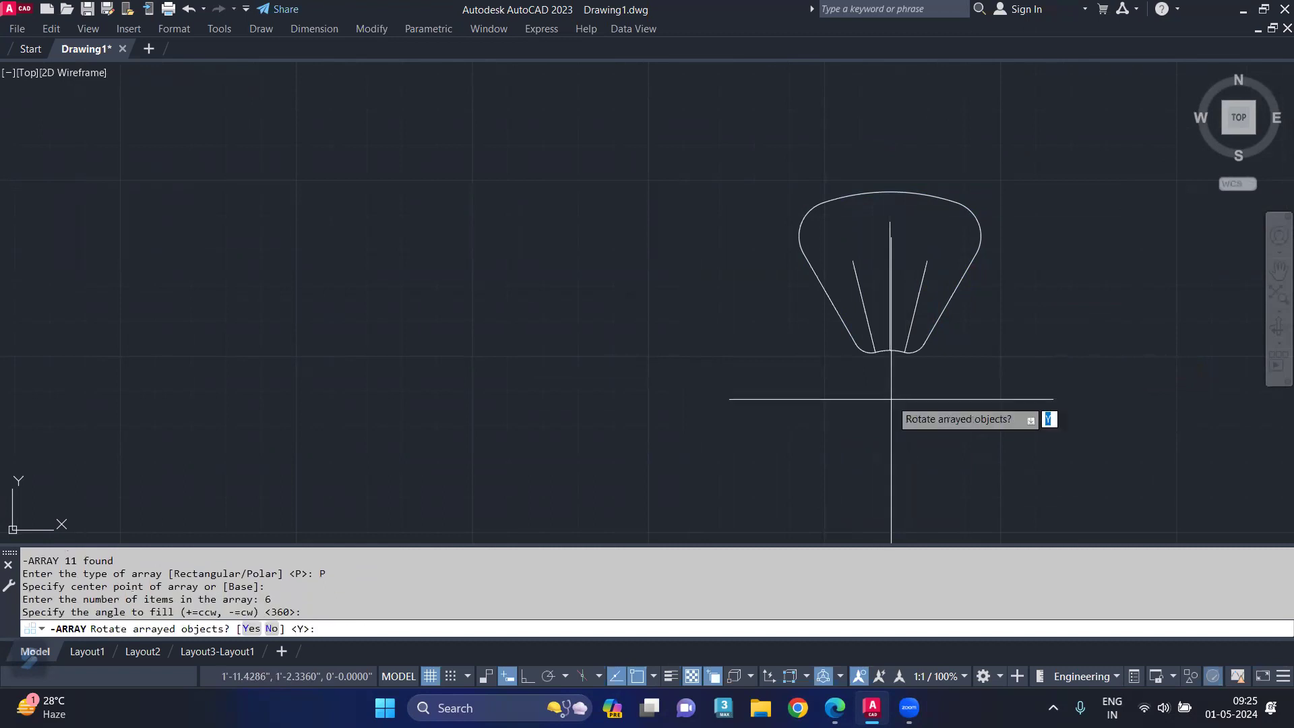
key(Return)
scroll(895, 338, down, 3)
middle_drag(880, 369, 868, 337)
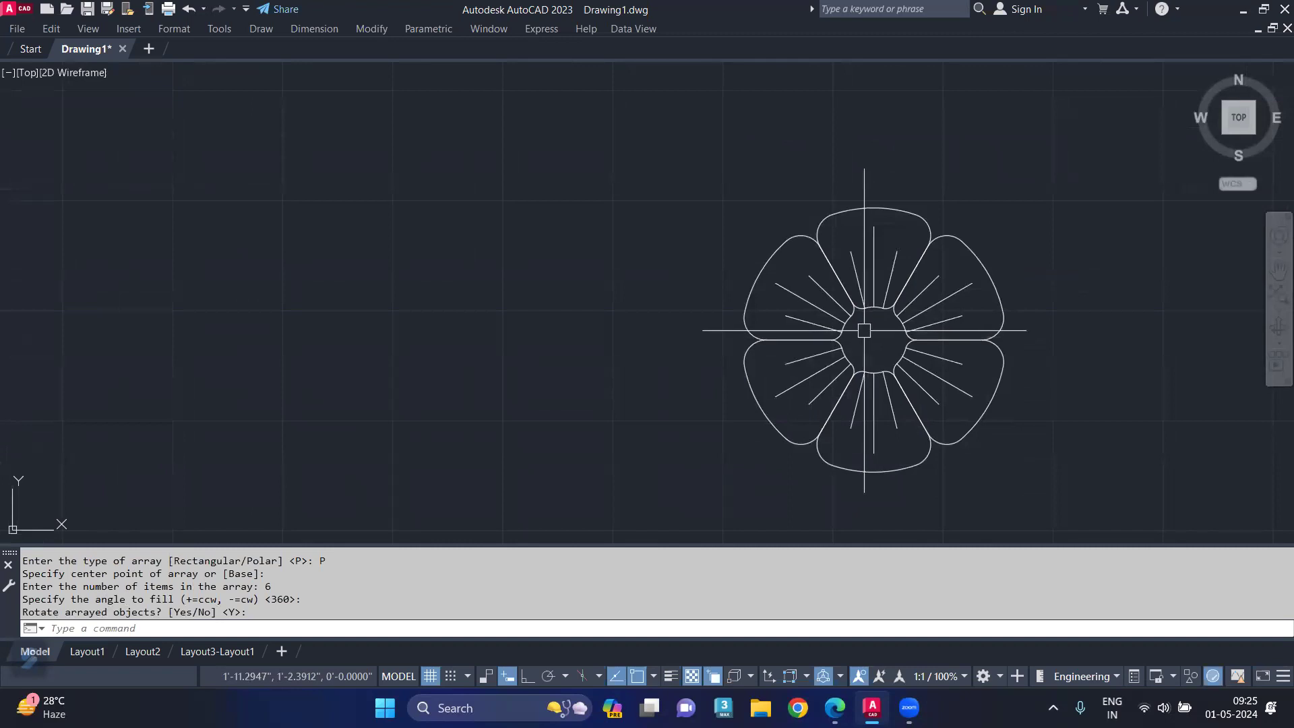
scroll(866, 334, up, 2)
scroll(884, 372, up, 2)
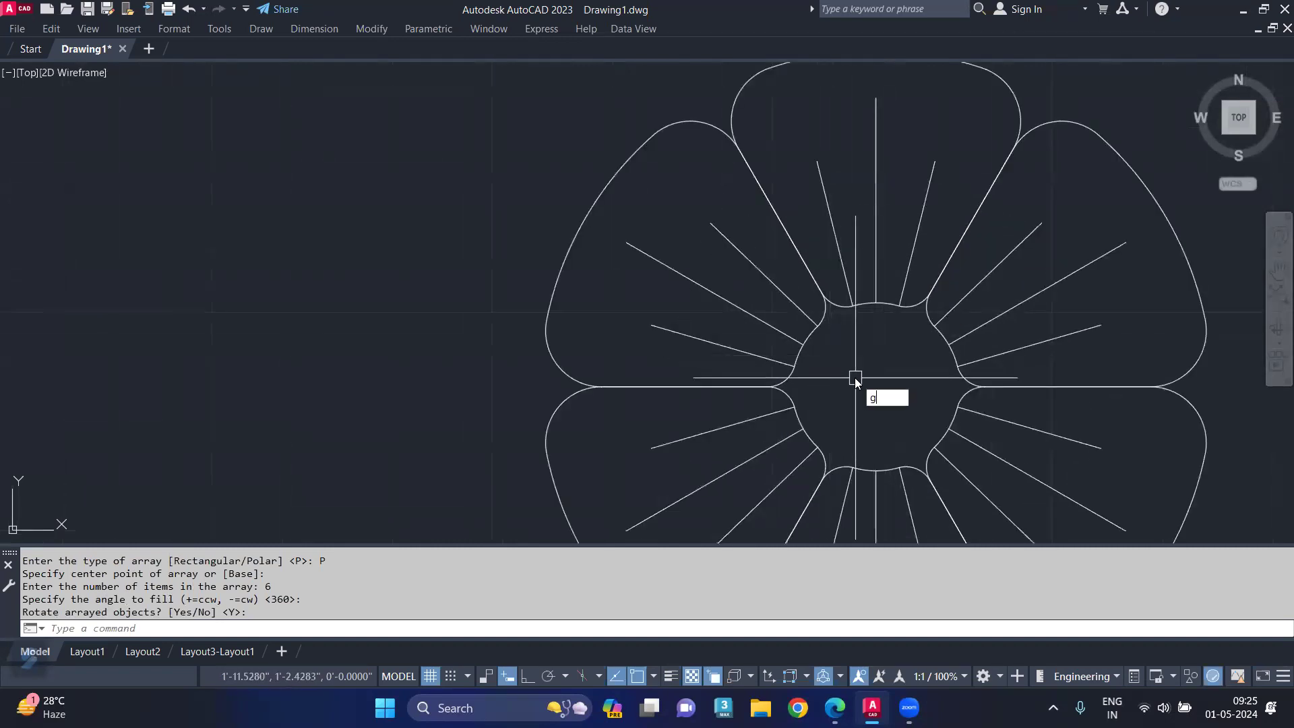
- Give two more petals the red-to-magenta gradient fill using GD
text(gd)
key(Return)
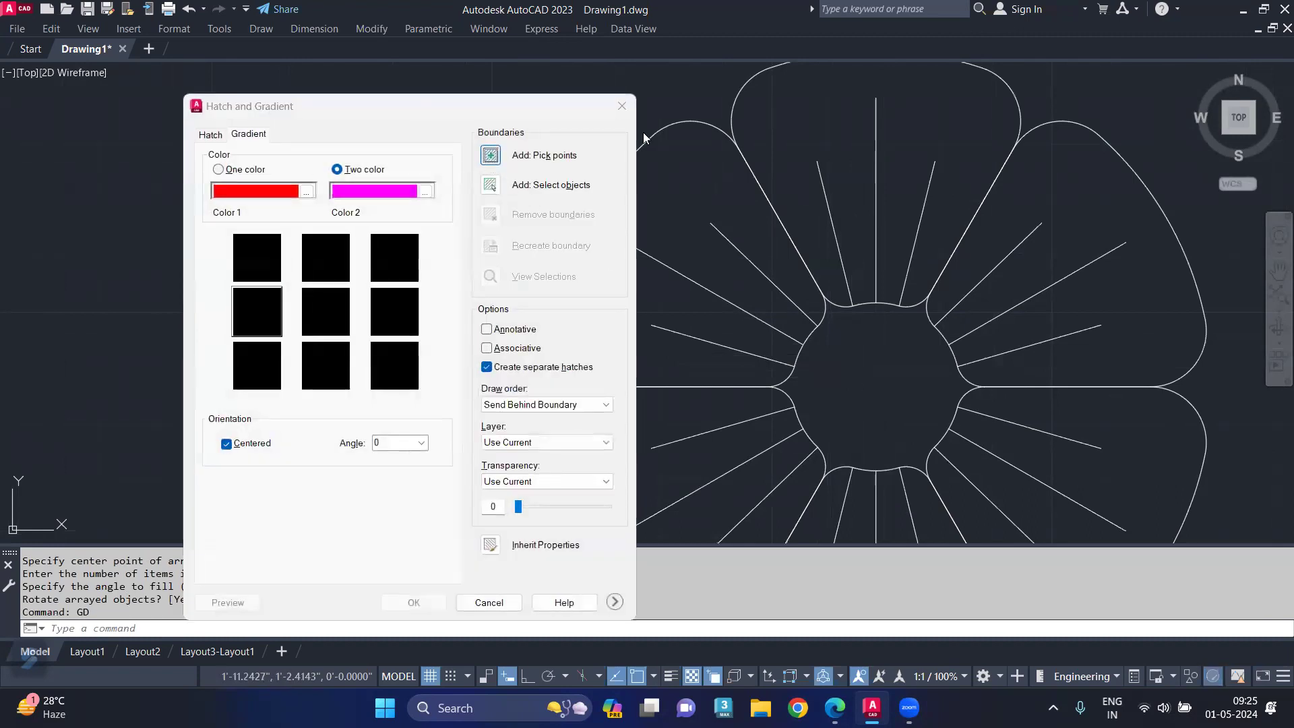
scroll(755, 115, down, 1)
scroll(667, 270, down, 1)
click(642, 347)
click(937, 418)
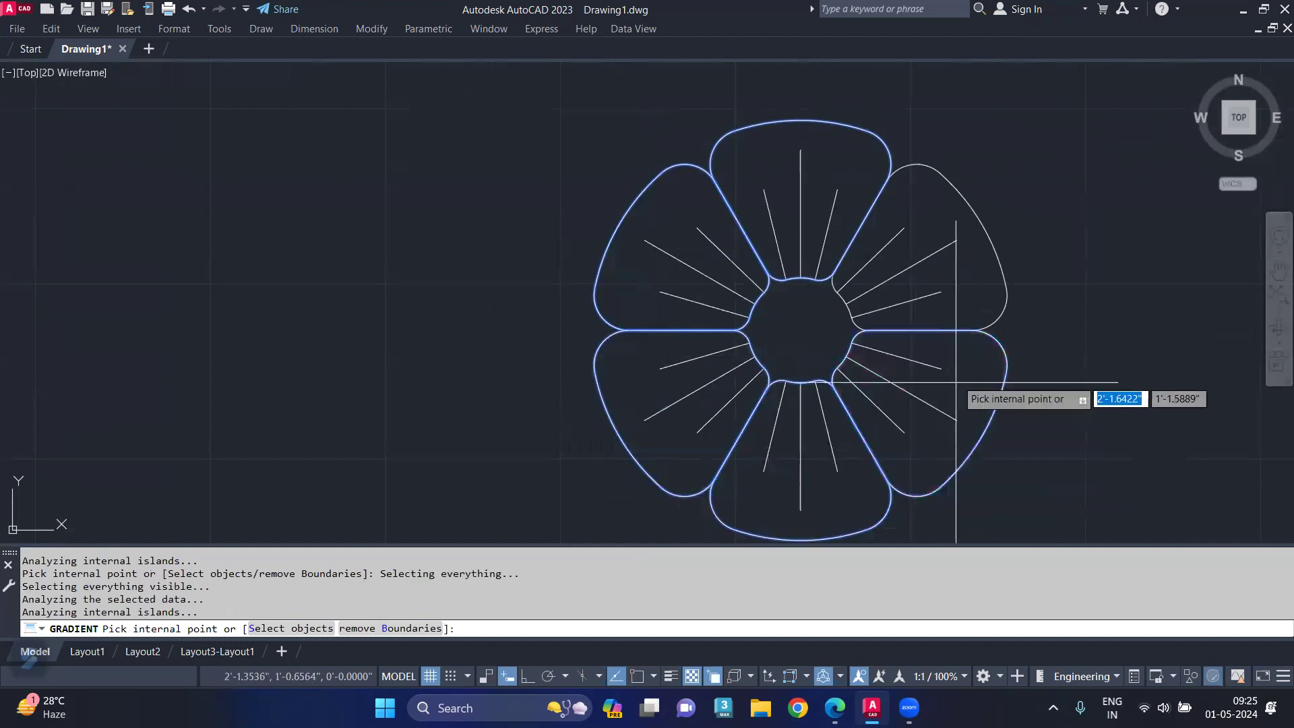
key(Return)
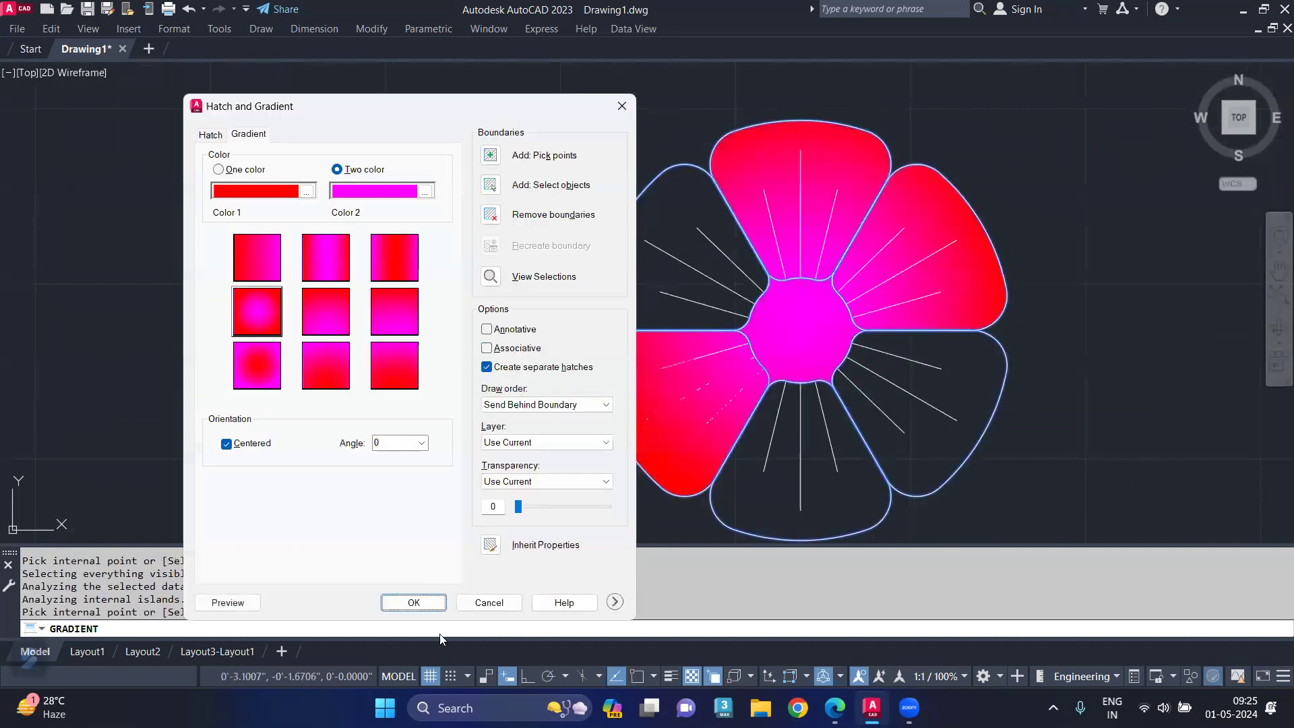
click(430, 603)
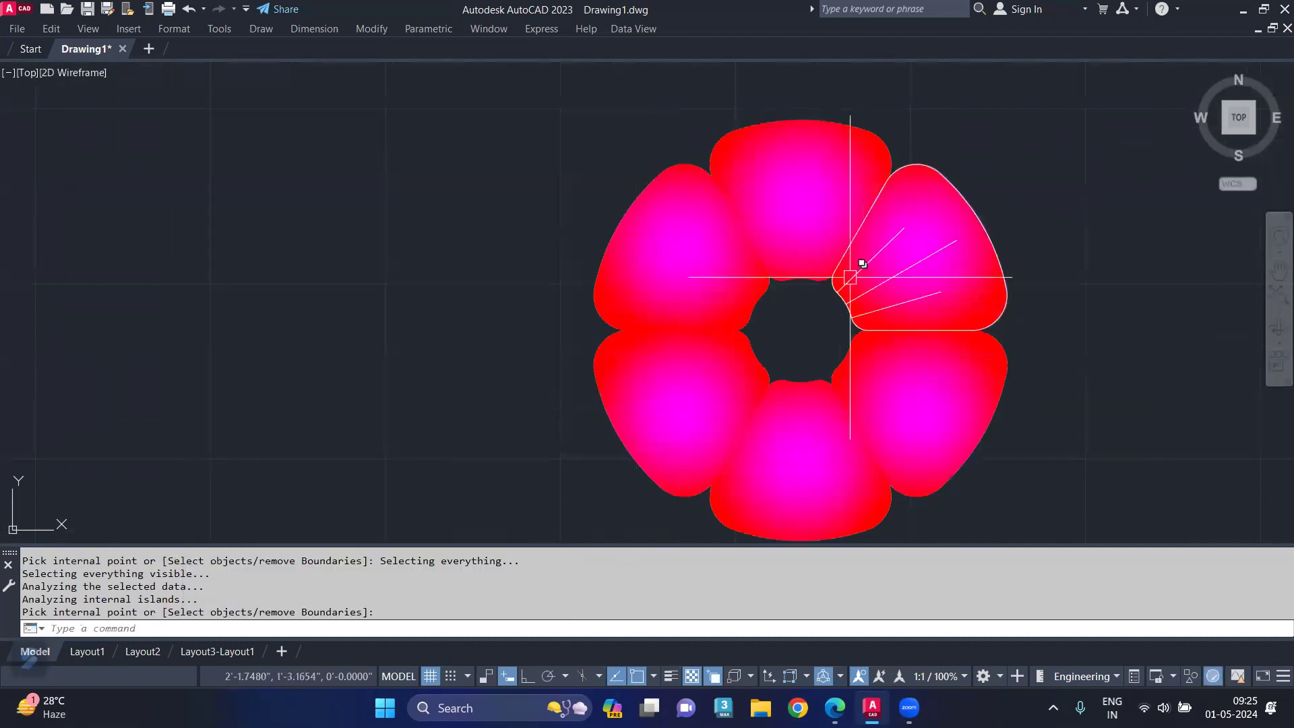
scroll(894, 273, up, 2)
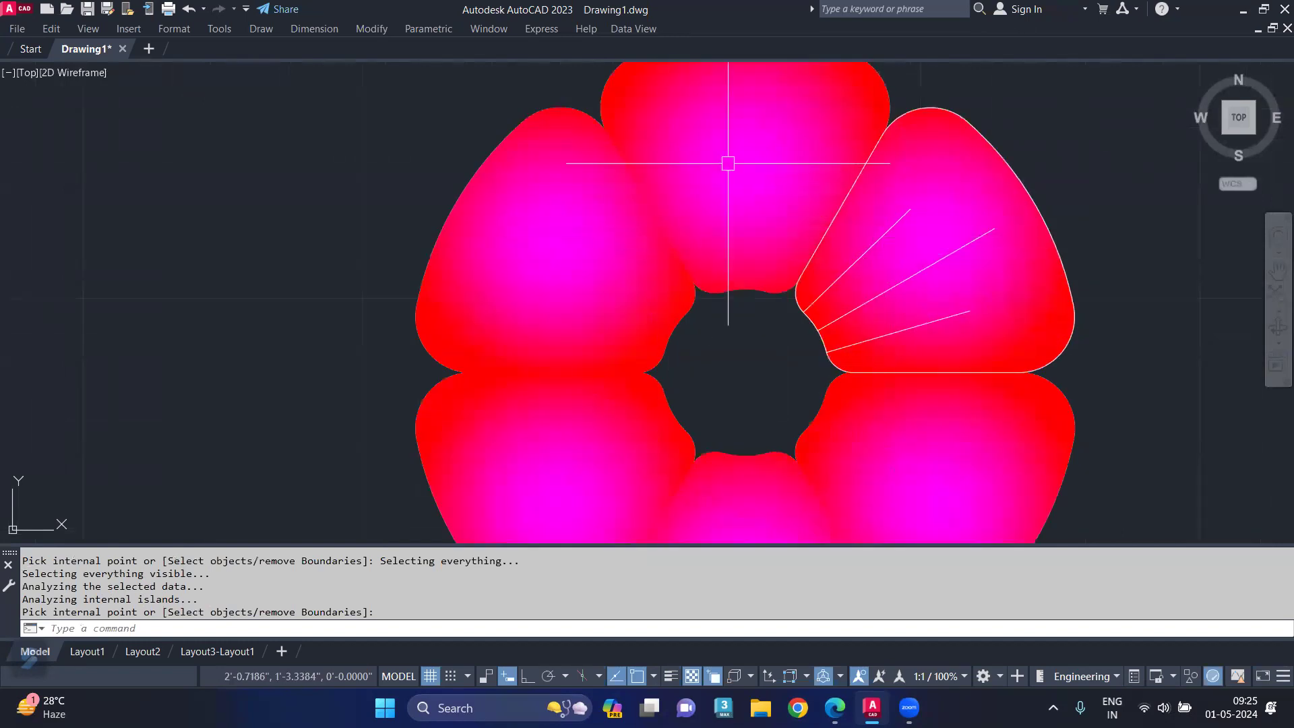
key(Return)
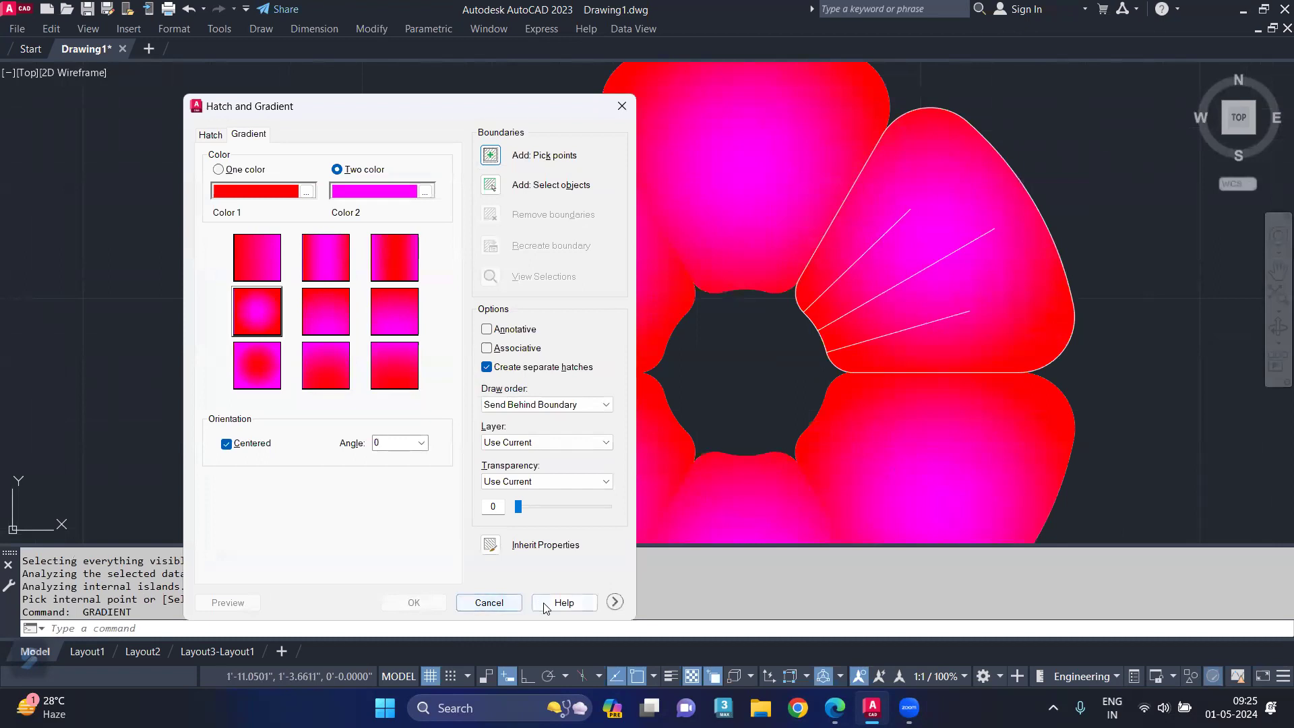
click(512, 605)
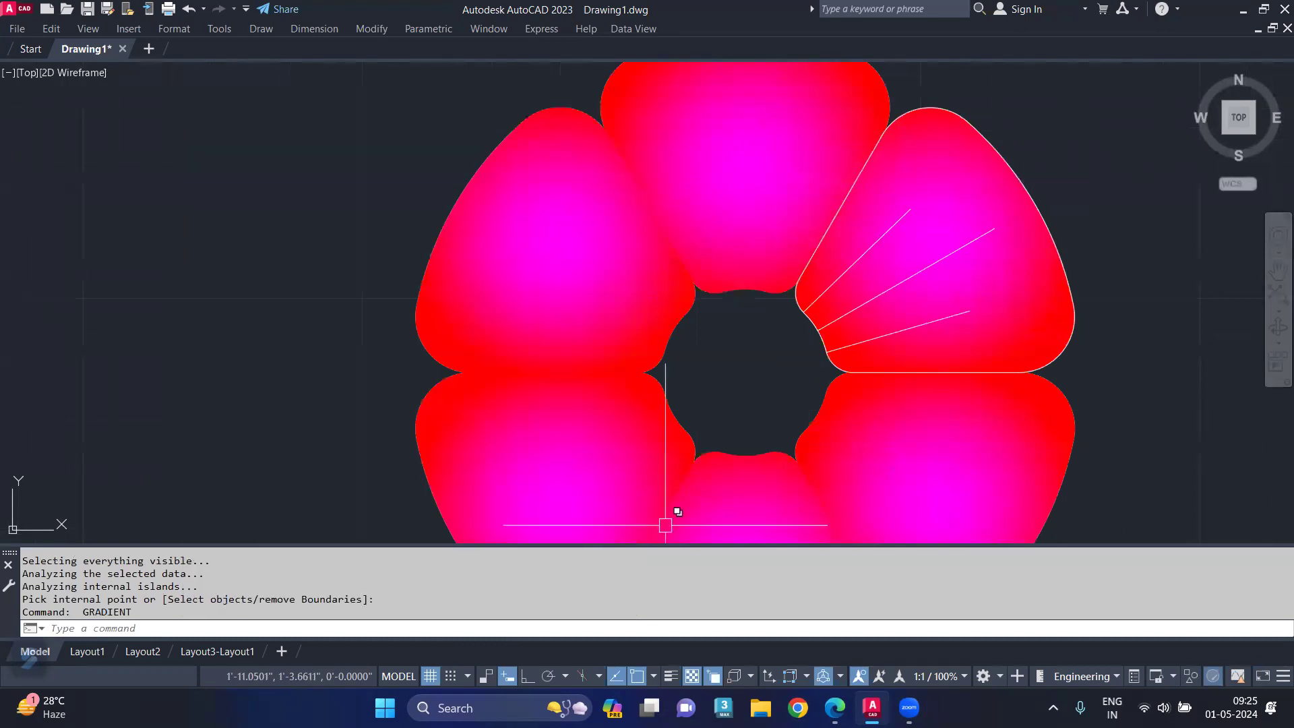
- Return the accidentally dragged top petal fill to its original position with undo
click(740, 153)
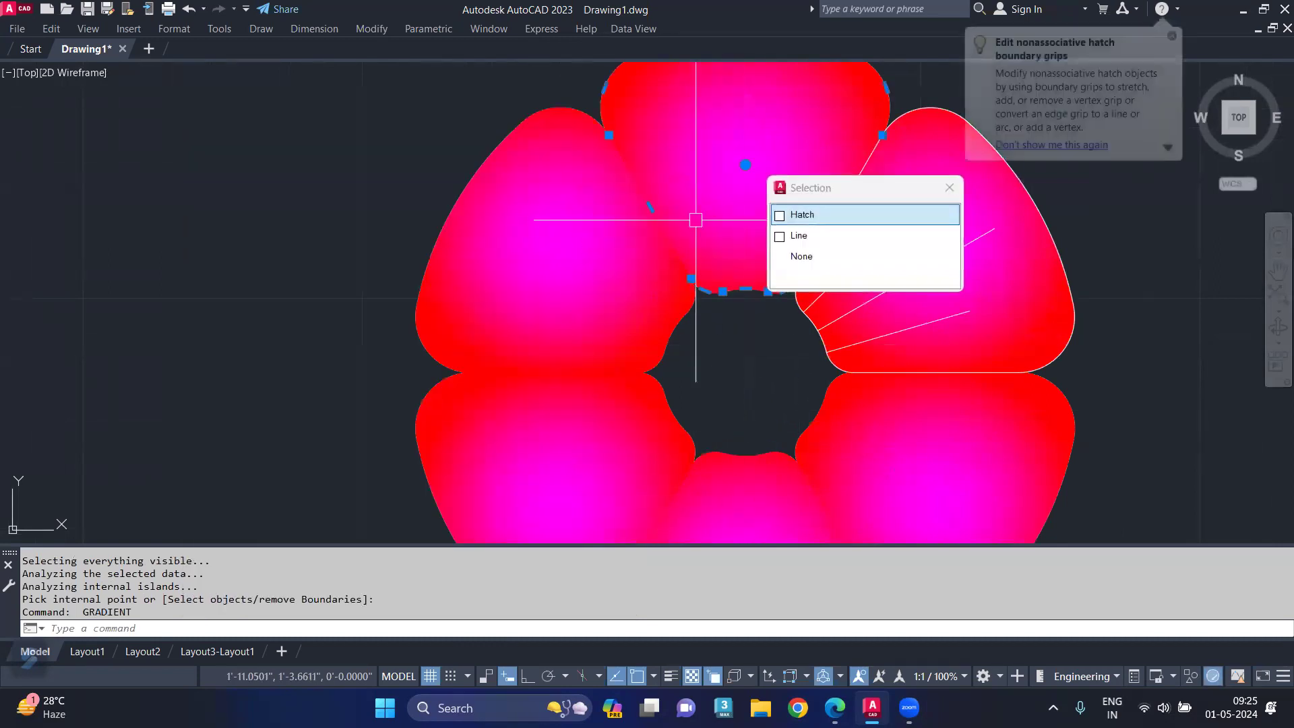
key(Escape)
click(819, 145)
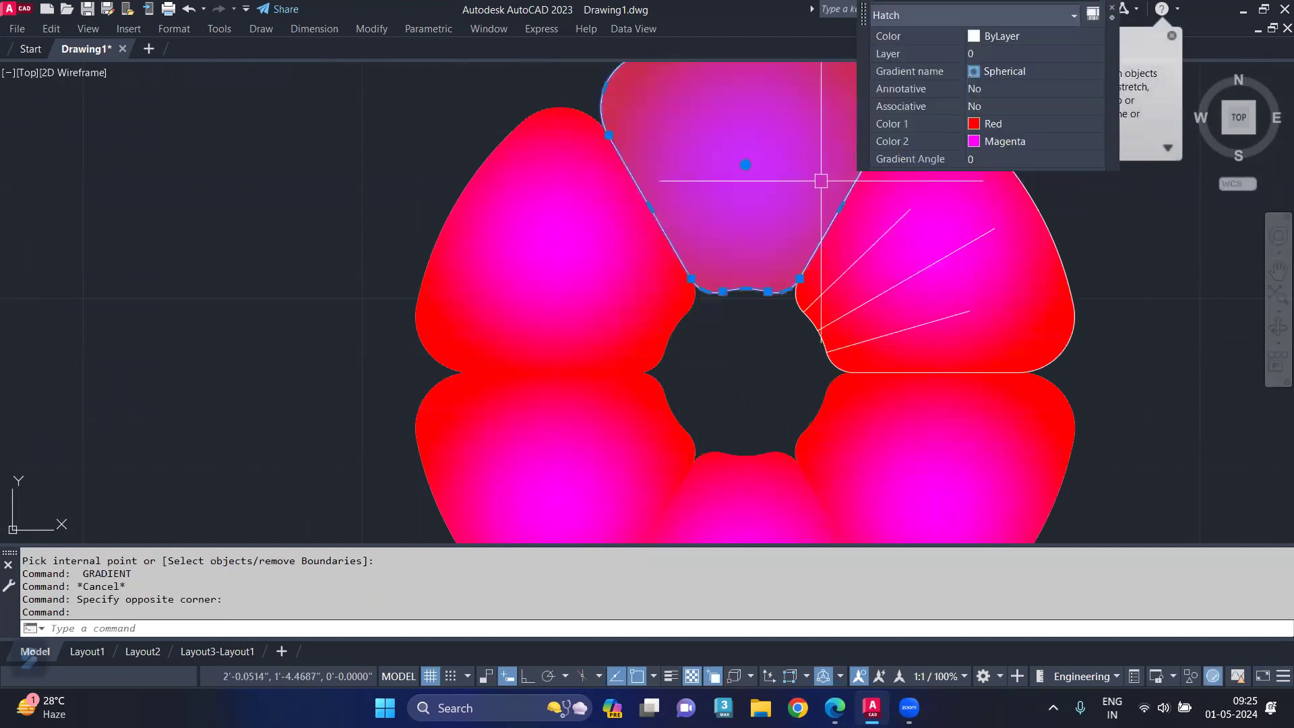
drag(745, 163, 712, 181)
key(Escape)
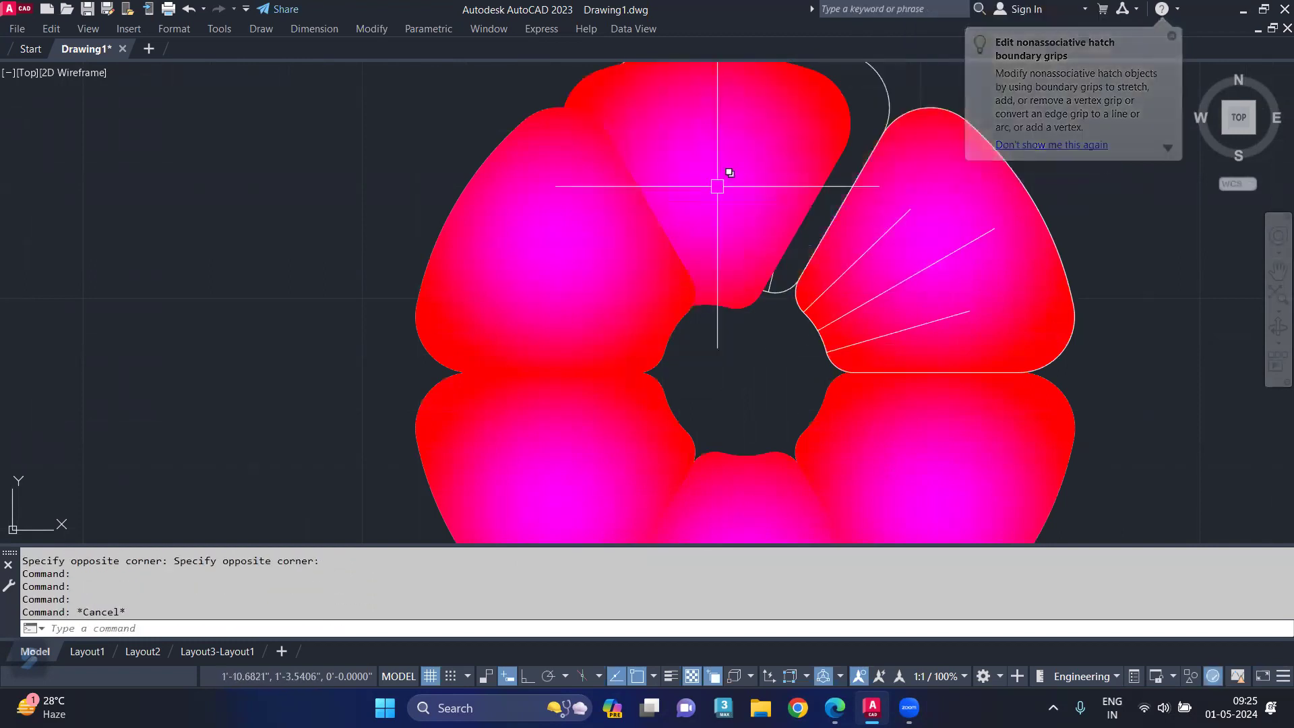
key(ctrl+z)
key(ctrl+z)
key(ctrl+z)
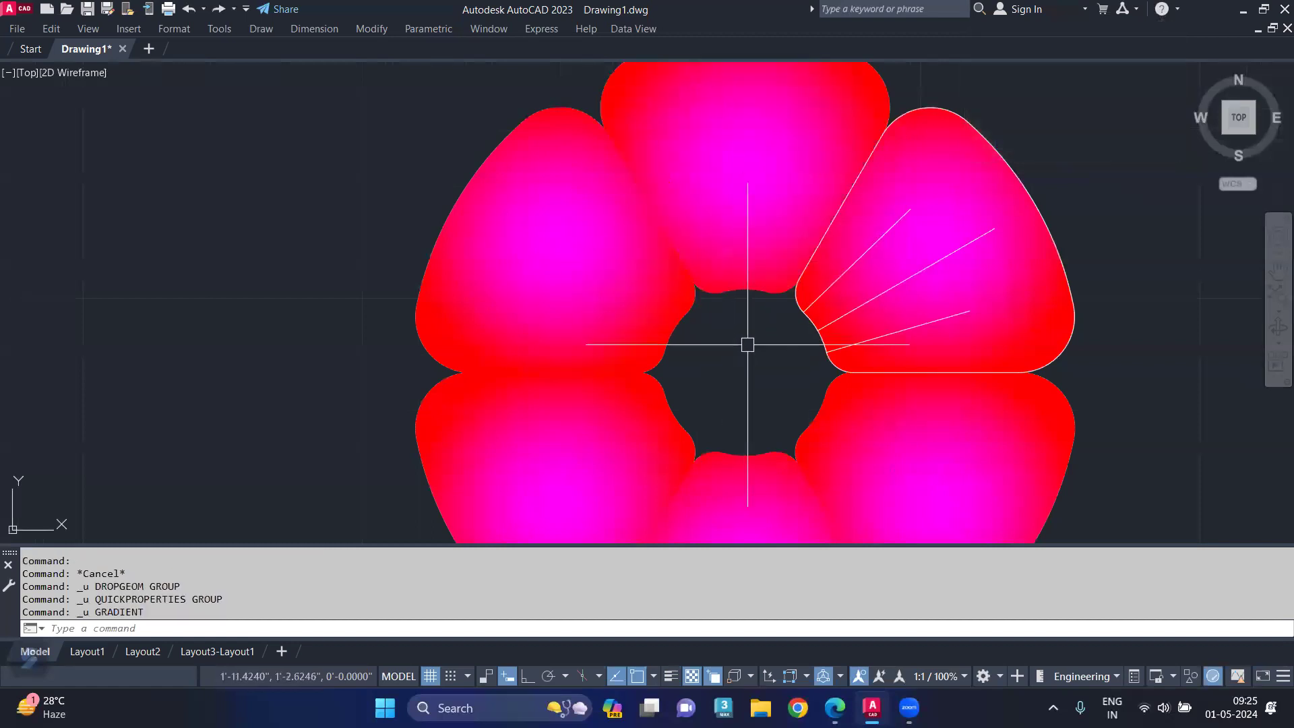
key(ctrl+z)
key(ctrl+z)
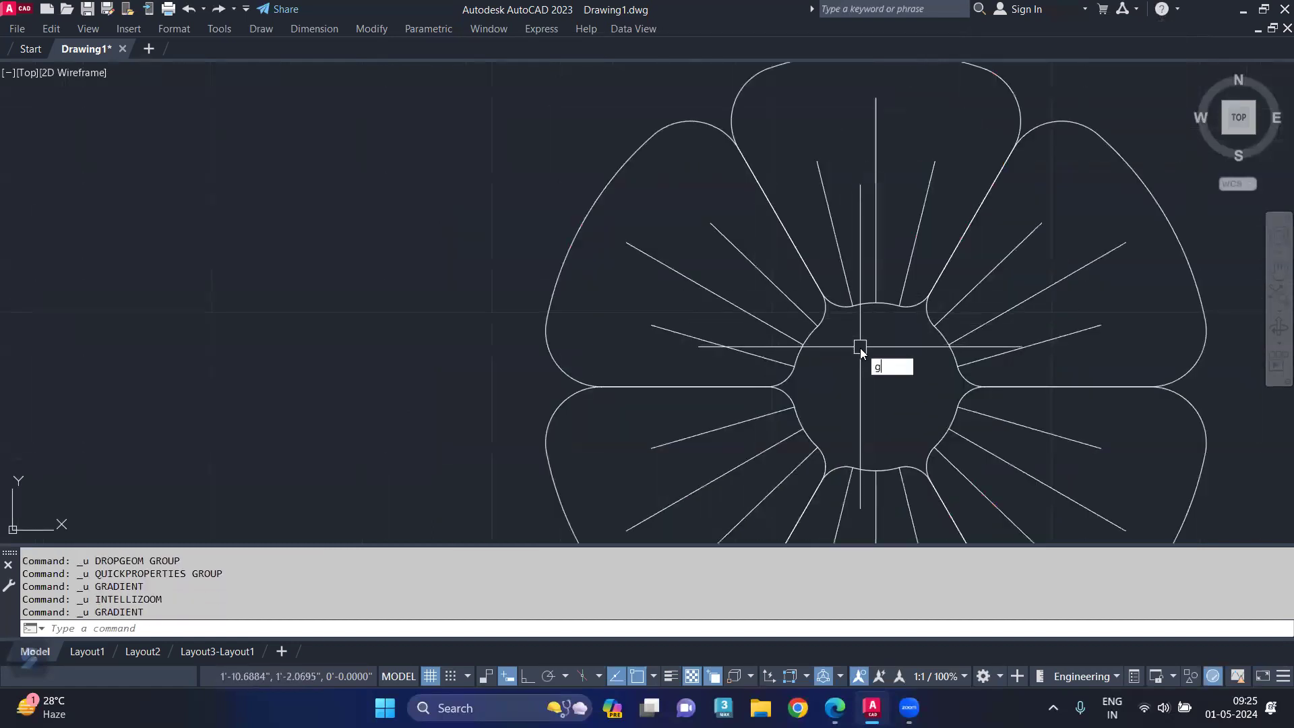
- Fill the top and upper-right petals with the red-to-magenta gradient using GD
text(gd)
key(Return)
click(490, 157)
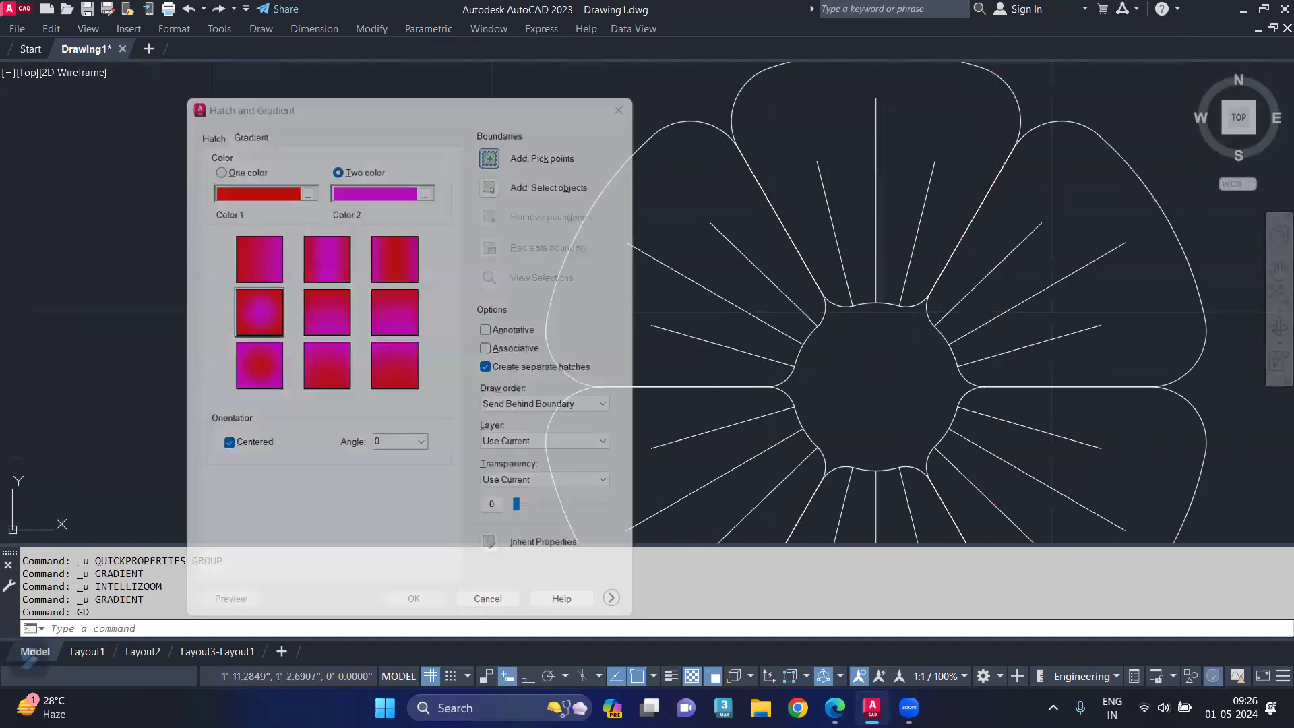
click(840, 144)
key(Return)
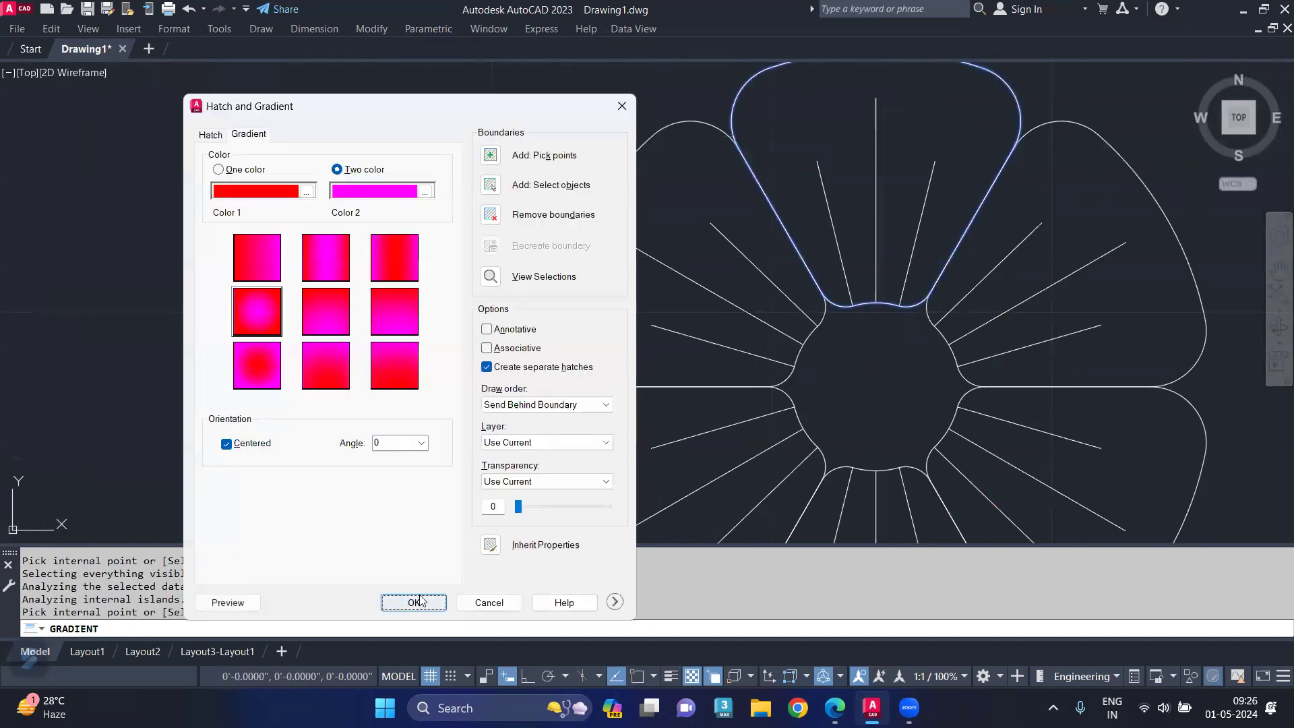
click(414, 602)
key(Return)
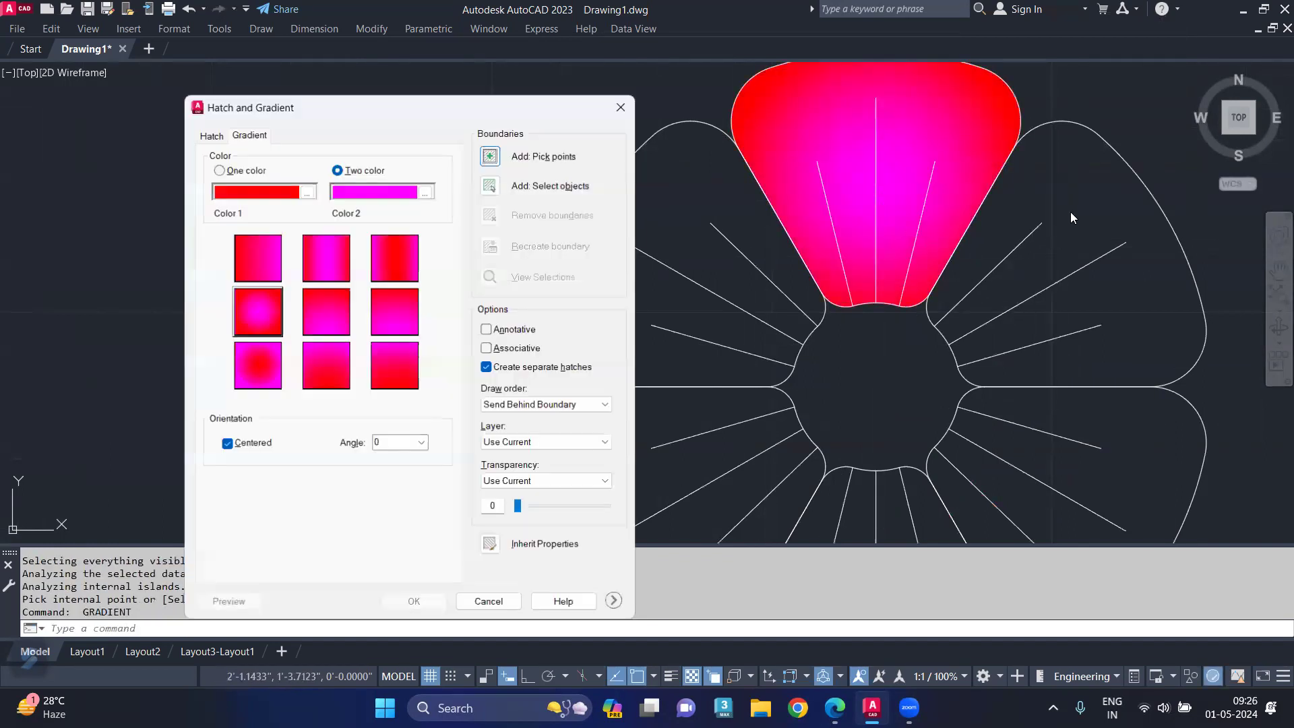
click(495, 164)
click(1018, 202)
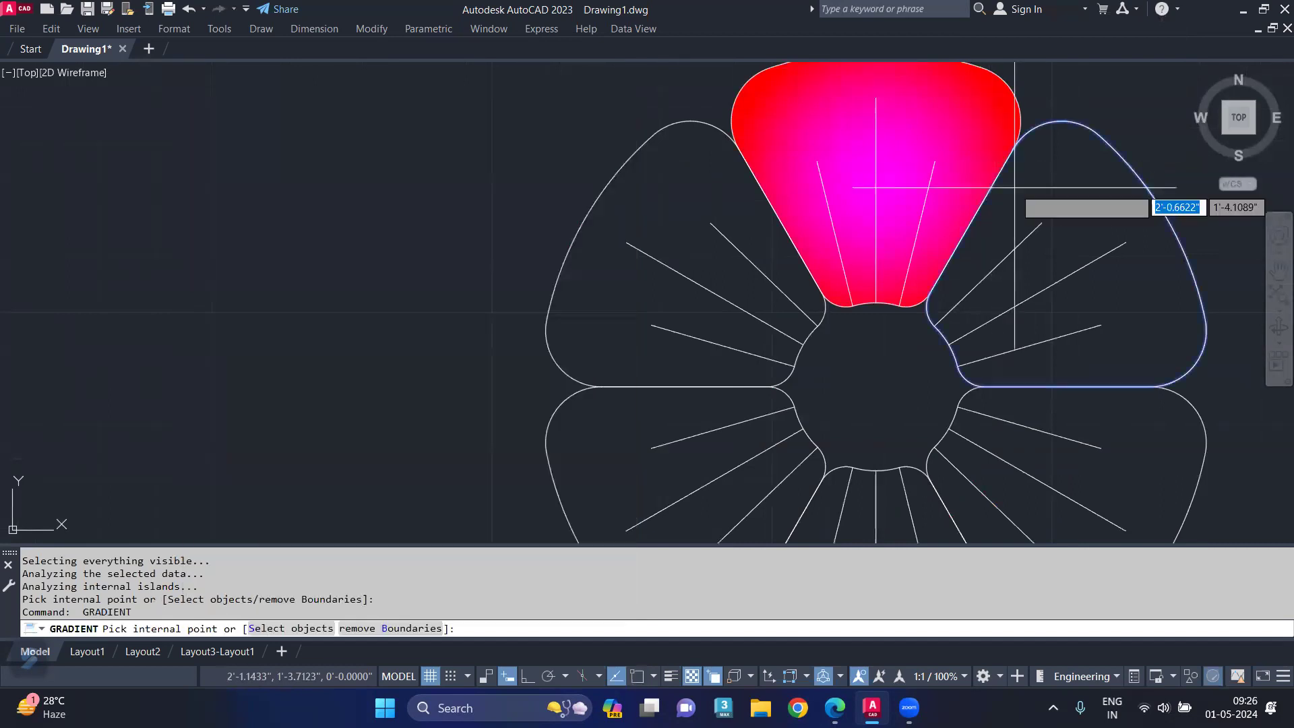
key(Return)
click(430, 606)
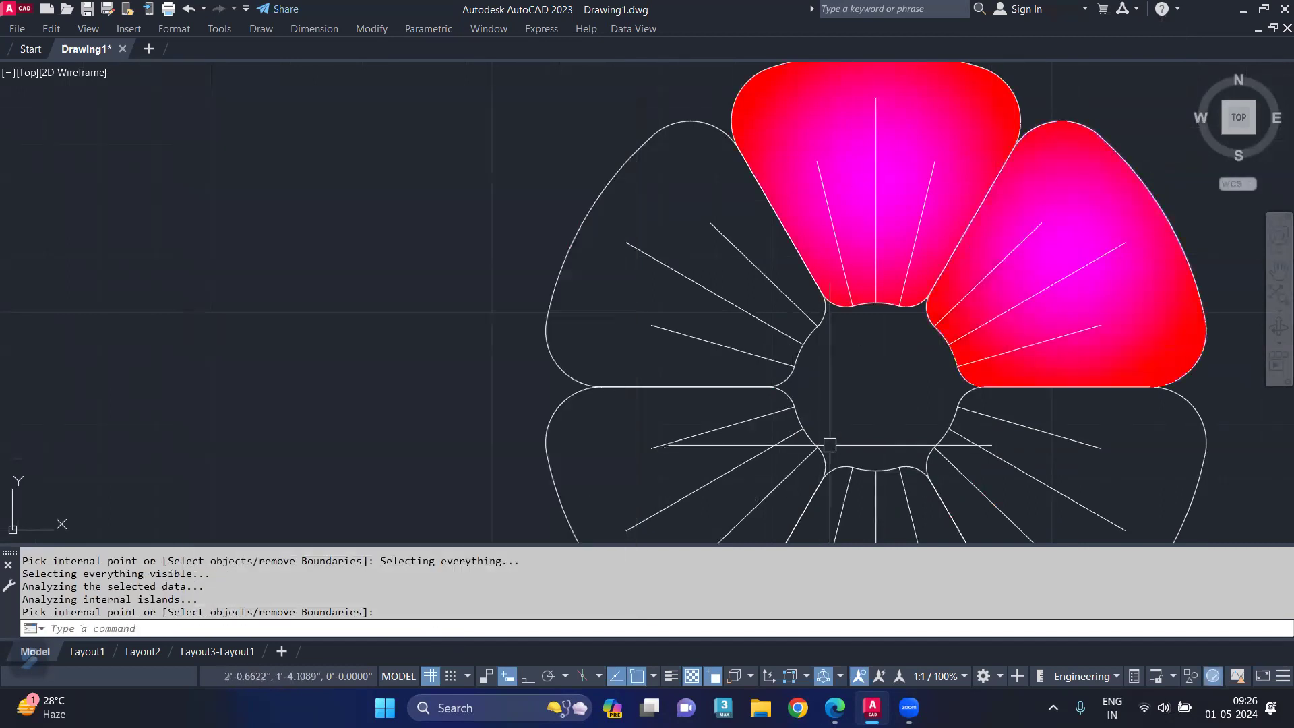
- Recentre the flower and fill the upper-left and lower-left petals with the same gradient
scroll(911, 294, down, 2)
middle_drag(911, 295, 892, 260)
key(Return)
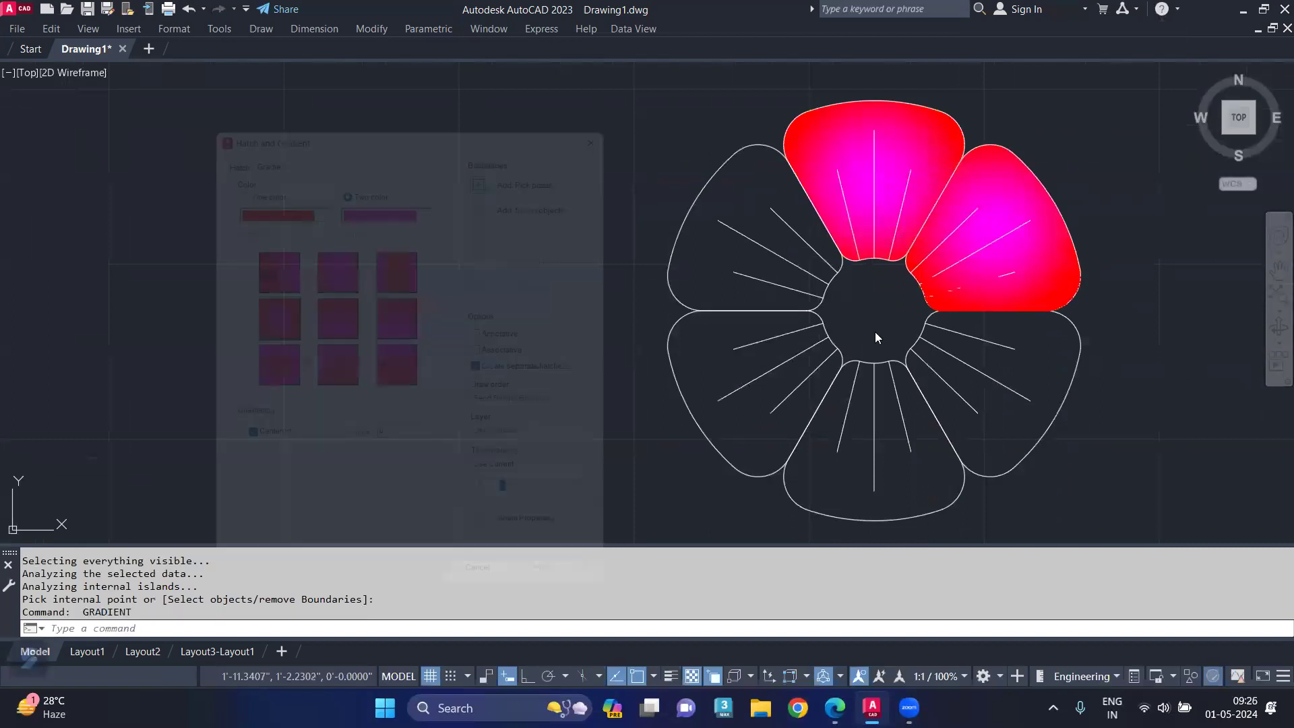
click(491, 155)
click(780, 183)
key(Return)
click(414, 603)
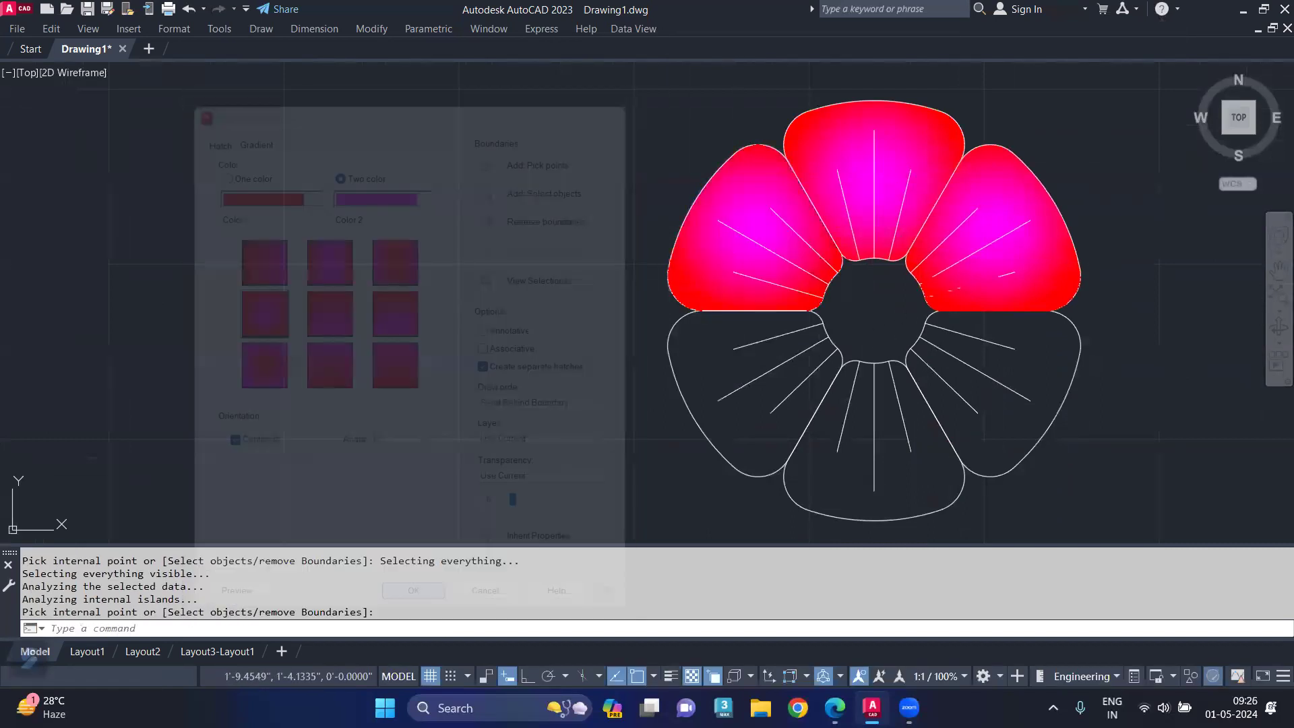
key(Return)
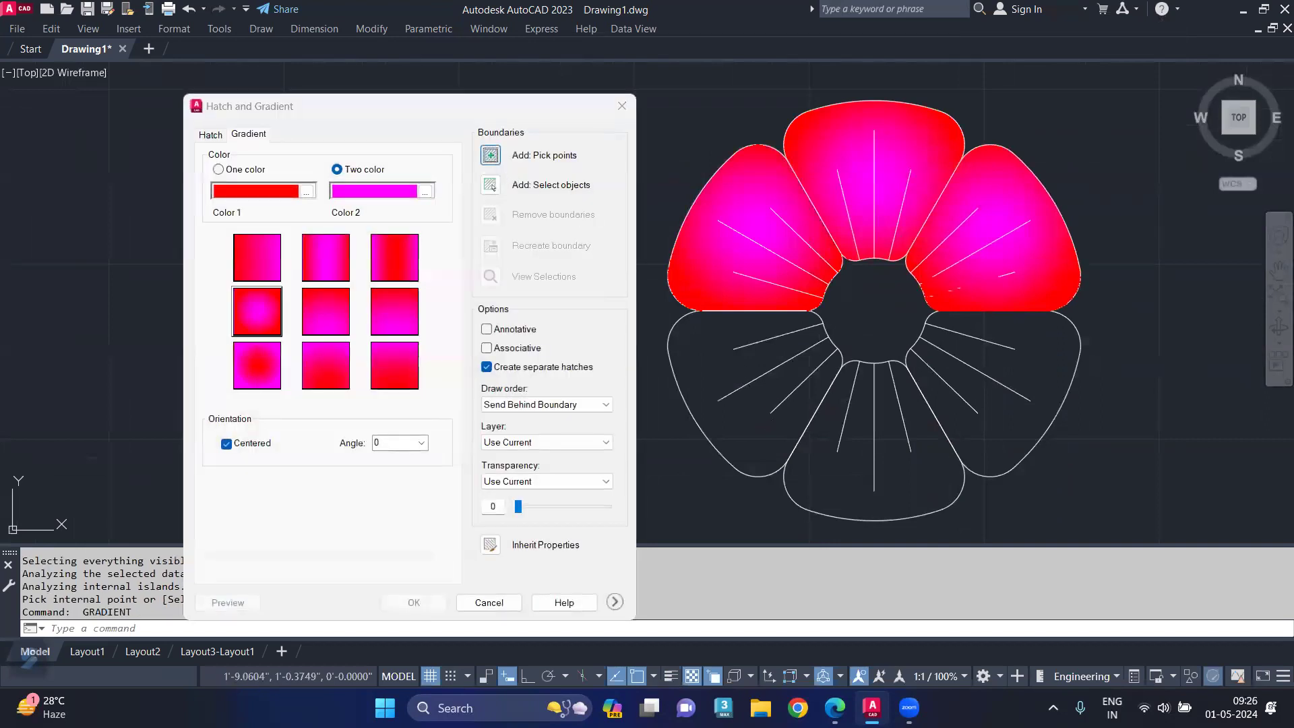
click(491, 155)
click(769, 438)
key(Return)
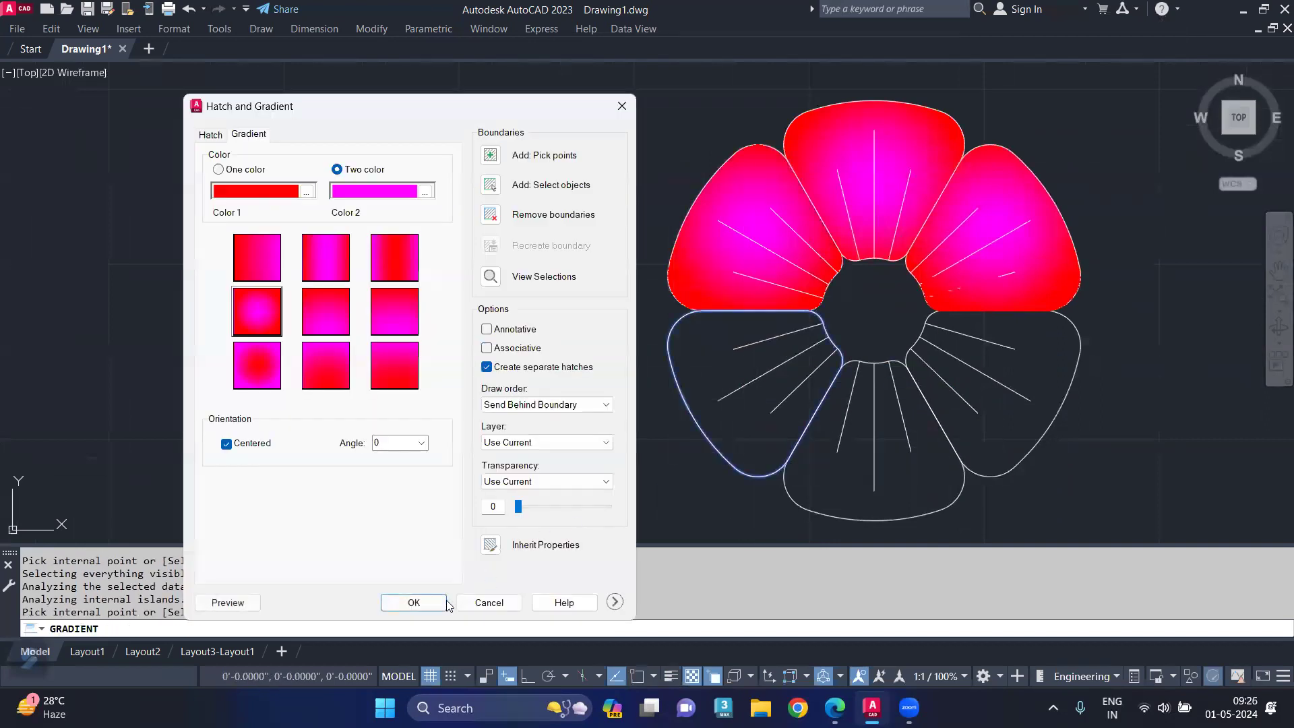
click(432, 607)
- Fill the bottom and lower-right petals with the gradient, completing all six
key(Return)
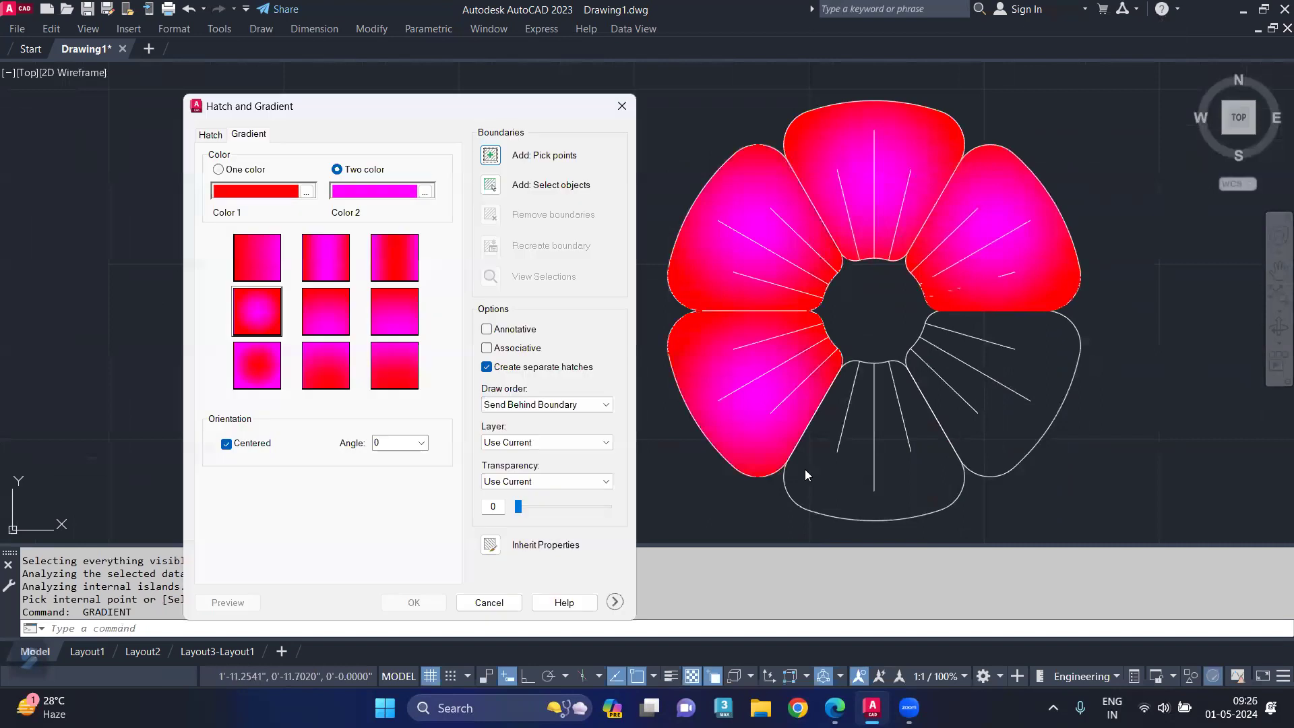
click(491, 155)
click(867, 489)
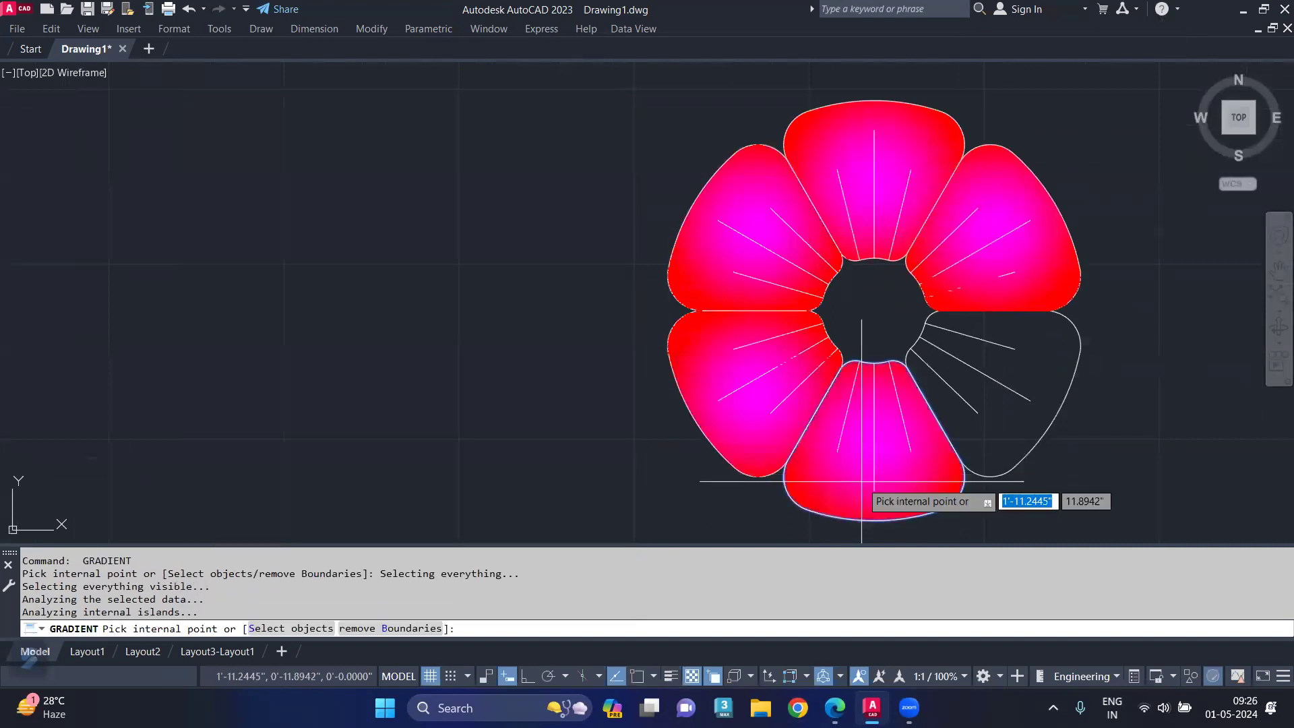
key(Return)
click(437, 602)
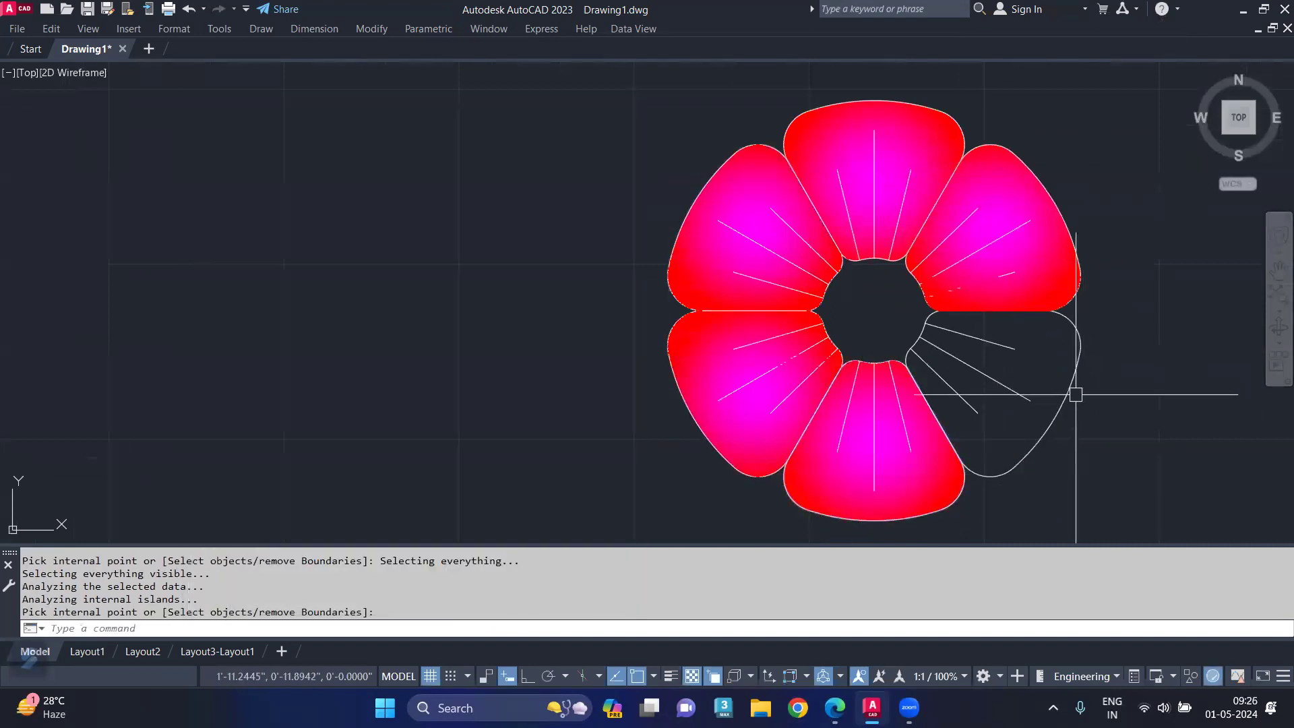
key(Return)
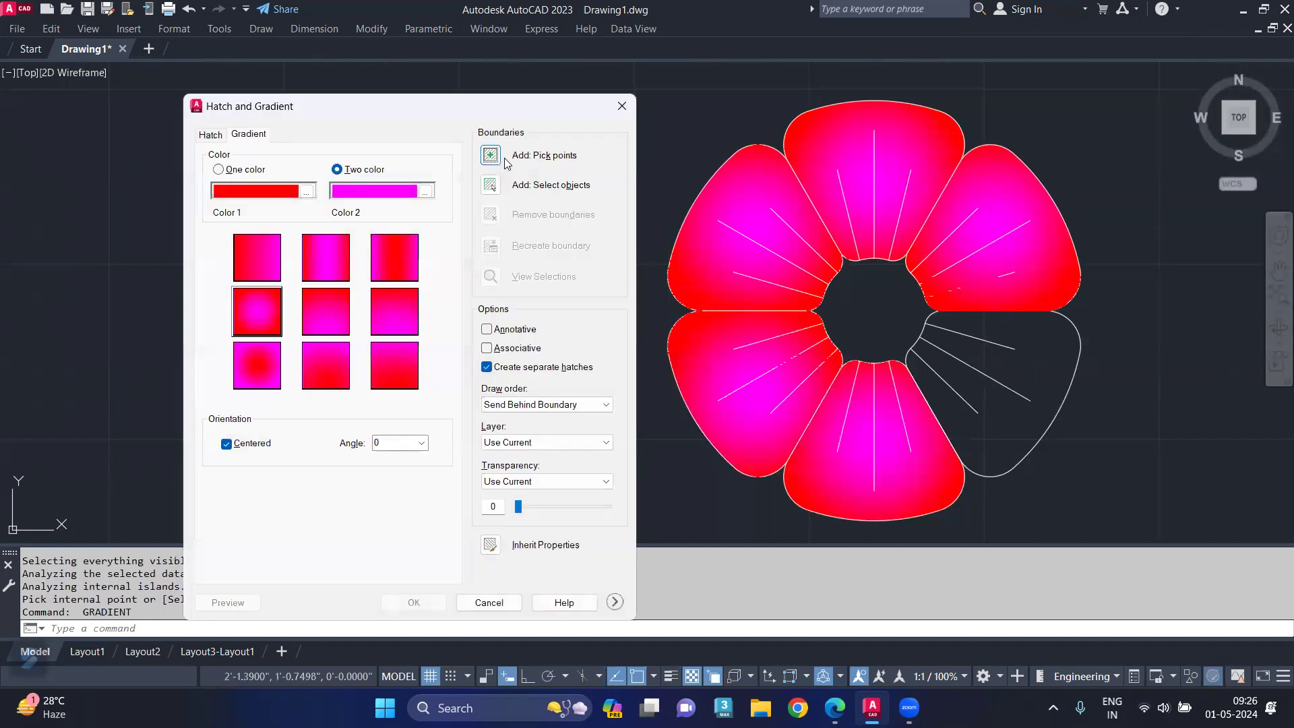
click(490, 155)
click(977, 404)
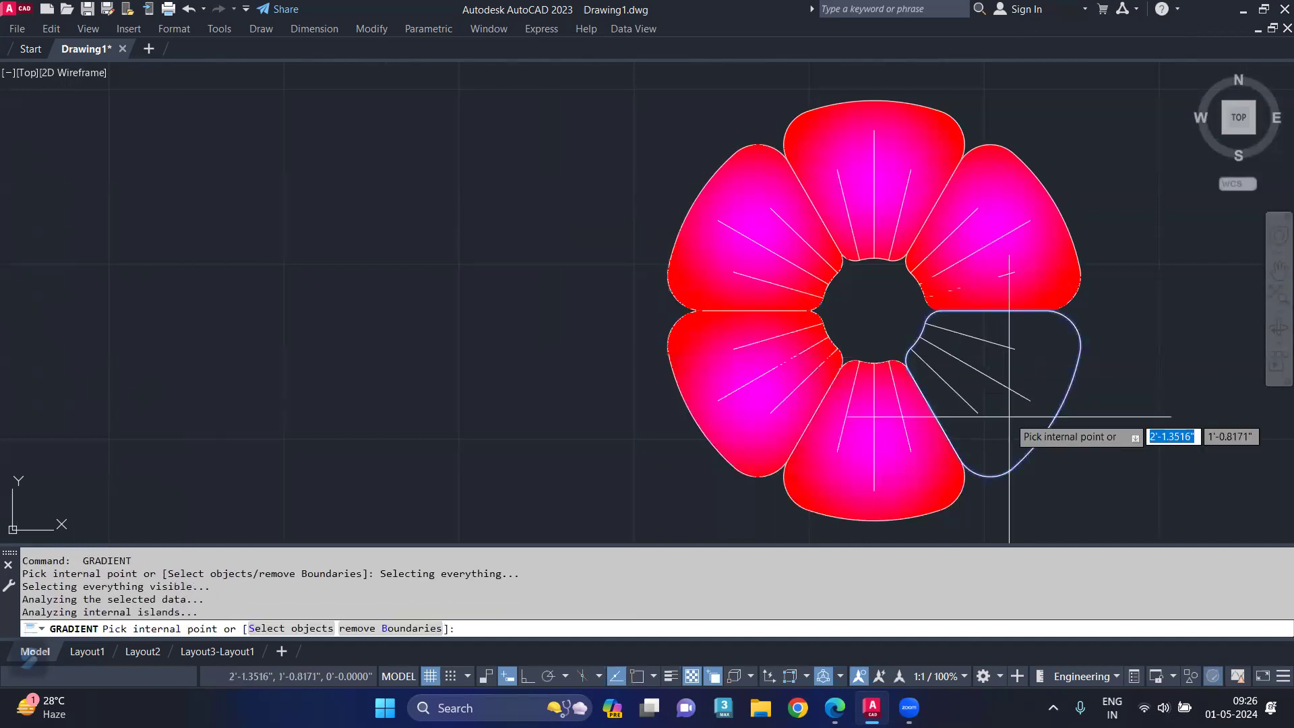
key(Return)
click(402, 604)
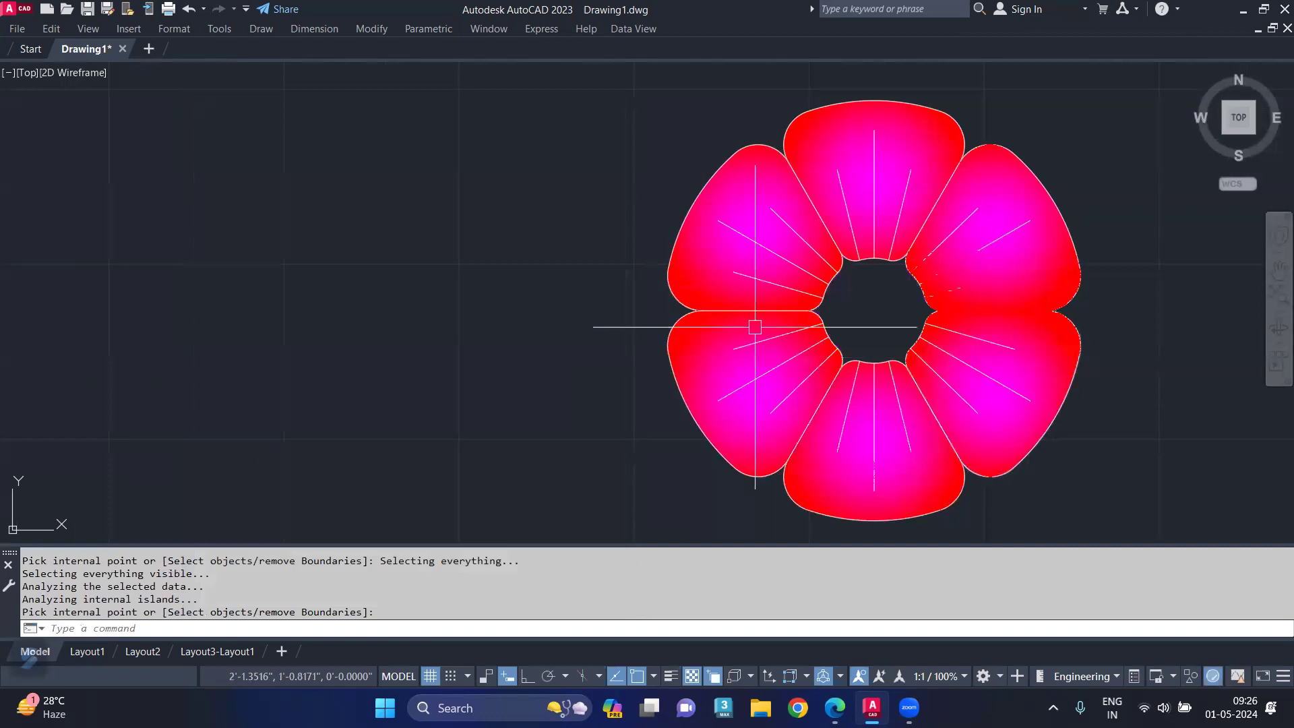
scroll(933, 225, up, 2)
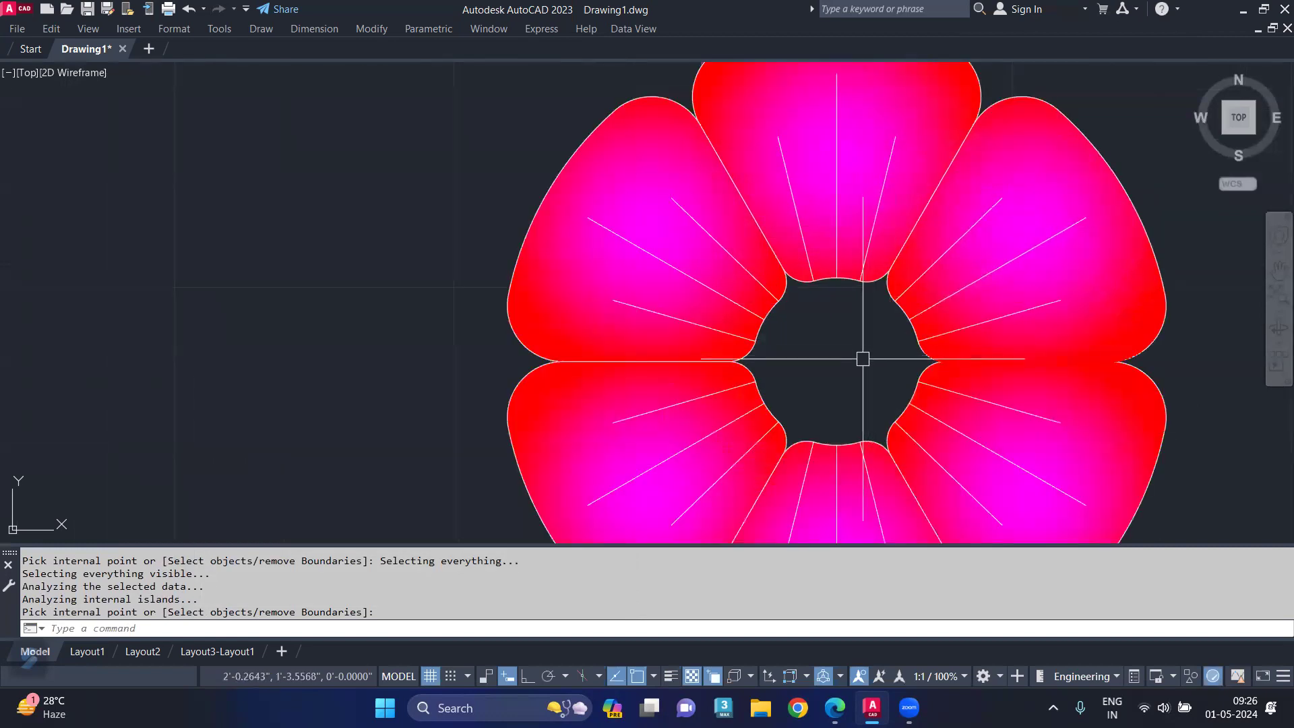
scroll(861, 351, down, 2)
scroll(844, 336, down, 2)
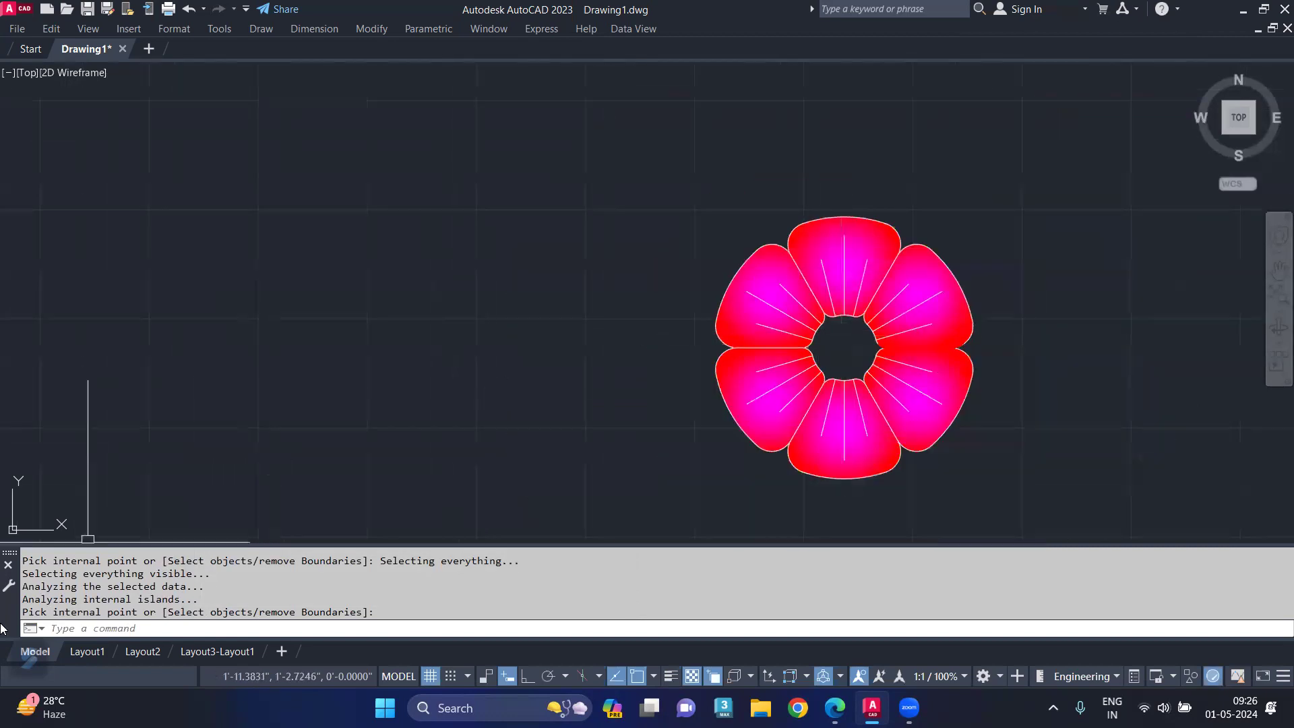
click(86, 652)
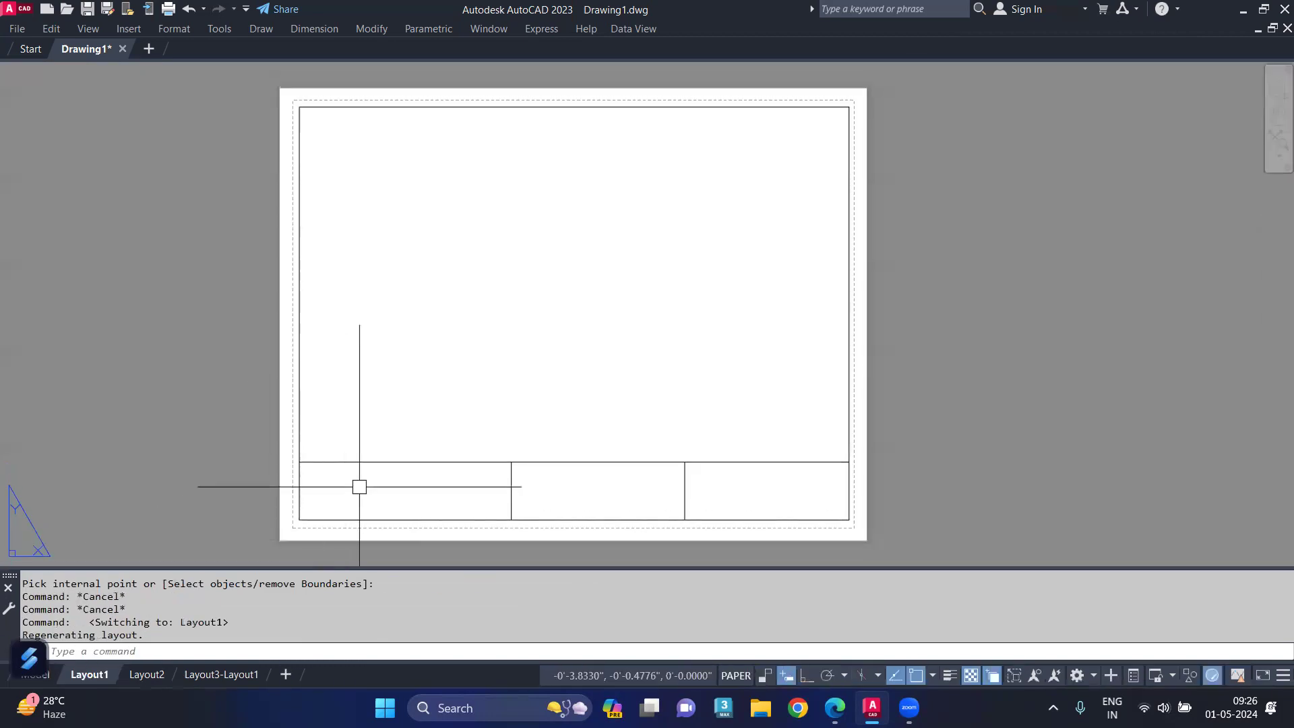
click(525, 330)
click(523, 319)
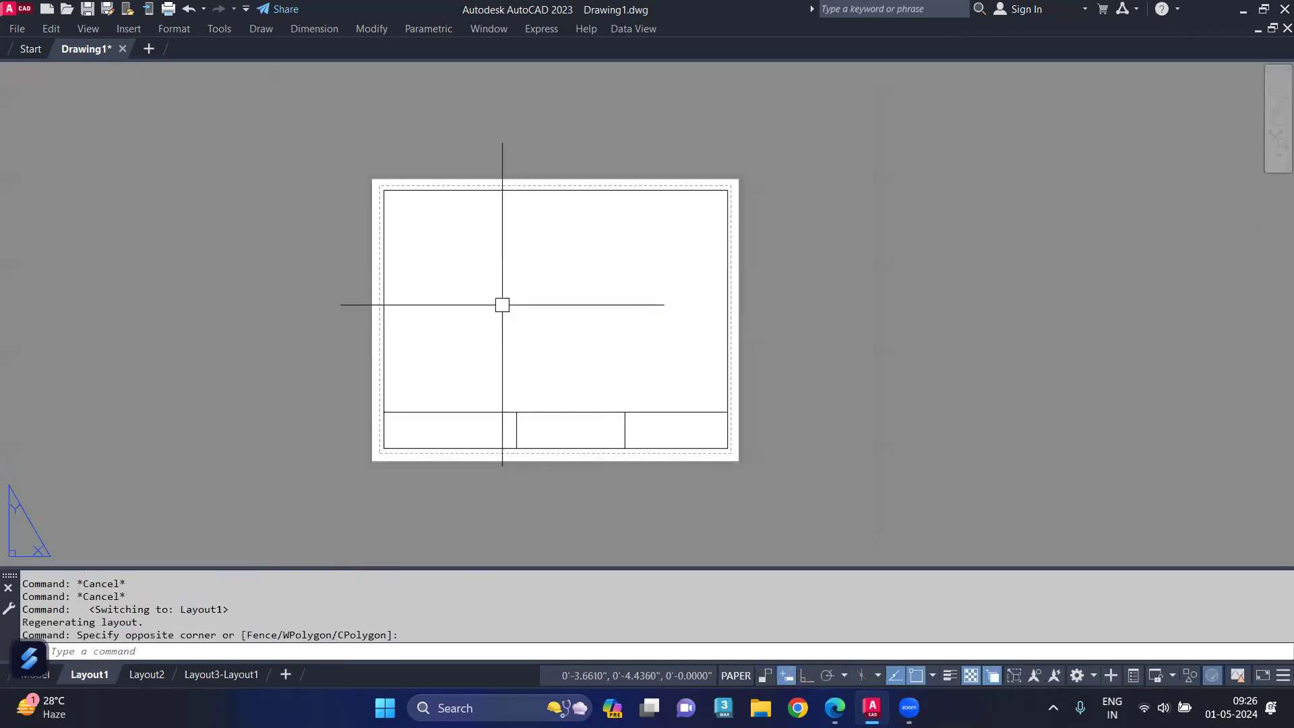
click(497, 357)
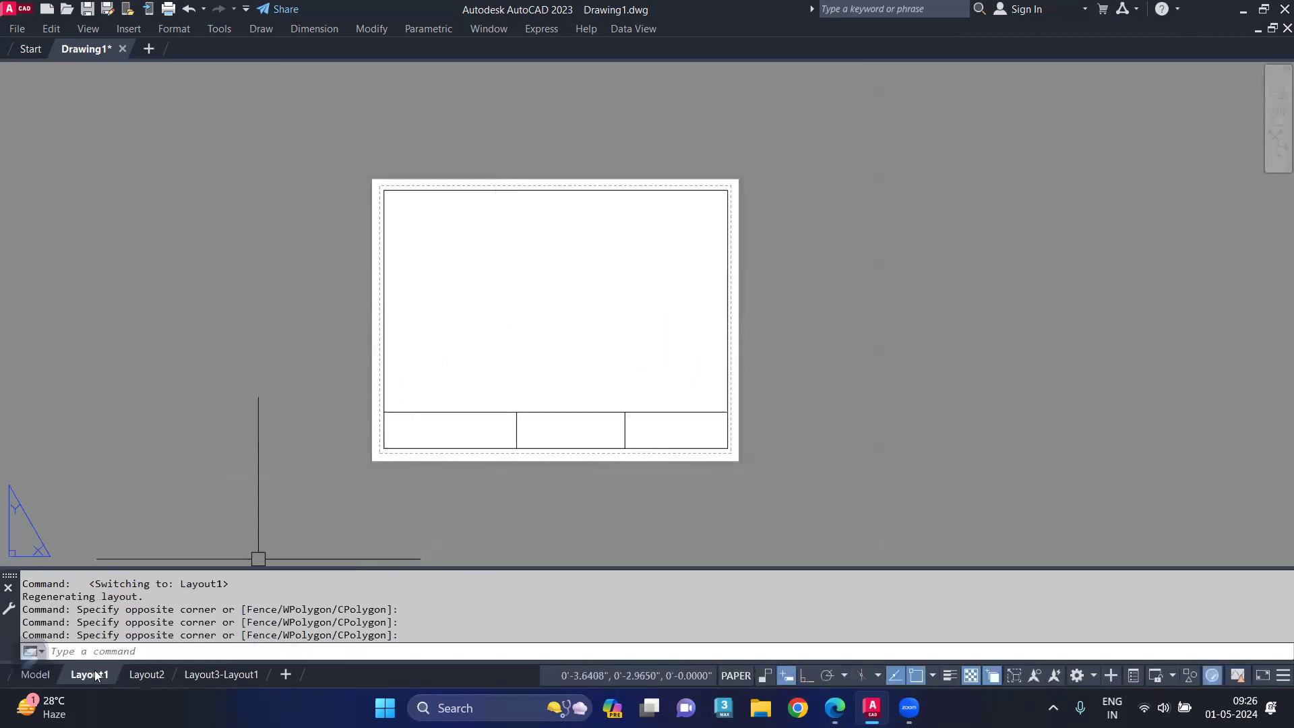
click(143, 674)
scroll(774, 323, up, 1)
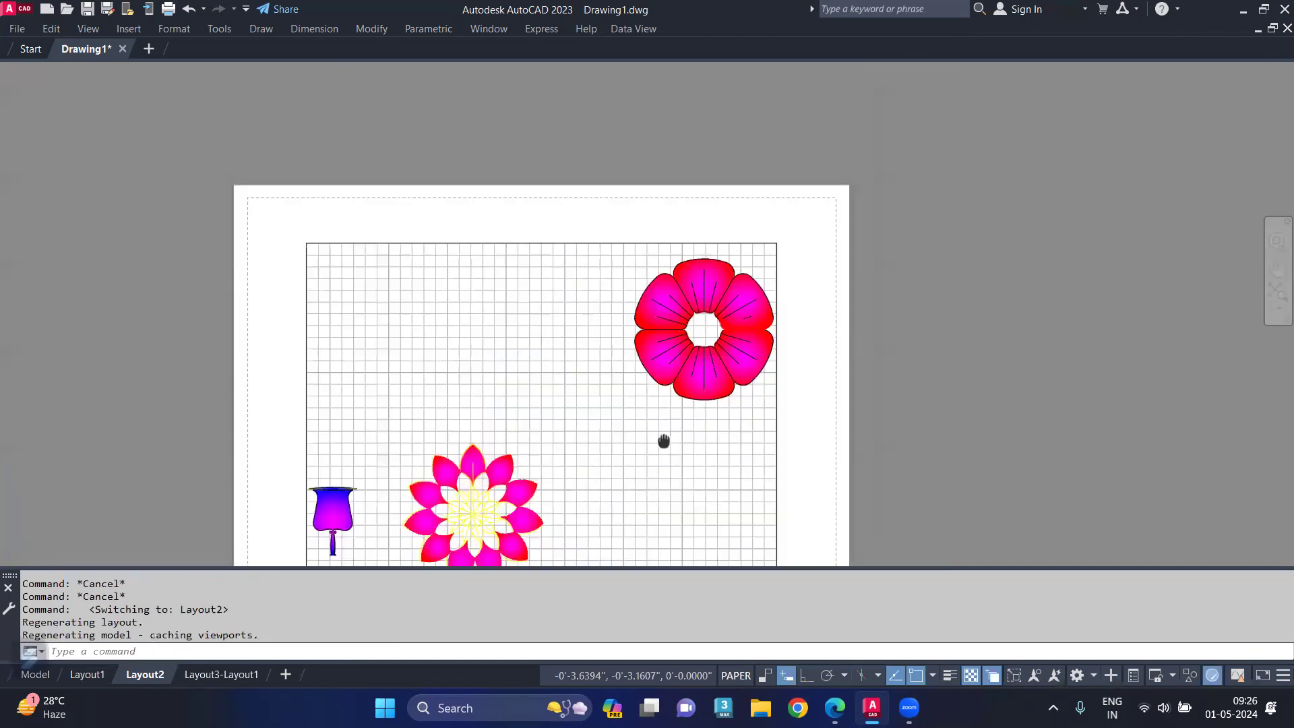
scroll(684, 306, up, 2)
scroll(685, 307, up, 2)
scroll(724, 330, up, 2)
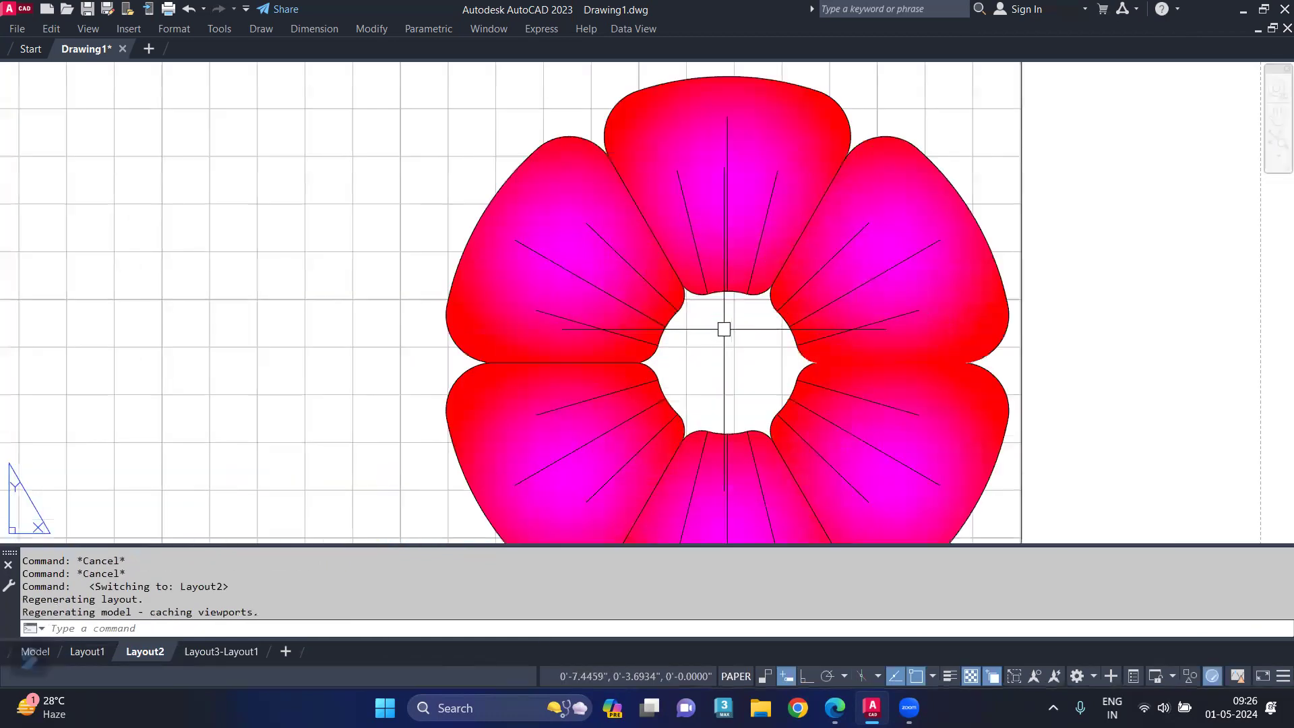
click(55, 650)
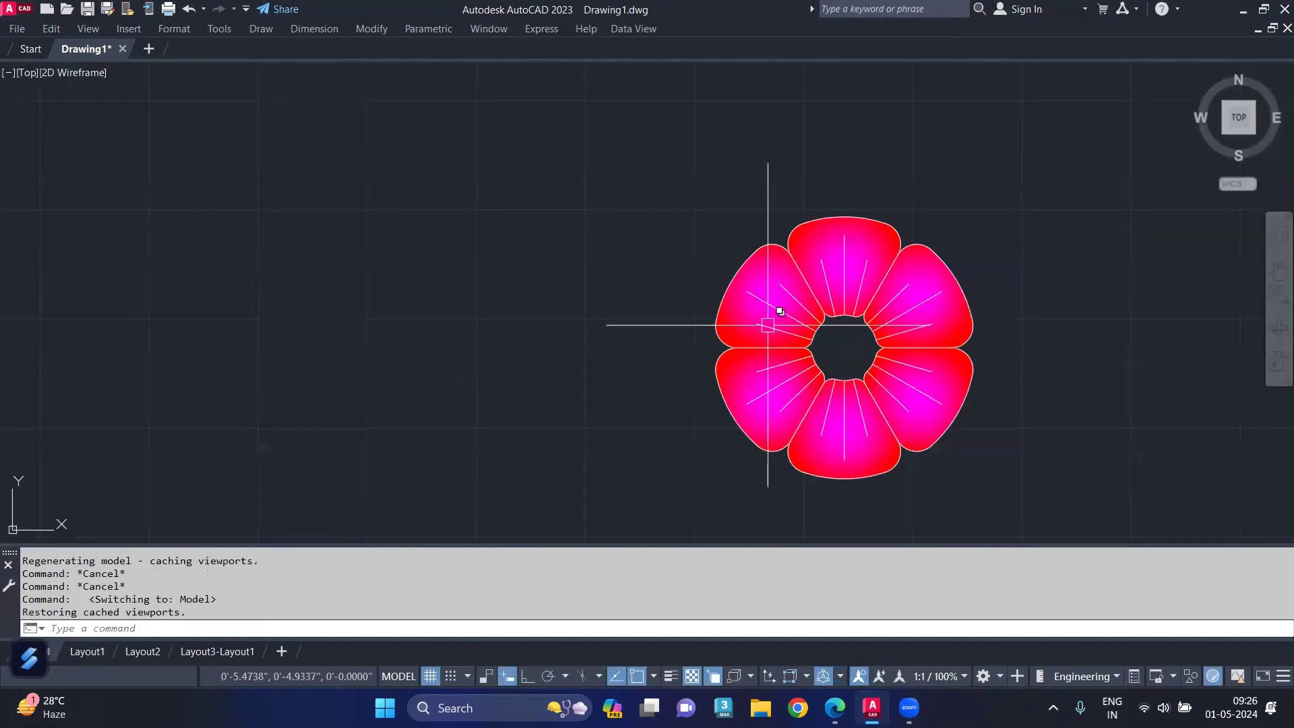
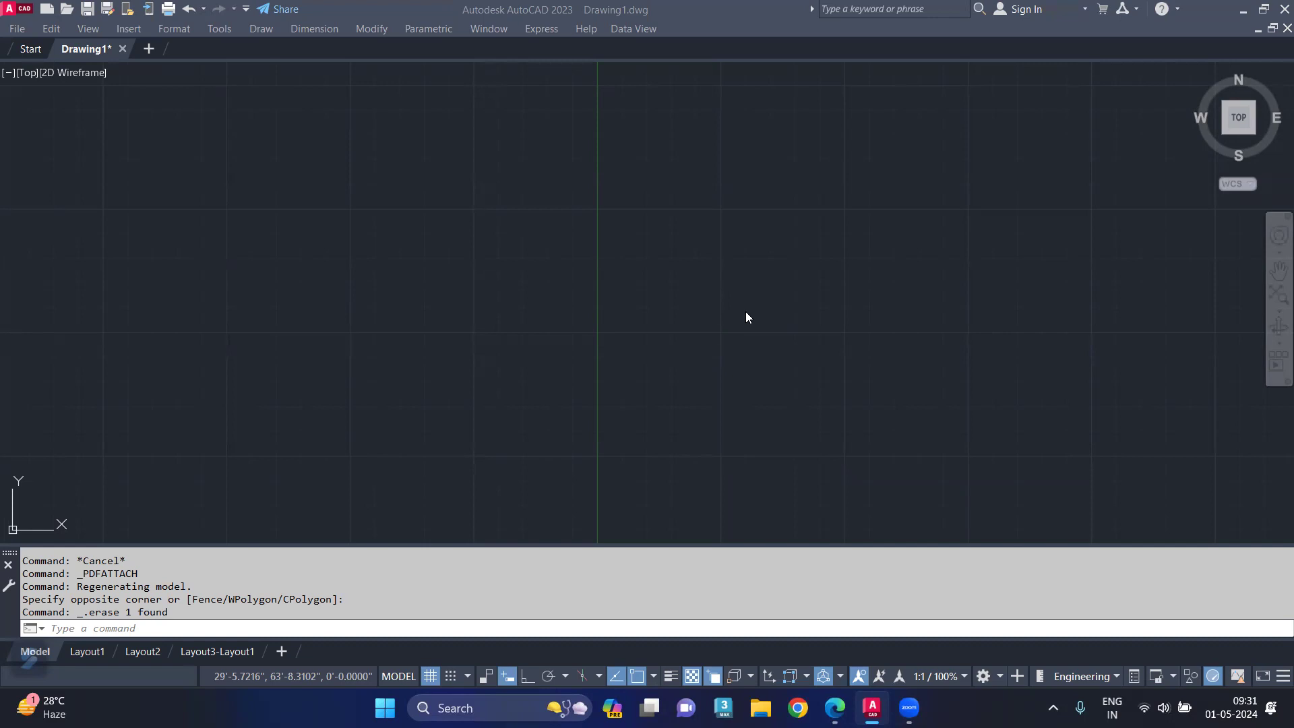
- Undo recent edits to bring the pink flower drawing back
scroll(741, 215, down, 2)
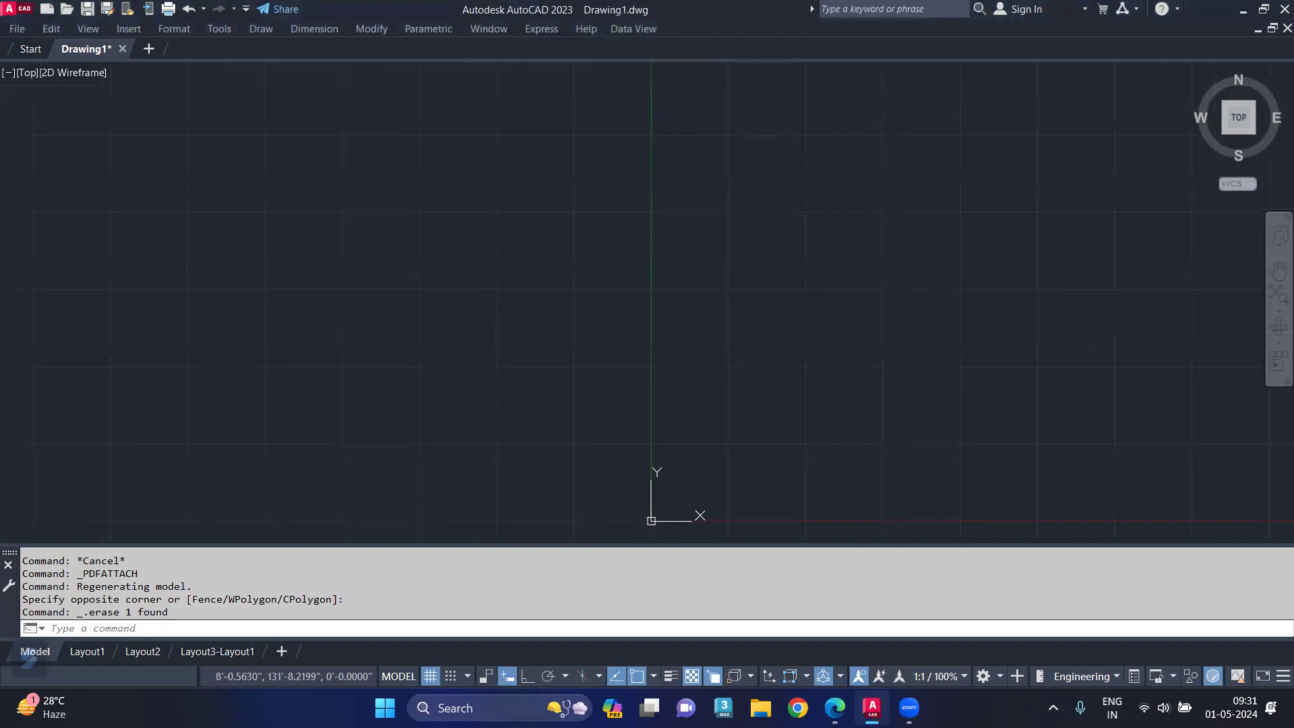
key(ctrl+z)
key(ctrl+z)
key(ctrl+z)
key(ctrl+z)
key(ctrl+z)
key(ctrl+z)
key(ctrl+z)
key(ctrl+z)
key(ctrl+z)
key(ctrl+z)
key(ctrl+z)
scroll(824, 370, up, 1)
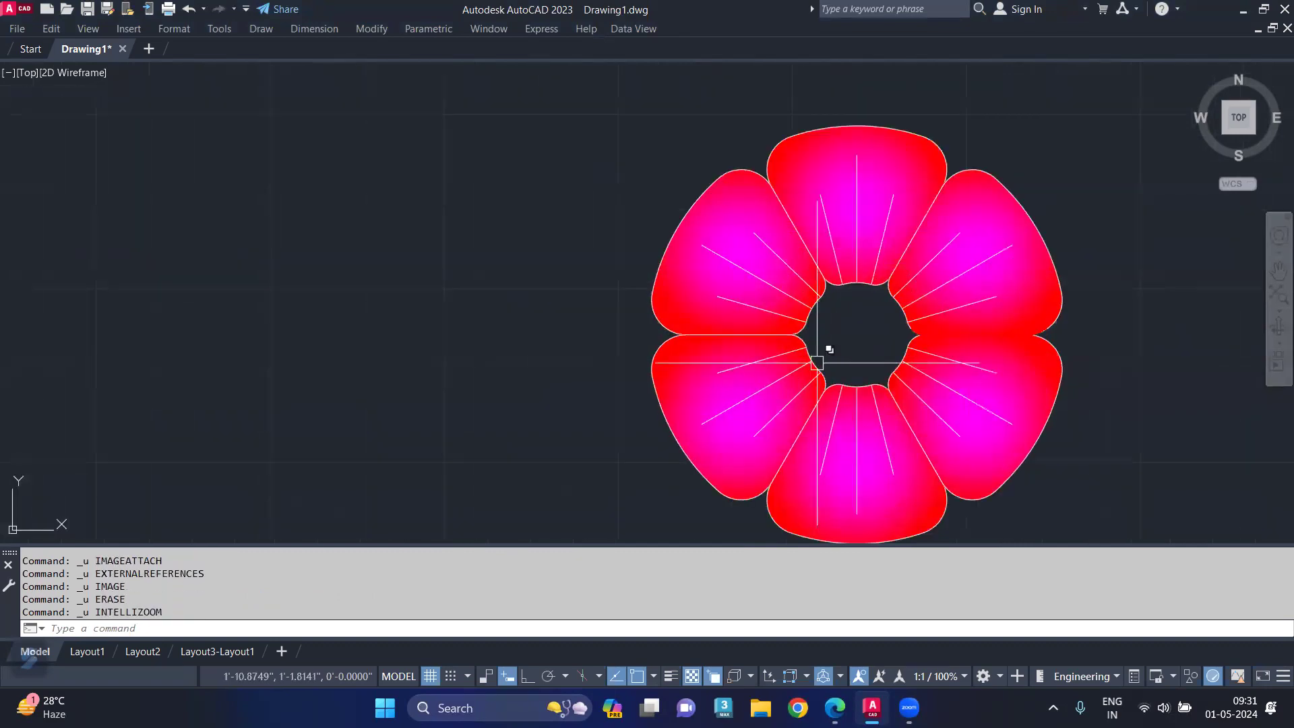
scroll(824, 354, up, 1)
scroll(712, 360, down, 2)
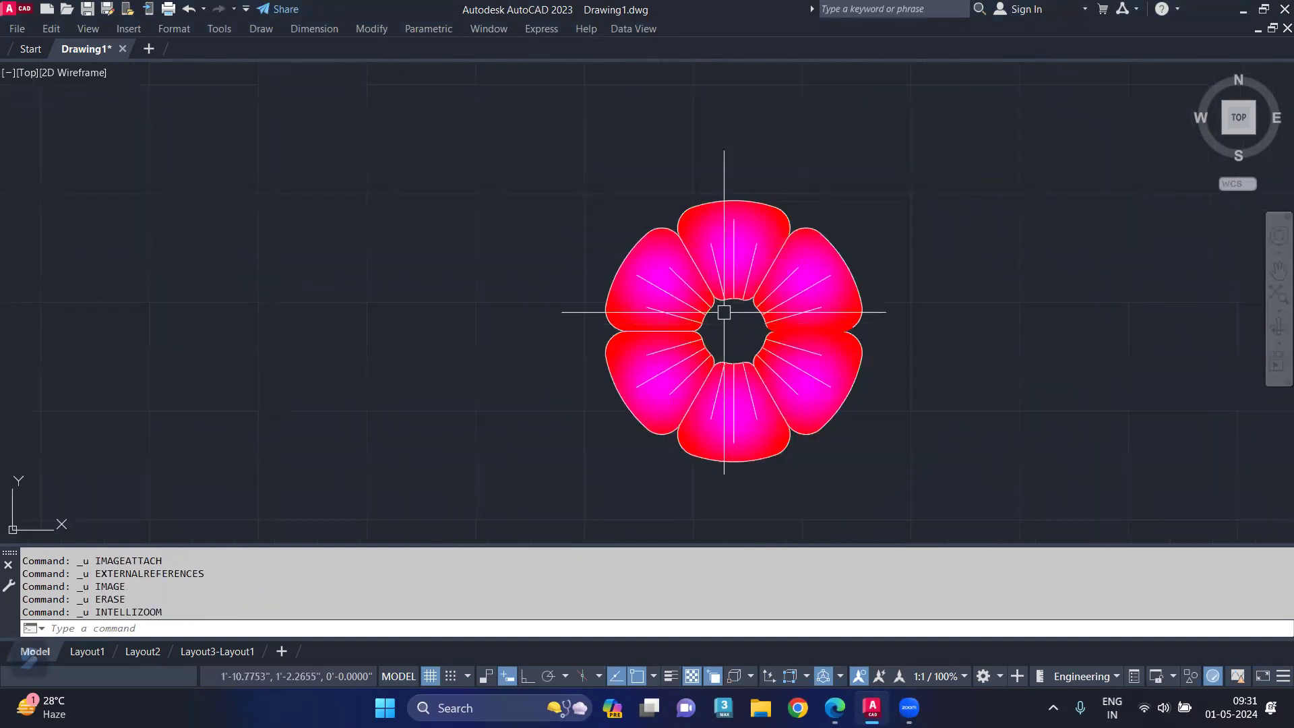
- Define the flower's 72 objects as block 'flower' with base point at its centre
text(-B)
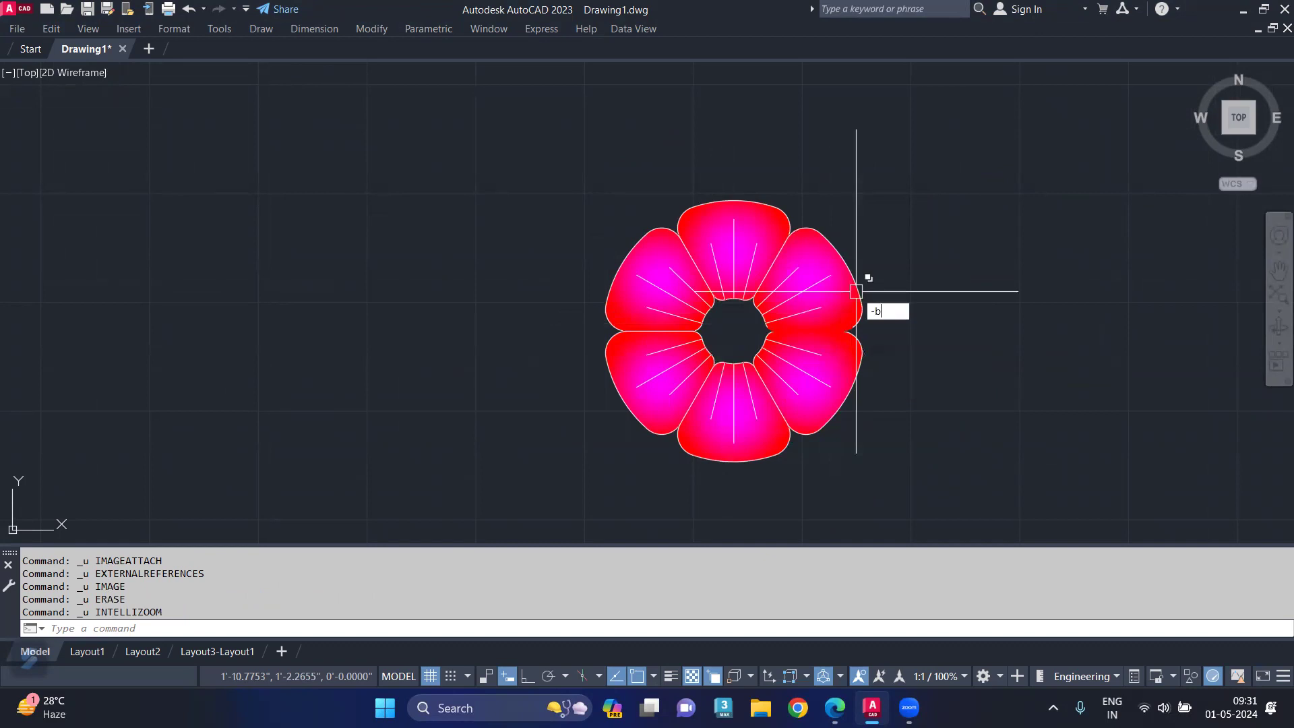
key(Return)
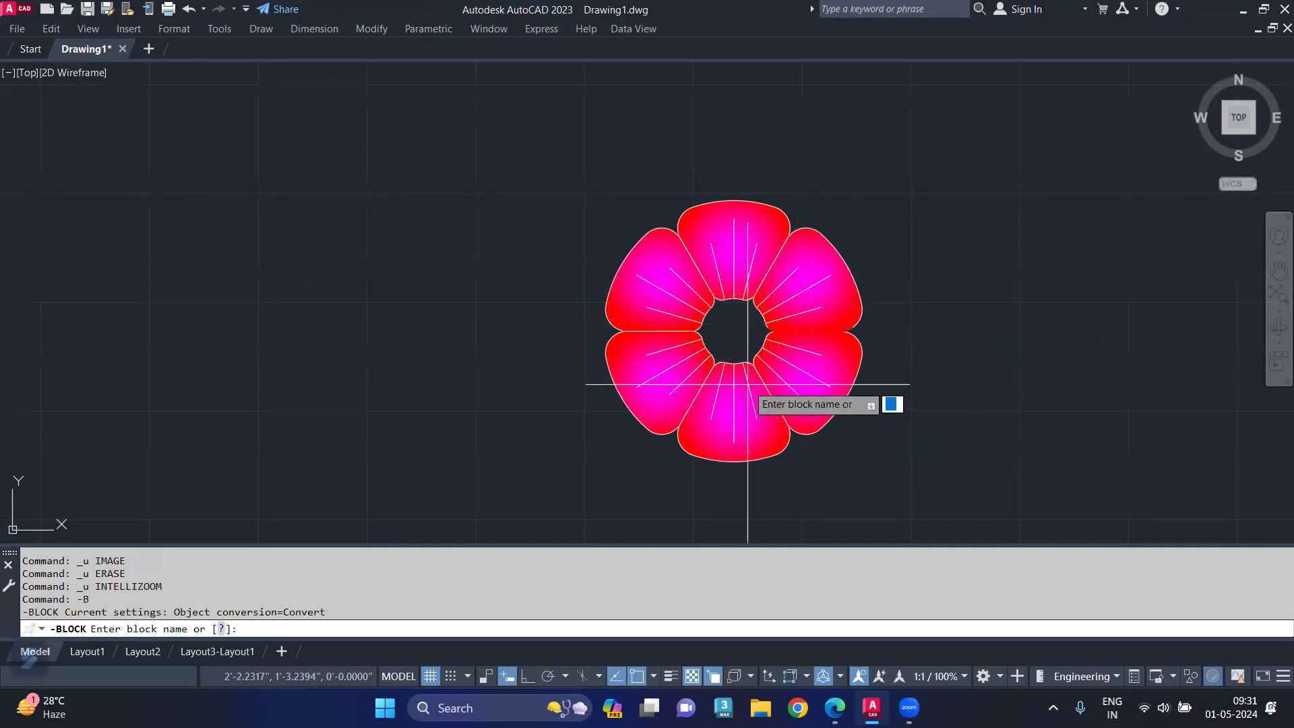
text(flower)
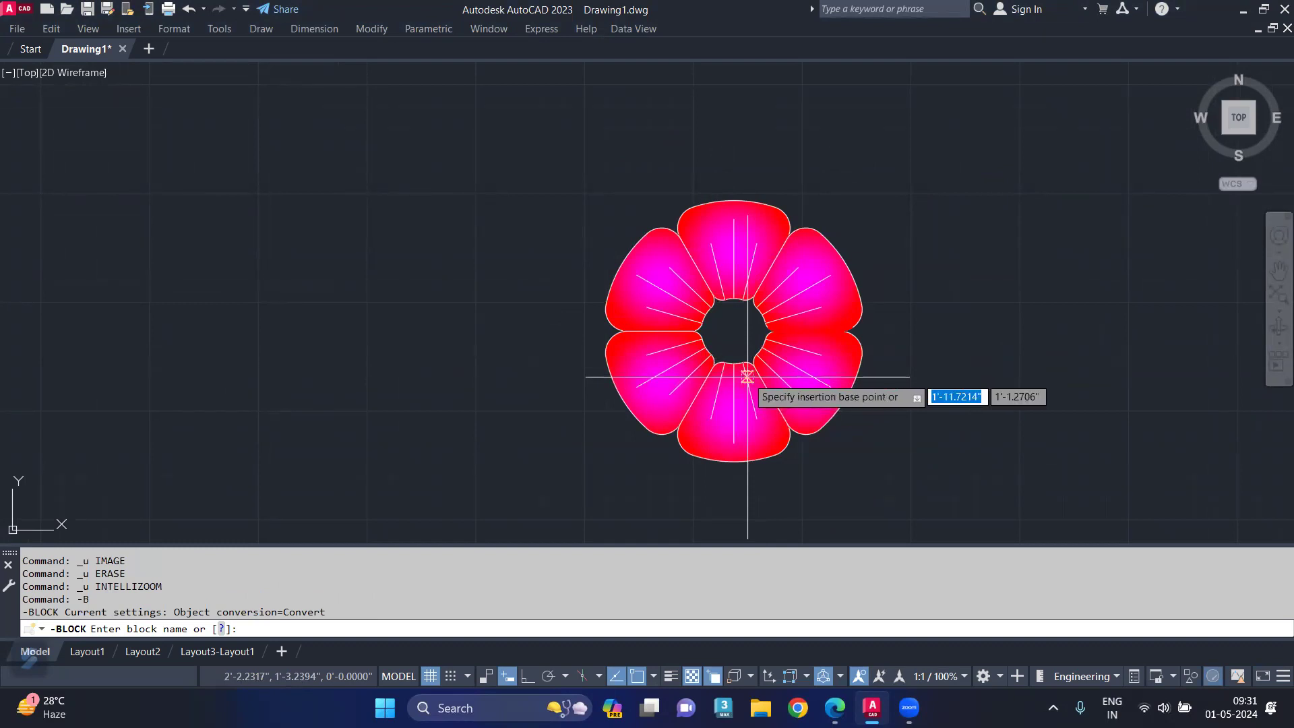
key(Return)
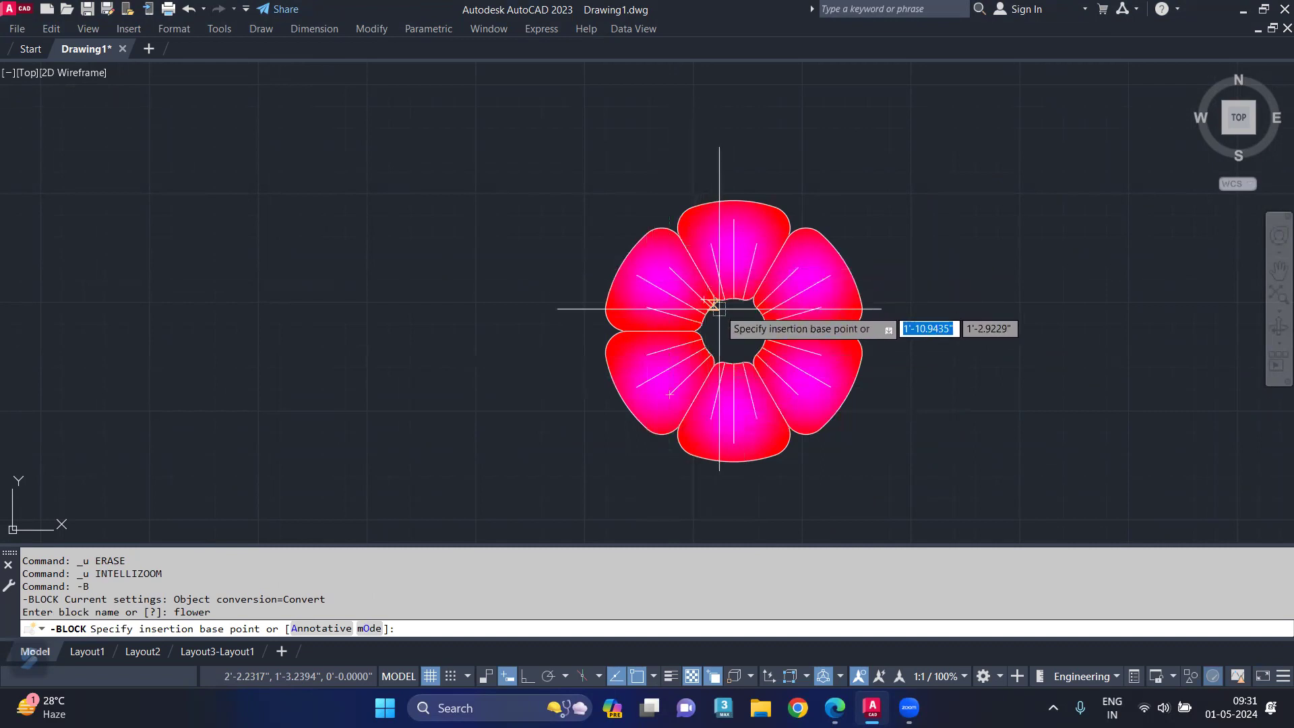
click(733, 329)
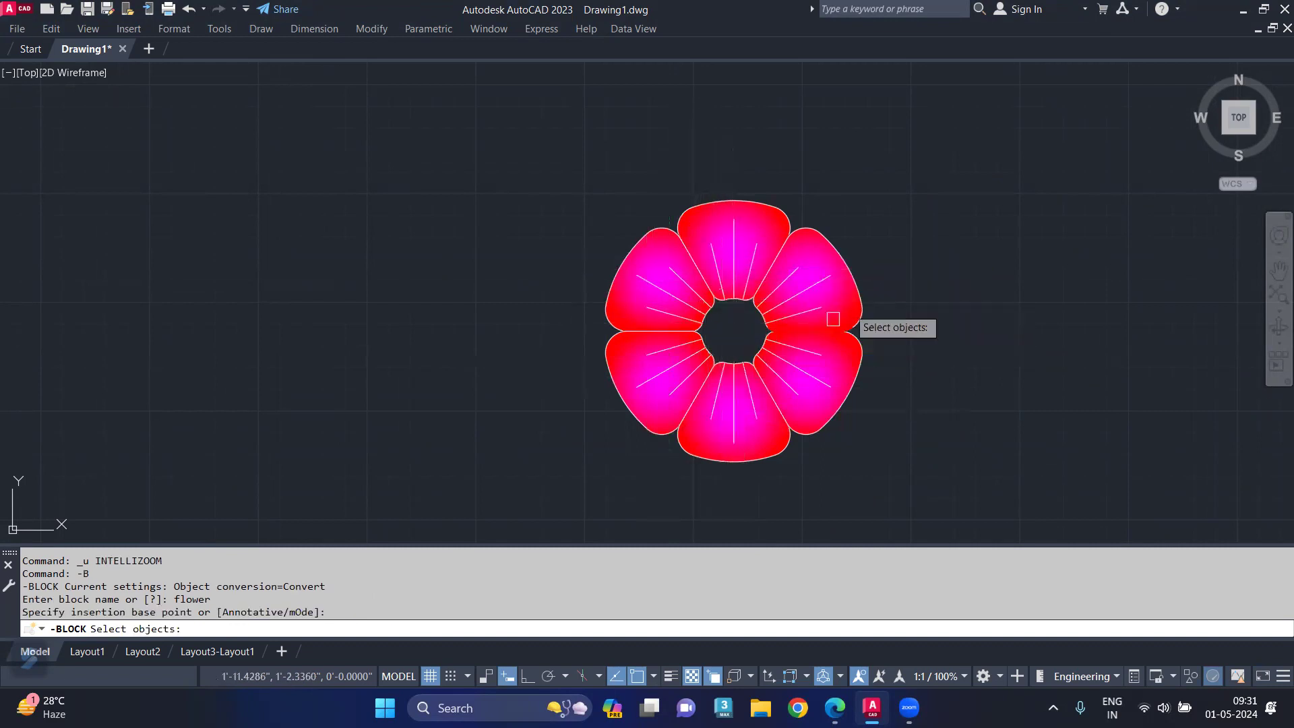
click(933, 174)
click(519, 519)
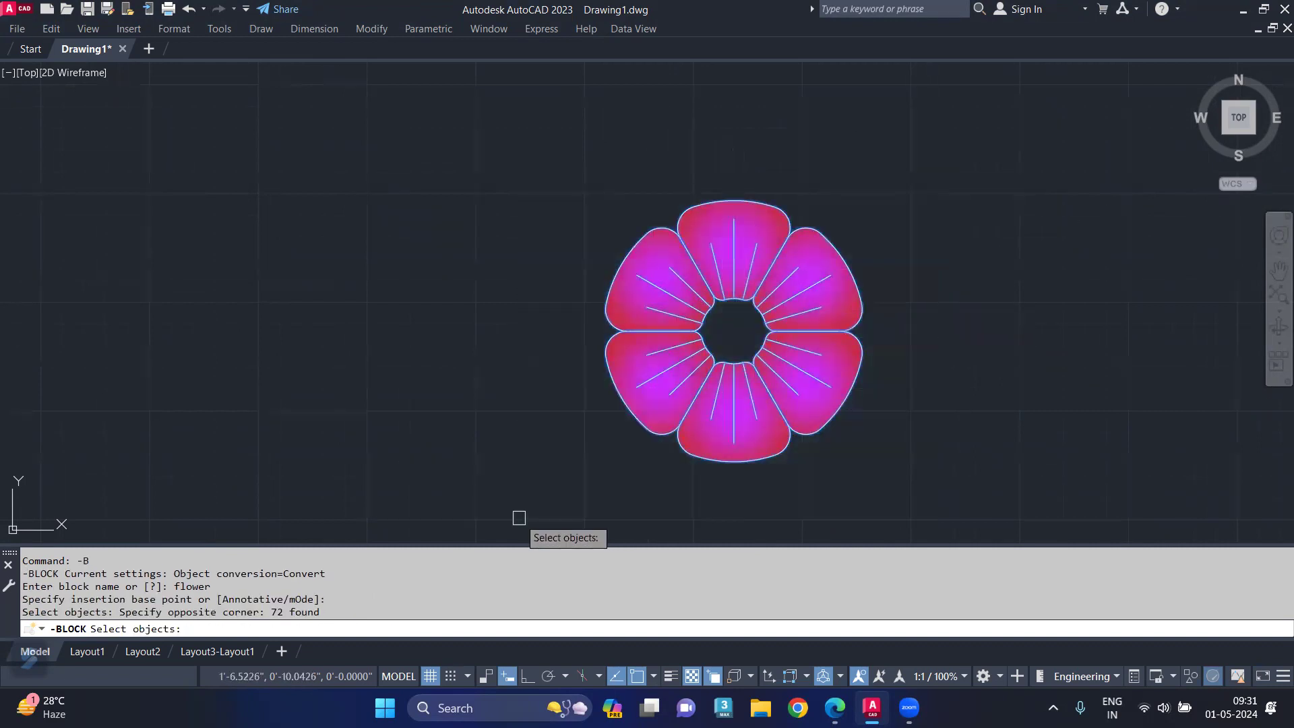
key(Return)
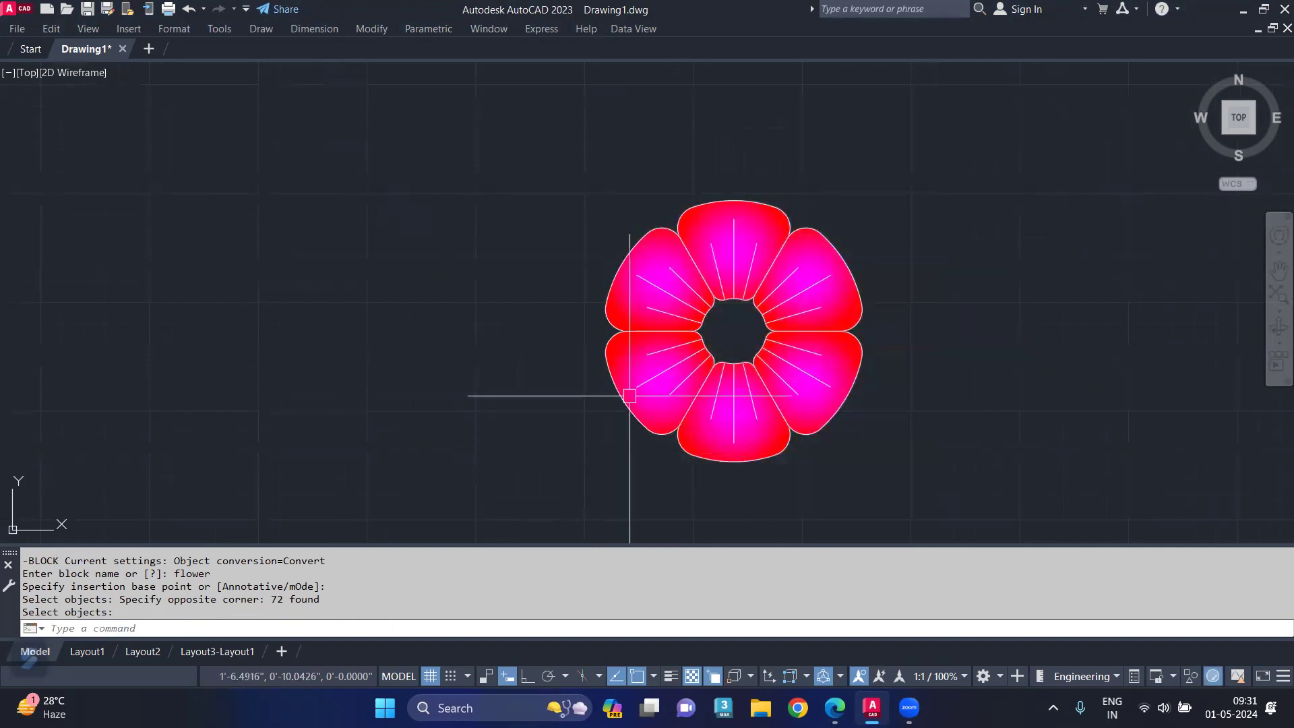
click(644, 387)
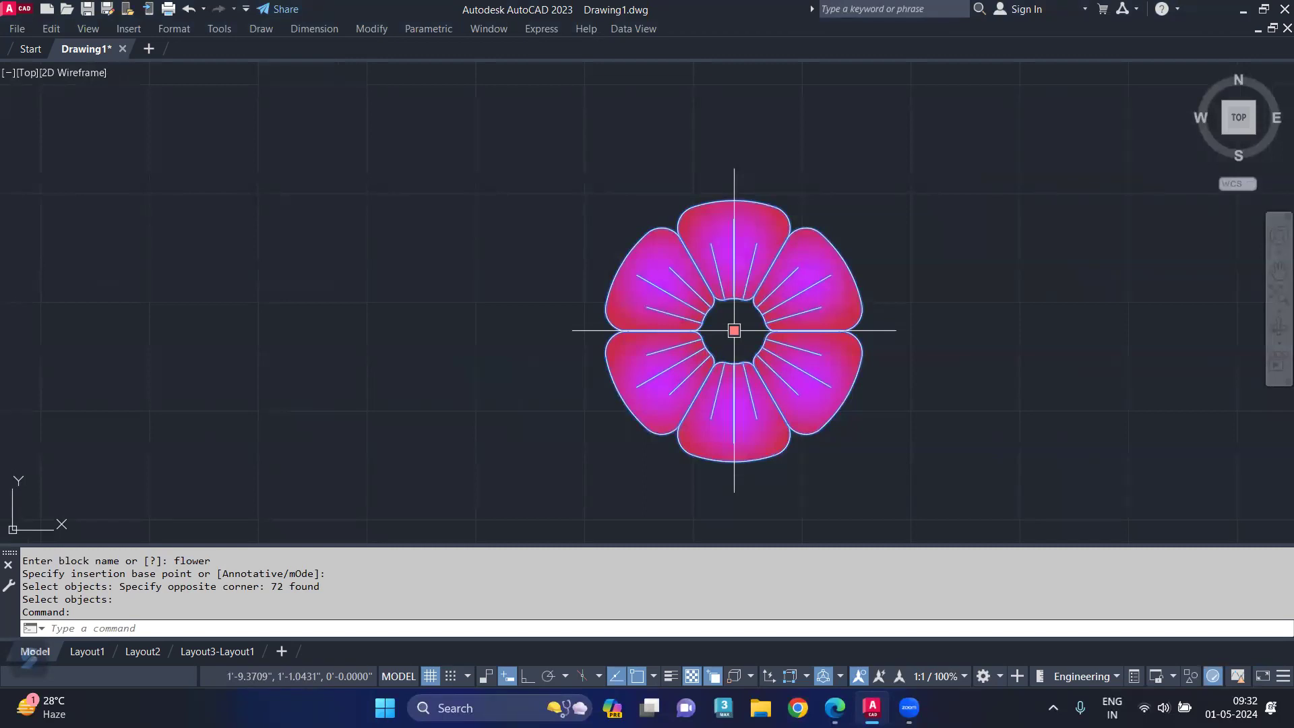
- Erase the flower block and reinsert 'flower' at scale 1 and rotation 0
key(Delete)
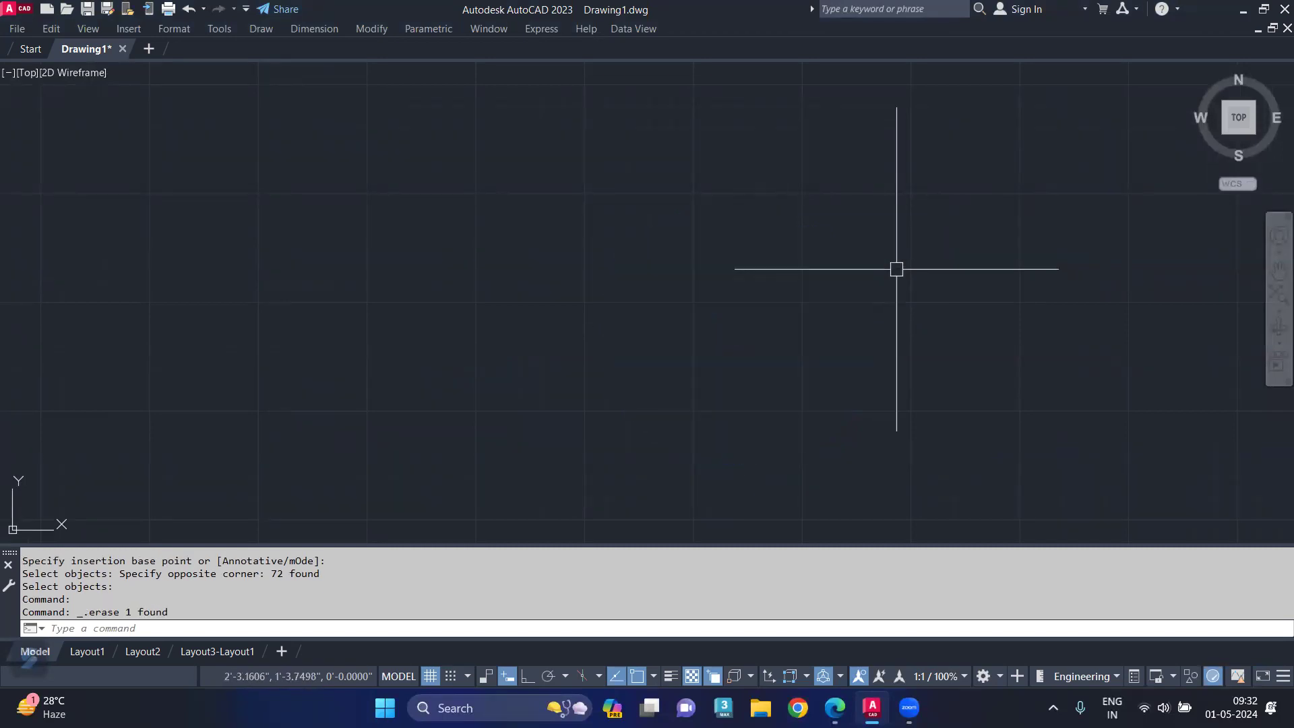
text(-I)
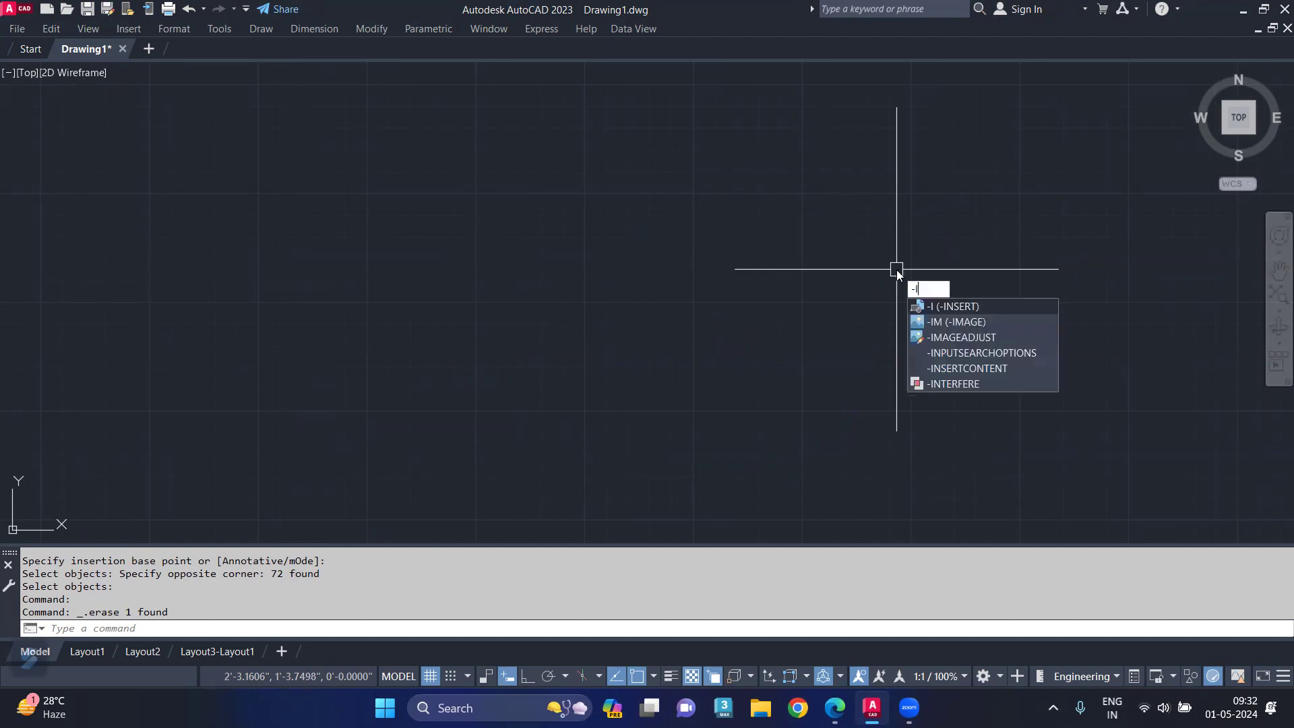
key(Return)
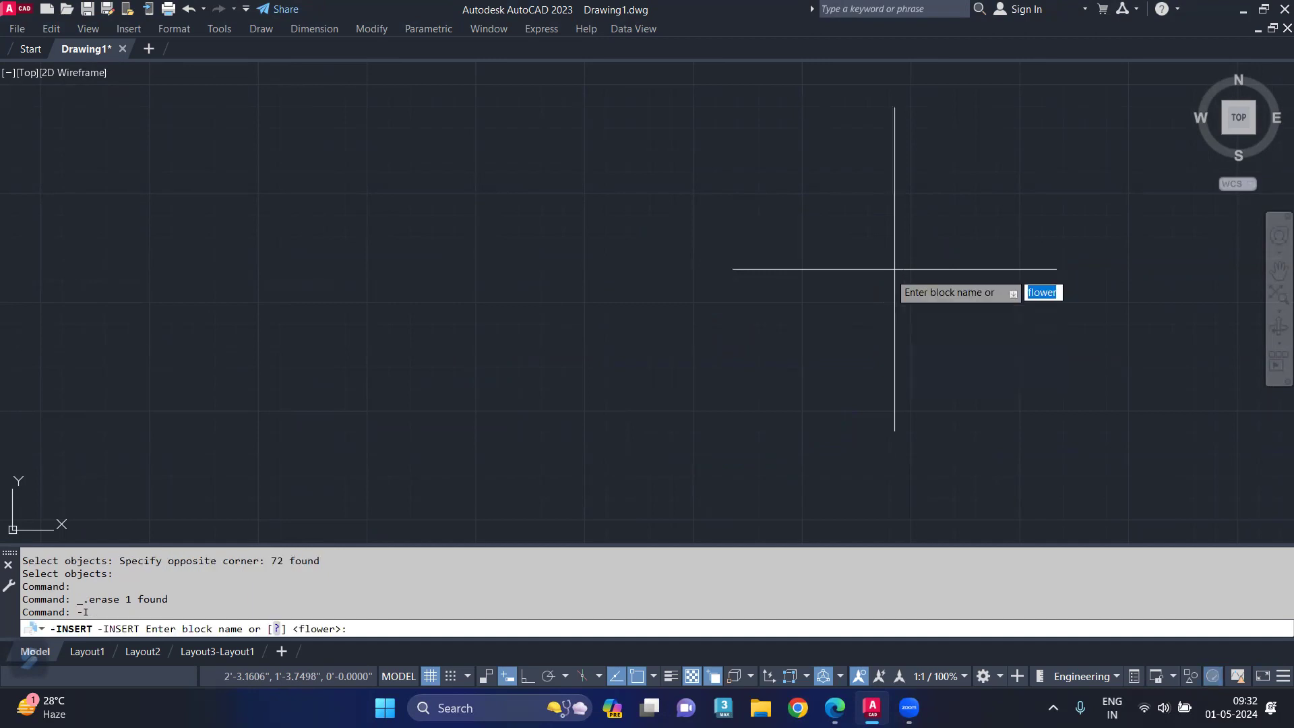
key(Return)
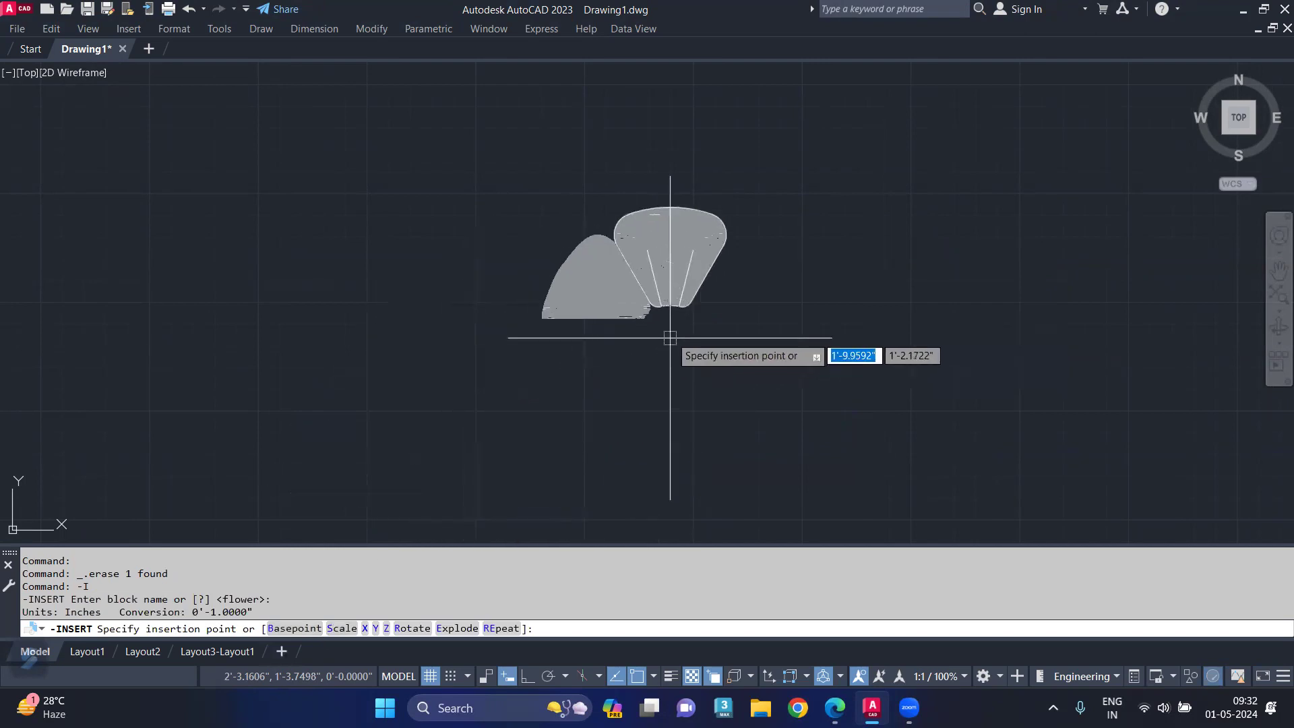
click(705, 294)
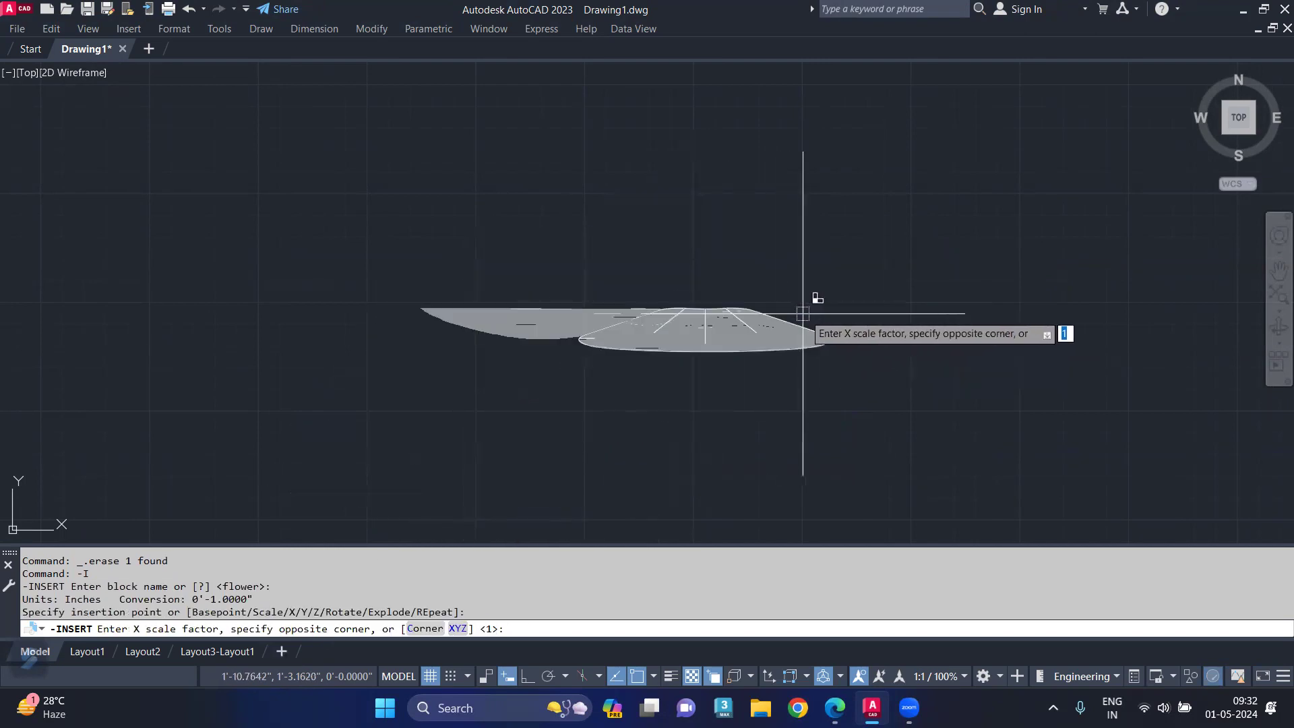
key(Return)
key(Return)
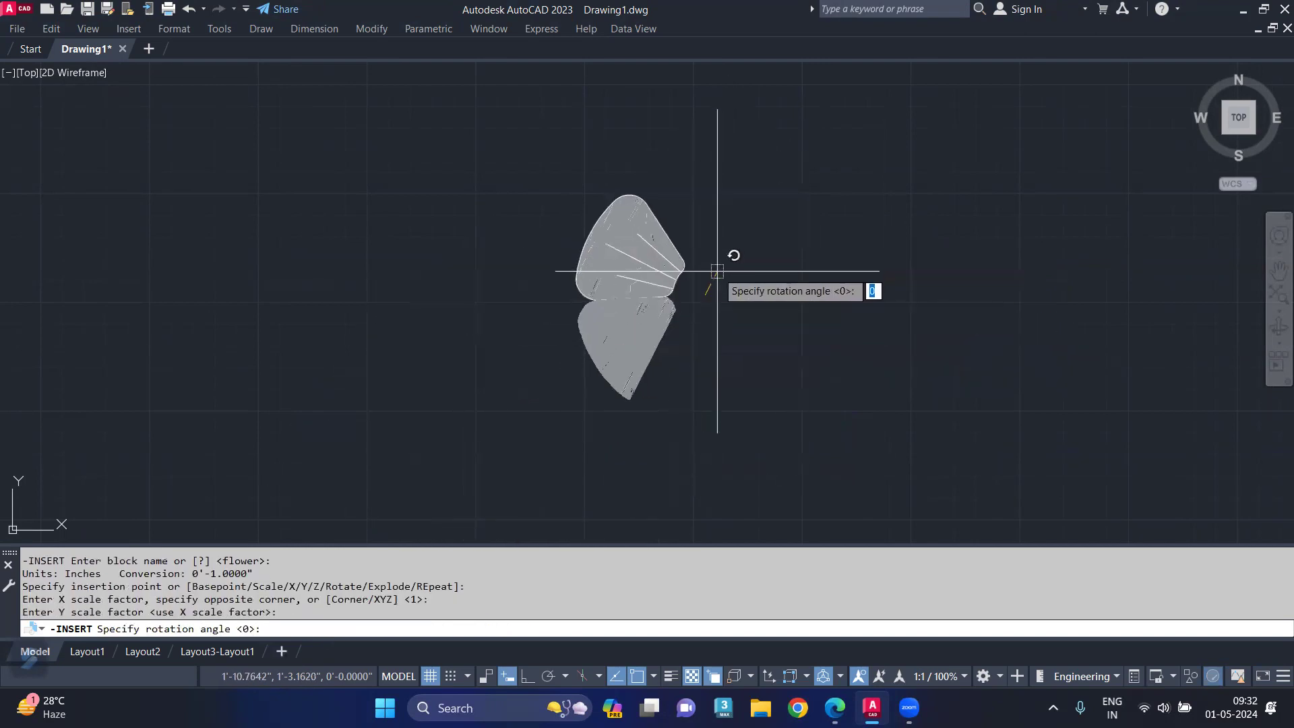
key(Return)
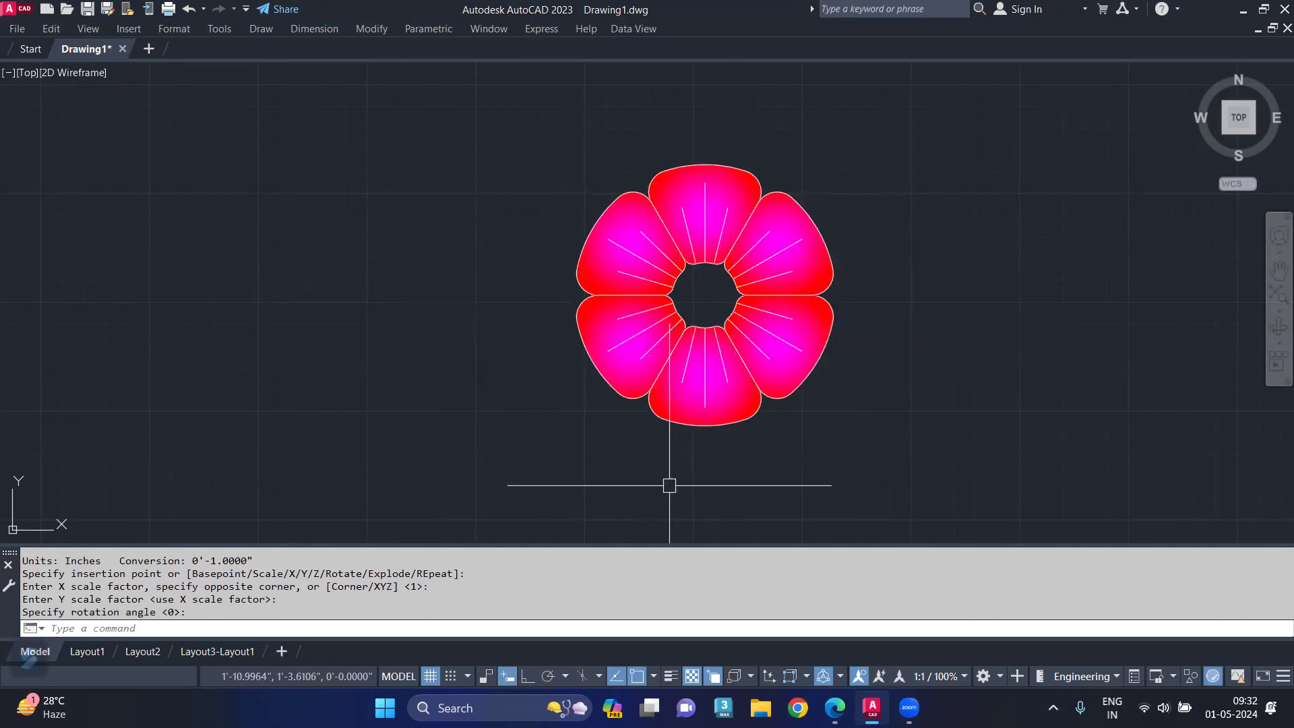
- Window-select the flowers and the objects around them
scroll(701, 391, down, 4)
scroll(734, 311, down, 4)
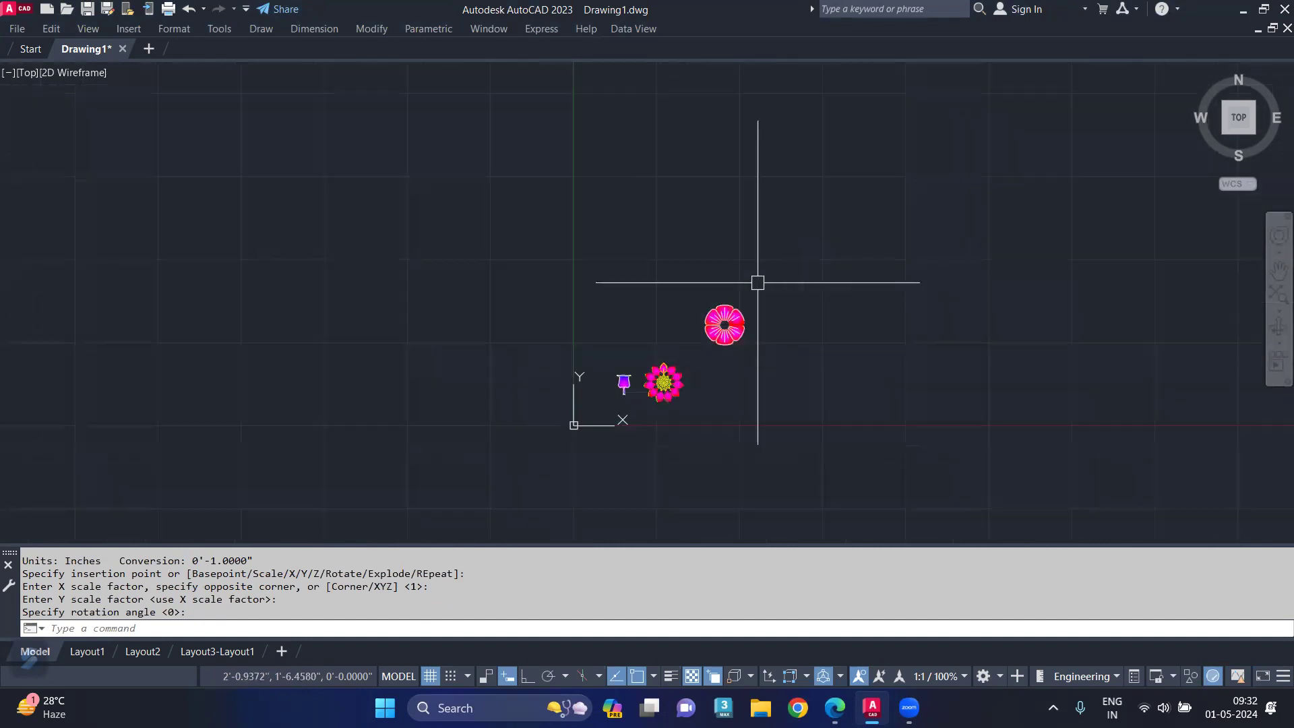
drag(757, 280, 551, 451)
- Erase the selected flowers and objects, then attempt a 10' by 10' rectangle and cancel it
key(Delete)
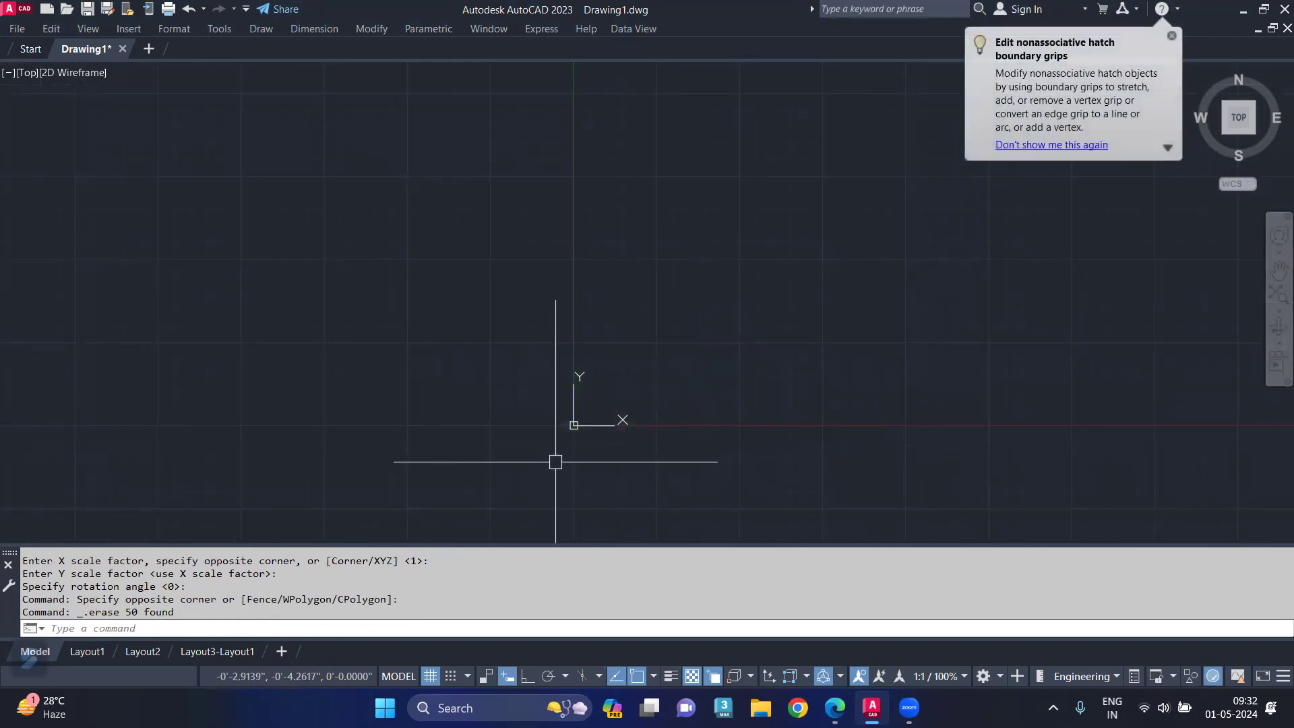
text(REC)
key(Return)
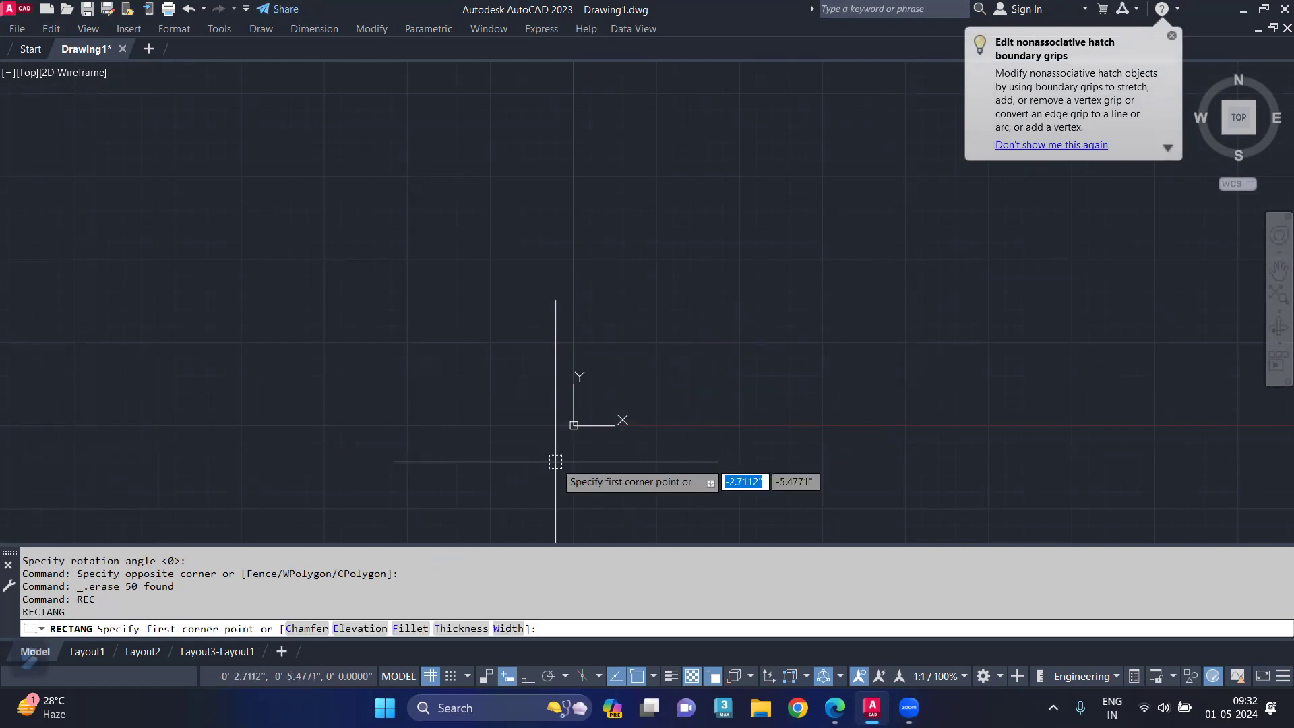
click(677, 160)
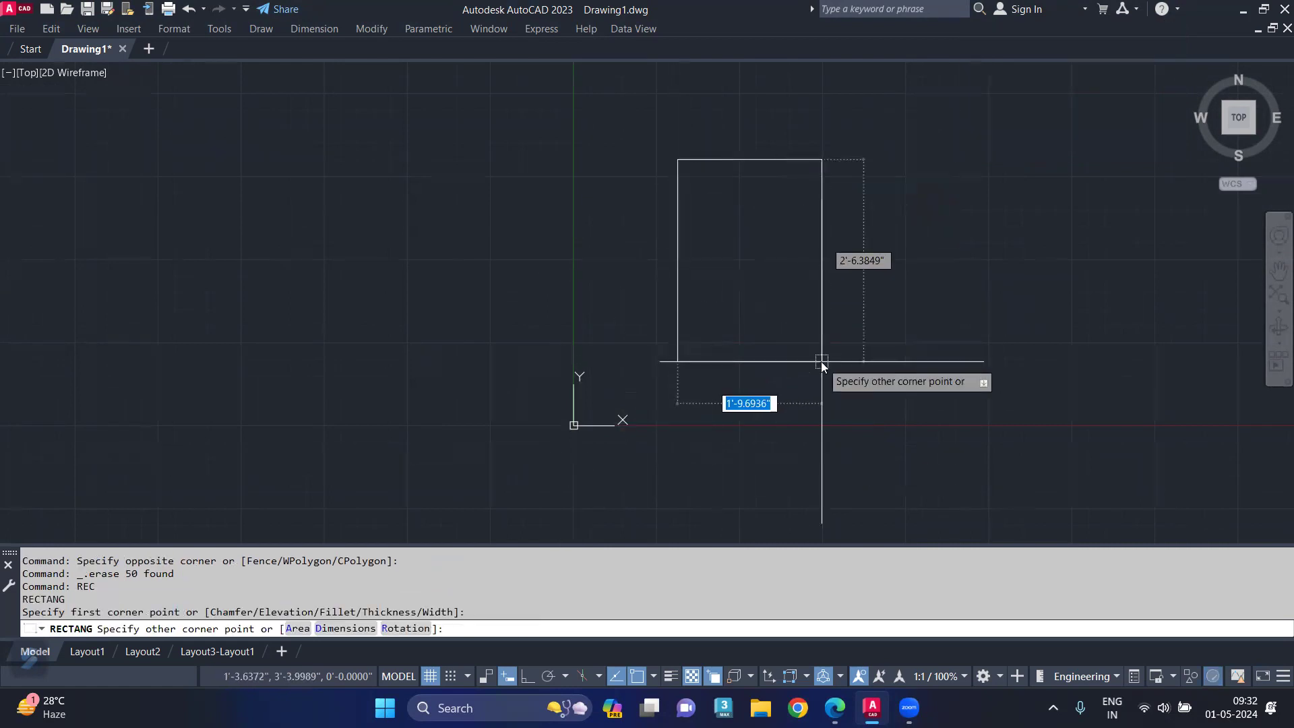
text(d)
key(Return)
text(10')
key(Tab)
text(10')
key(Return)
scroll(823, 361, down, 2)
mouse_move(838, 347)
middle_down()
mouse_move(881, 366)
mouse_move(875, 451)
middle_up()
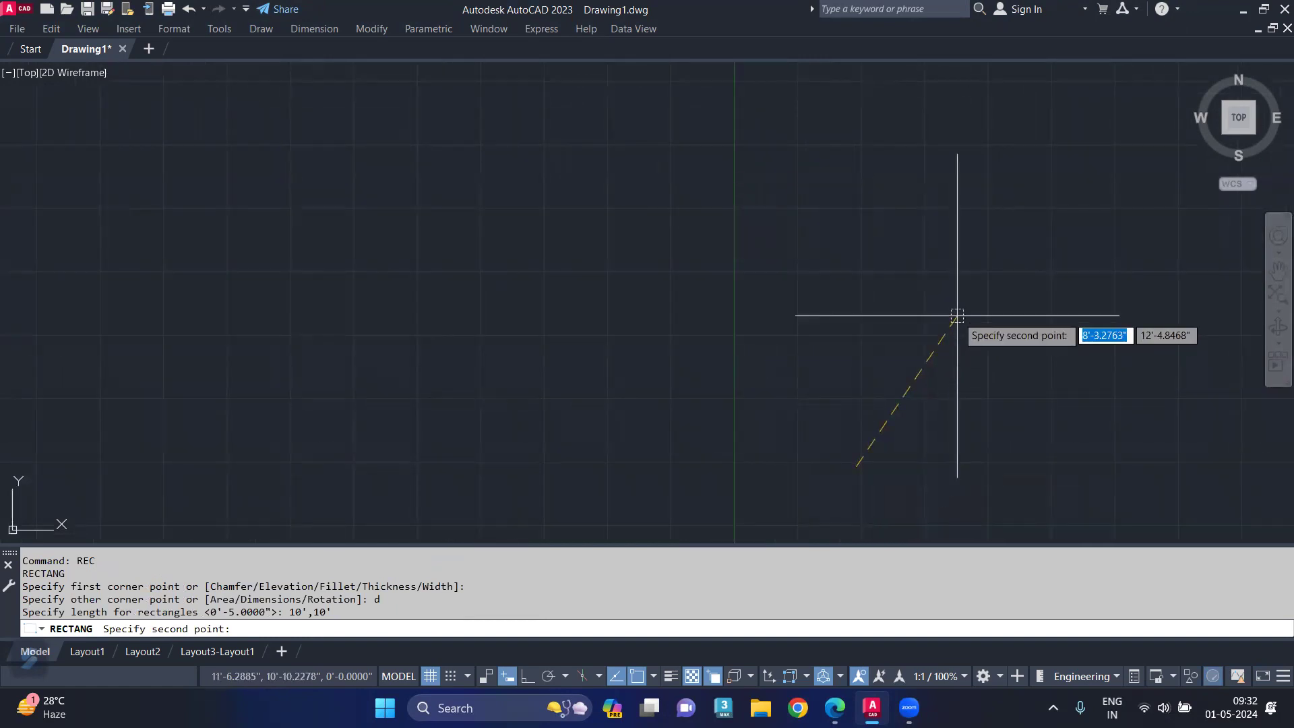
text(@)
text(1)
text(0'10')
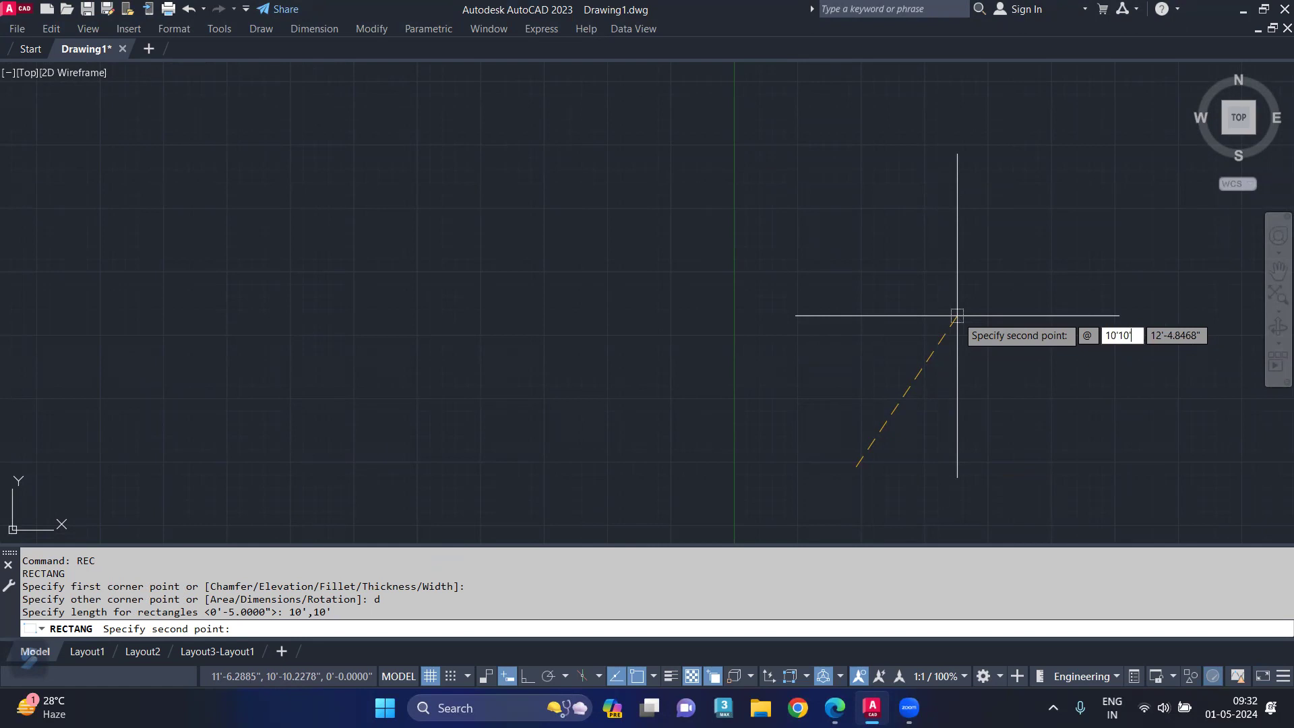
key(Escape)
key(Escape)
key(Escape)
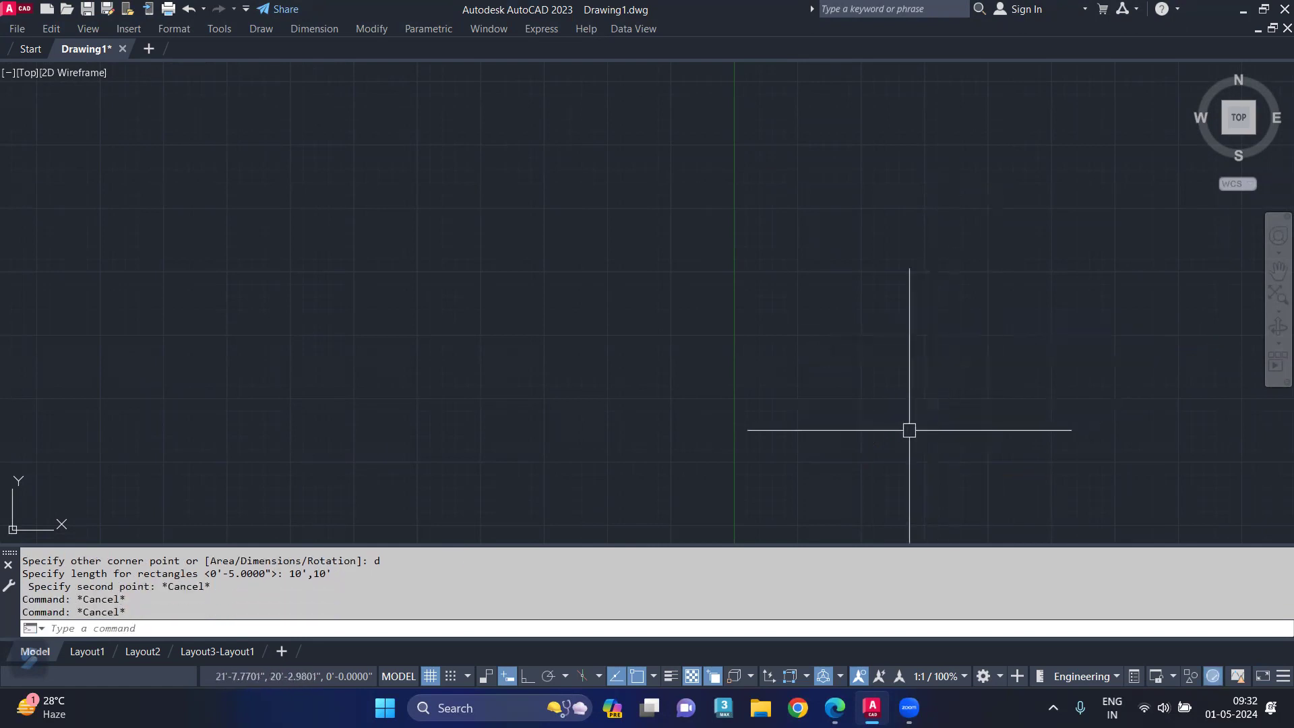
- Draw a 10' by 10' square using RECTANG's Dimensions option
text(rec)
key(Return)
click(772, 483)
text(d)
key(Return)
text(10')
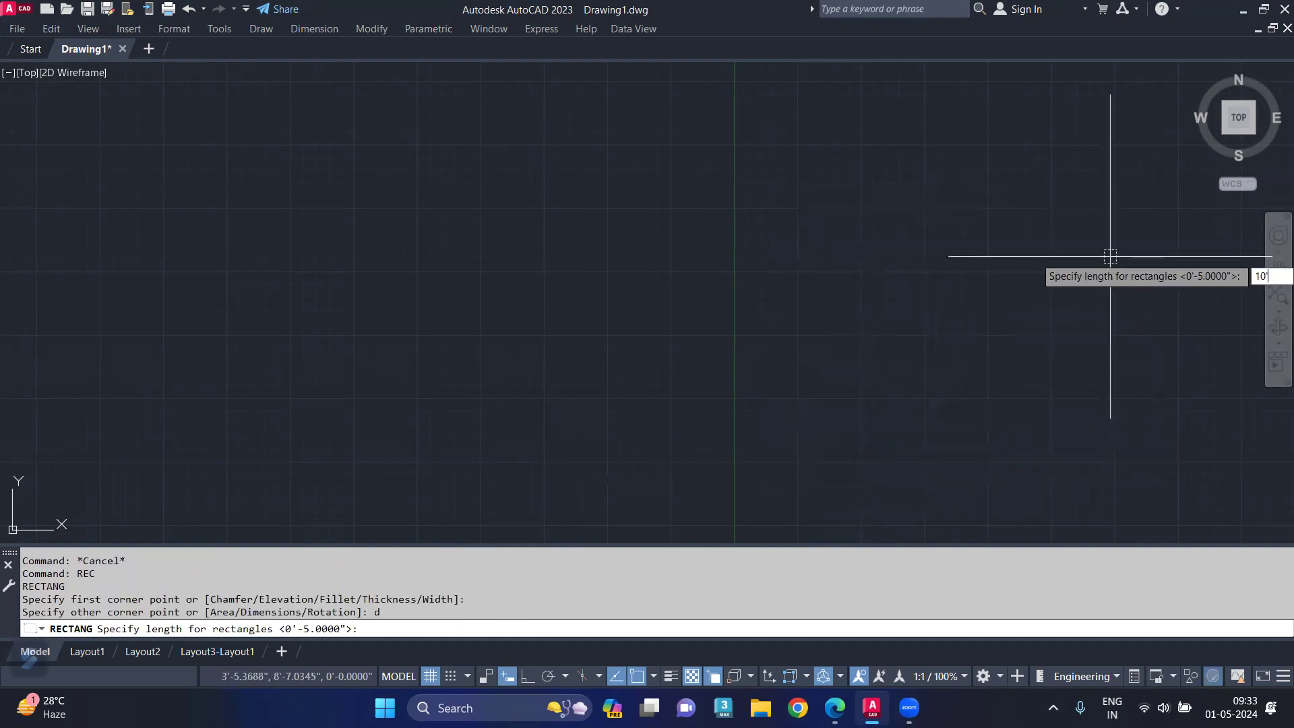
key(Return)
text(10')
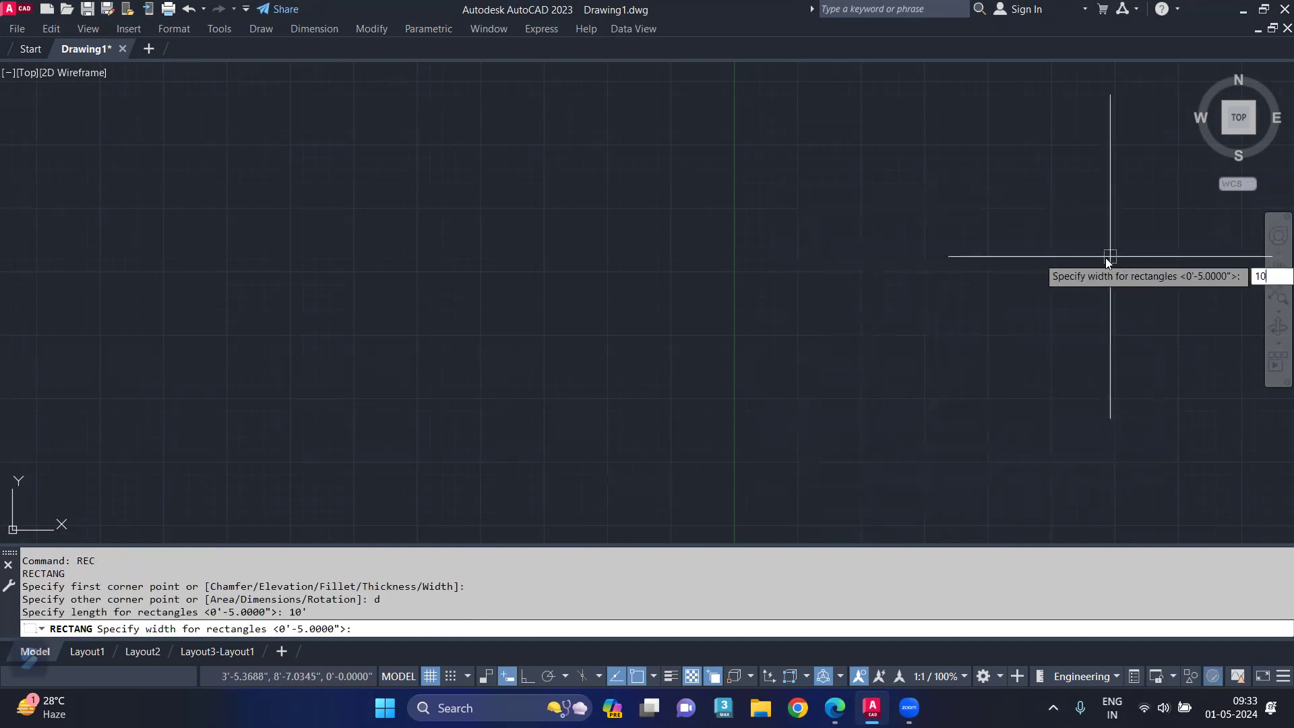
key(Return)
click(815, 465)
scroll(807, 451, up, 4)
middle_drag(818, 436, 826, 404)
text(SUPERHATCH)
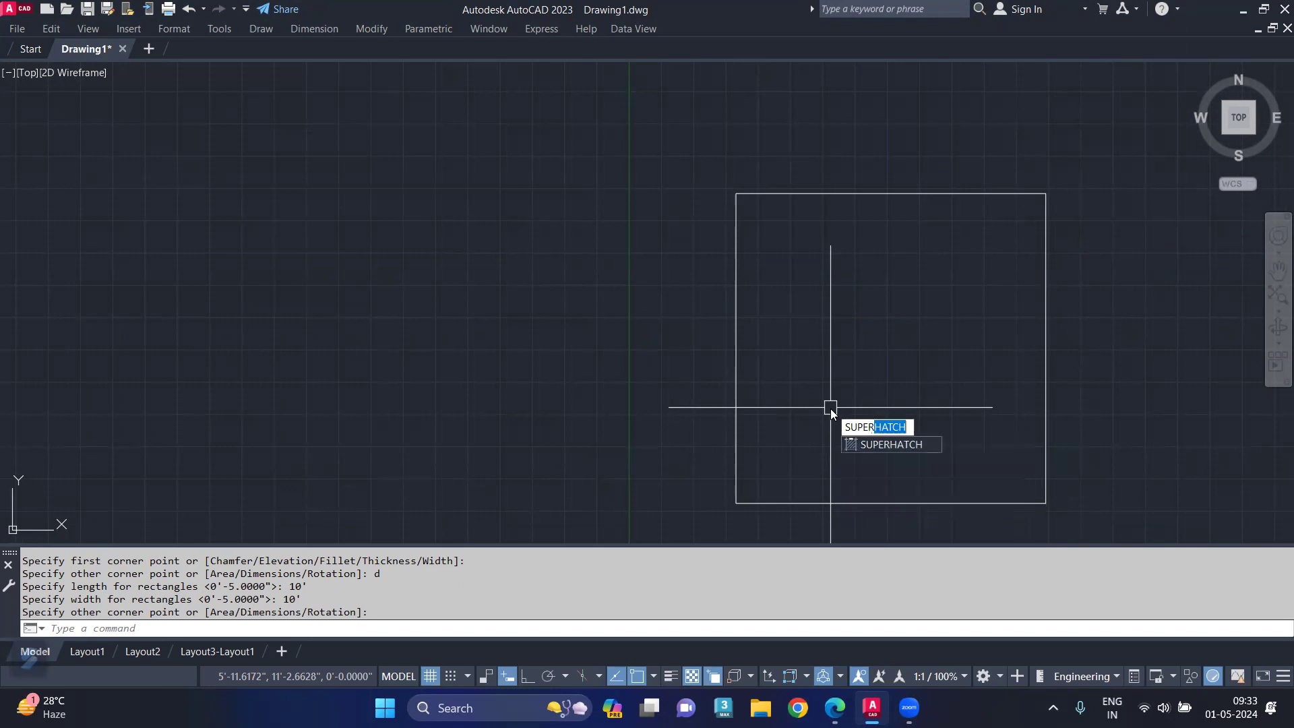
- Start SuperHatch with the FLOWER block as the hatch pattern
click(868, 444)
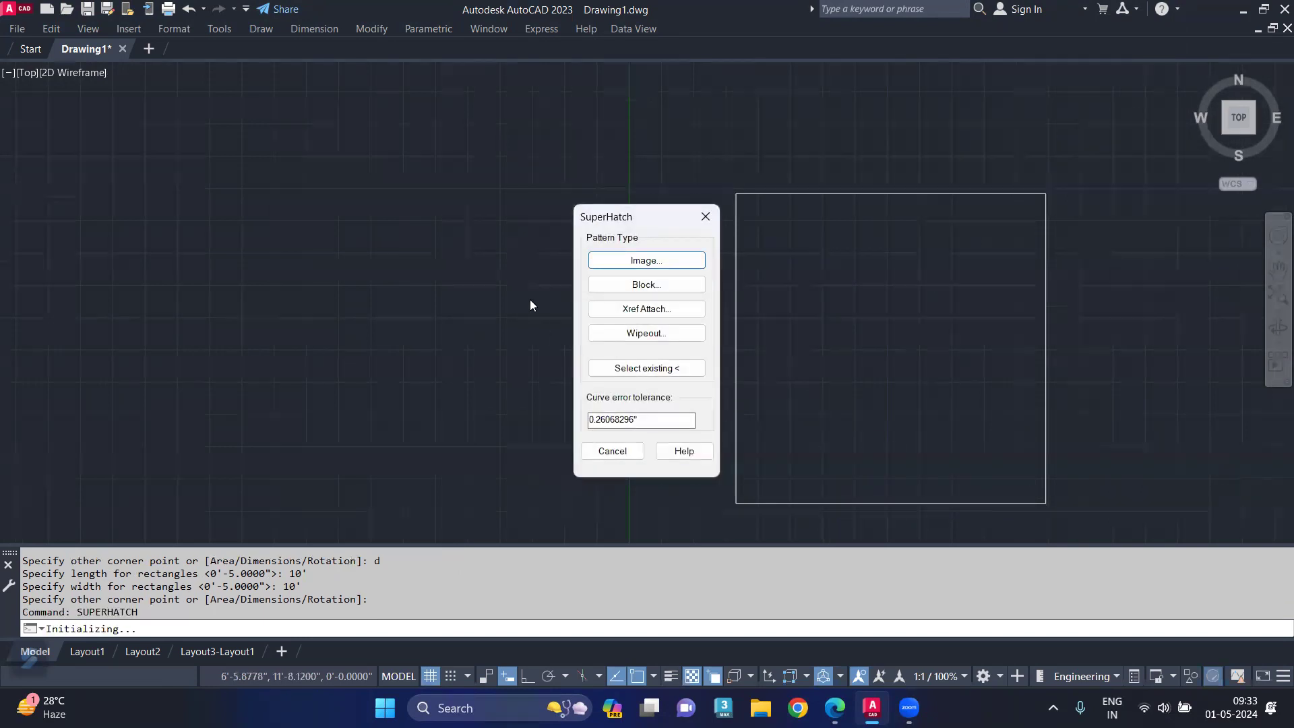
click(651, 285)
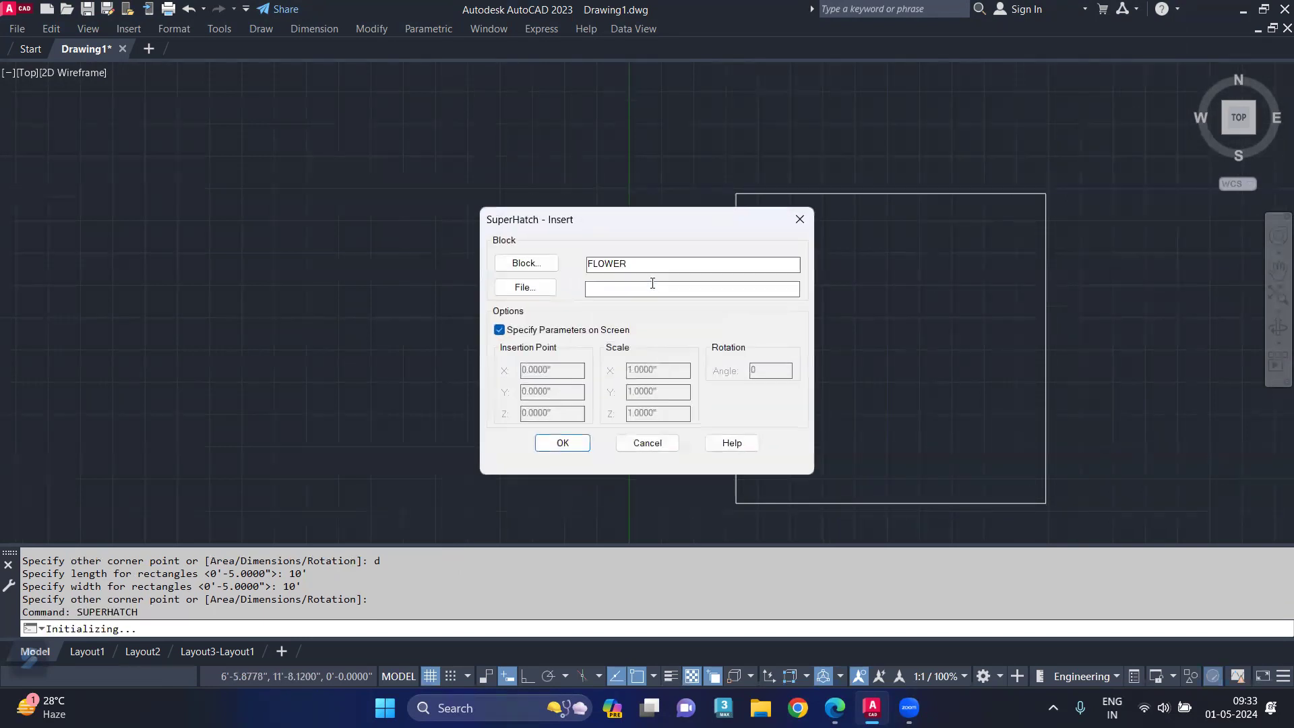
click(557, 442)
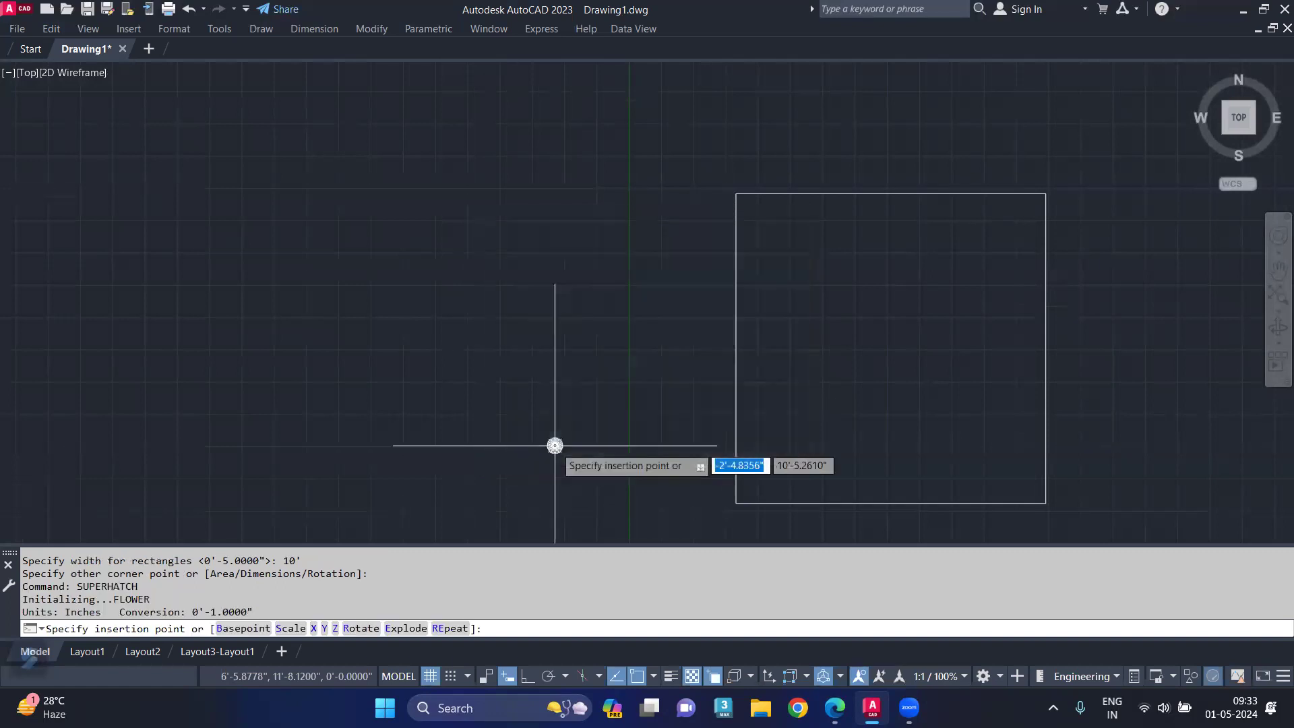
scroll(861, 351, up, 2)
scroll(822, 192, down, 2)
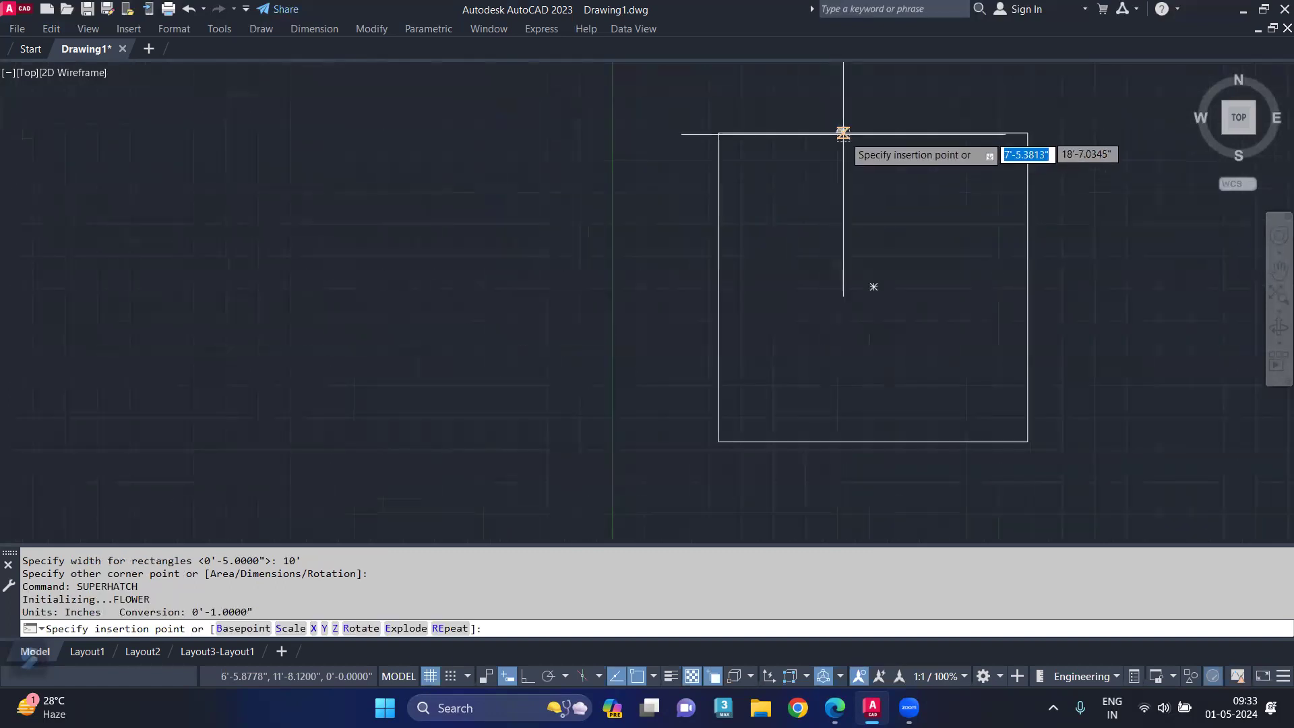
- Place the flower at the square's centre with default X/Y scale and zero rotation
click(873, 287)
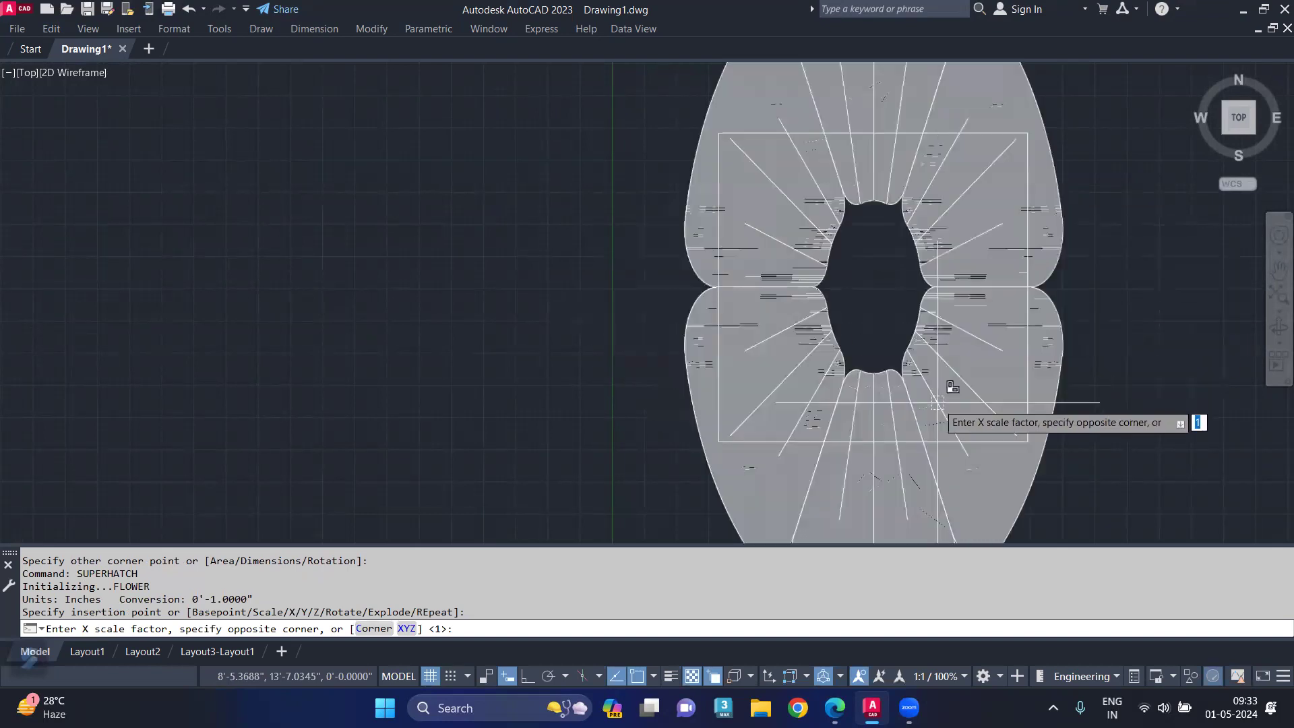
key(Return)
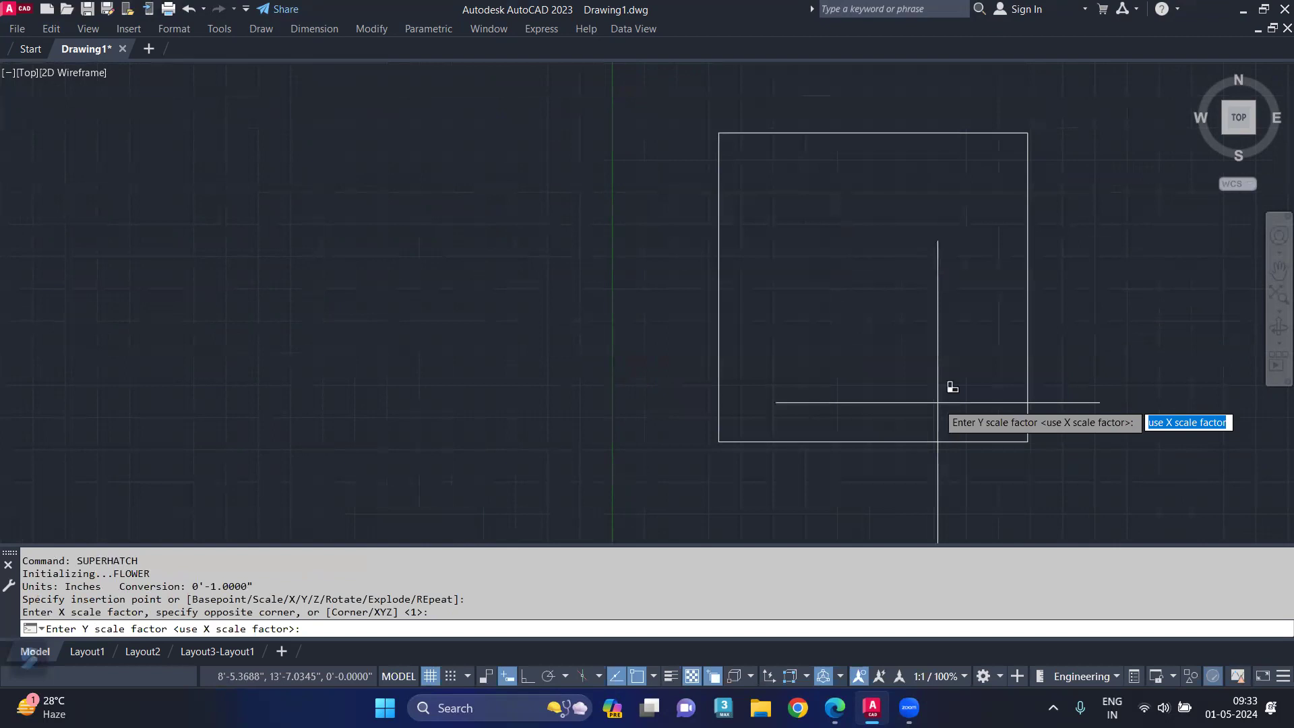
key(Return)
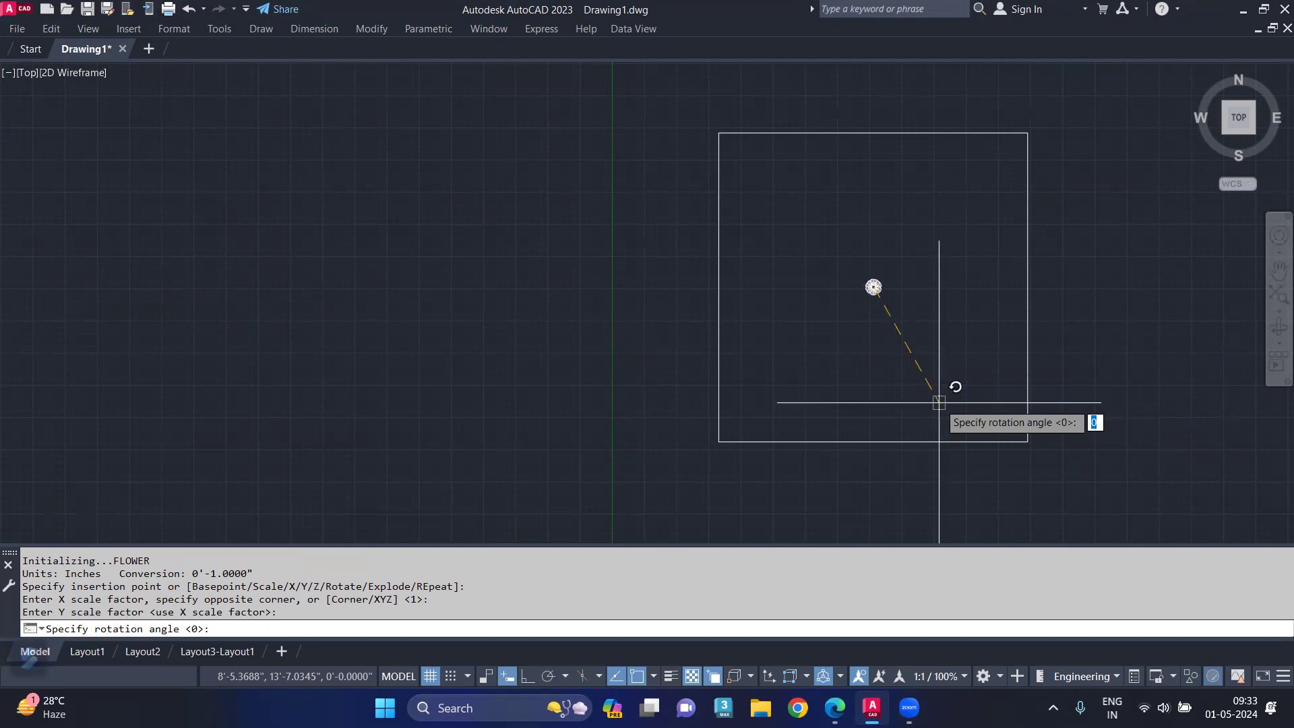
key(Return)
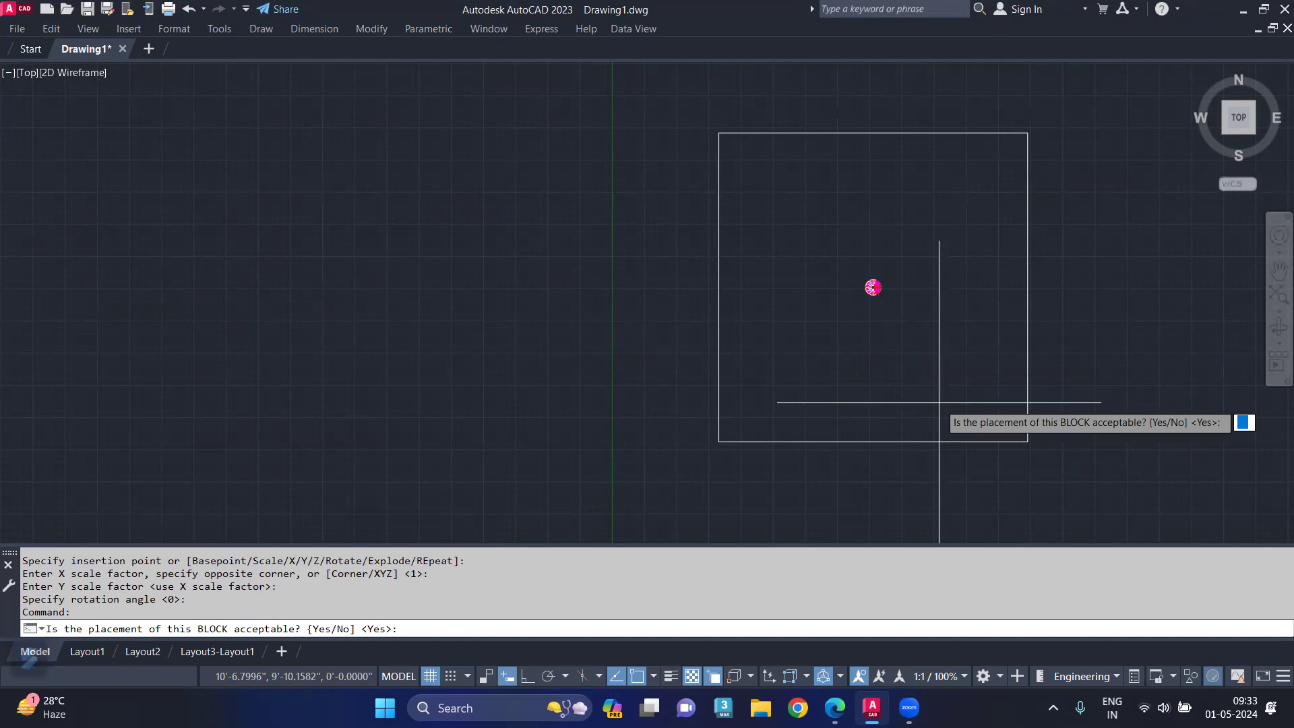
key(Return)
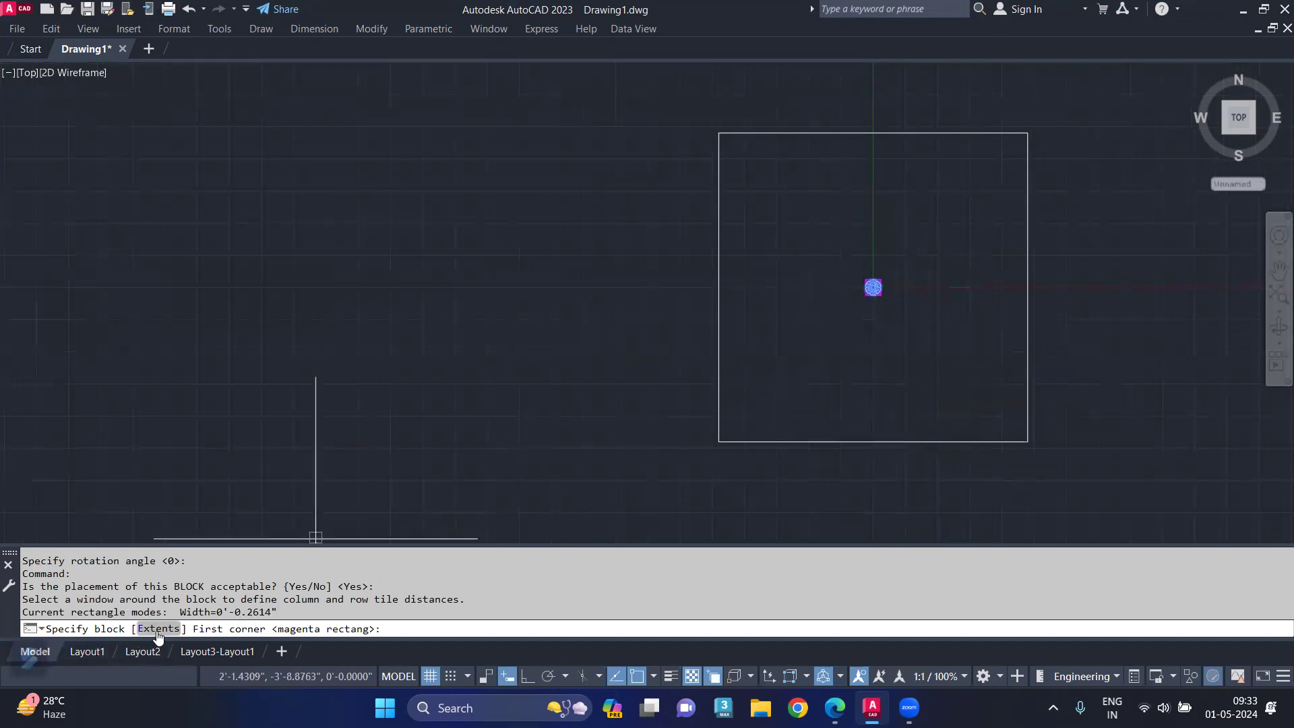
- Use the block extents as tile spacing and hatch the square's interior with flower tiles
key(Return)
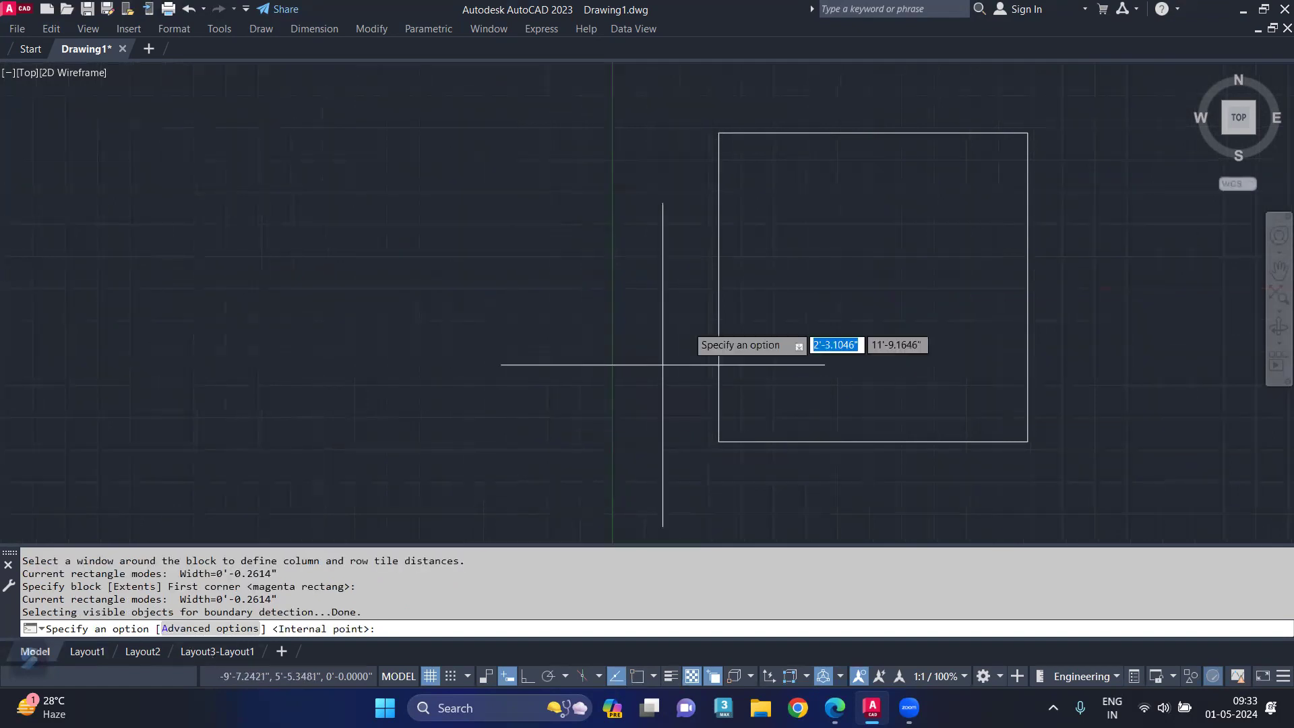
click(811, 286)
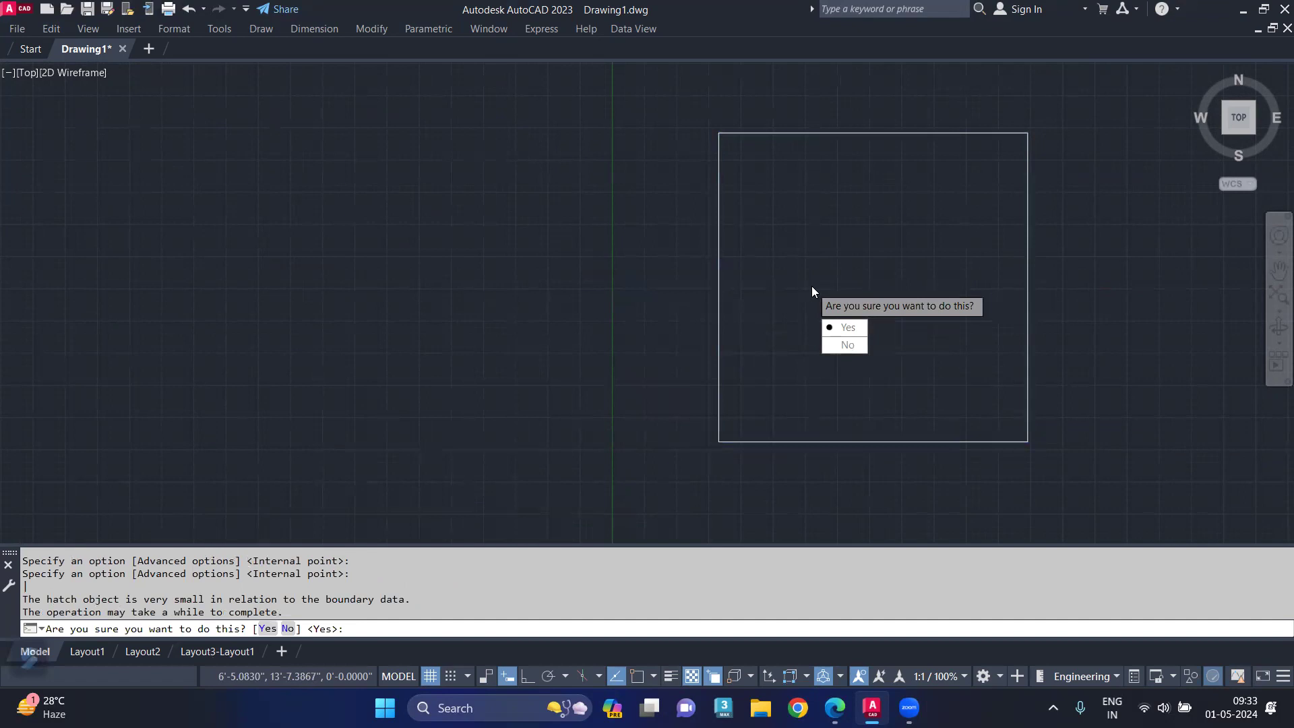
key(Return)
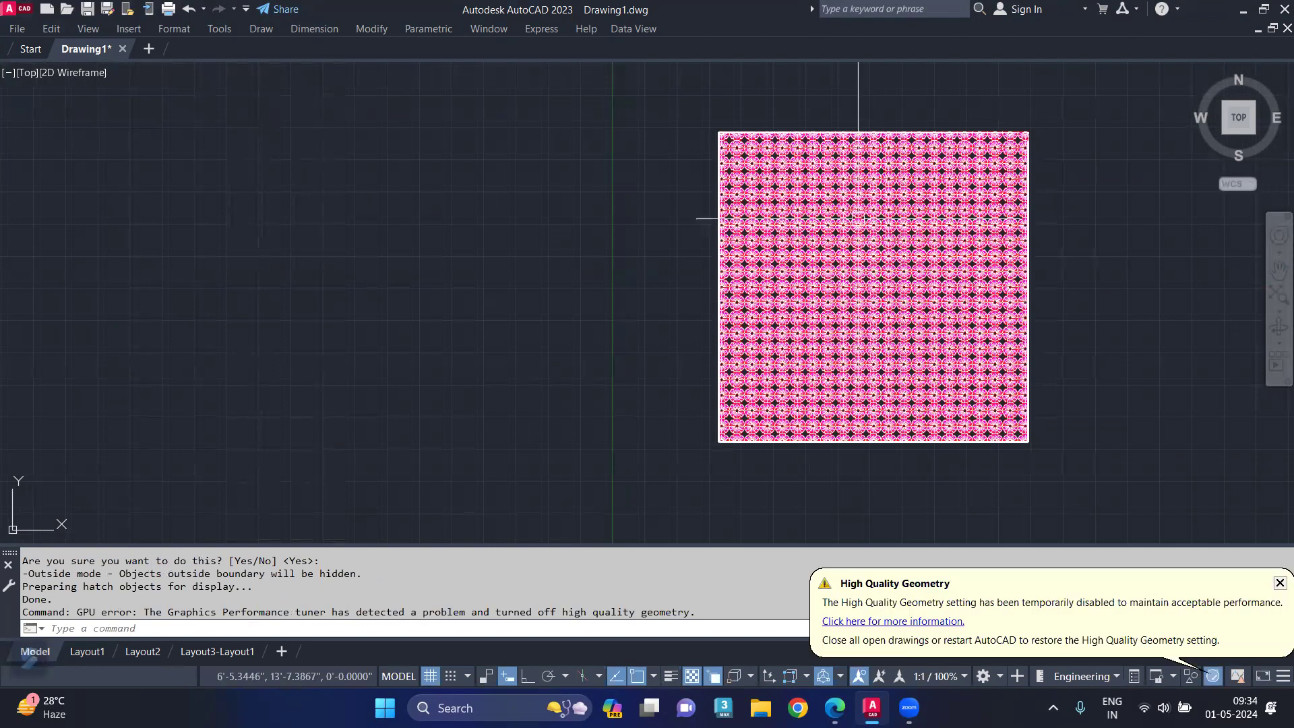
scroll(866, 213, up, 2)
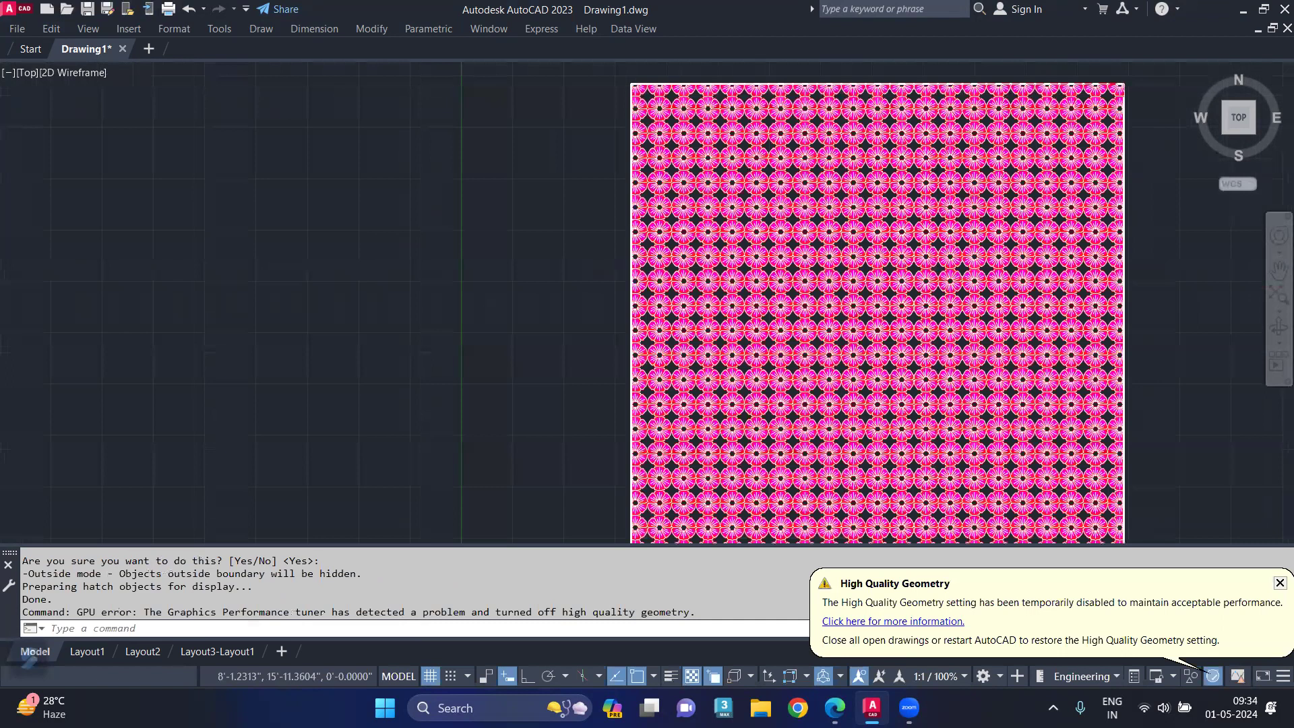
scroll(995, 269, up, 2)
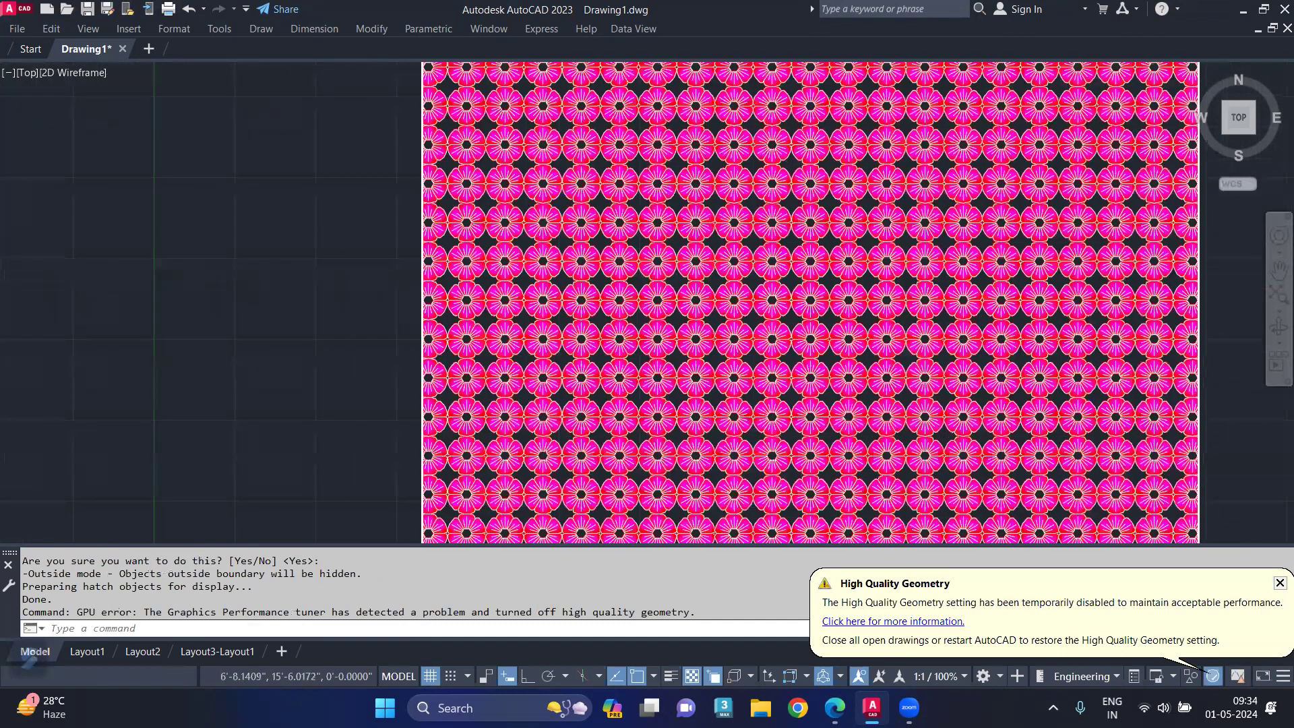
scroll(670, 304, down, 2)
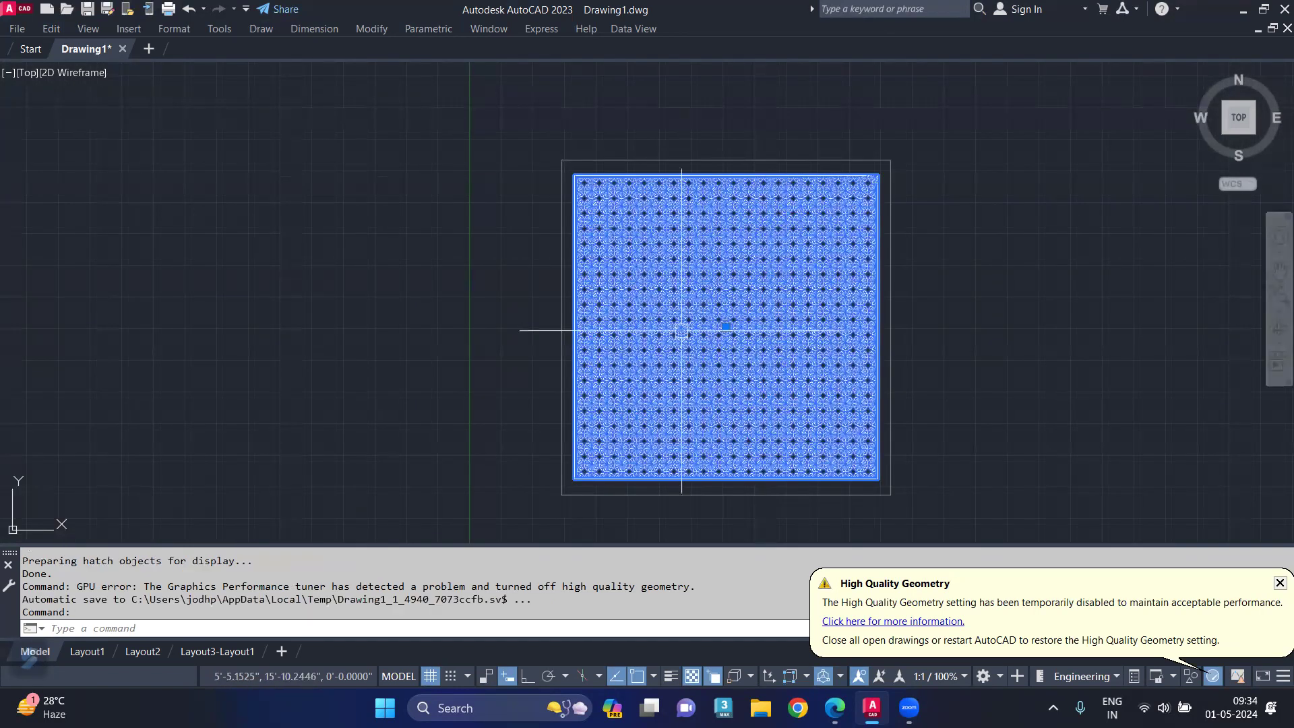
- Rerun SuperHatch with the FLOWER block as the pattern
key(Escape)
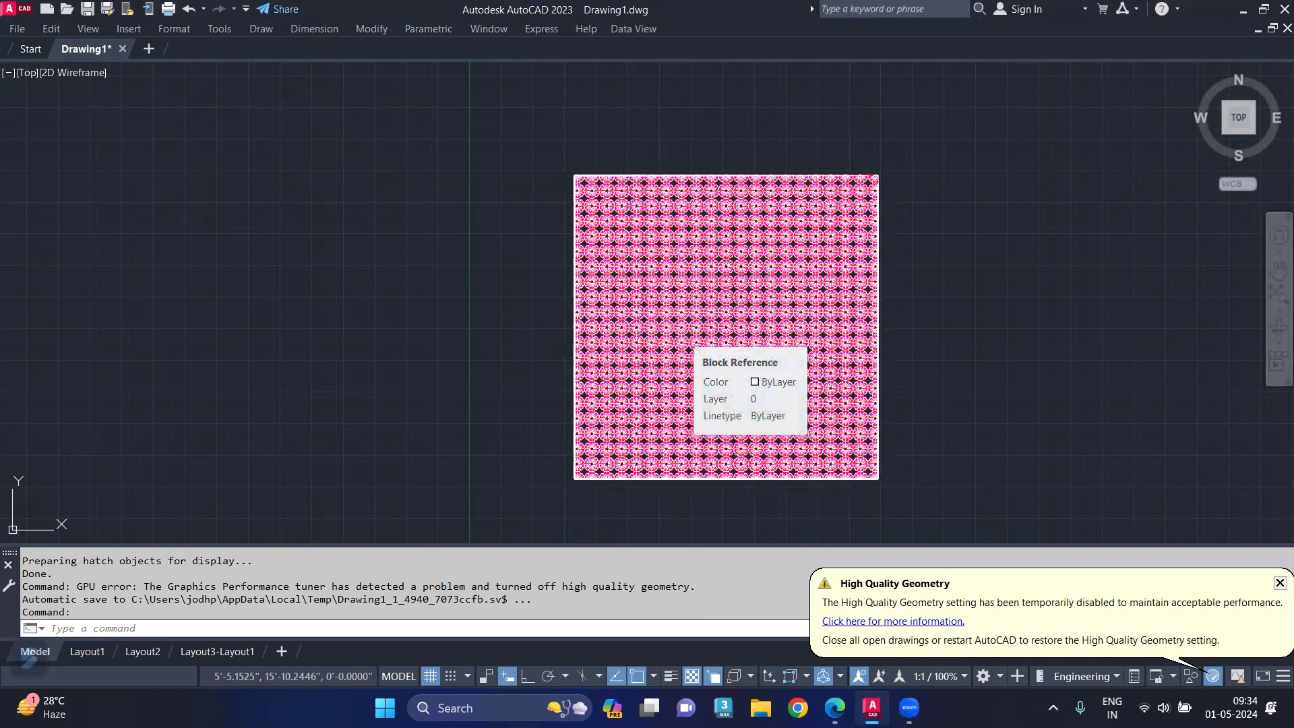
middle_drag(537, 371, 680, 329)
text(S)
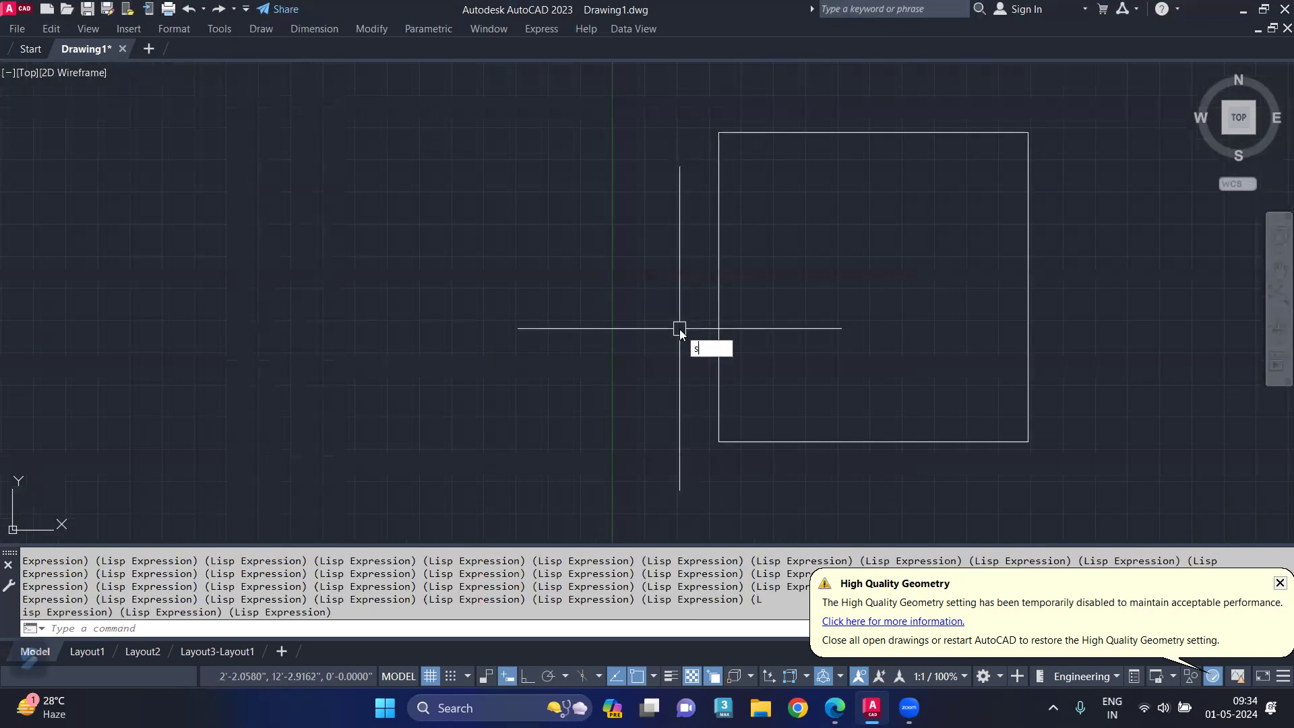
text(UPerhatch)
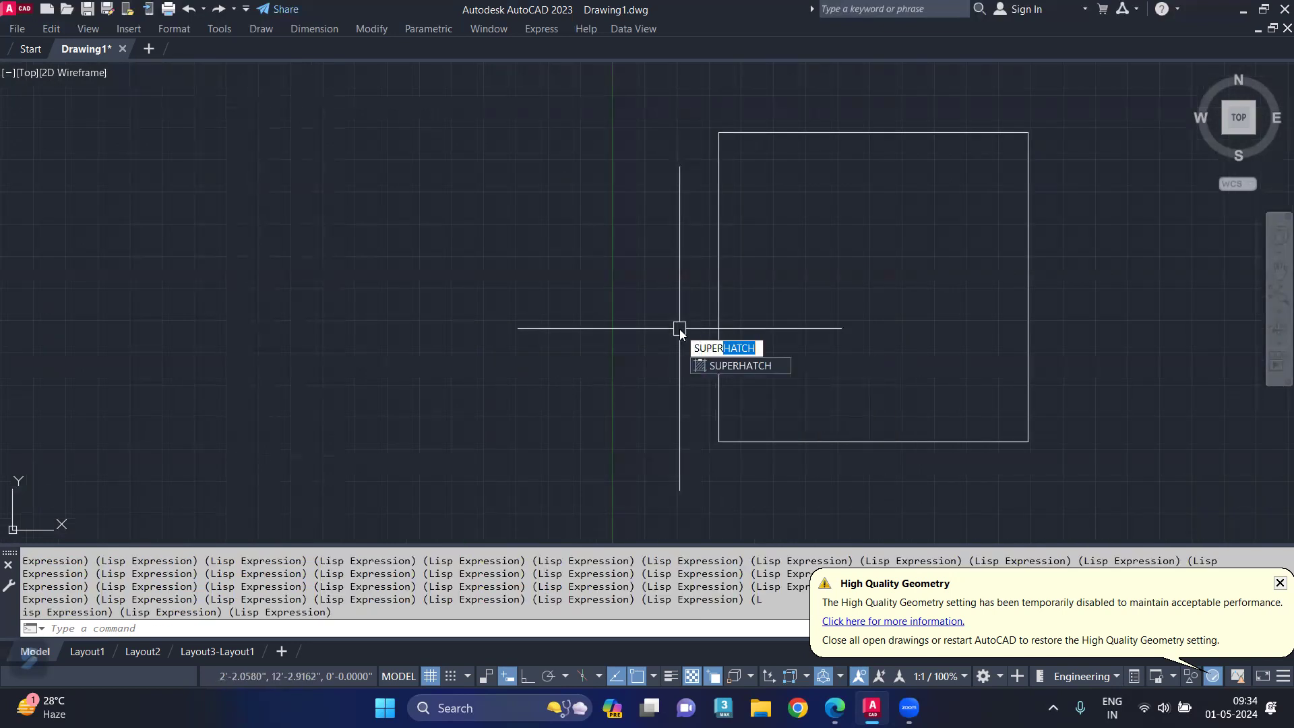
key(Return)
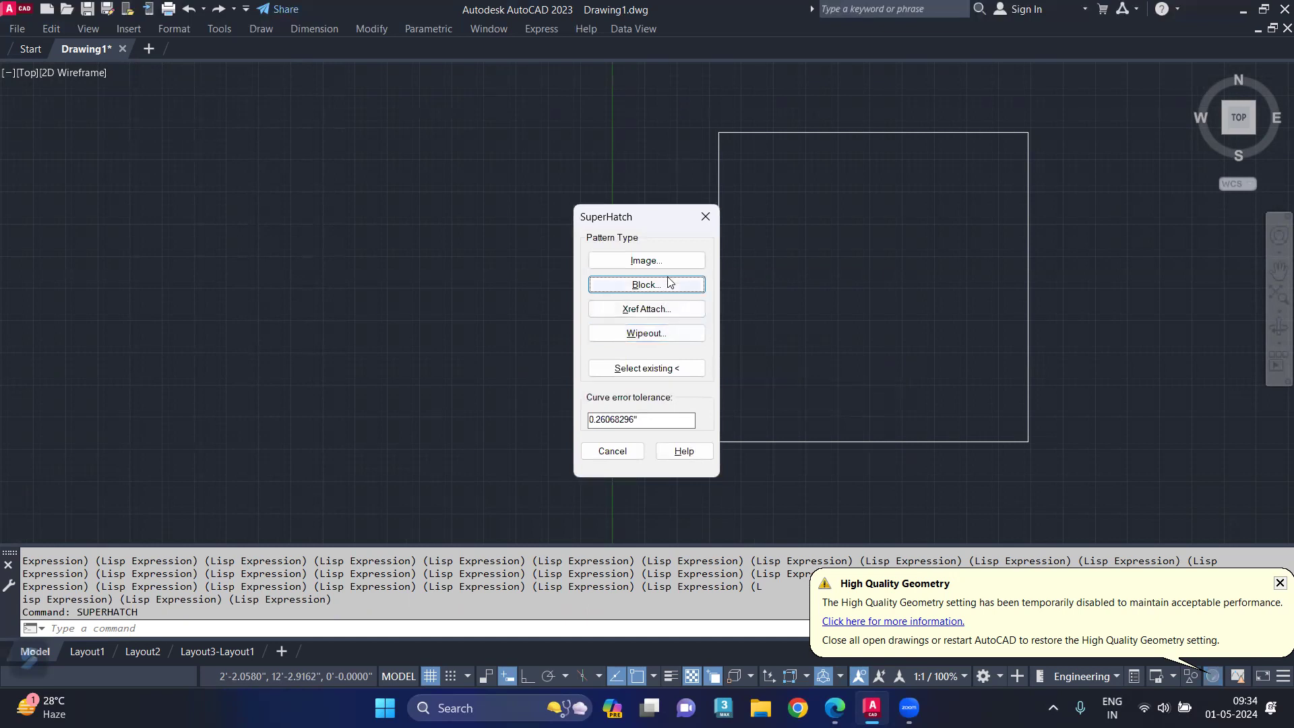
click(677, 284)
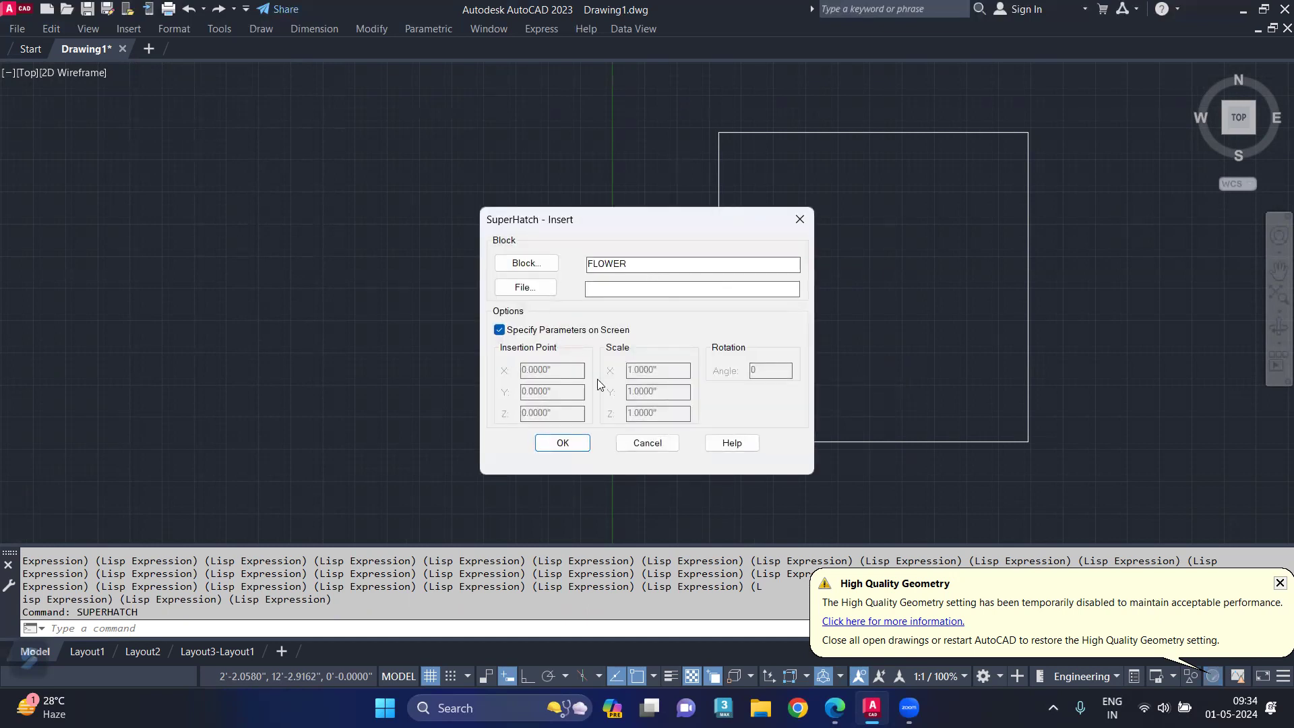
click(567, 448)
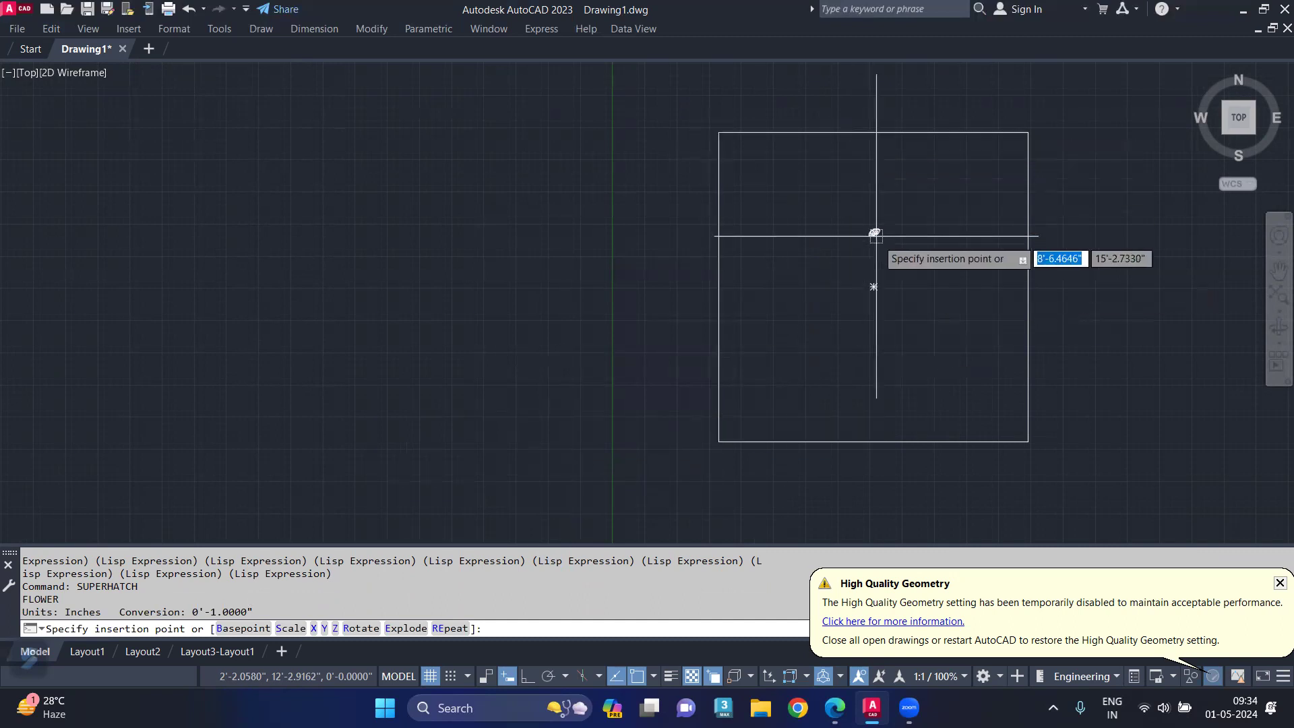
- Insert the flower at the square's centre with defaults and tile it across the interior
click(874, 286)
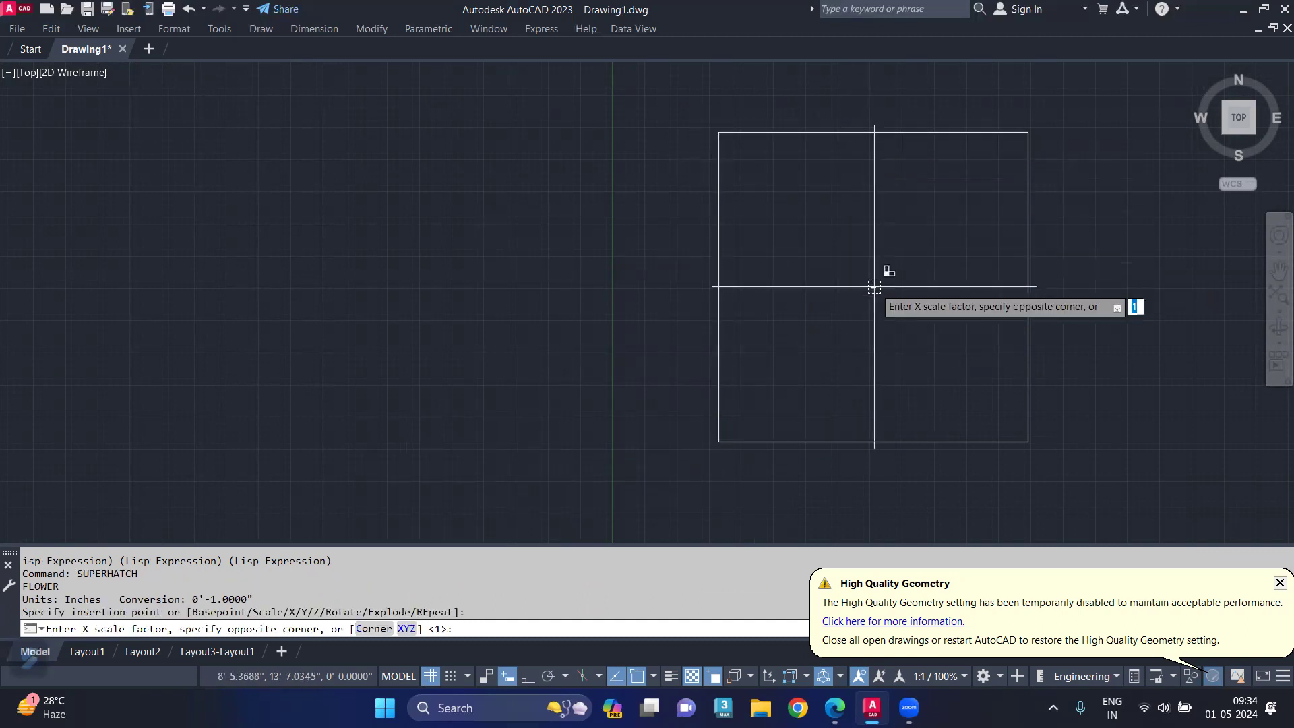
key(Return)
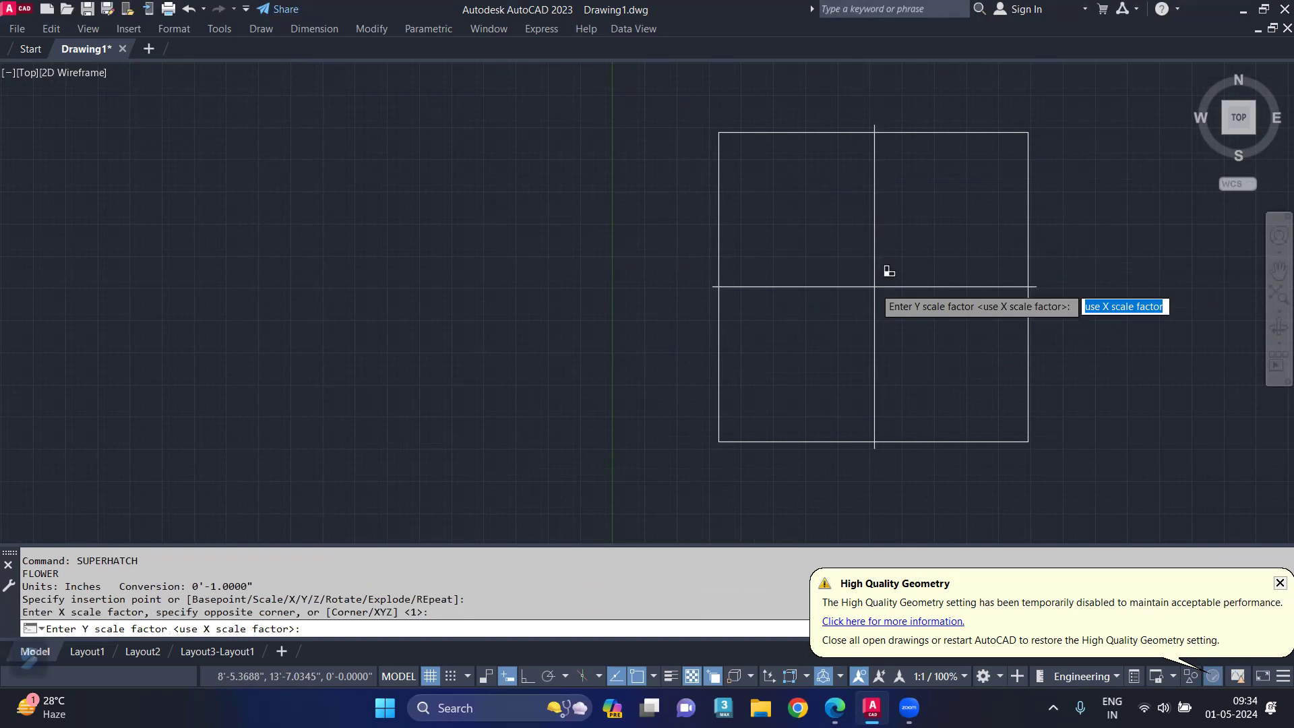
key(Return)
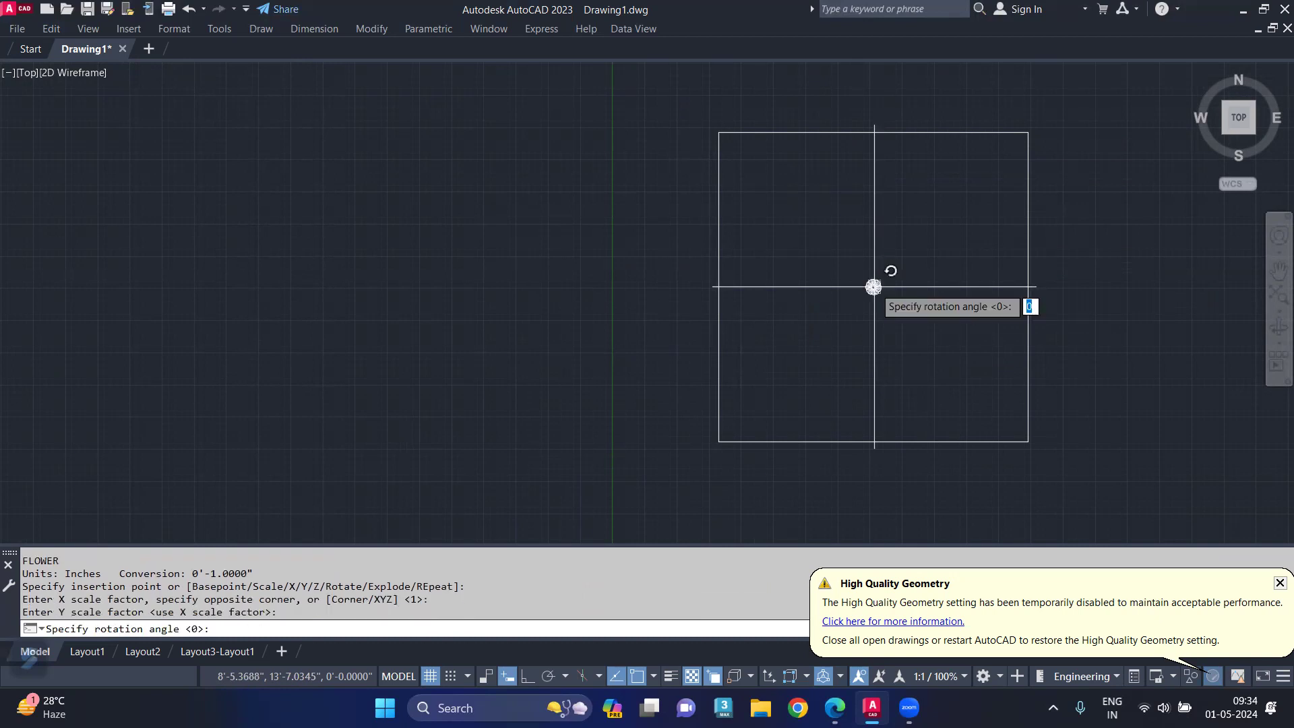
key(Return)
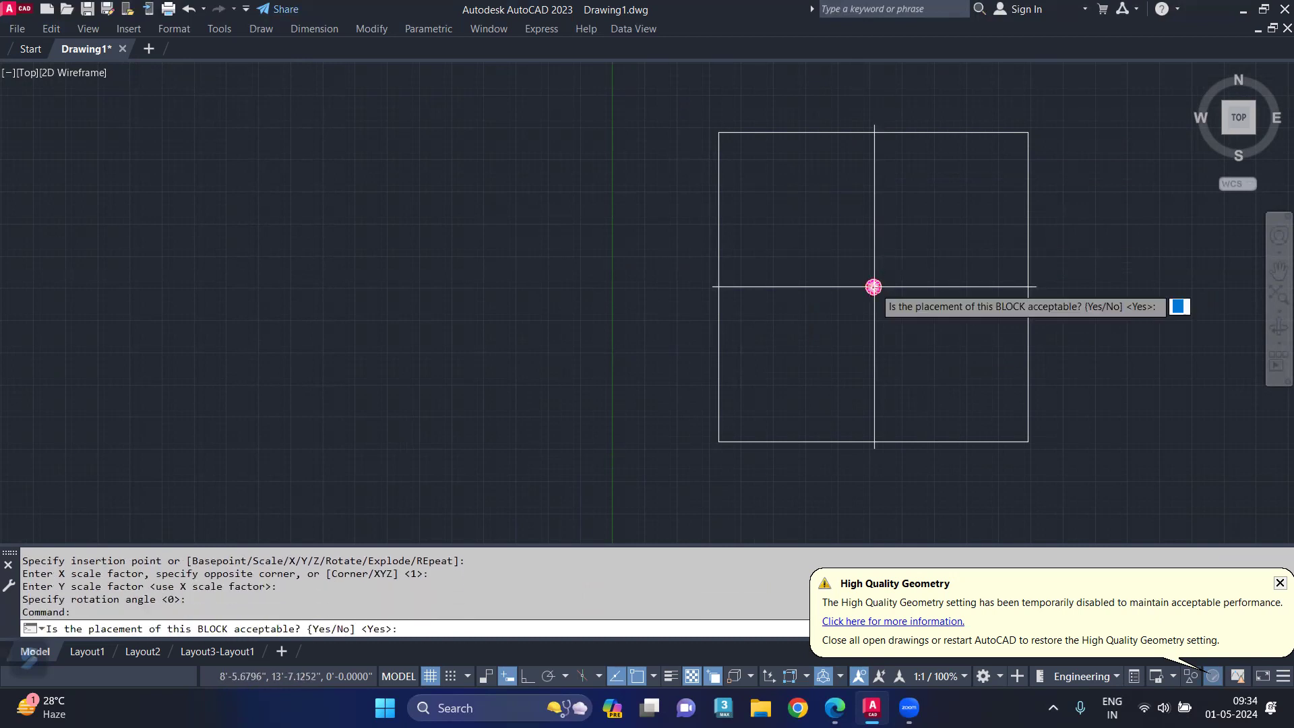
key(Return)
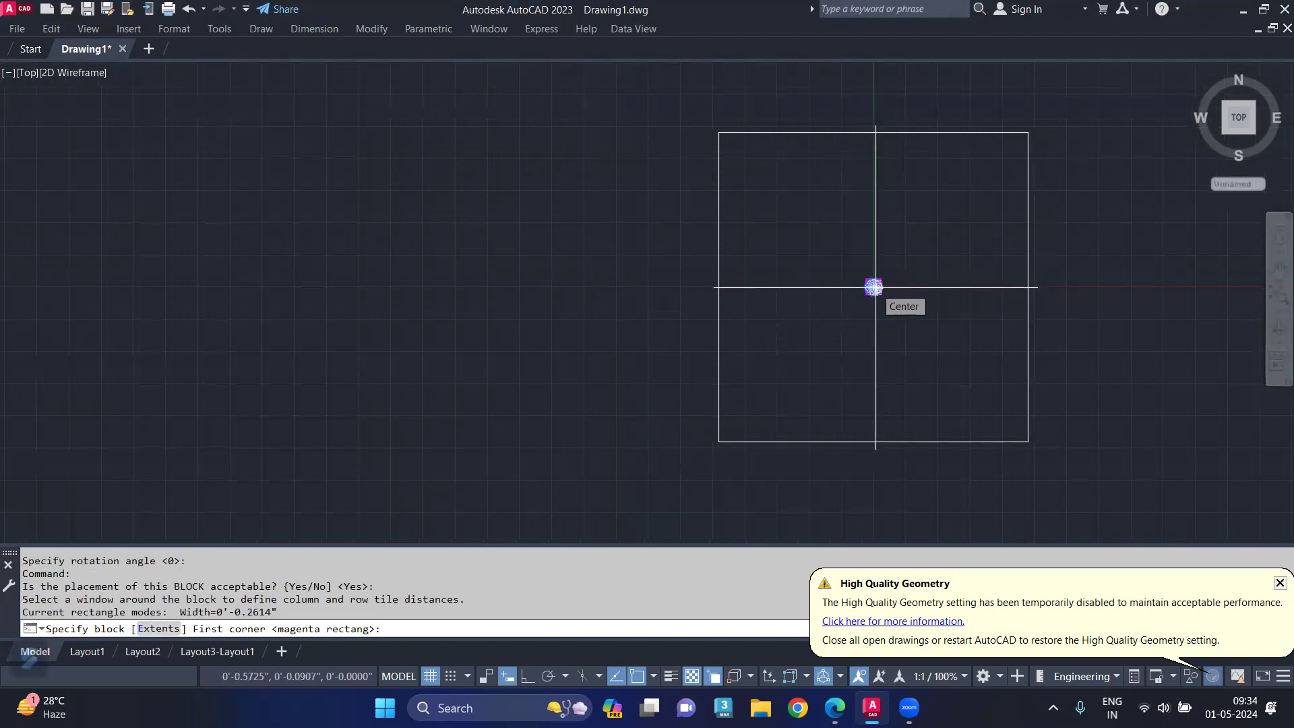
key(Return)
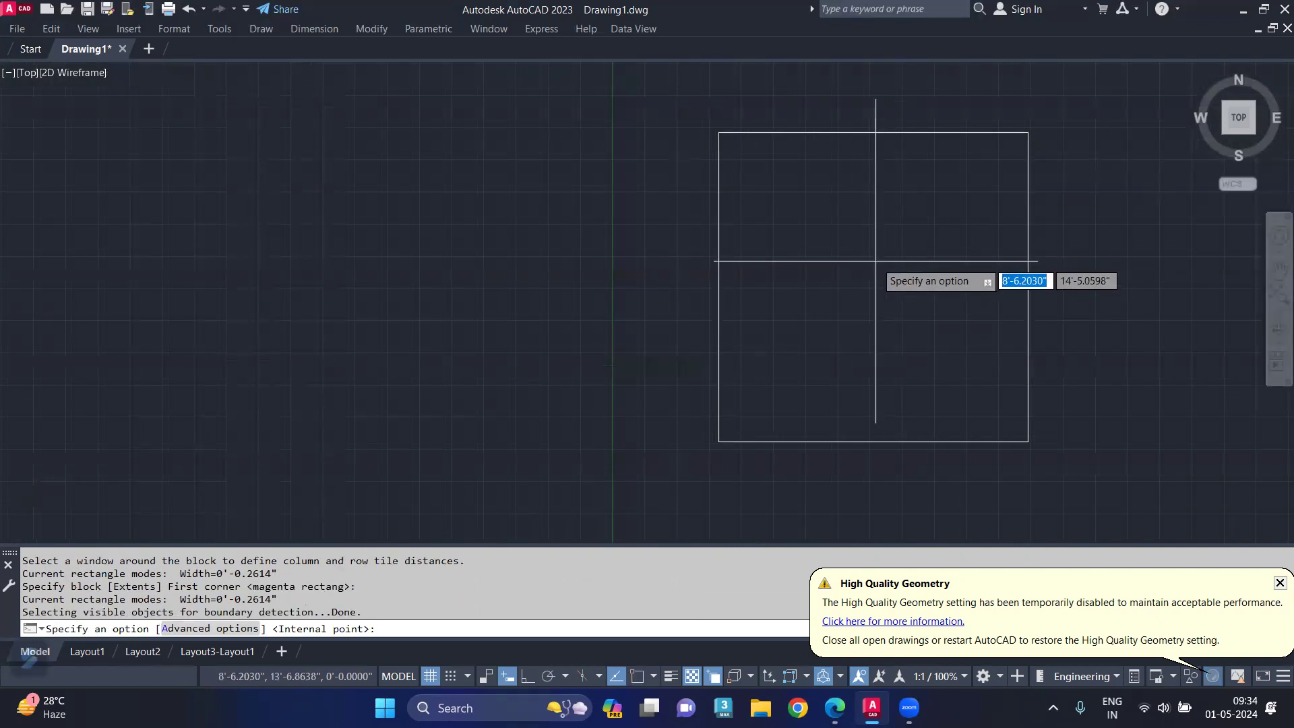
click(883, 263)
key(Return)
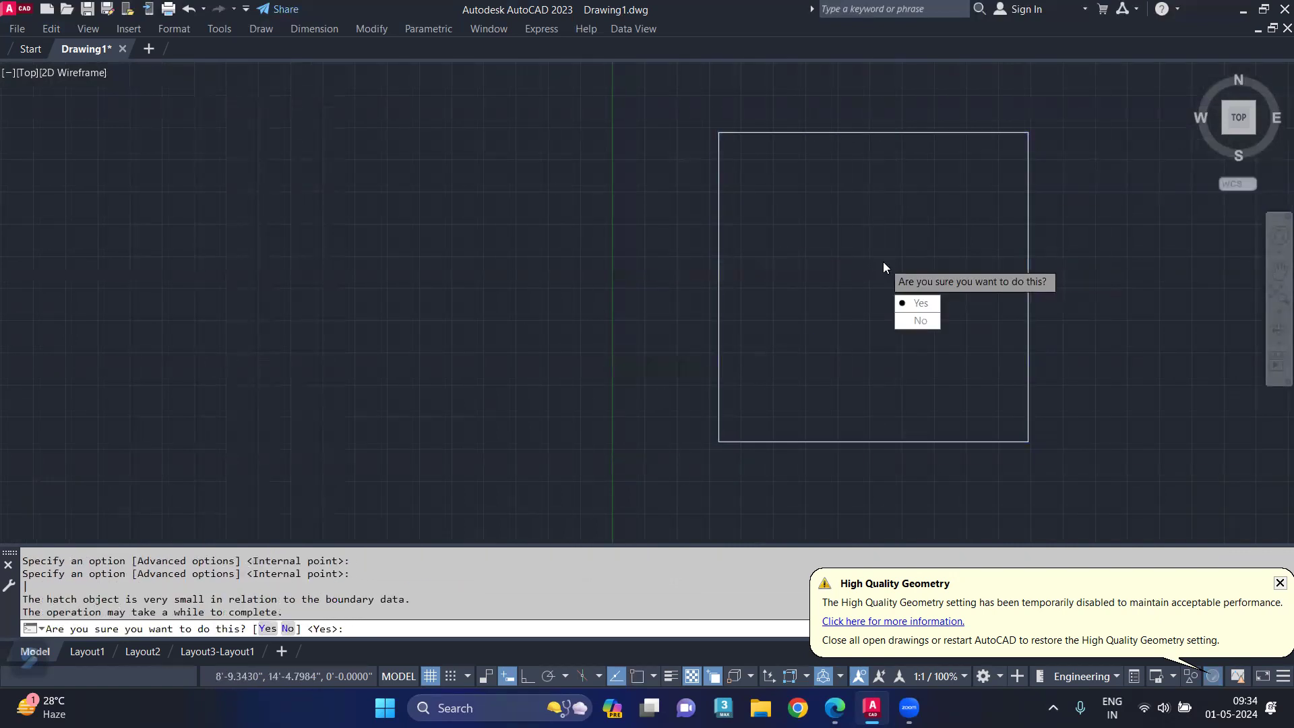
key(Return)
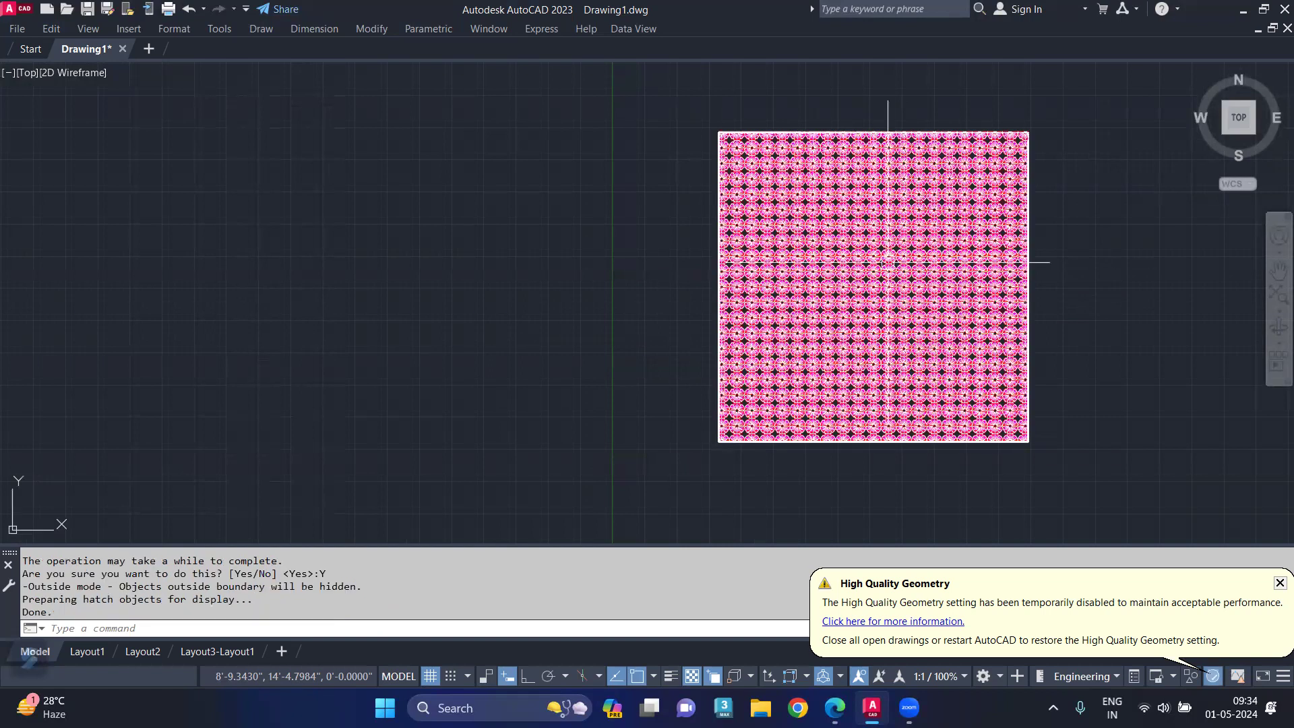
- Zoom in and erase all 441 flower tile objects from the square
scroll(944, 230, up, 2)
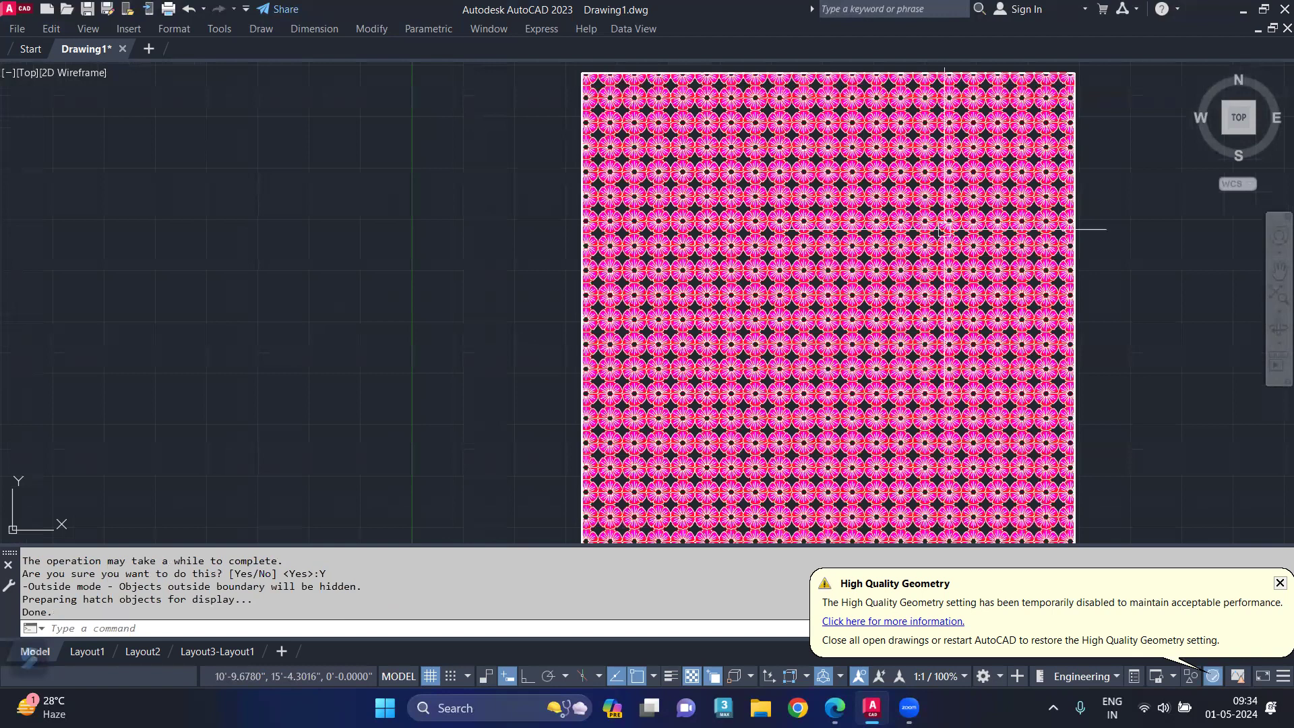
scroll(944, 229, up, 5)
key(Delete)
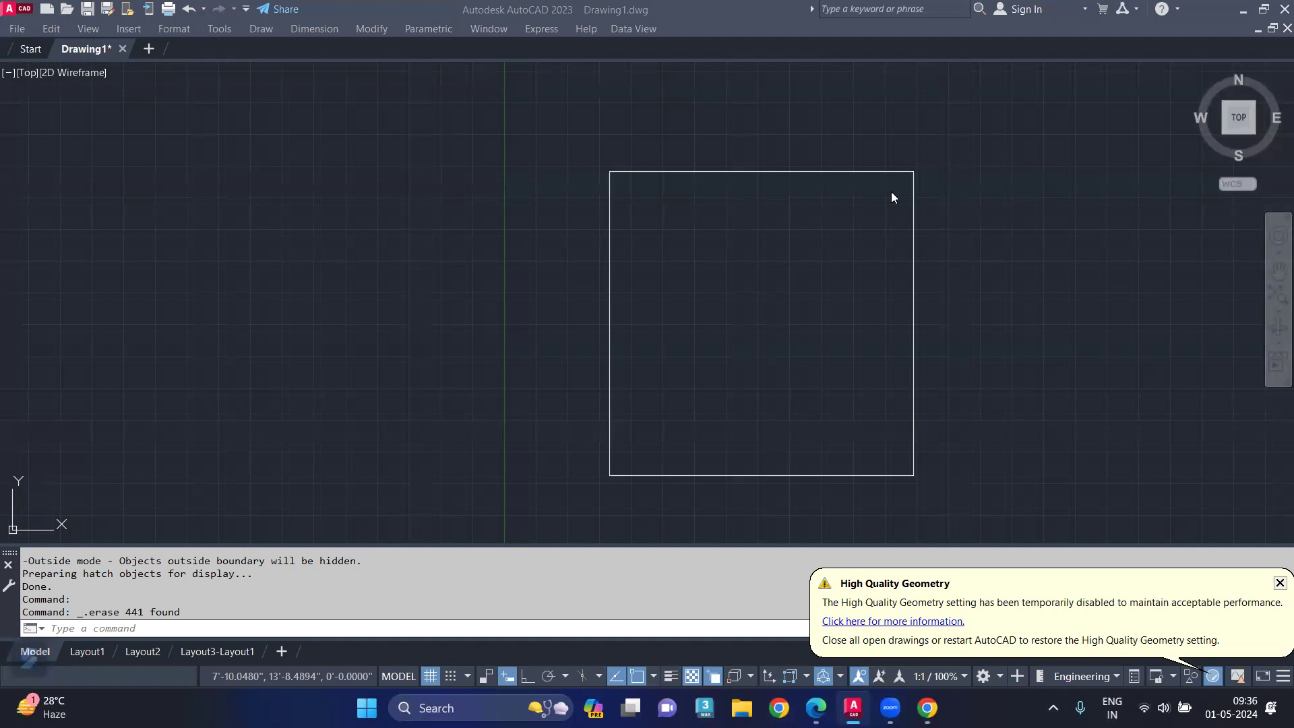
- Run SuperHatch with the portrait picture file attached as the image pattern
click(758, 342)
text(sup)
key(Return)
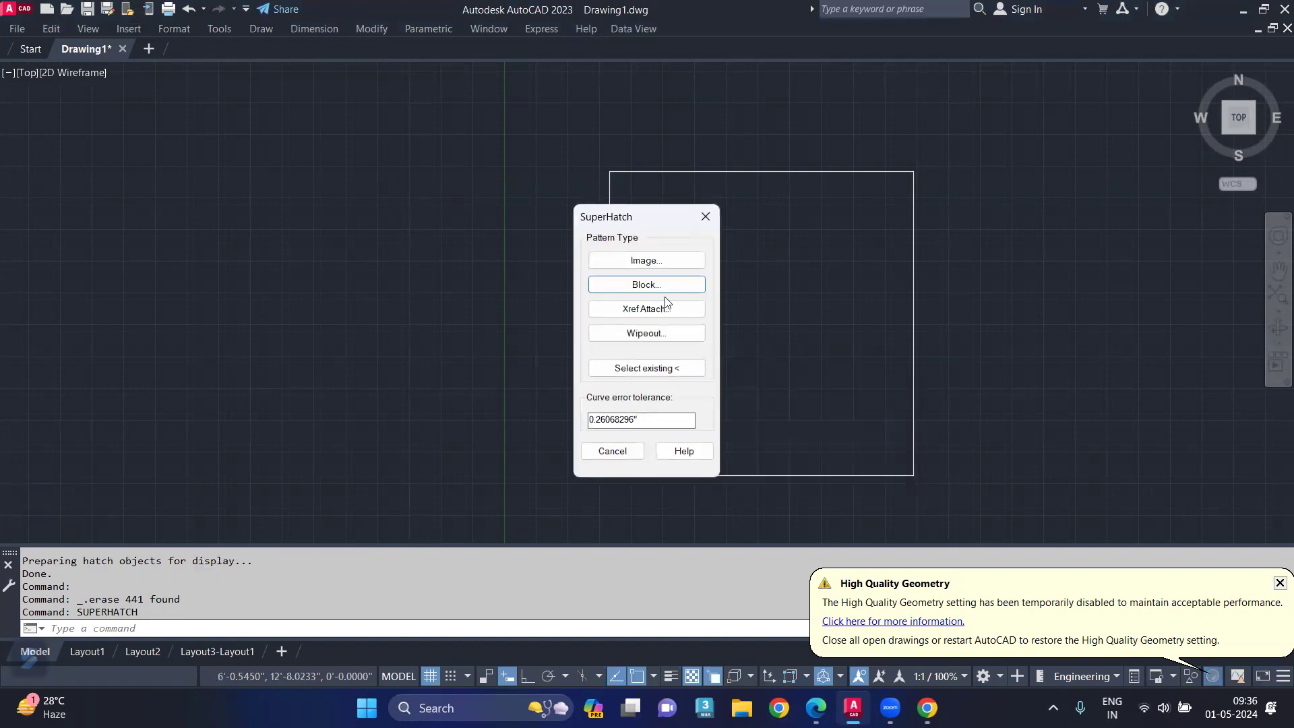
click(651, 259)
click(576, 334)
click(883, 504)
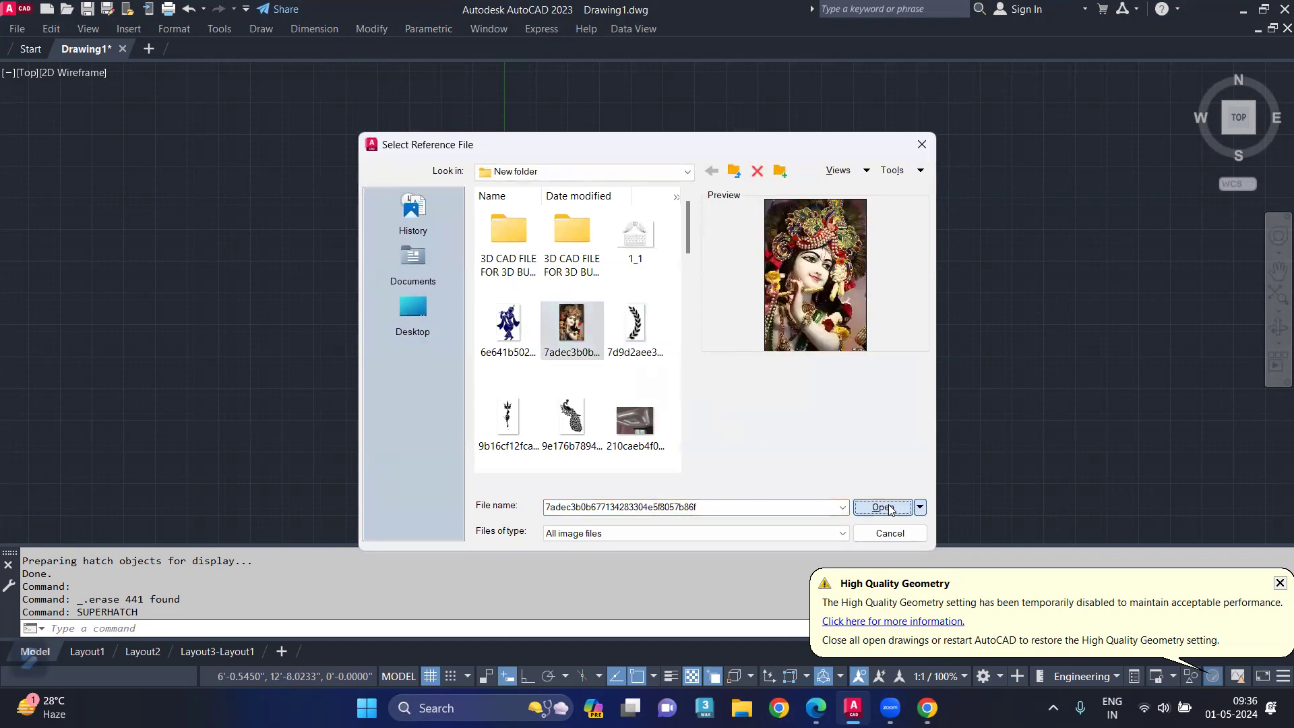
click(681, 471)
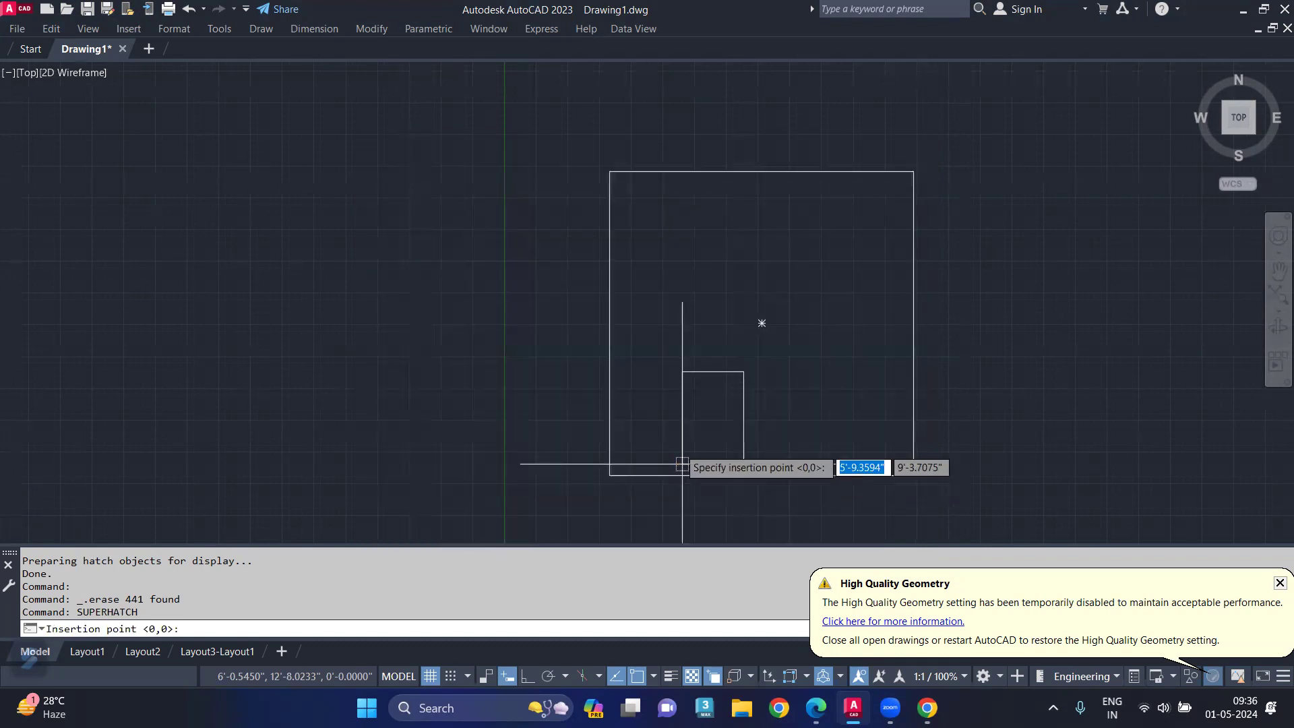
- Place the image at the square's centre at scale 1 and tile it across the interior
click(762, 323)
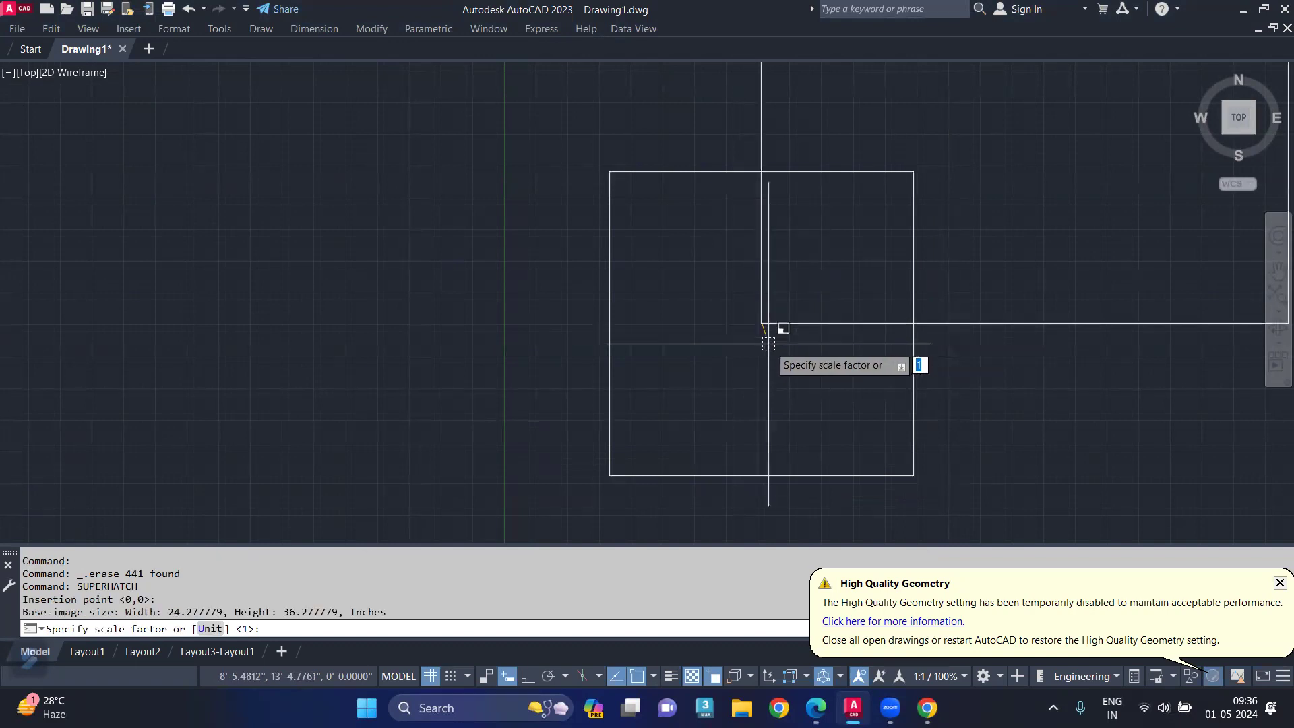
key(Return)
key(Return)
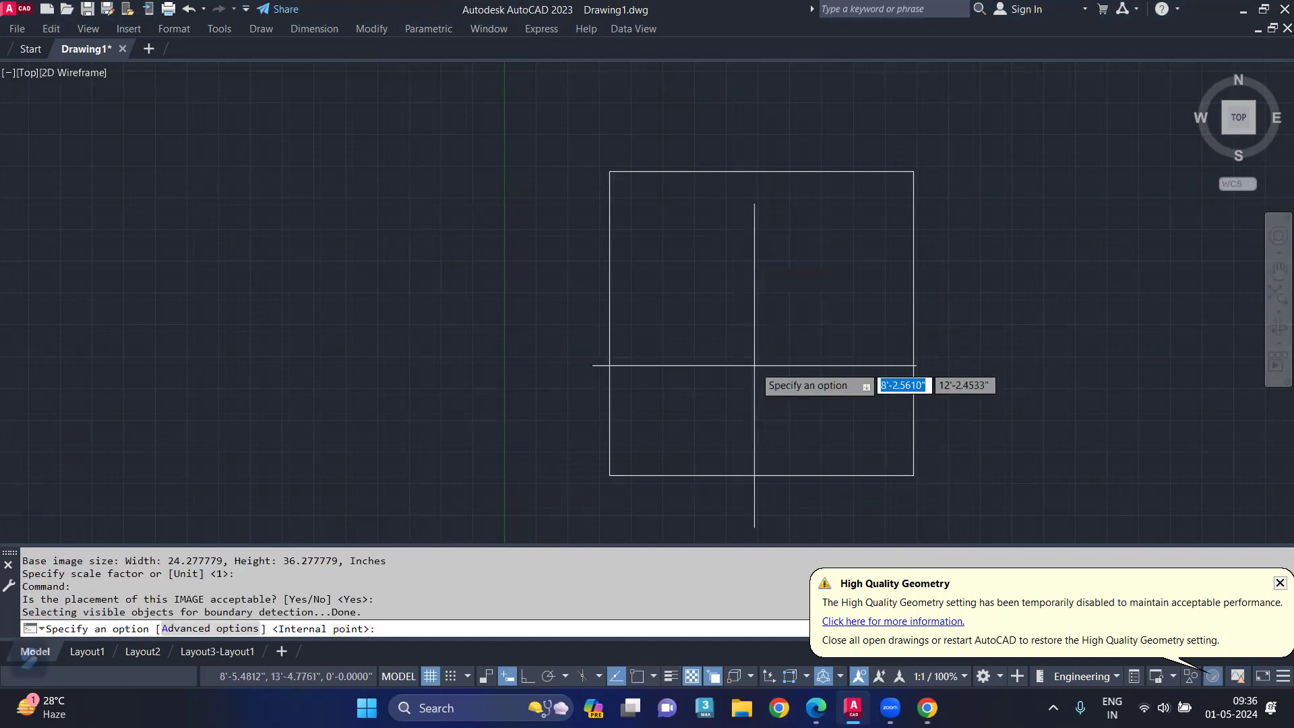
click(749, 328)
key(Return)
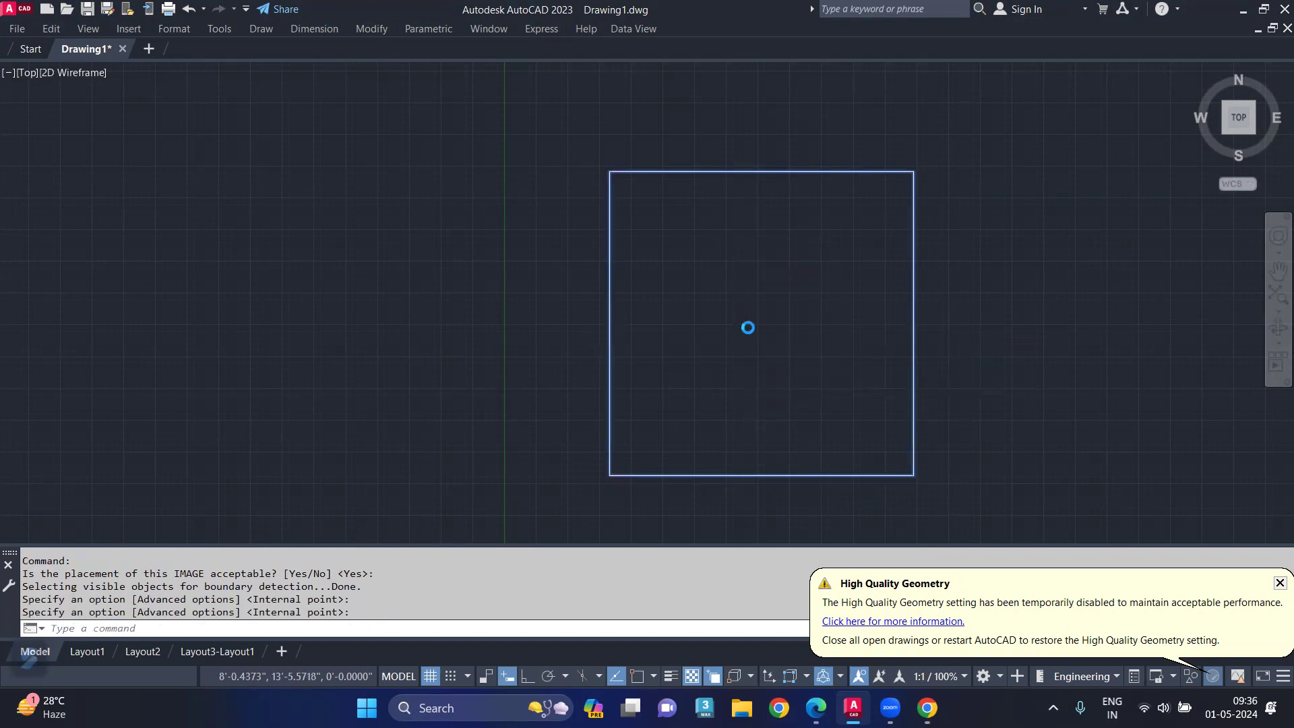
scroll(727, 290, up, 2)
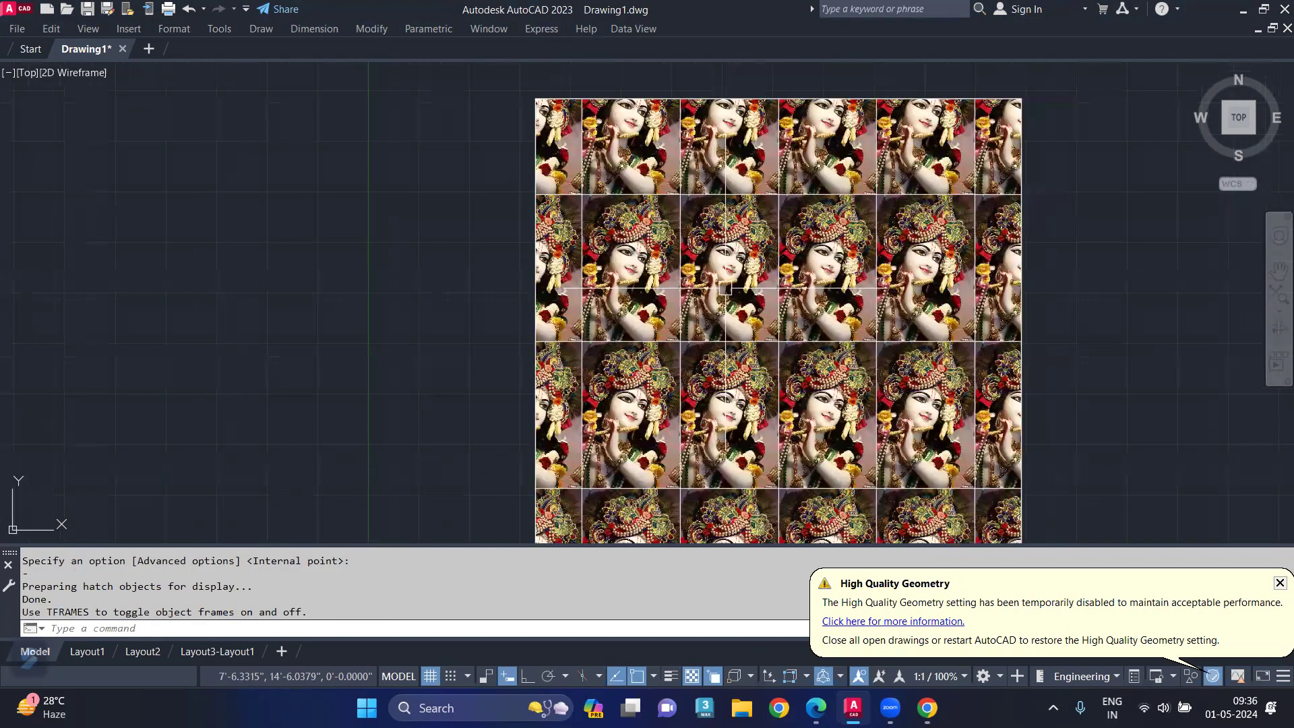
scroll(725, 289, up, 2)
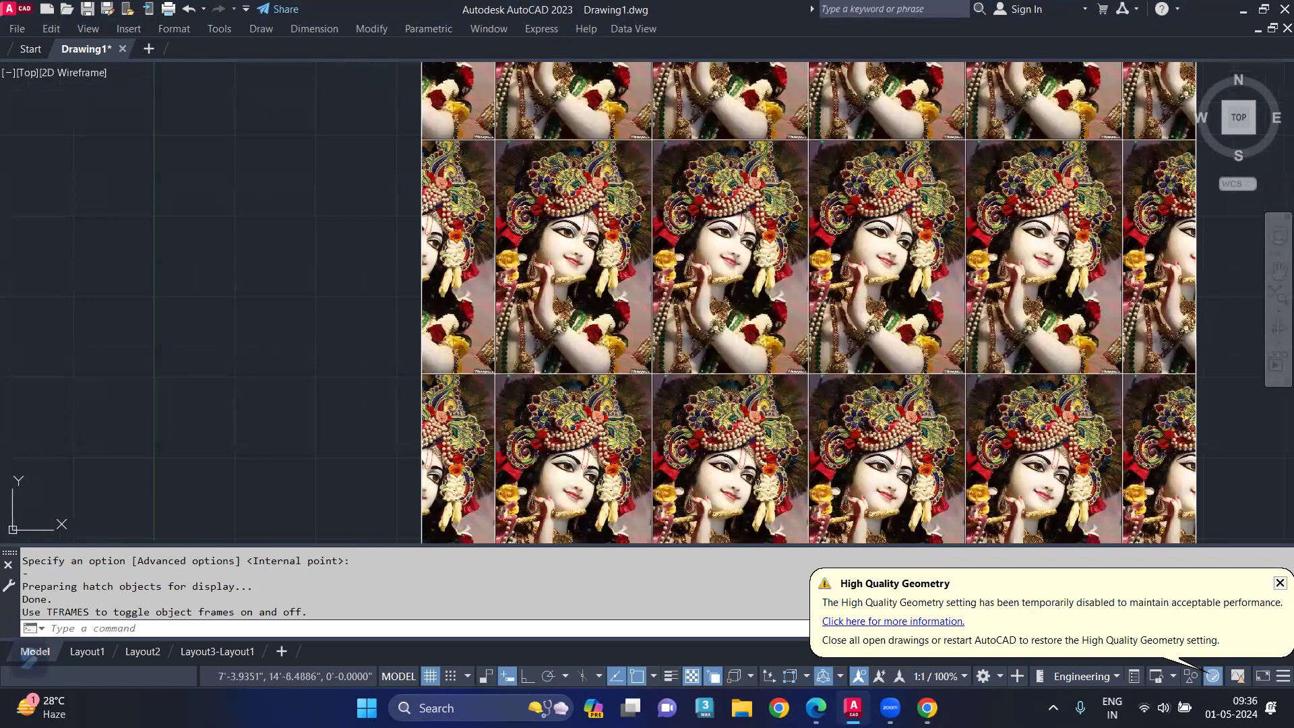
key(ctrl+z)
key(ctrl+z)
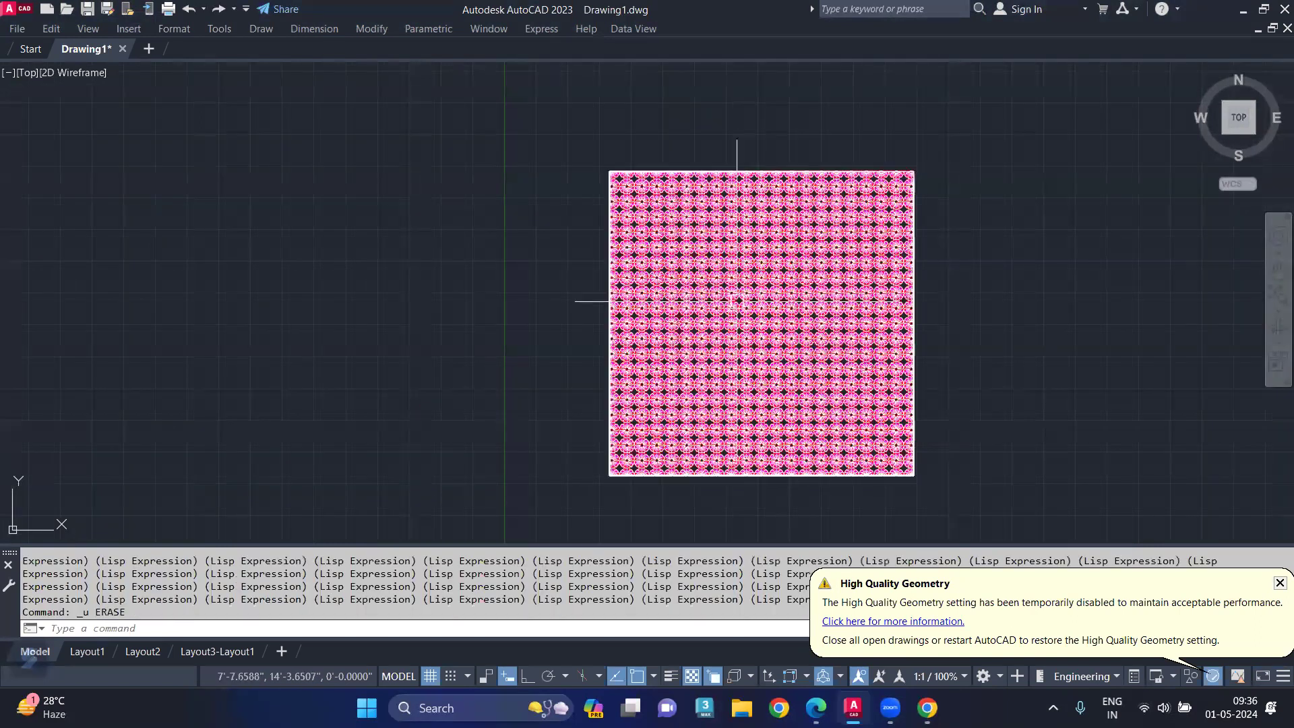
- Erase the image hatch and restart SuperHatch with the portrait image file
click(705, 386)
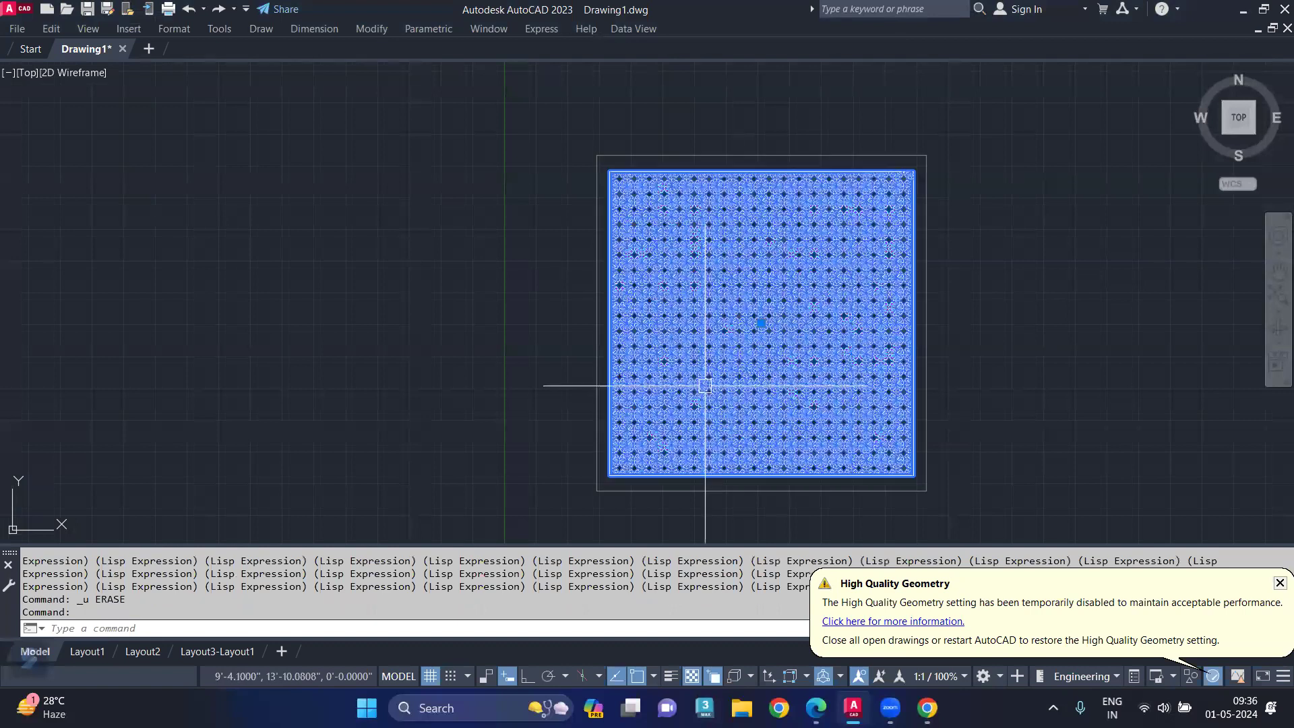
key(Delete)
text(SUPERHATCH)
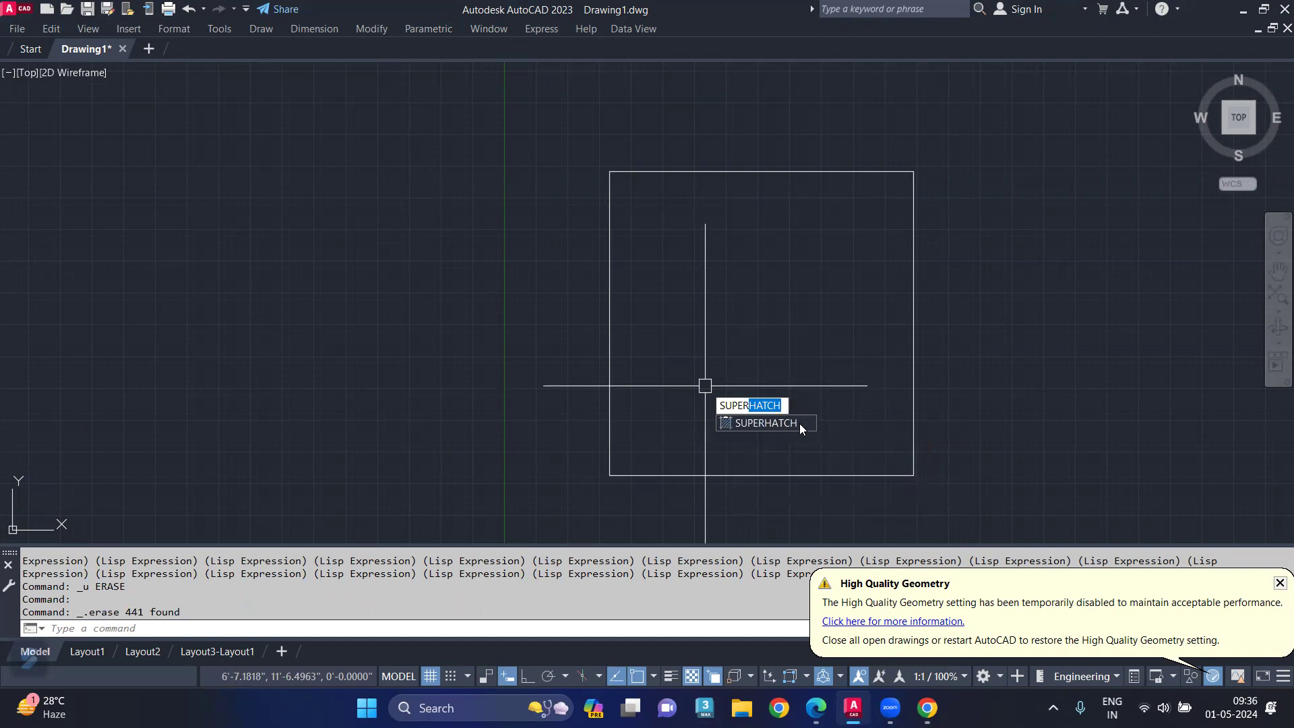
click(801, 429)
click(647, 260)
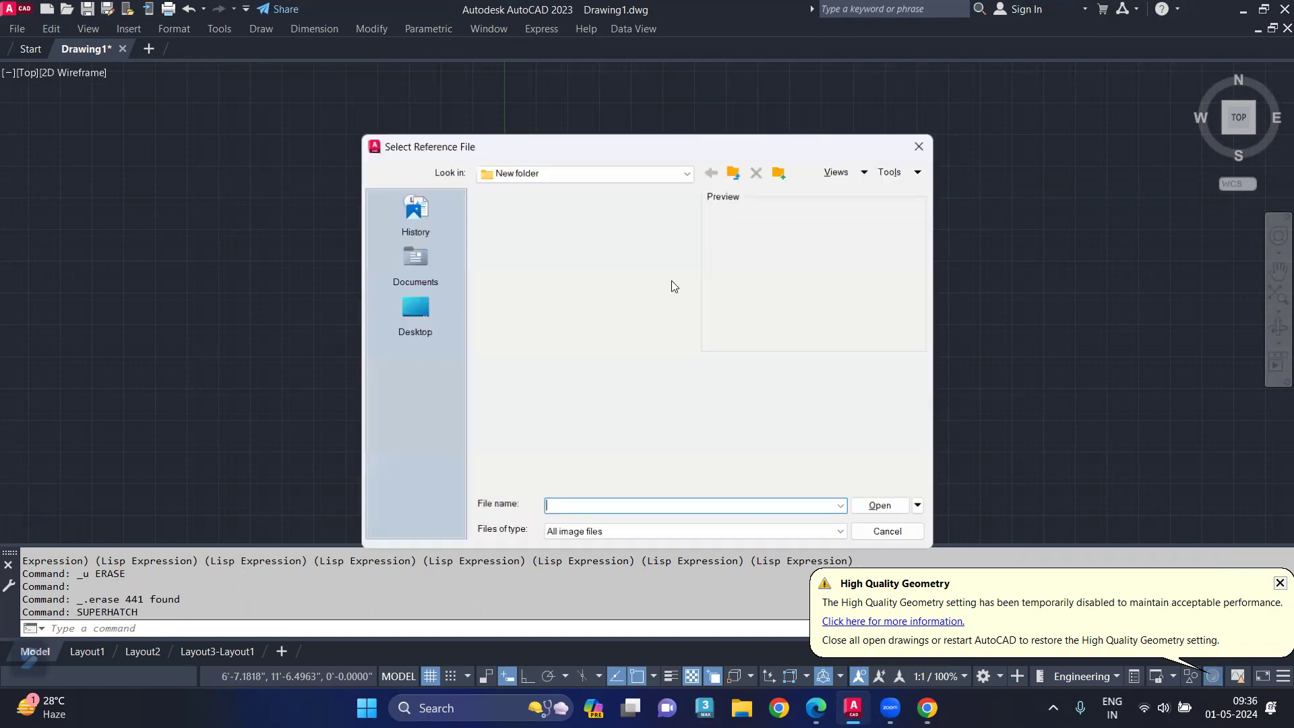
click(572, 327)
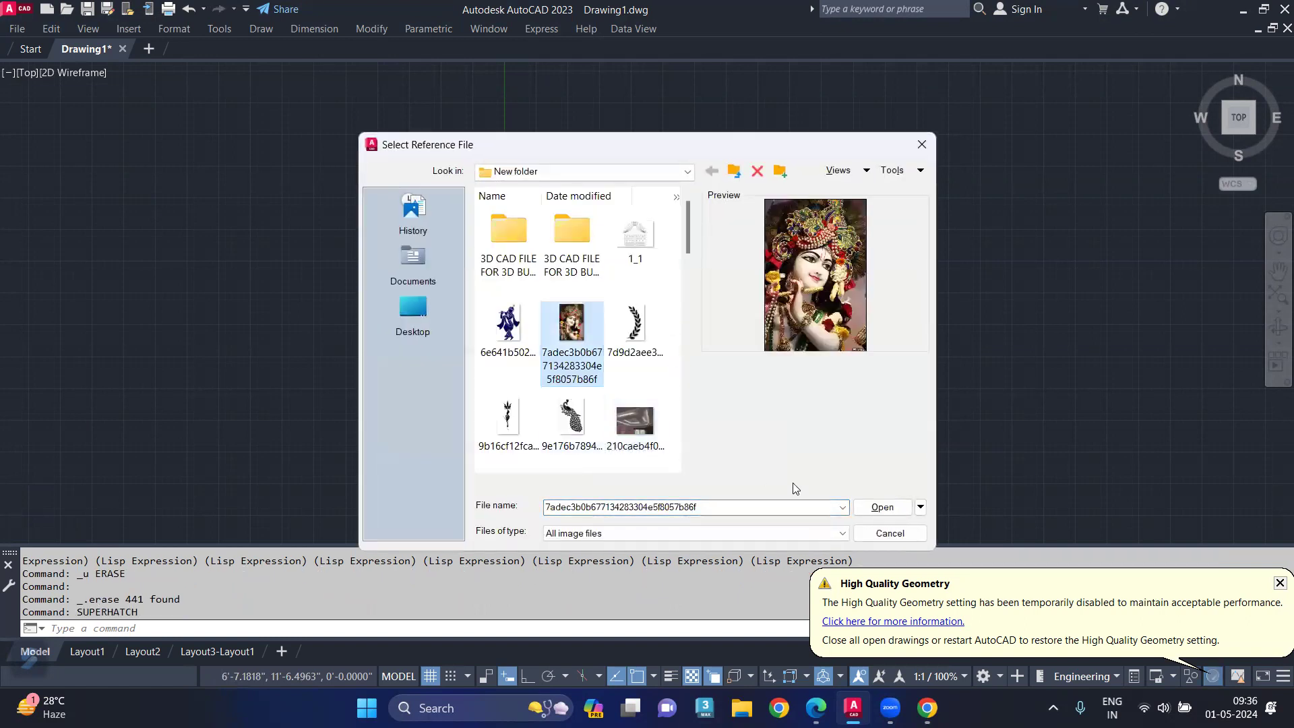
click(883, 507)
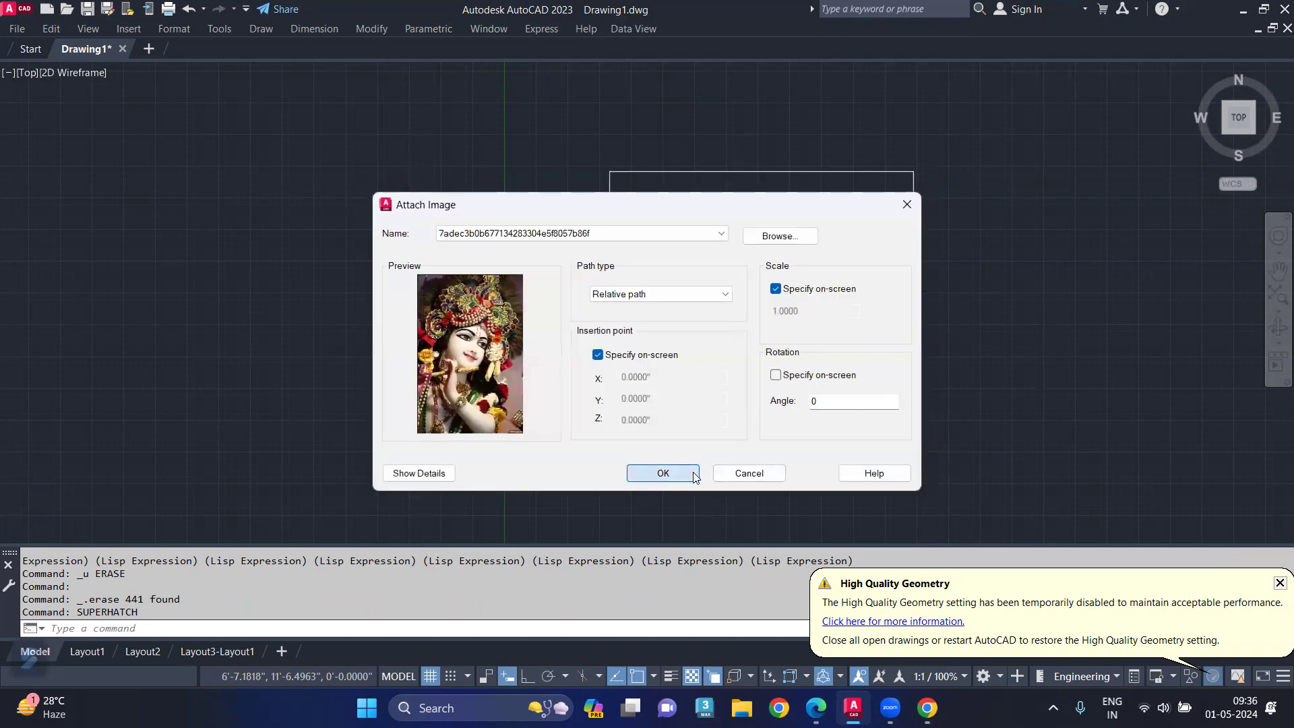
click(695, 476)
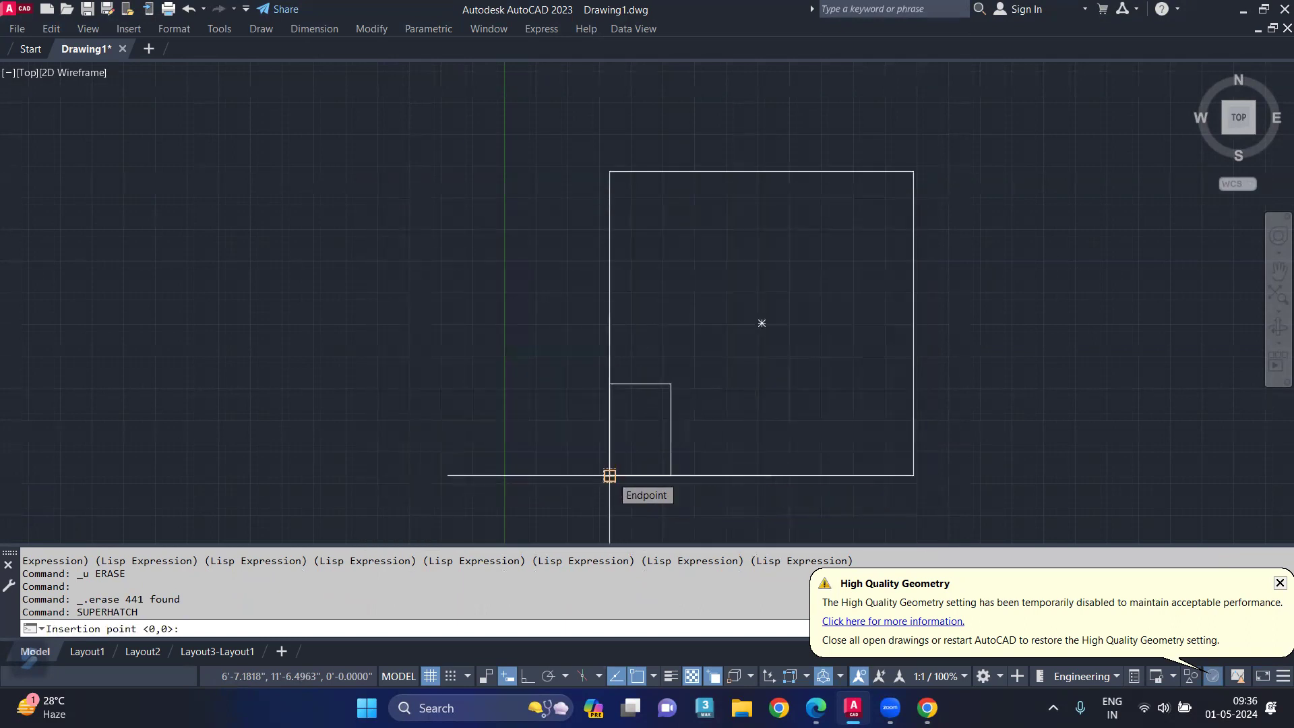
- Anchor the image at the square's lower-left corner at scale 1; the fill fails with a Lisp error
click(609, 476)
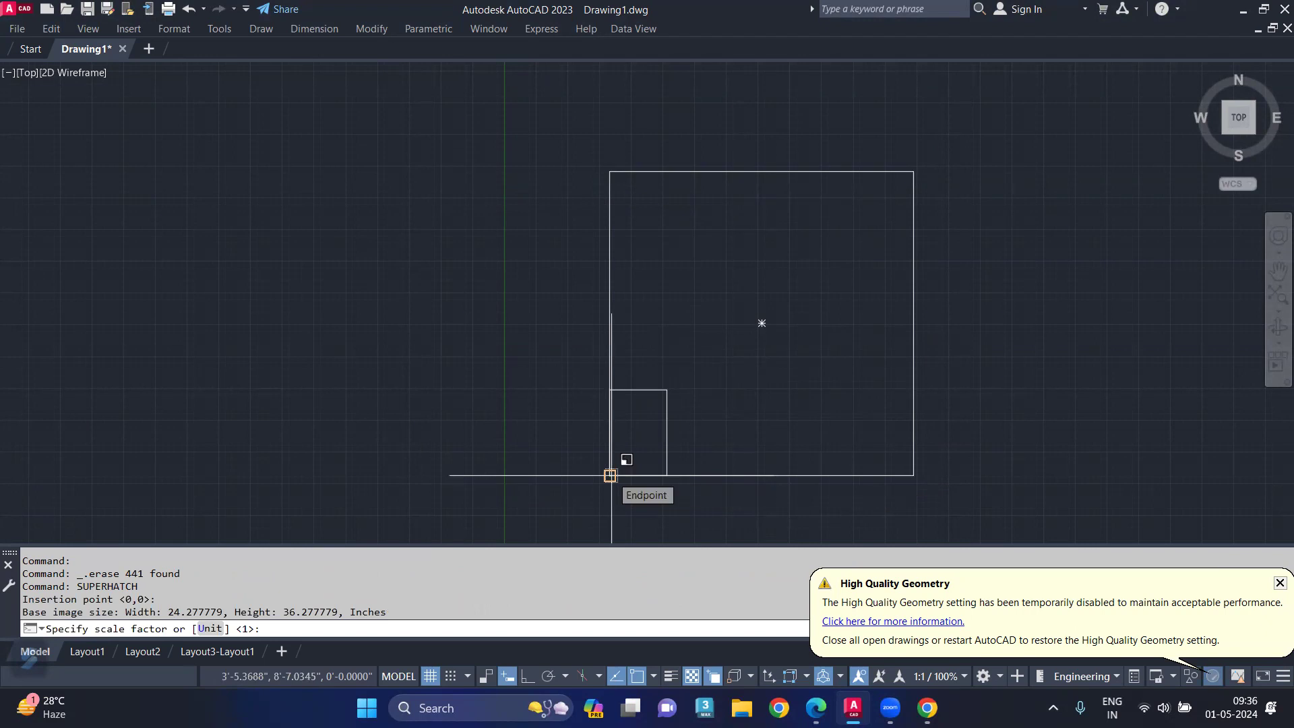
key(Return)
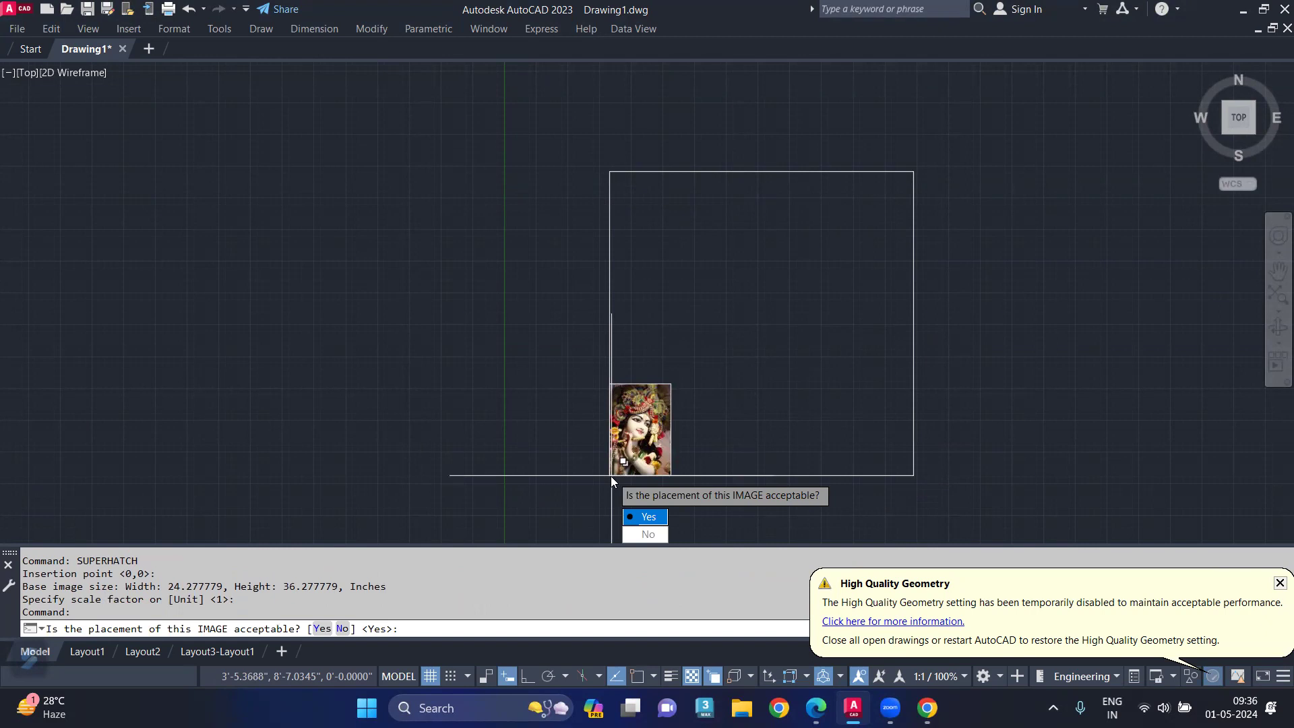
key(Return)
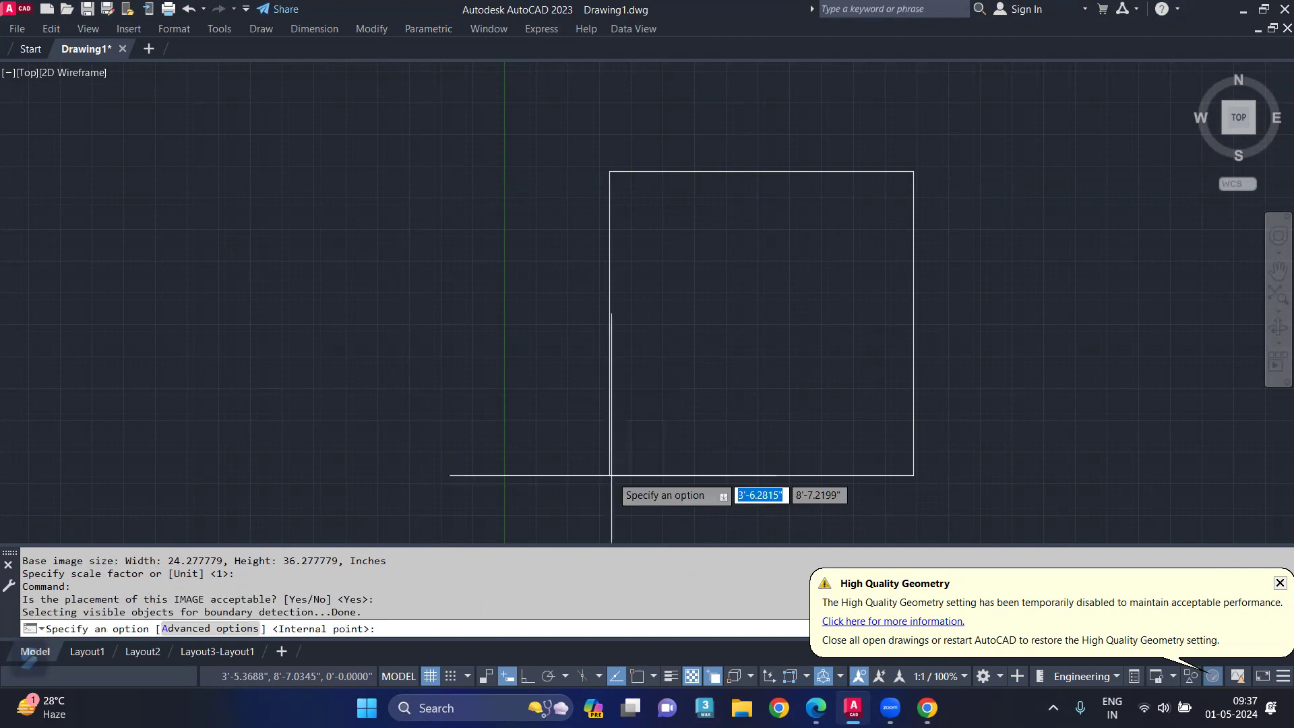
click(718, 291)
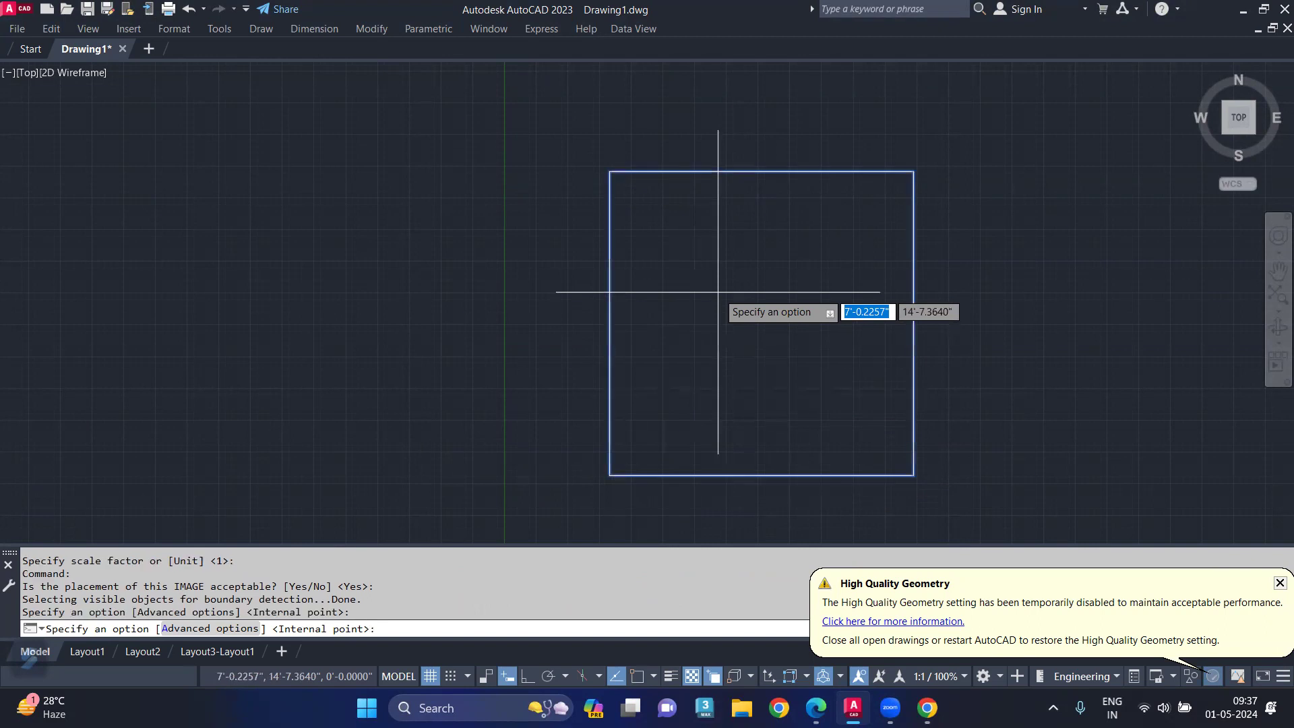
text(/)
key(Return)
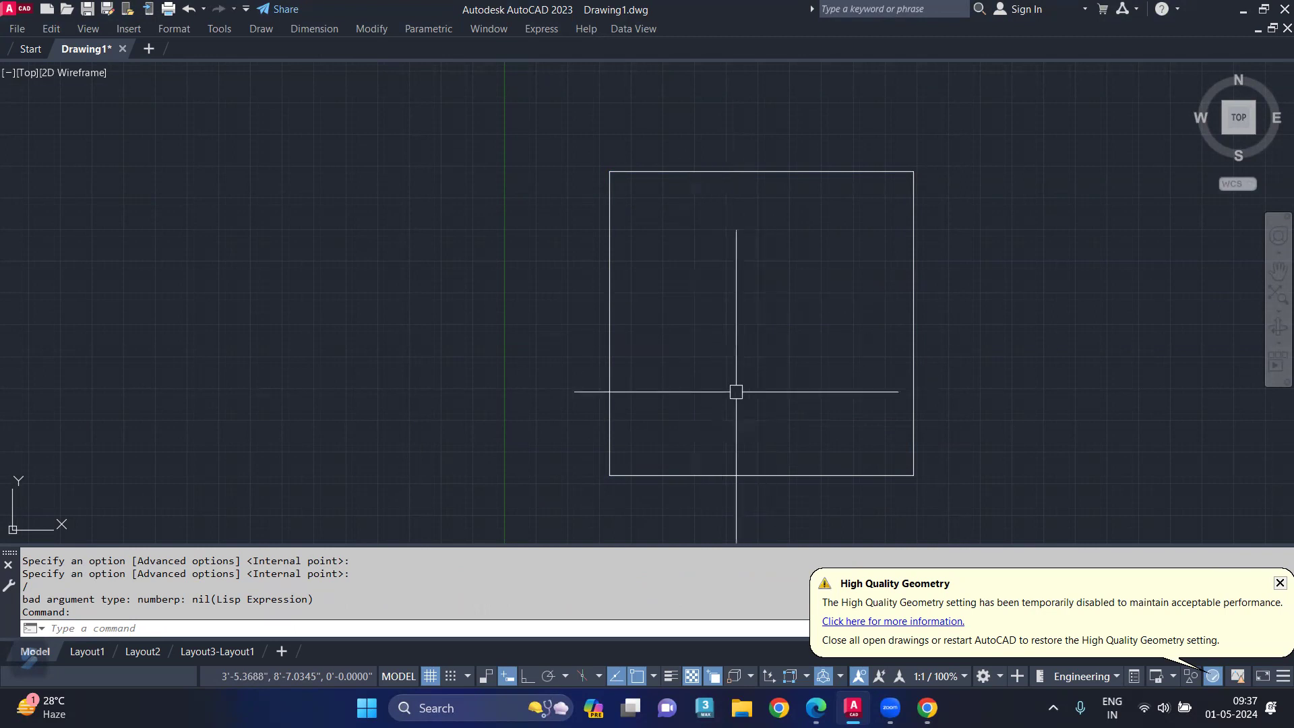
- Restart SuperHatch and attach the portrait image file as the pattern
scroll(699, 350, down, 2)
scroll(701, 370, up, 2)
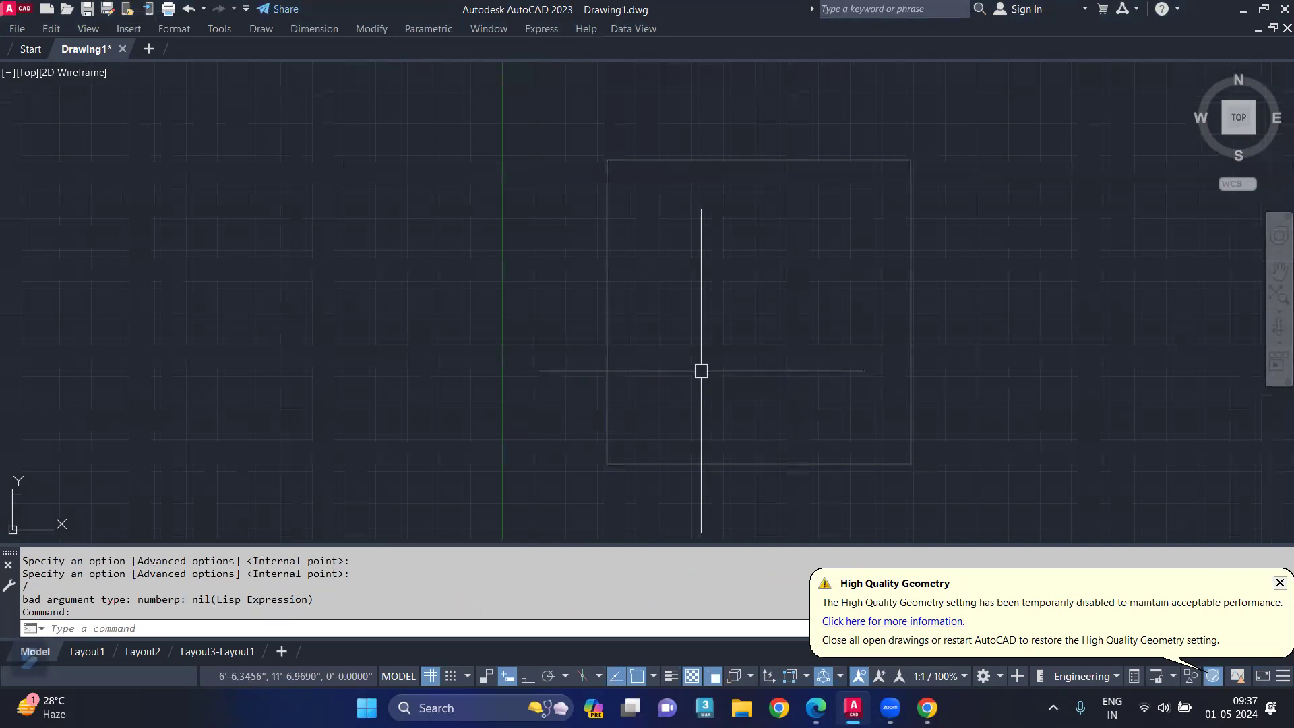
key(Return)
click(668, 263)
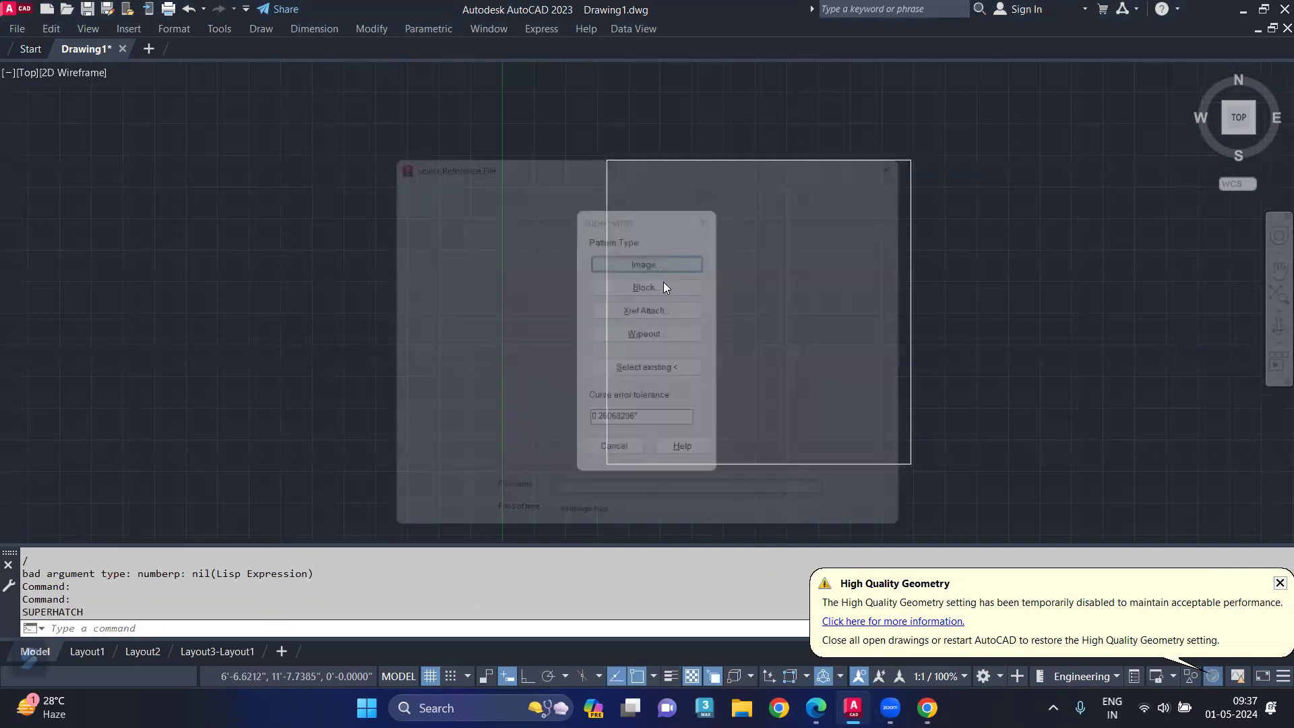
click(571, 323)
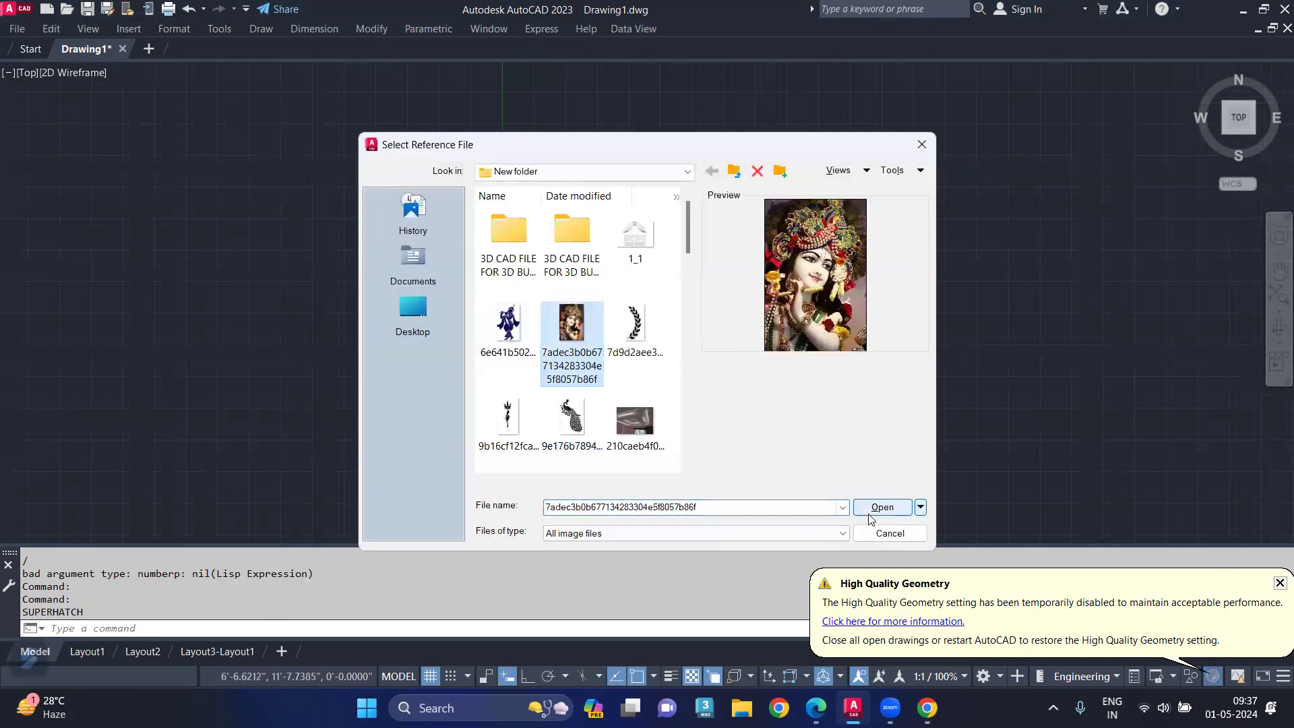
key(Return)
click(665, 471)
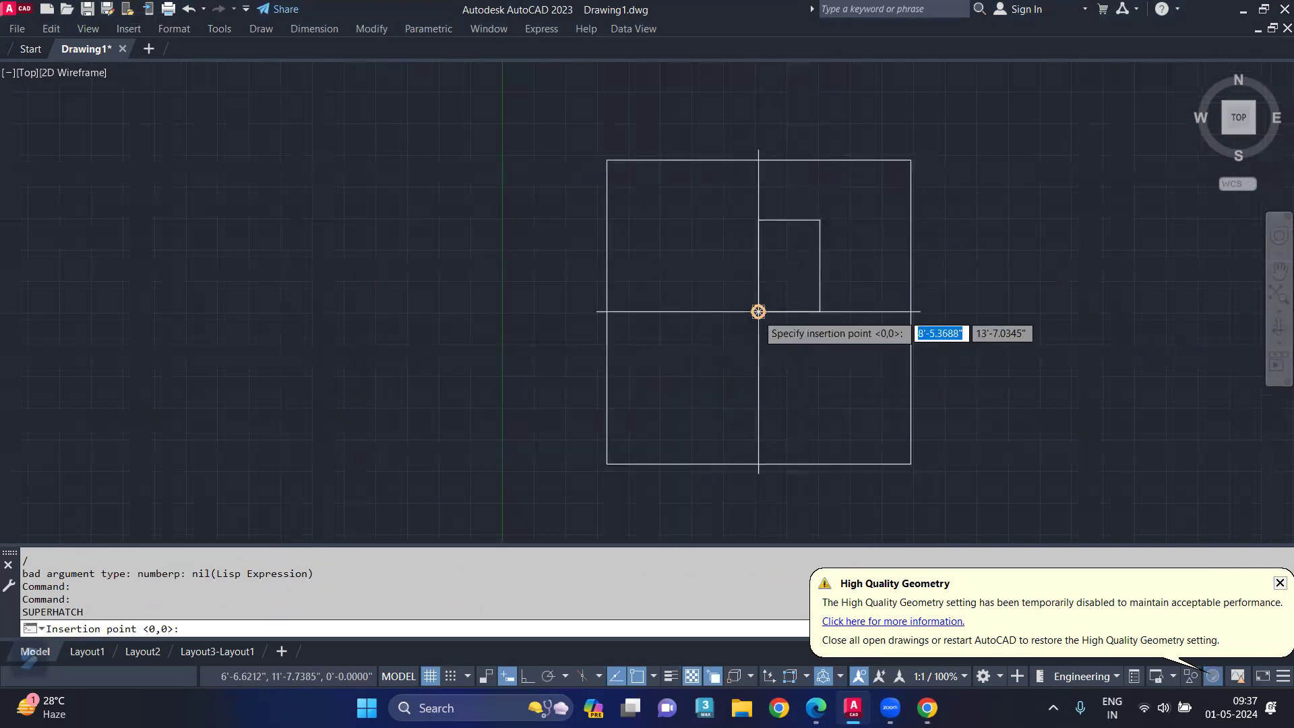
- Place the image at the square's centre at scale 1 and tile it across the interior
click(758, 311)
key(Return)
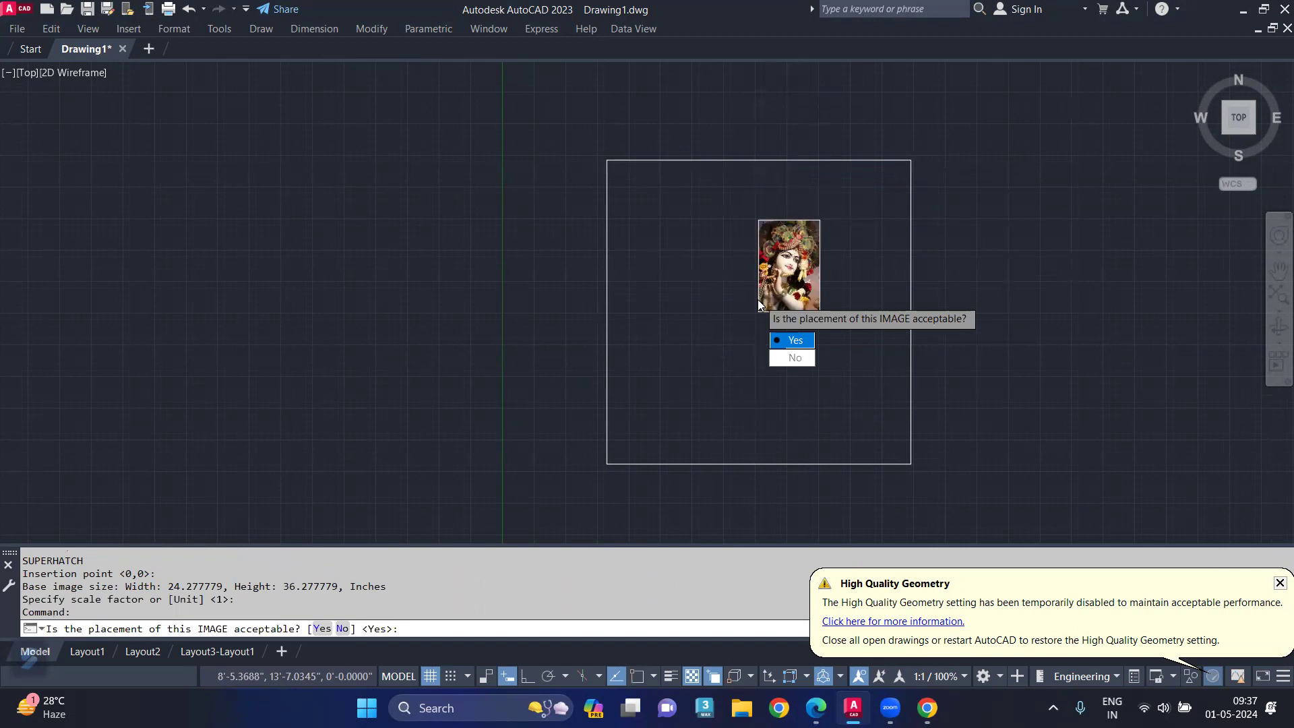
key(Return)
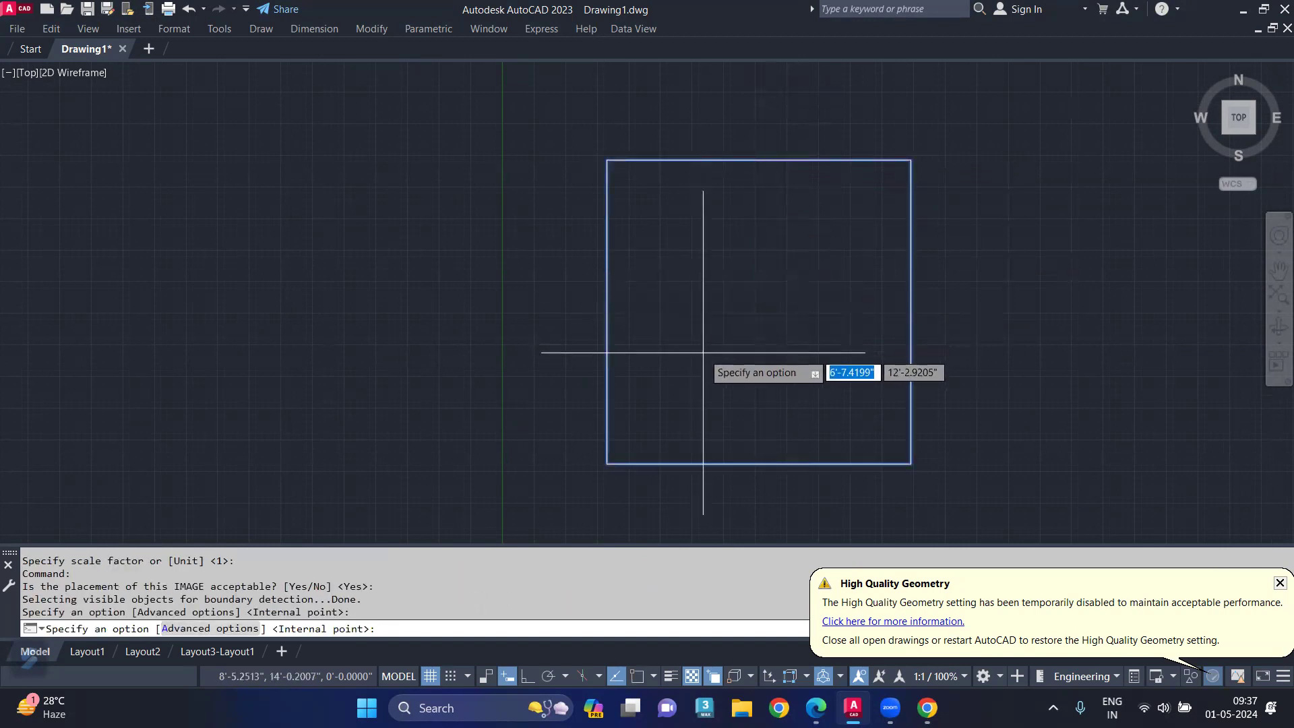
click(703, 352)
key(Return)
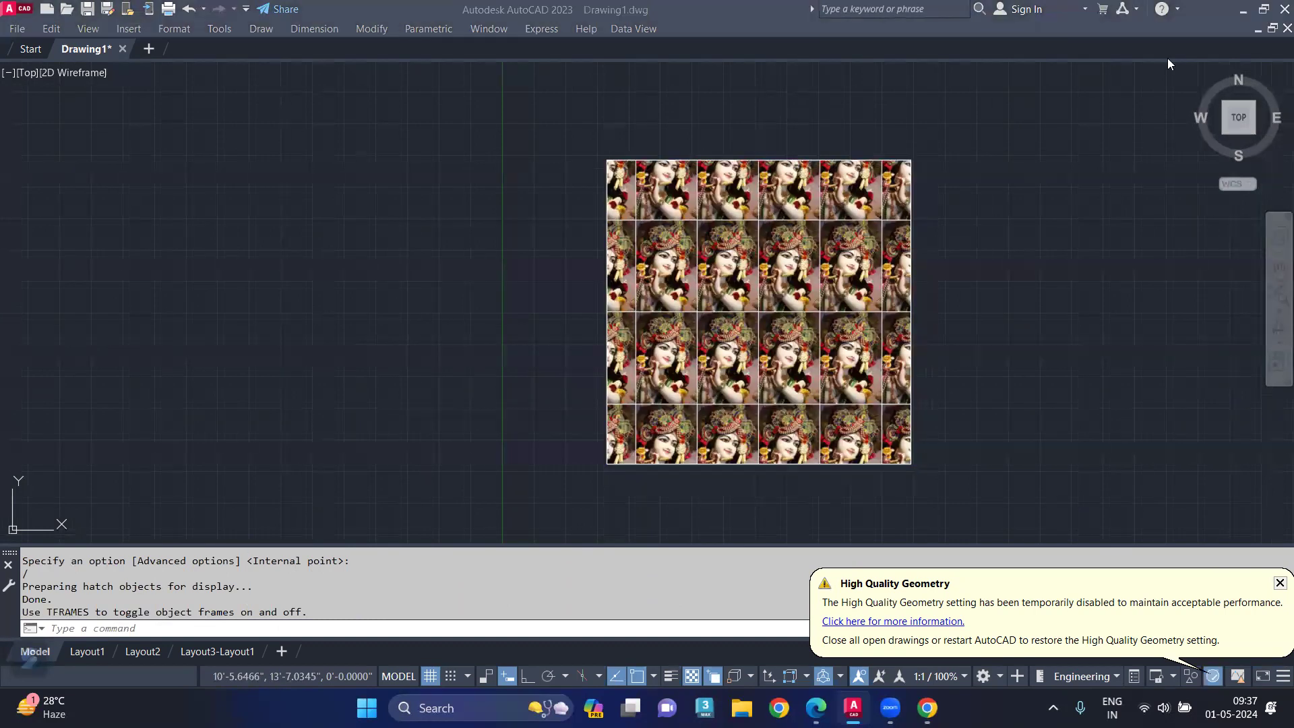
- Erase the 24 image tiles and refill the 10' square with a wipeout SuperHatch
drag(1169, 64, 938, 142)
key(Delete)
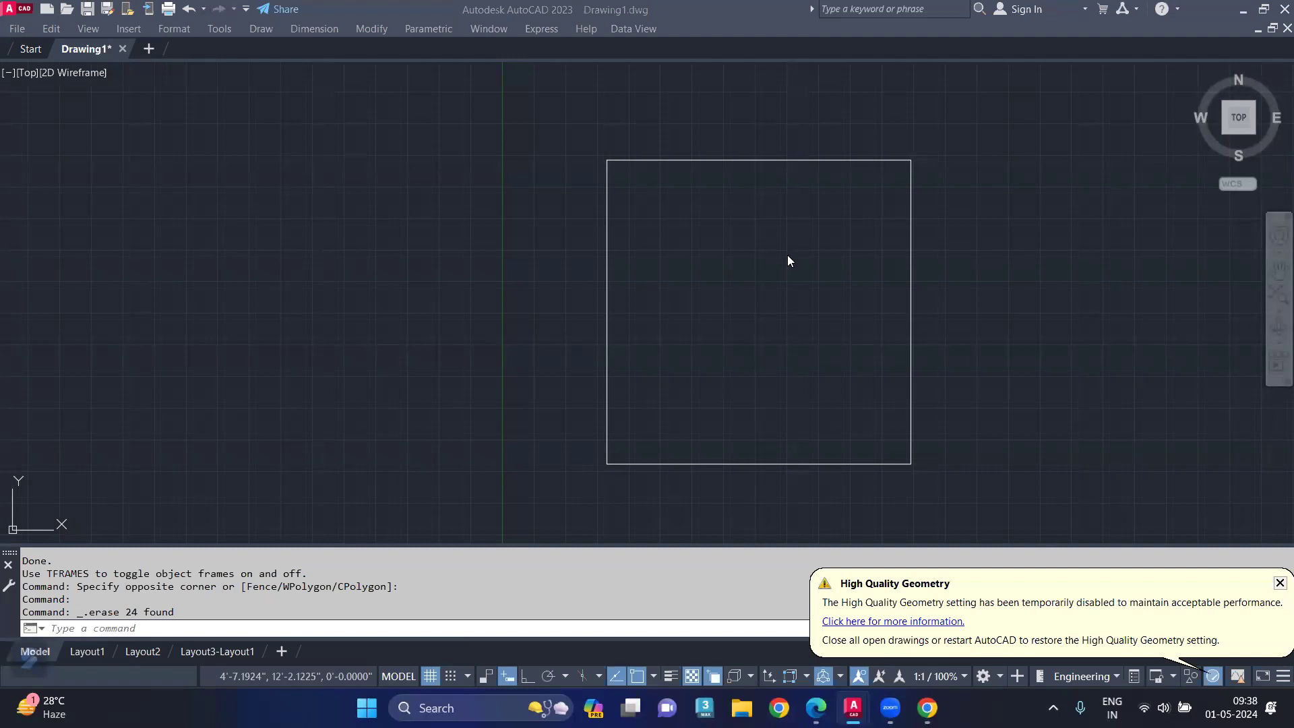
text(super)
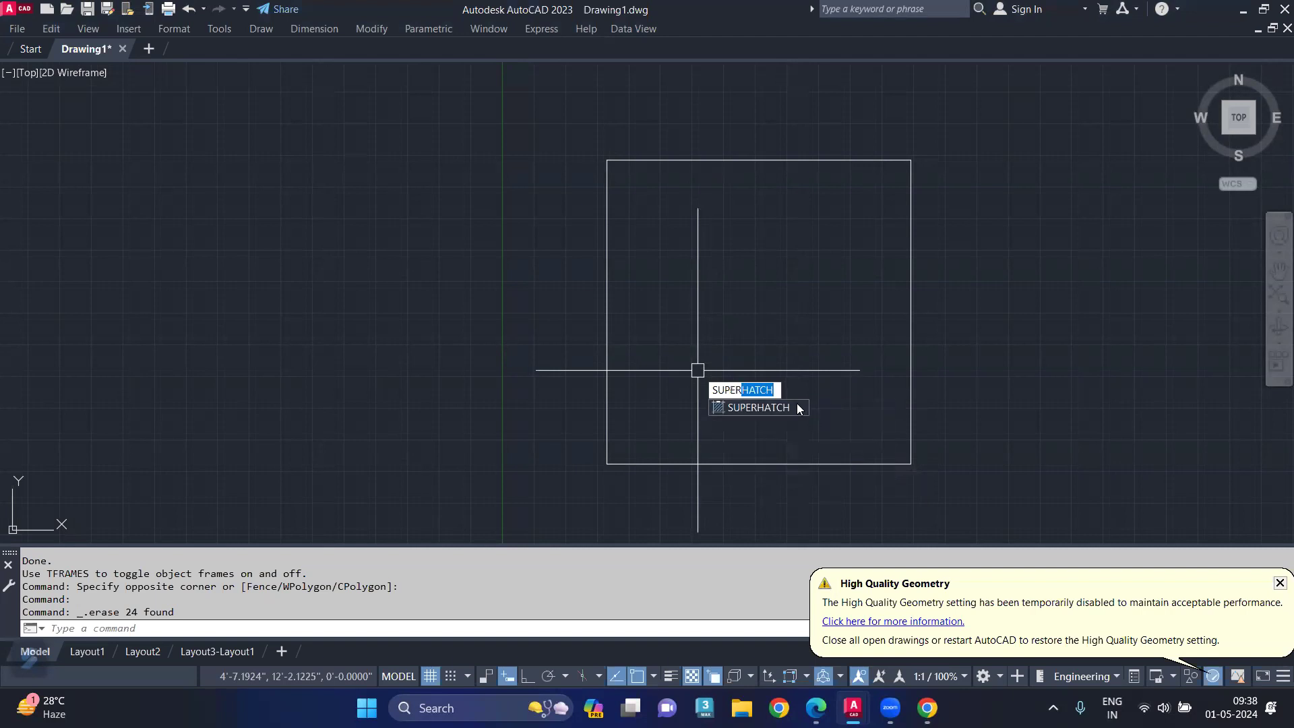
click(798, 405)
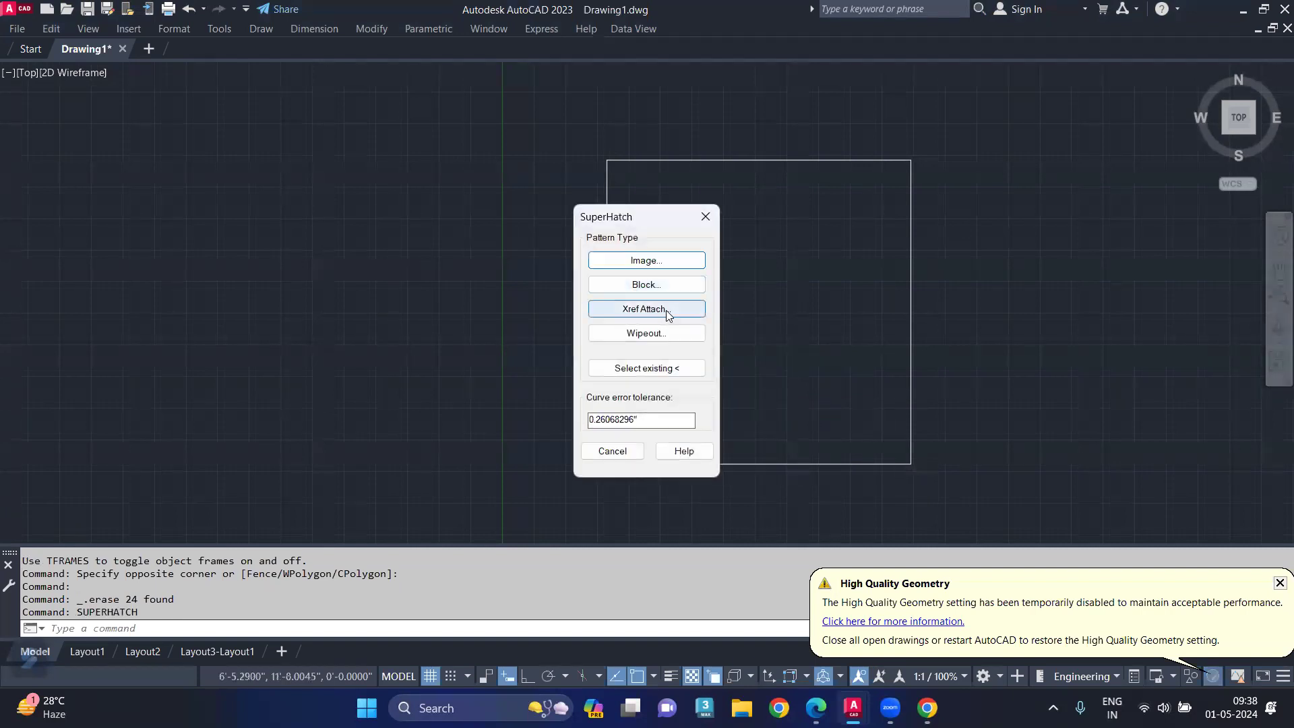
click(677, 335)
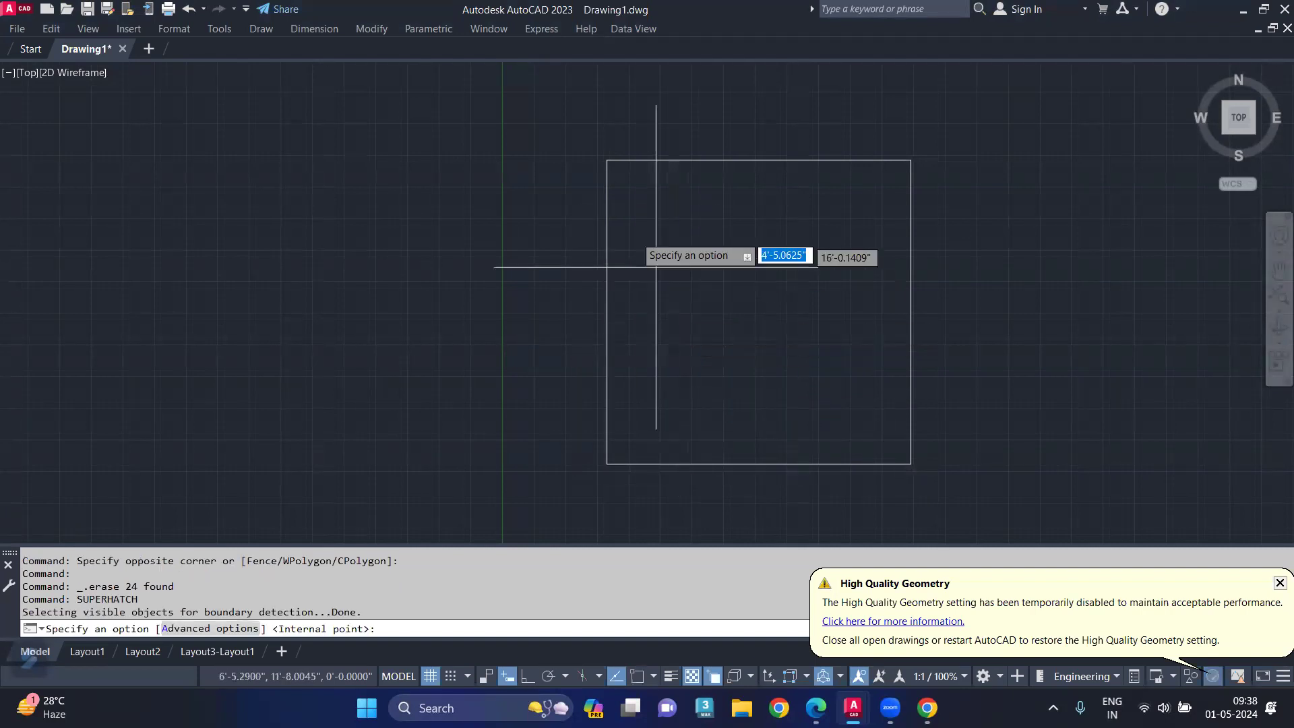
click(716, 333)
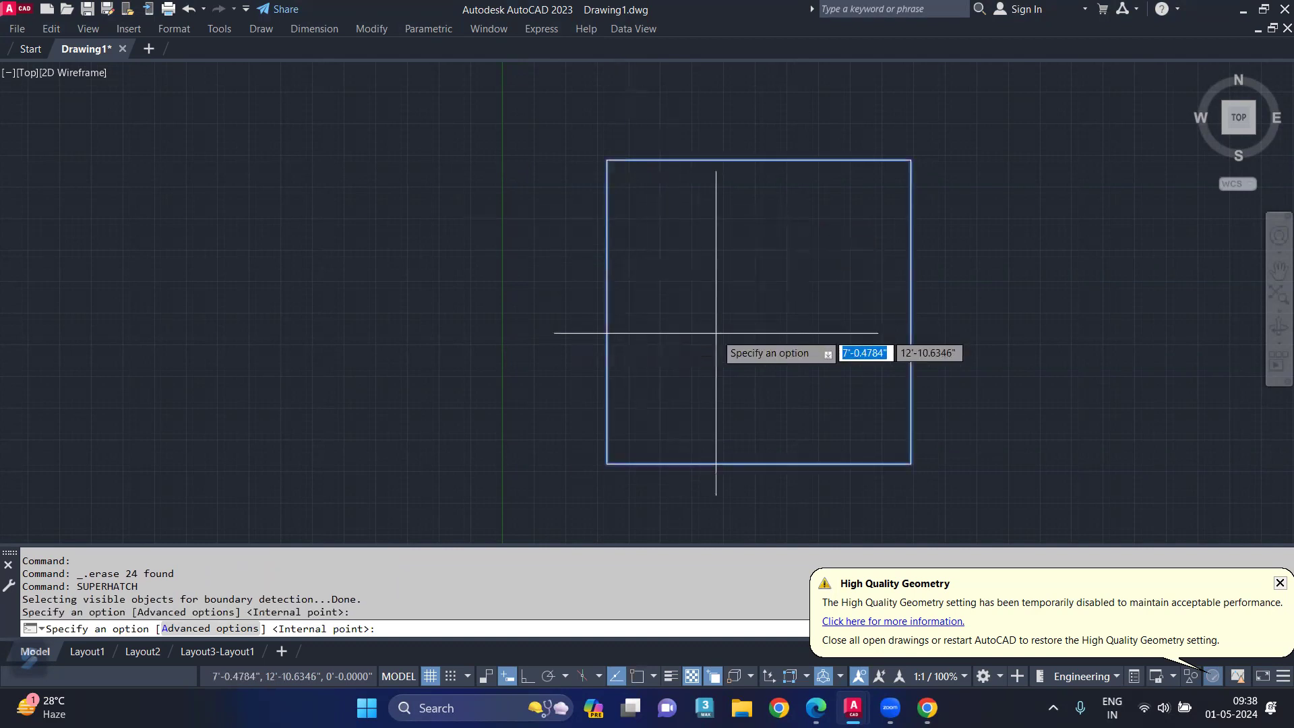
key(Return)
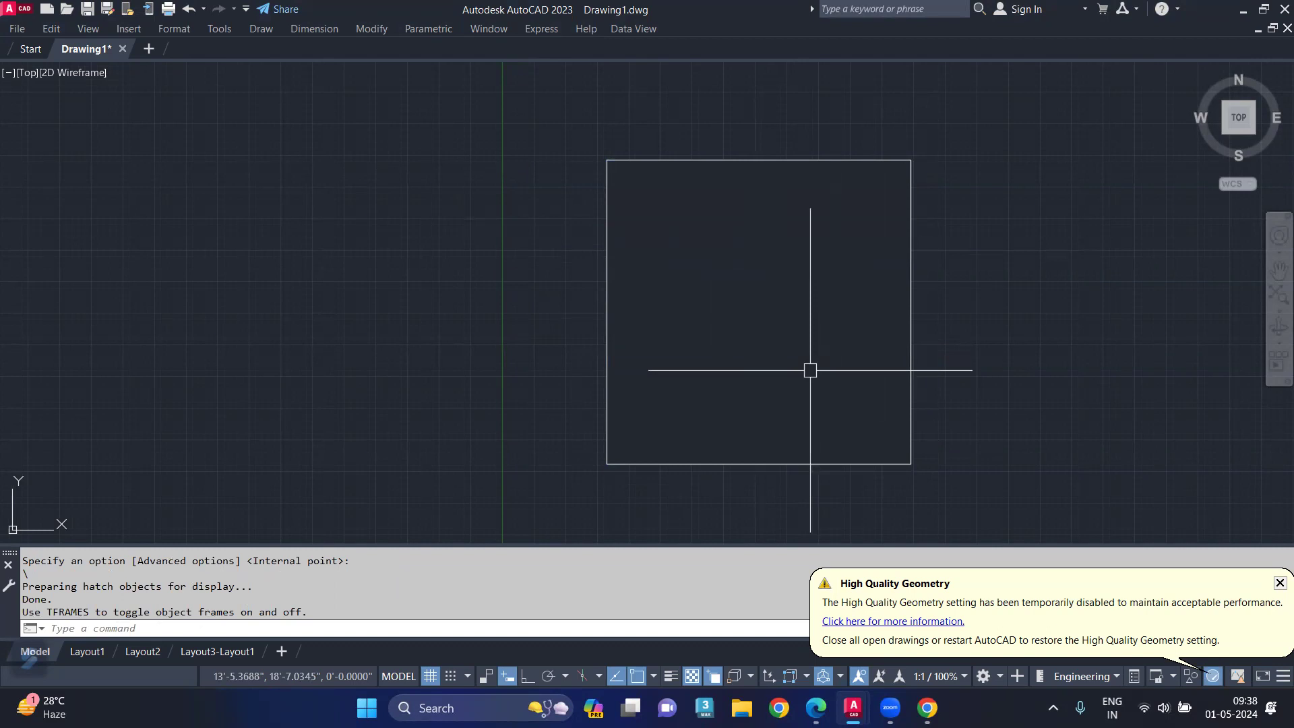
- Start a new SuperHatch using the external drawing 'PLAN & ELEVATION FOR 3D' and place it
key(Return)
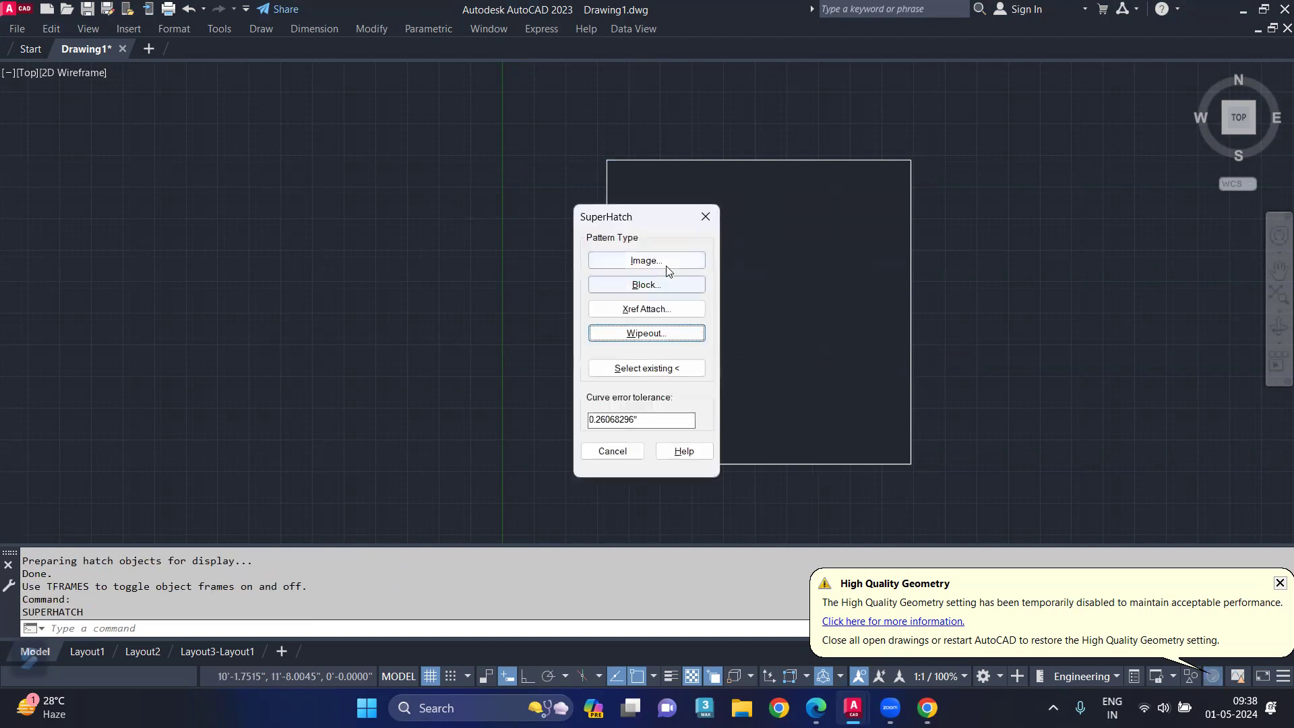
click(672, 311)
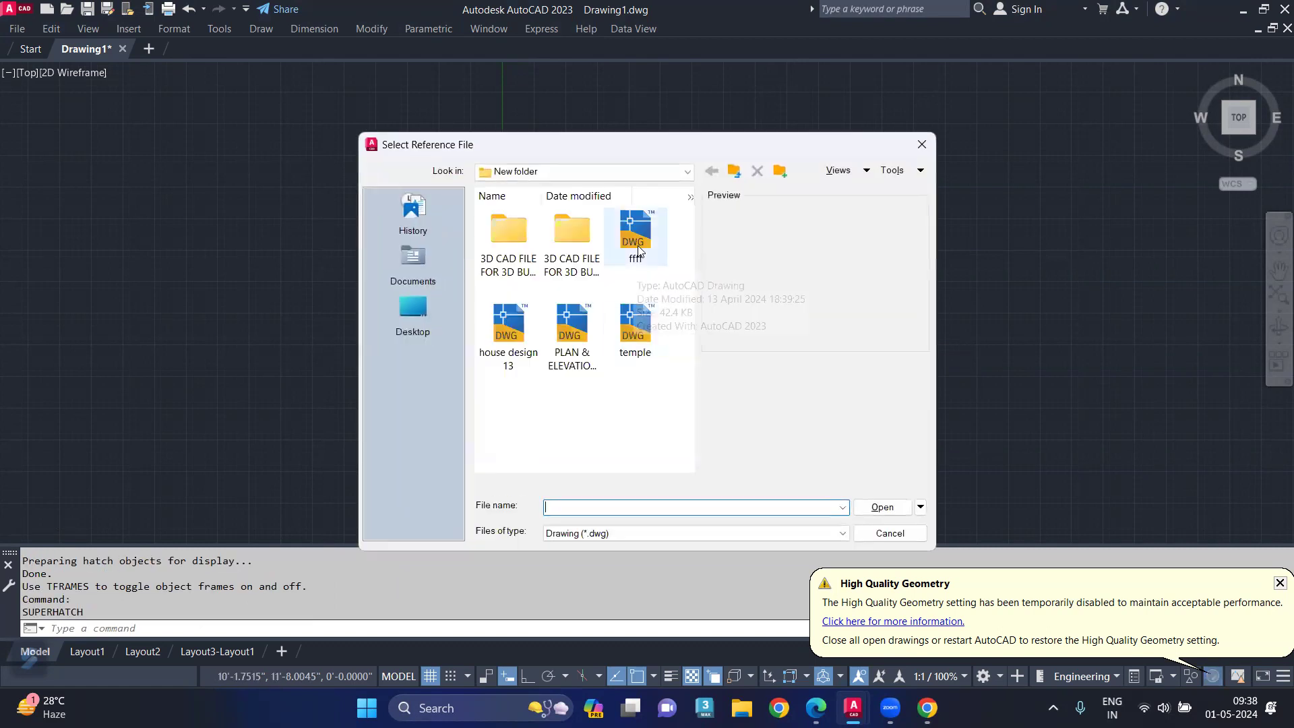
click(560, 340)
click(880, 507)
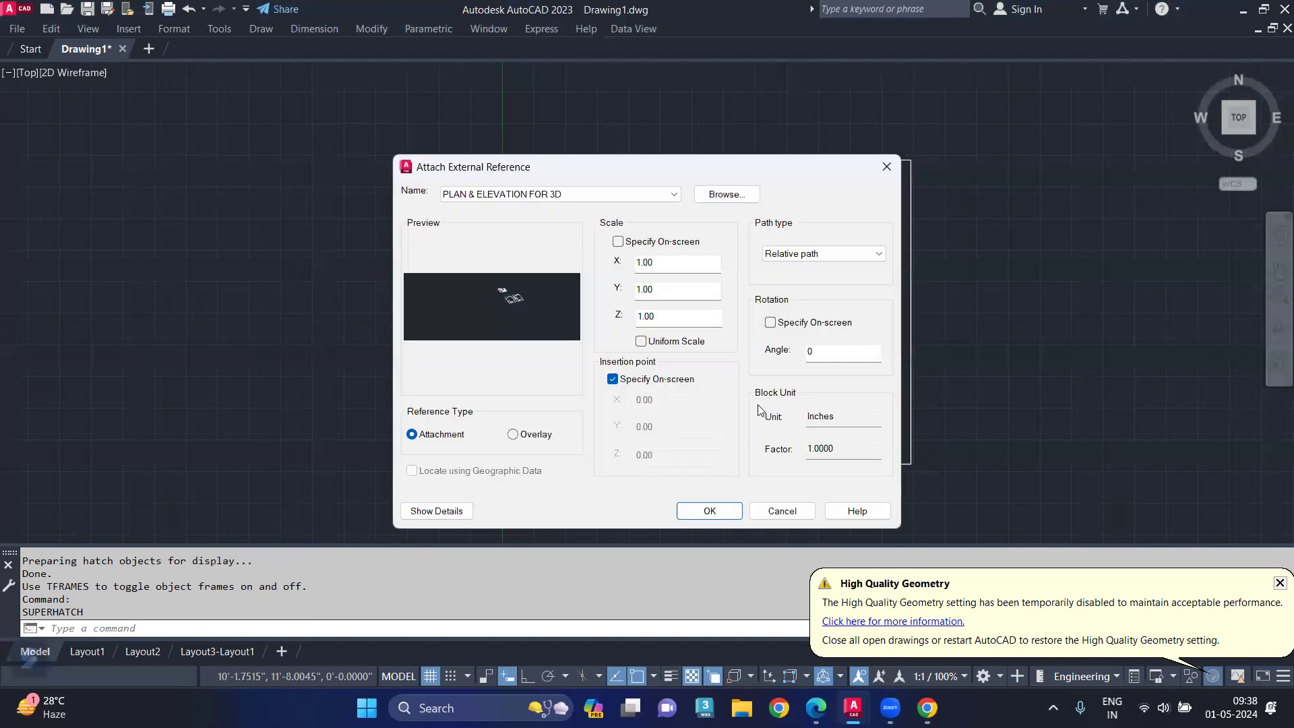
click(727, 512)
click(747, 362)
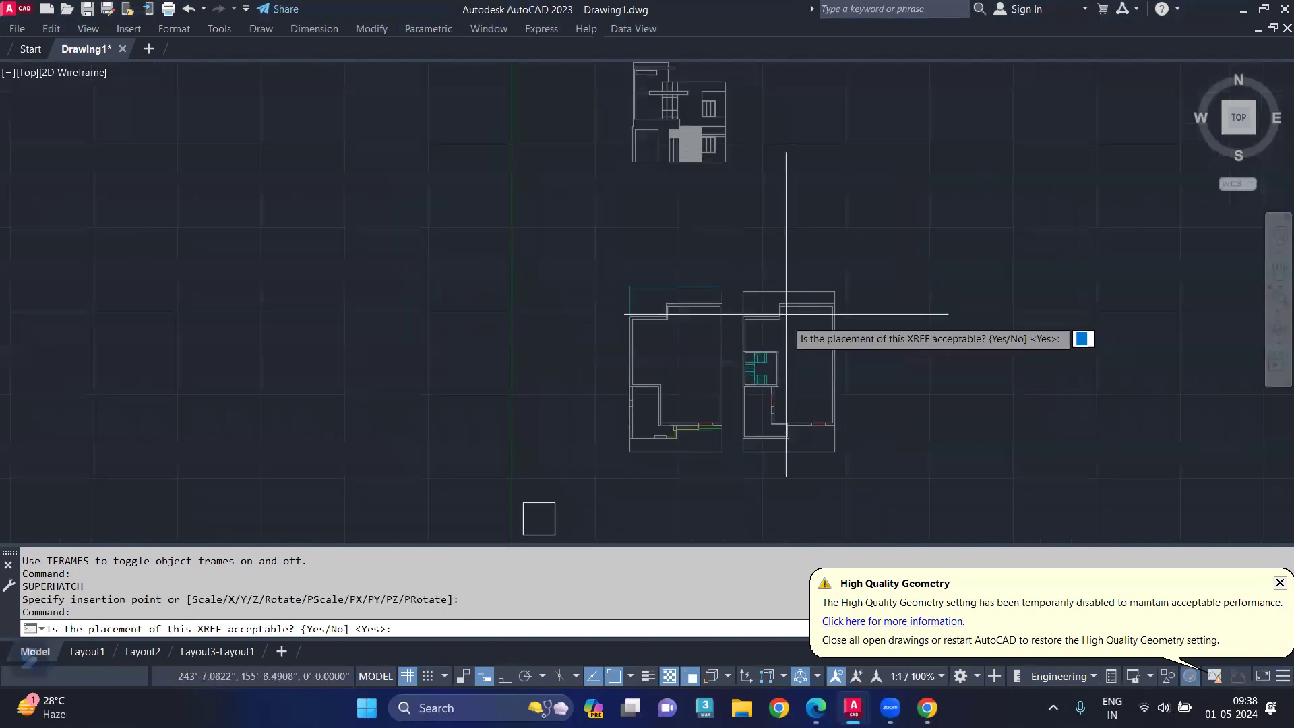
- Accept the xref placement and default extents, then fill the square with the plan pattern
scroll(836, 350, down, 4)
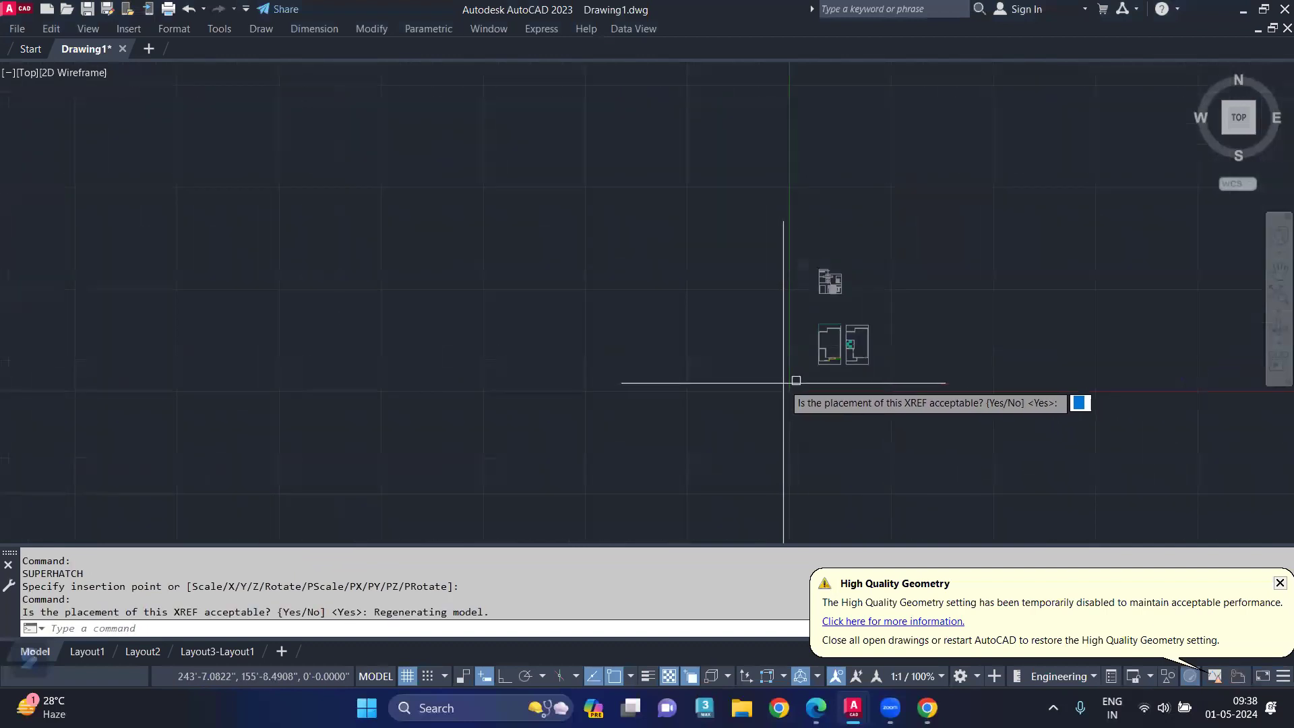
scroll(796, 379, up, 4)
scroll(796, 380, up, 3)
middle_drag(742, 502, 739, 395)
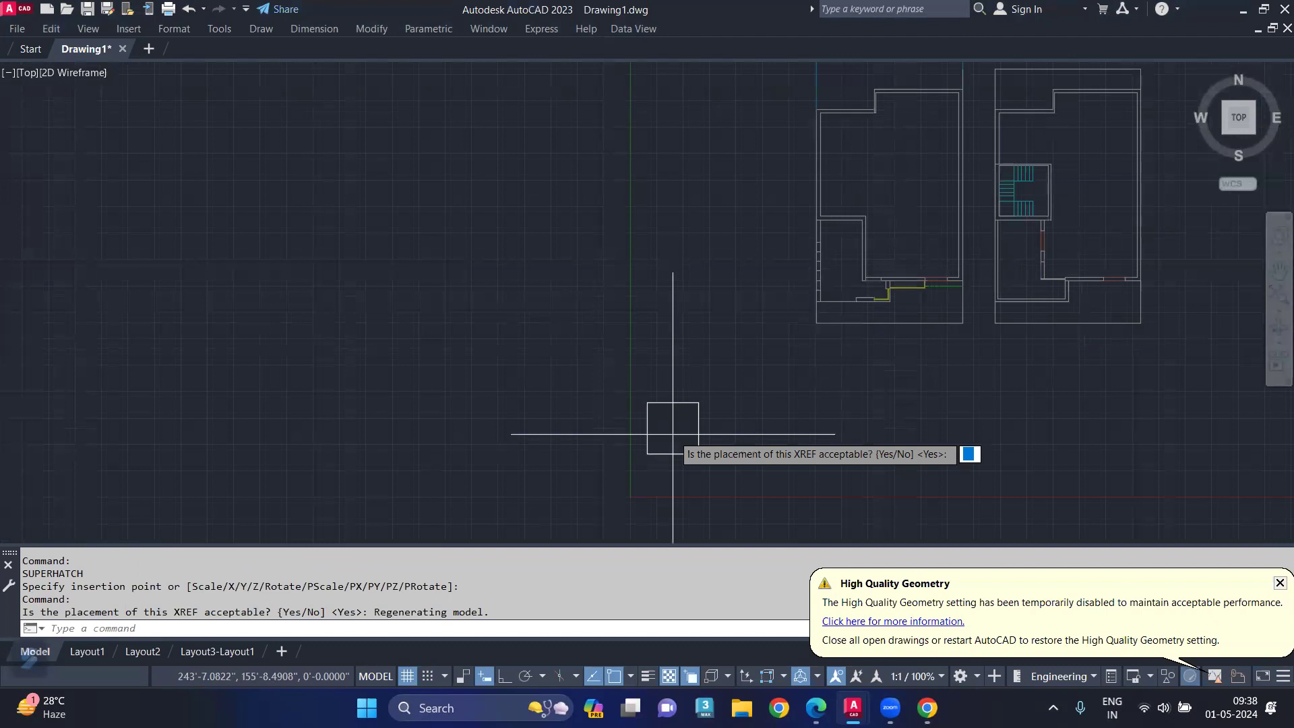
key(Return)
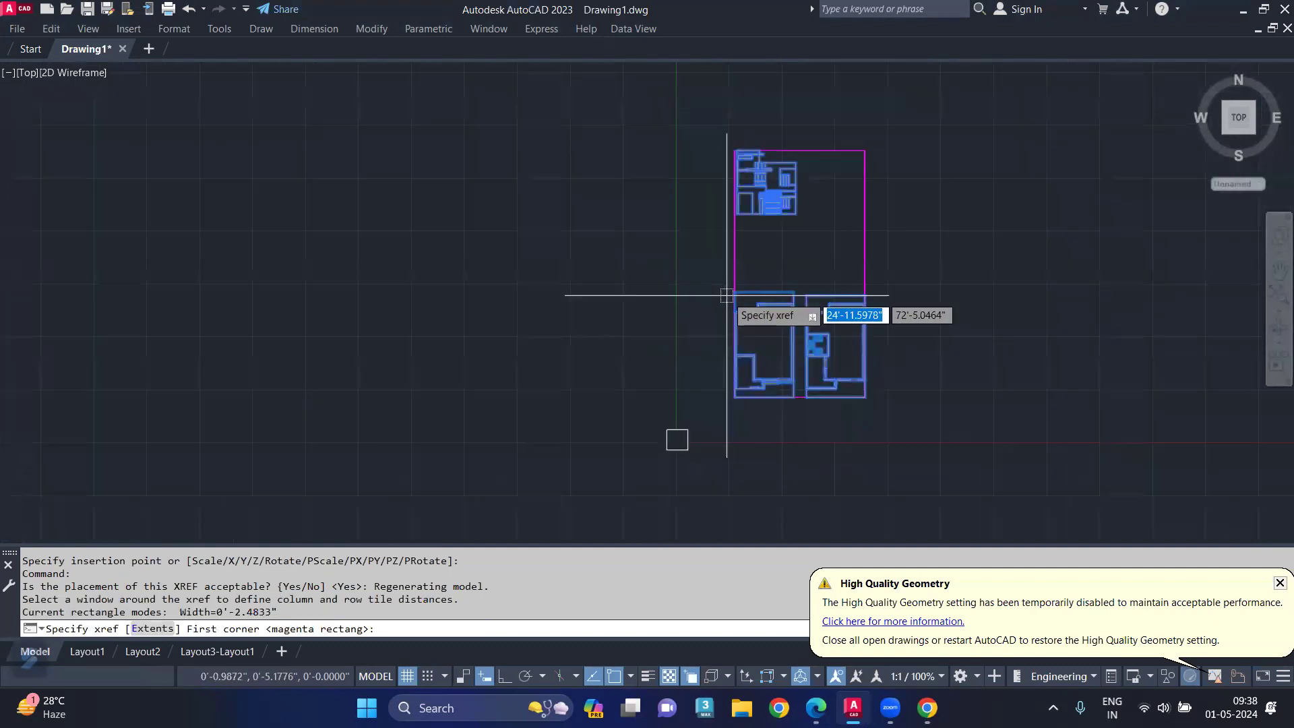
key(Return)
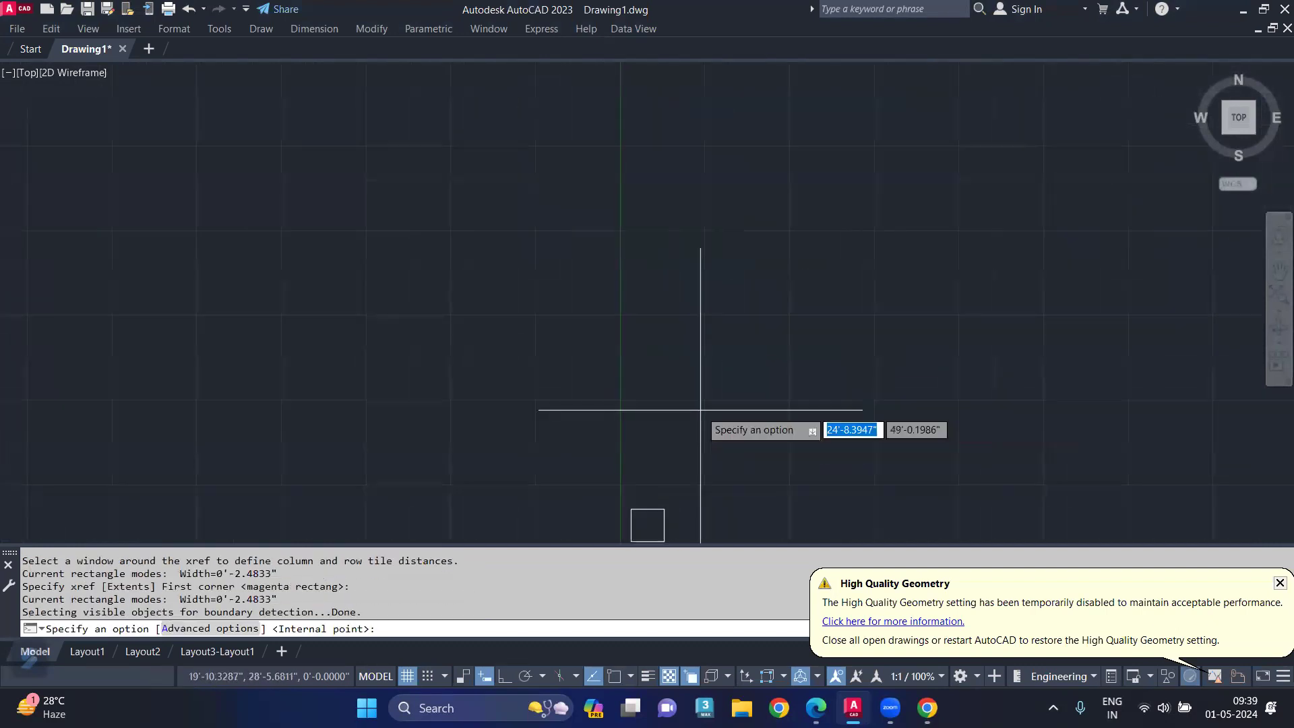
mouse_move(665, 454)
middle_down()
mouse_move(653, 495)
mouse_move(694, 433)
middle_up()
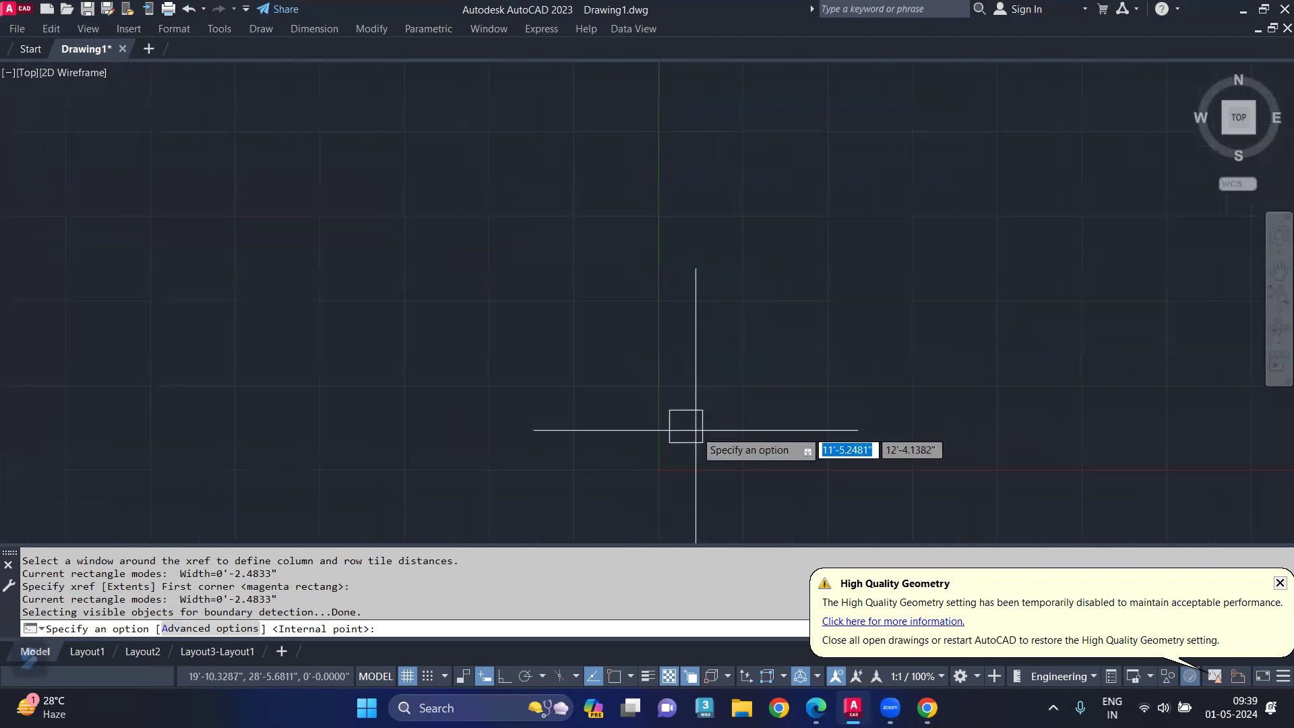
scroll(694, 434, down, 1)
click(663, 415)
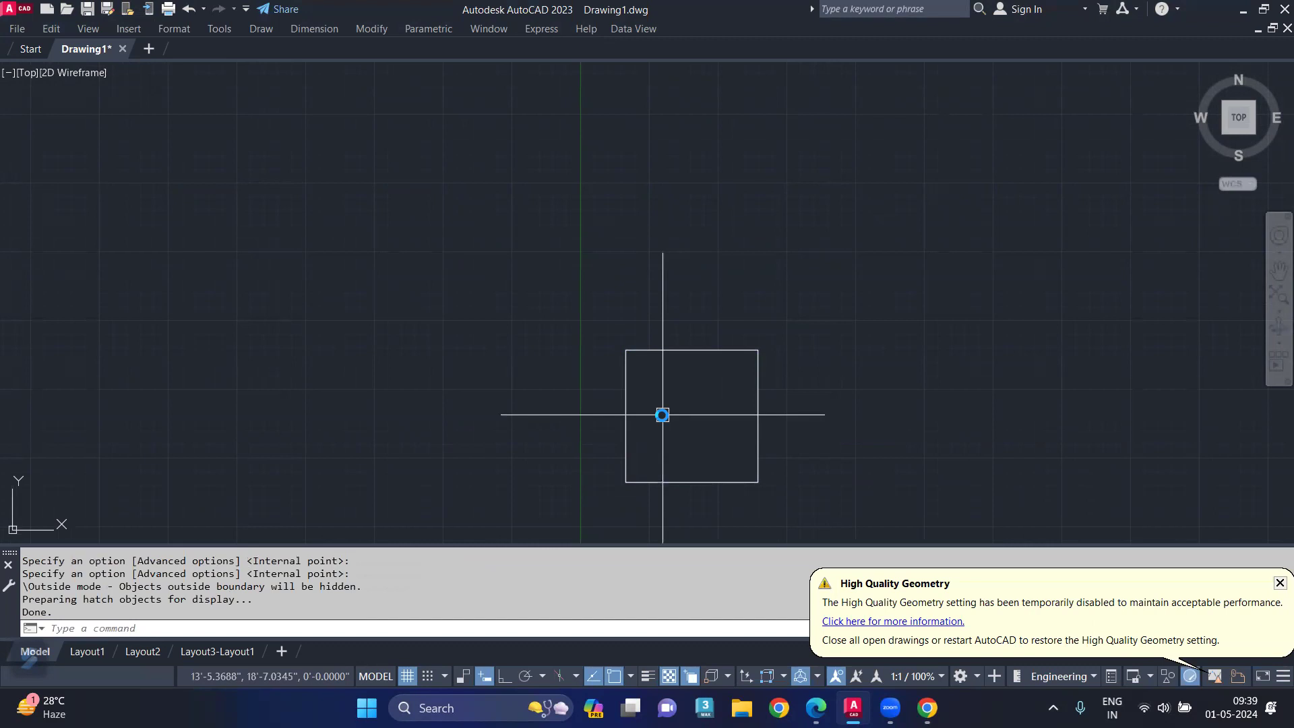
- Delete the SuperHatch's wipeout, chosen from the square's selection-cycling list
scroll(758, 341, down, 3)
scroll(756, 344, down, 1)
scroll(756, 347, down, 1)
scroll(748, 349, up, 1)
scroll(715, 354, up, 3)
scroll(809, 337, up, 1)
click(869, 329)
click(829, 357)
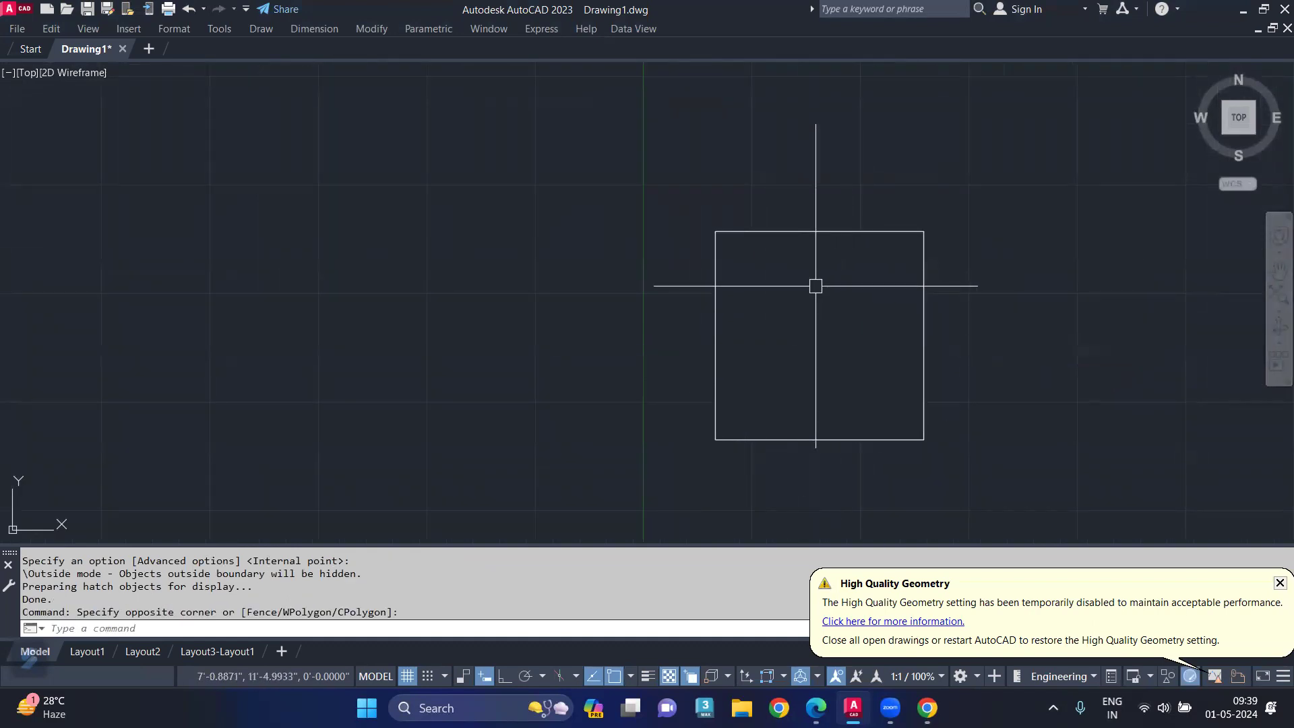
click(914, 232)
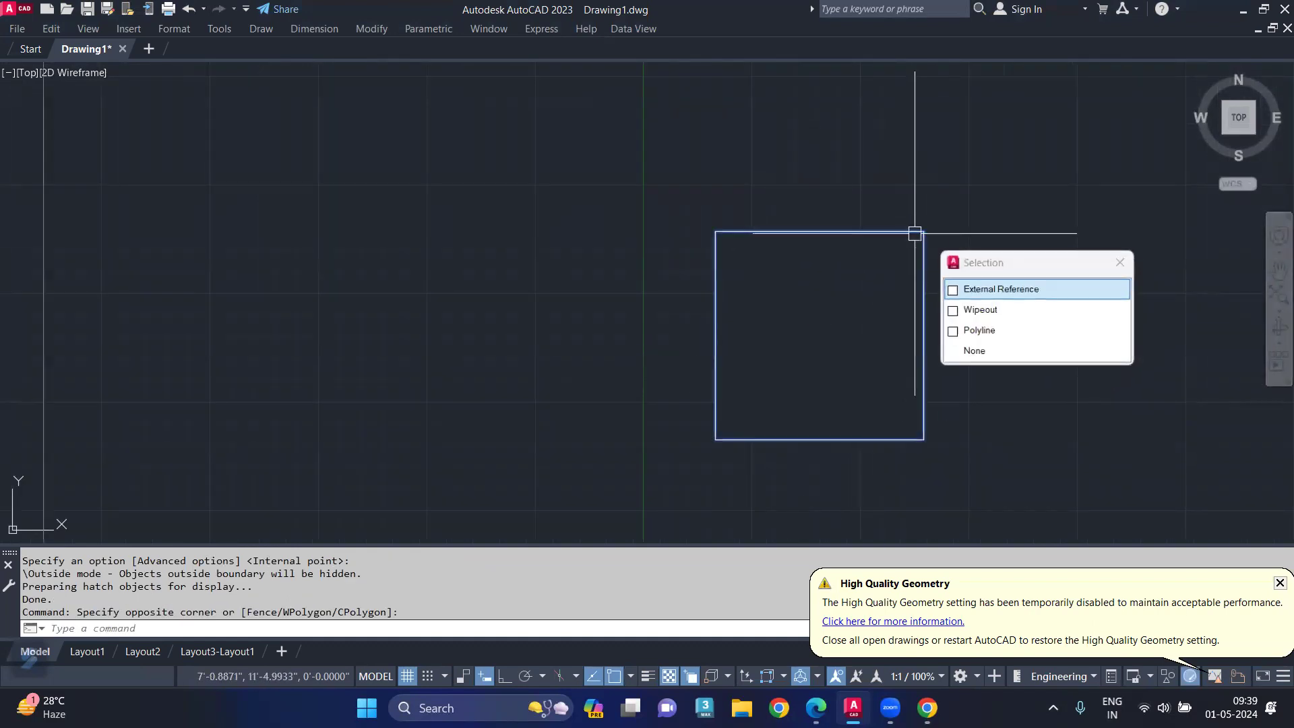
click(1003, 314)
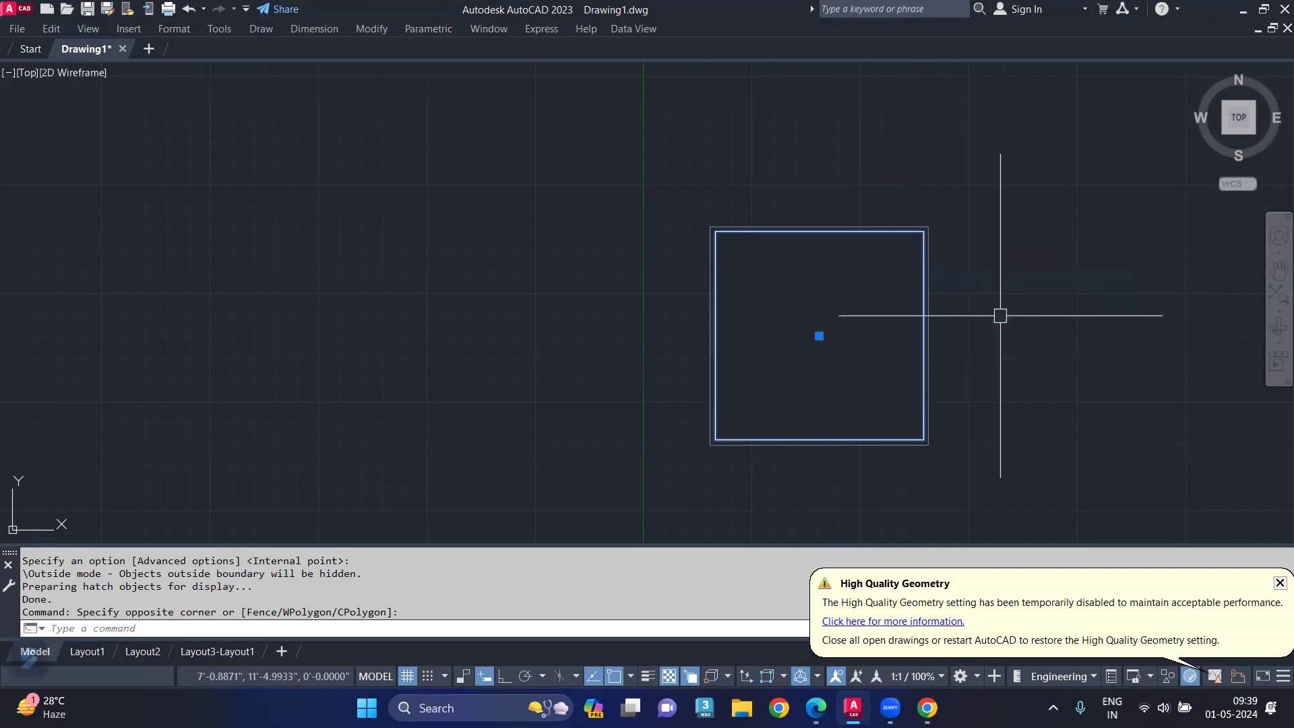
key(Delete)
- Delete the house-plan external reference, chosen from the selection-cycling list
scroll(901, 273, down, 5)
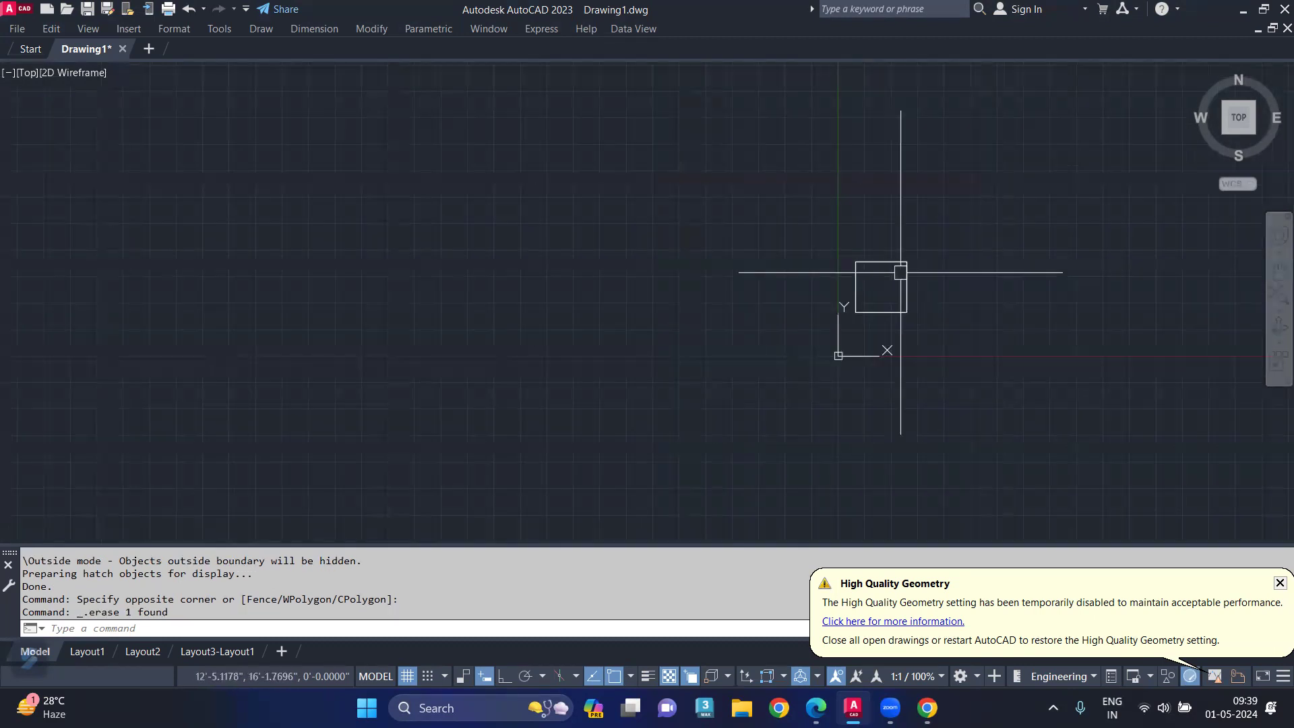
scroll(901, 272, down, 5)
middle_drag(1000, 225, 768, 370)
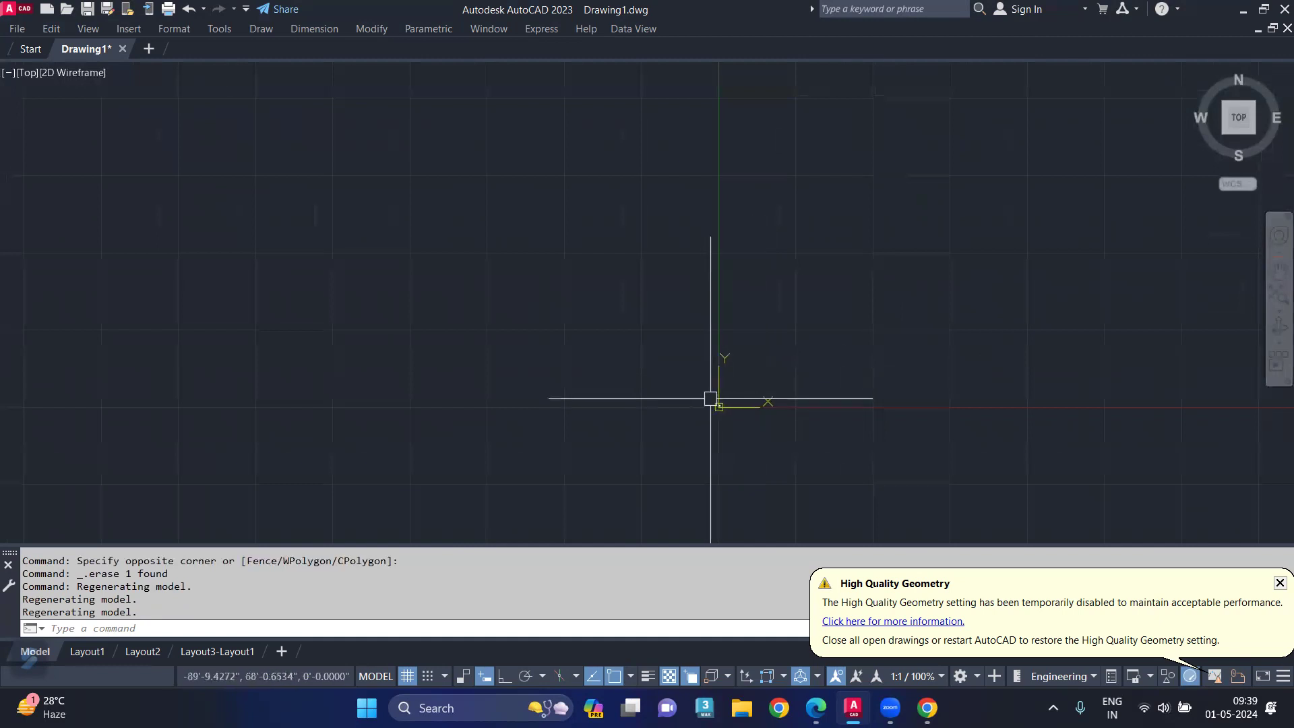
scroll(771, 376, up, 2)
scroll(774, 387, up, 2)
scroll(768, 357, up, 3)
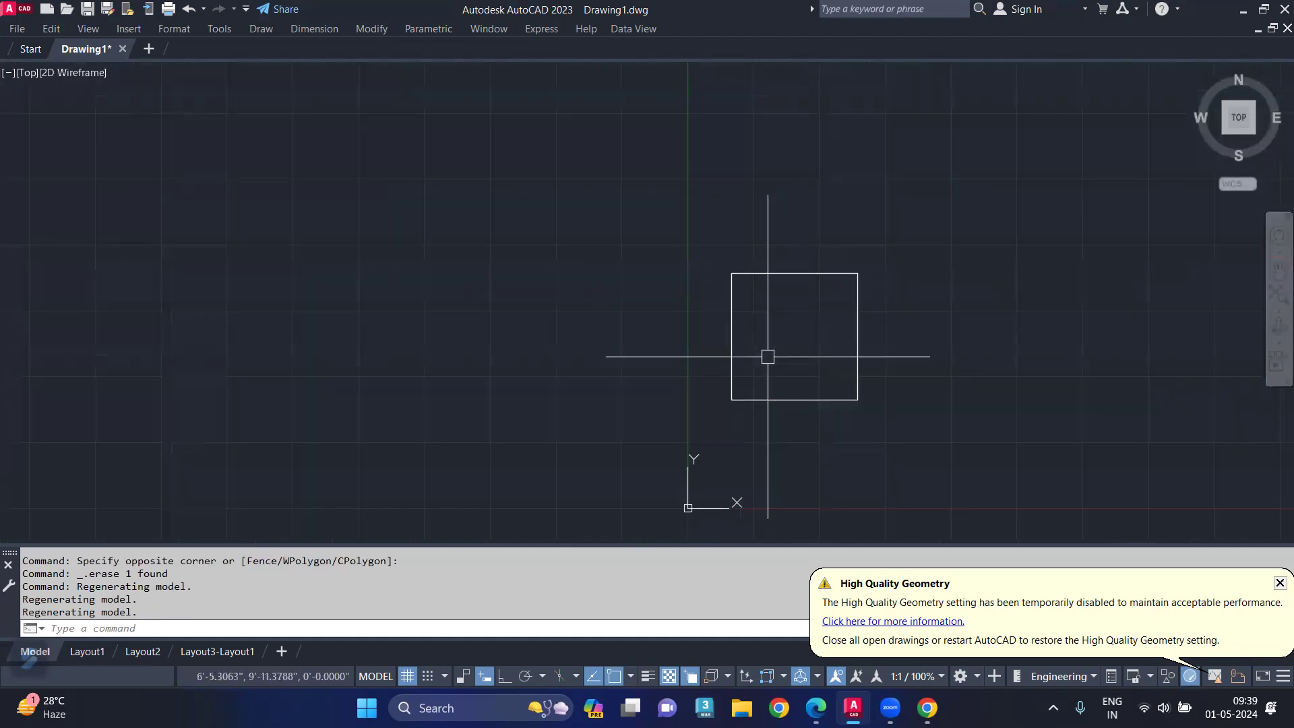
scroll(797, 393, up, 4)
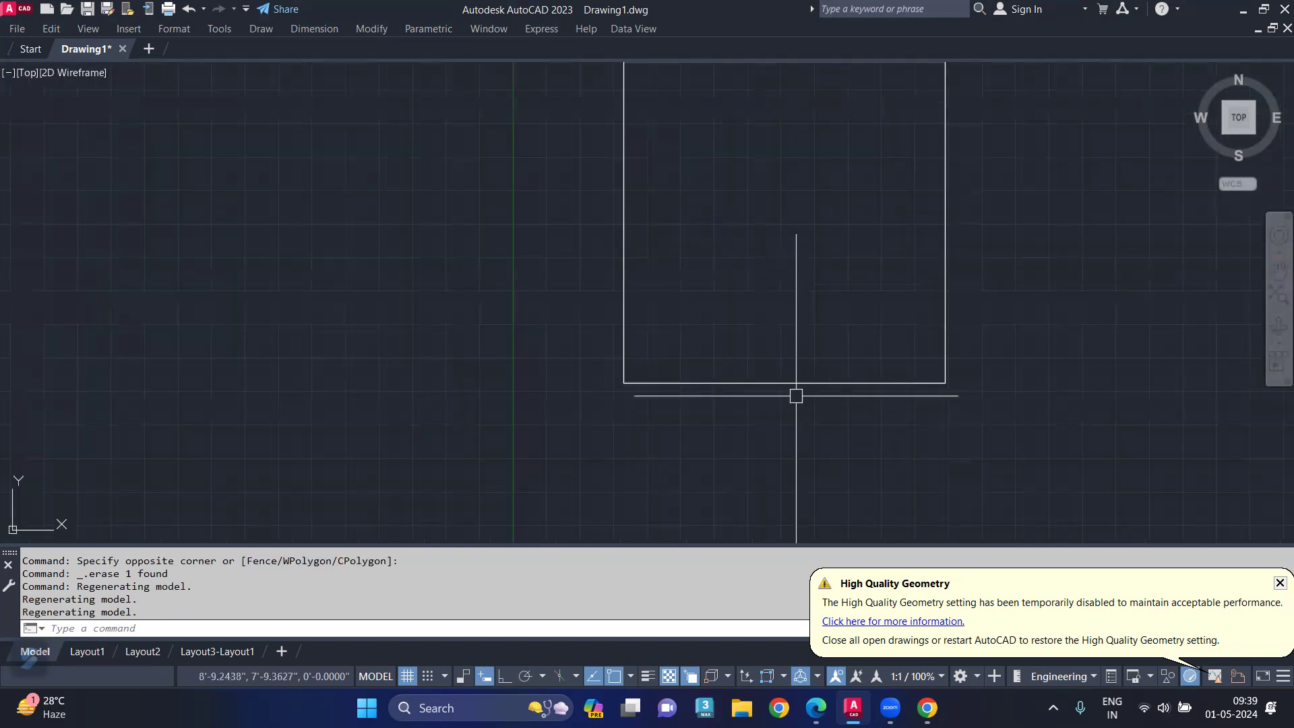
click(794, 387)
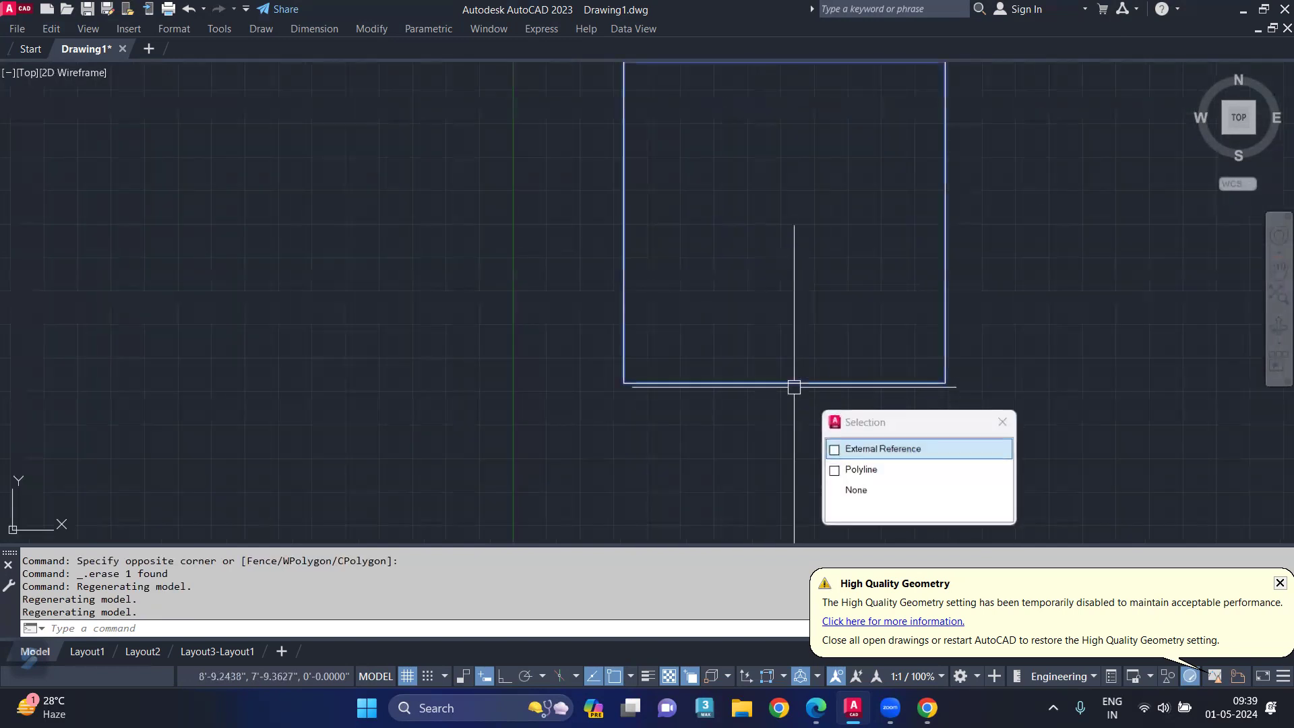
click(896, 449)
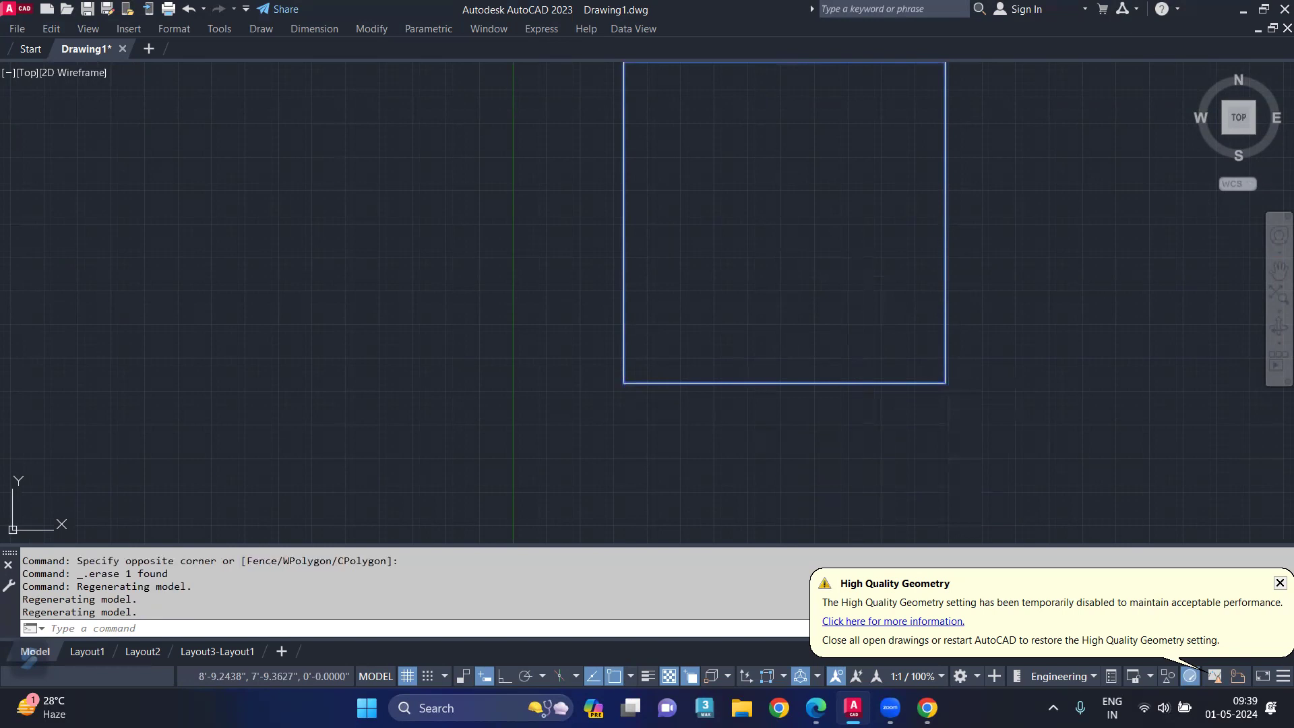
key(Delete)
scroll(852, 307, down, 2)
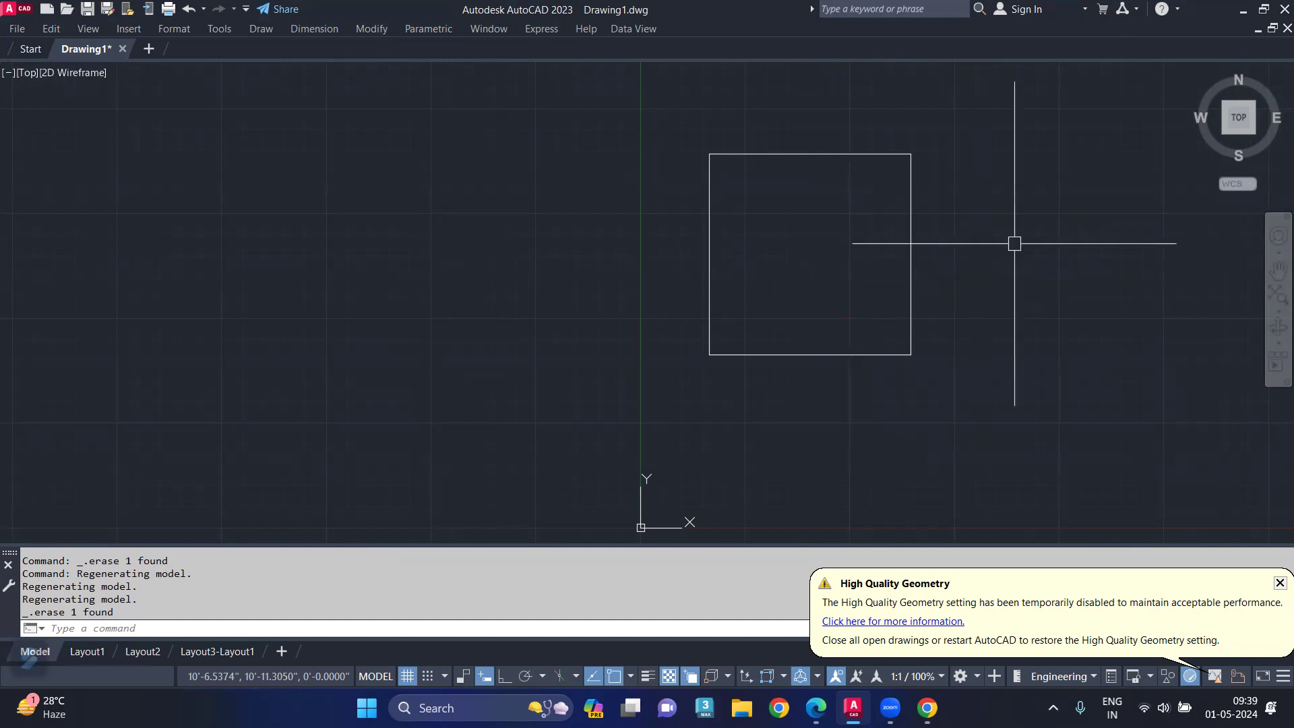
- Convert the square polyline into a wipeout via WIPEOUT Polyline, erasing the original polyline
click(1239, 70)
key(Escape)
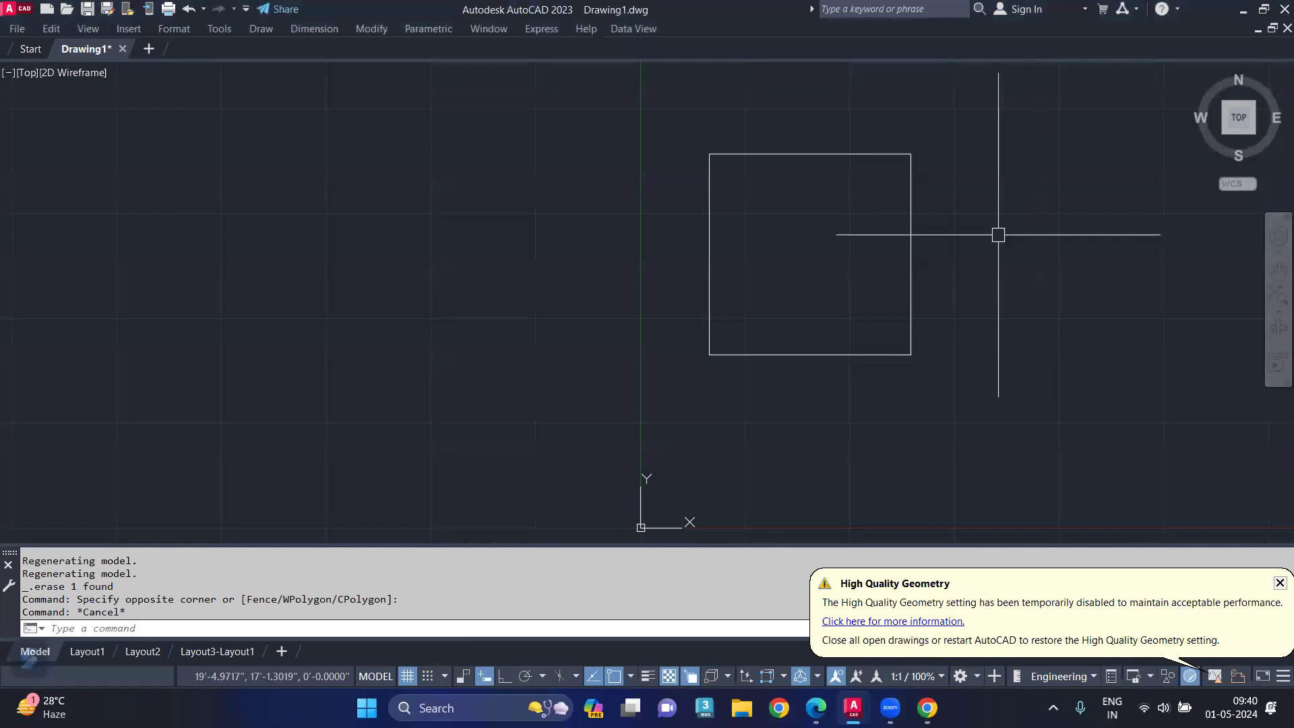
text(Wpl)
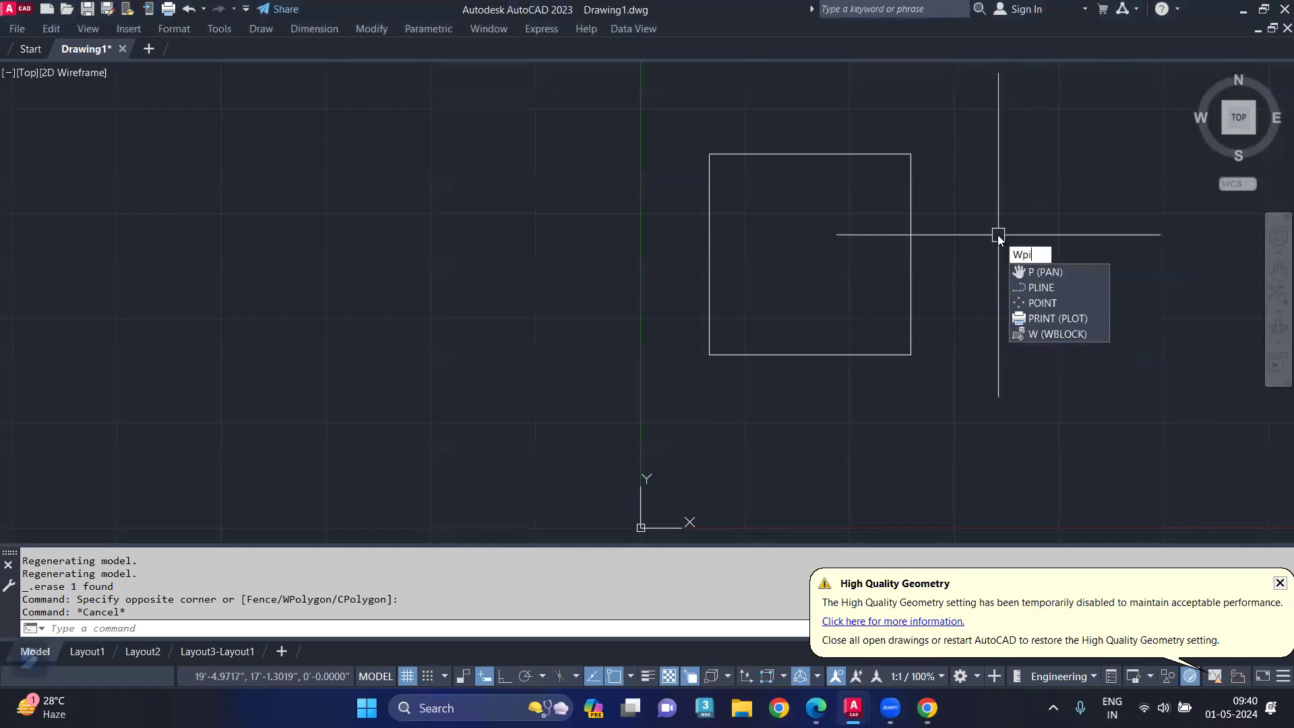
key(BackSpace)
key(BackSpace)
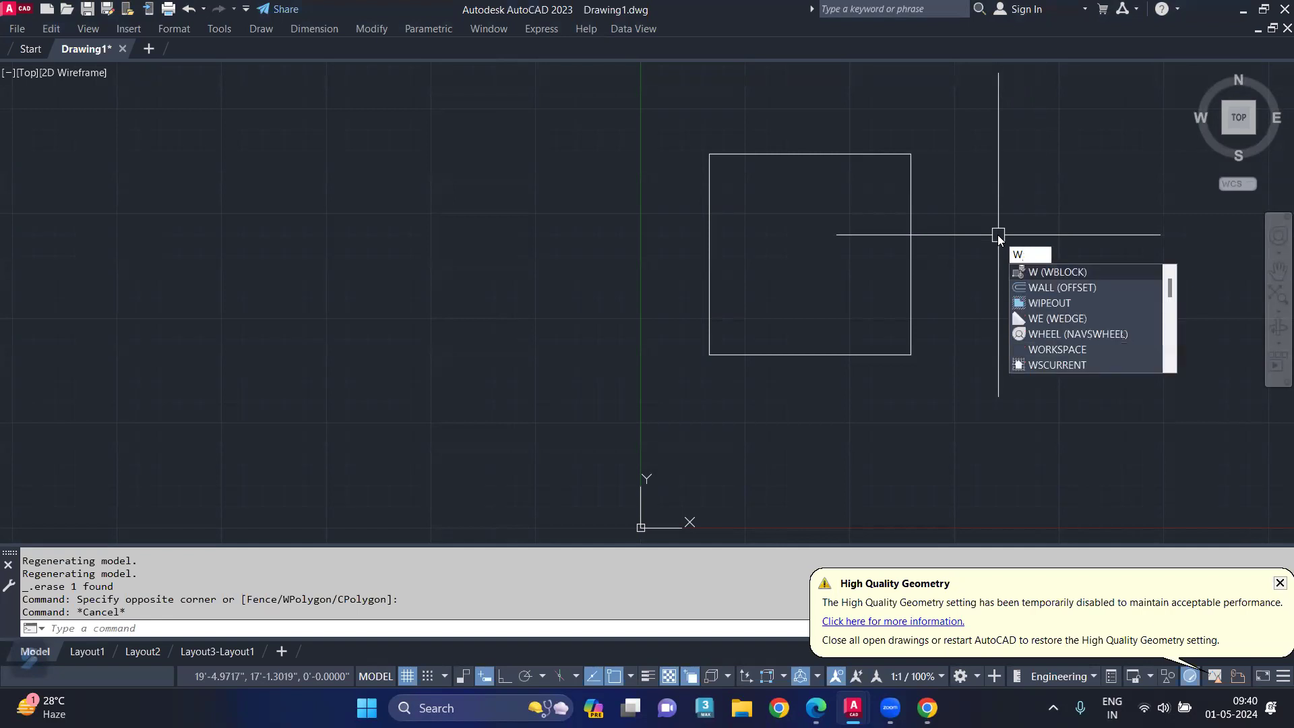
click(1102, 301)
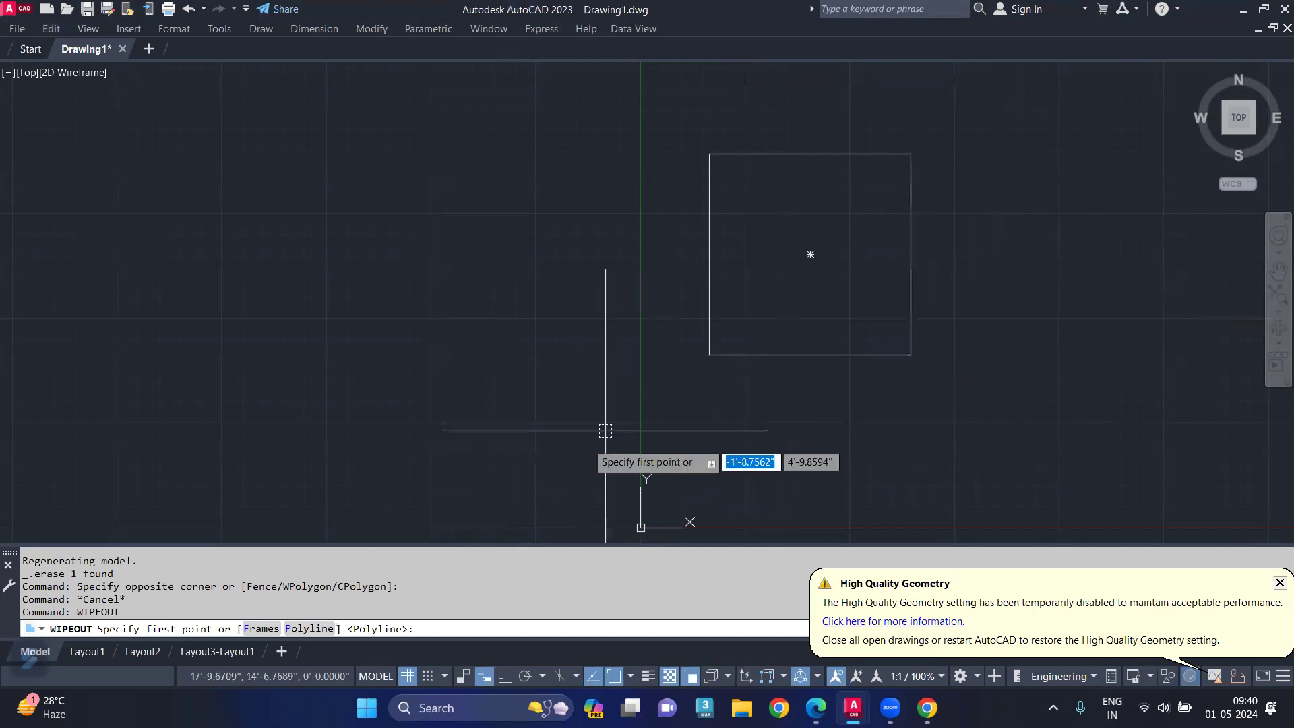
click(305, 628)
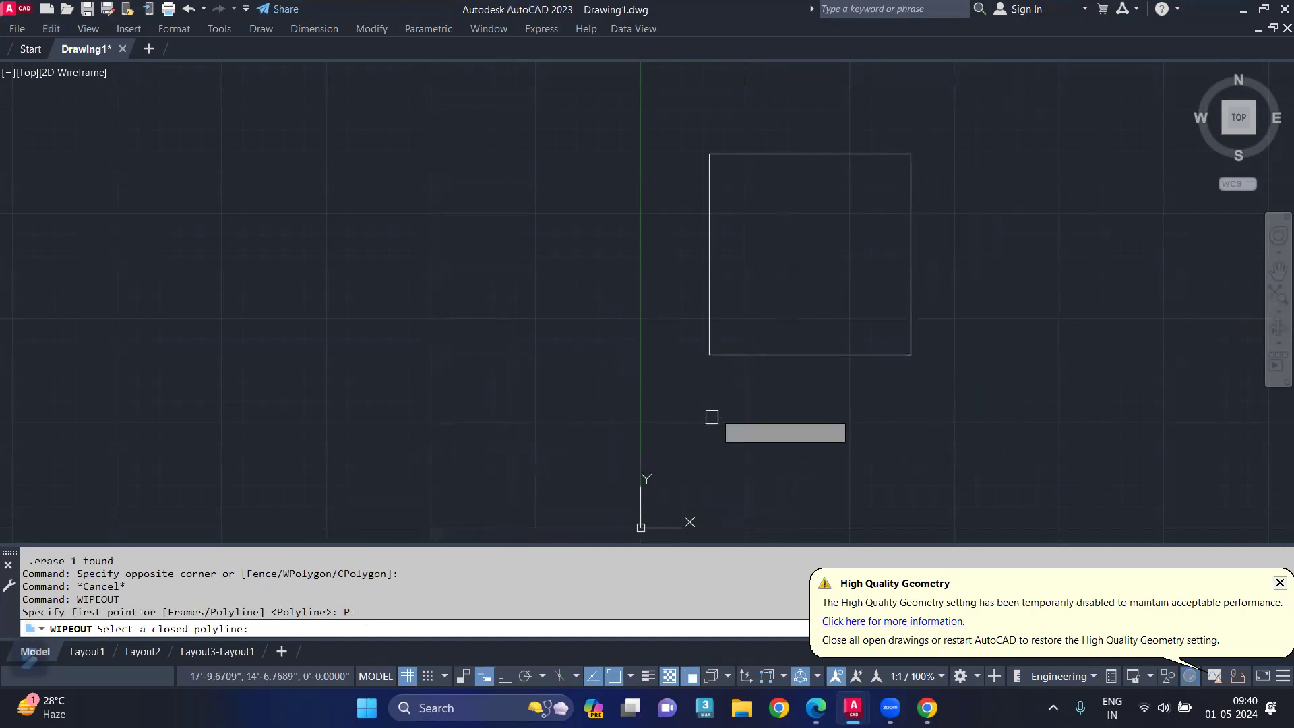
click(730, 355)
click(745, 397)
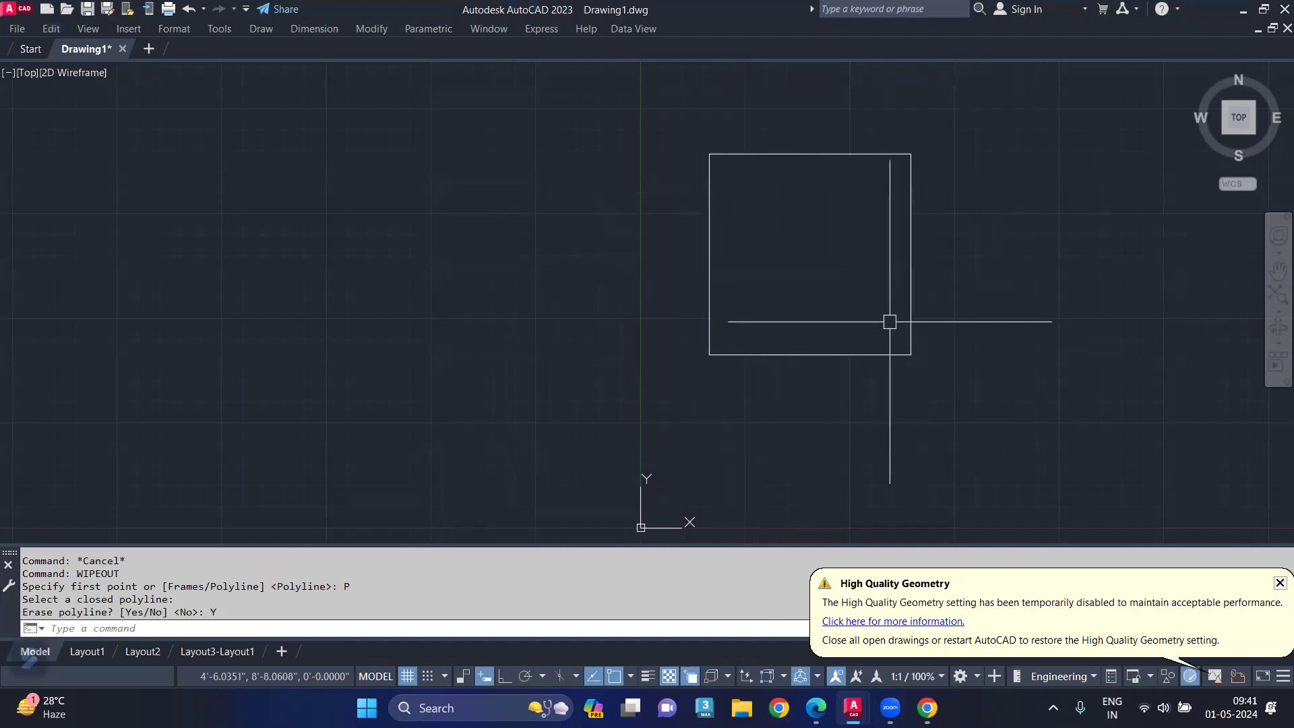
key(Escape)
click(821, 282)
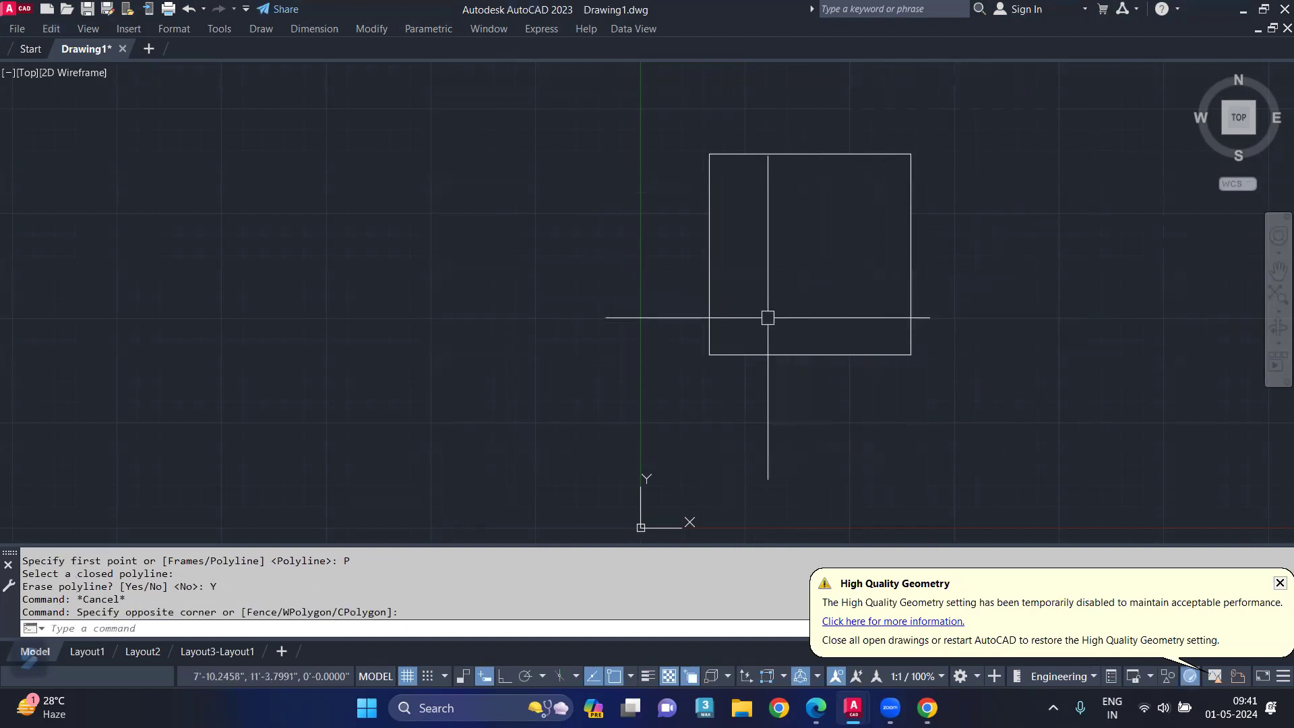
- Undo the wipeout and draw a circle with an ellipse inside it within the square
key(ctrl+z)
text(c)
key(Return)
click(815, 254)
text(e)
click(837, 259)
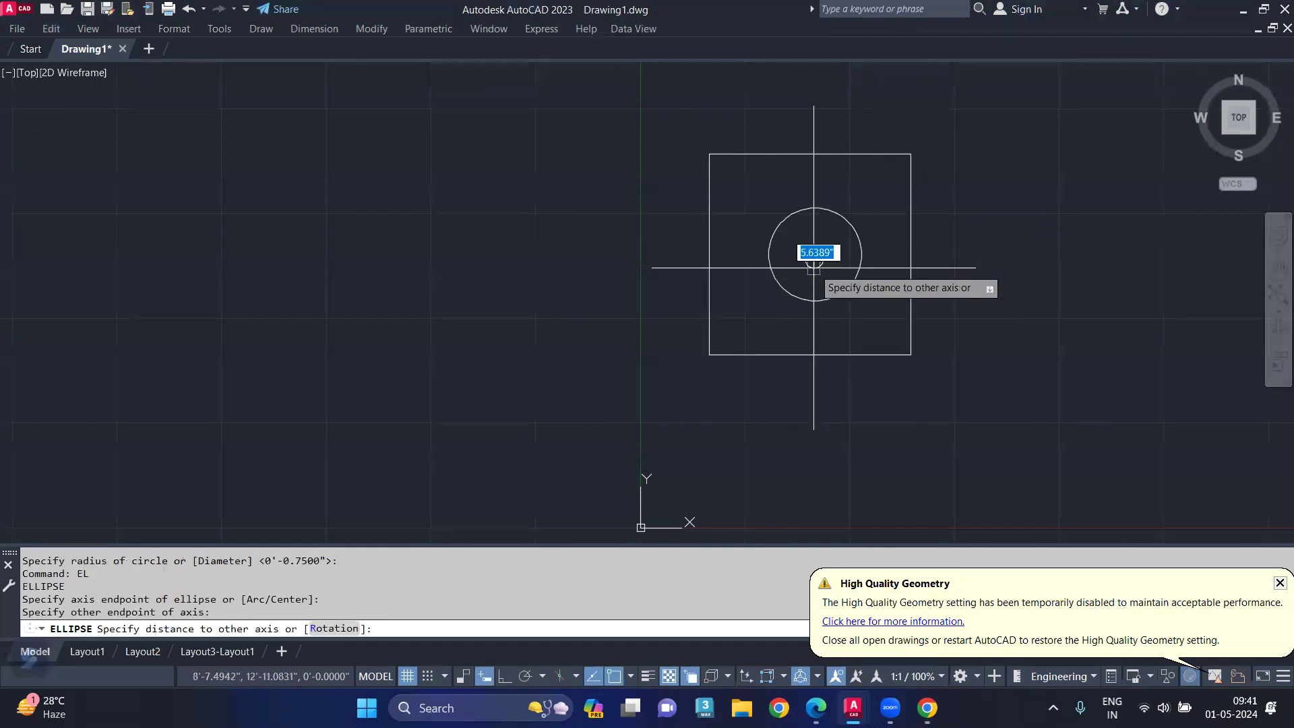
click(814, 249)
scroll(855, 276, up, 2)
scroll(854, 276, up, 2)
scroll(826, 237, up, 2)
scroll(783, 268, down, 2)
scroll(789, 270, down, 2)
- Make the square a wipeout from its polyline, answering No to erasing the polyline
text(WIP)
click(870, 321)
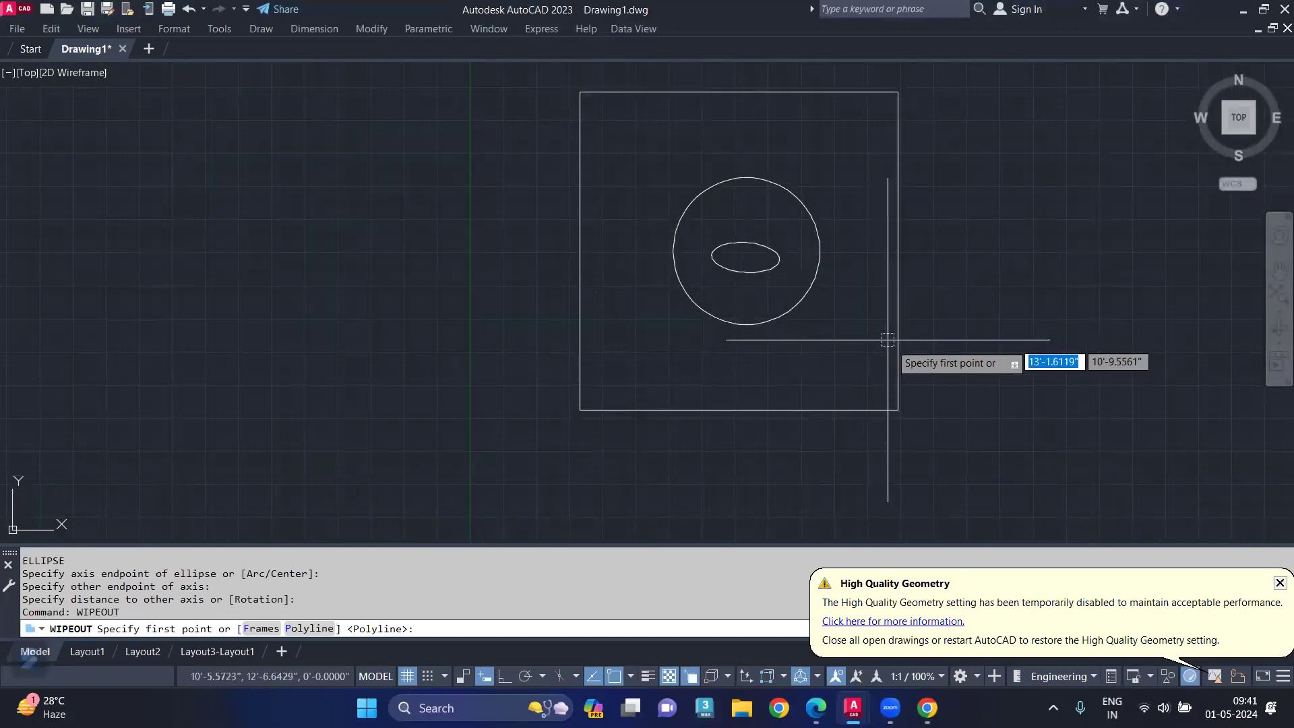
click(314, 629)
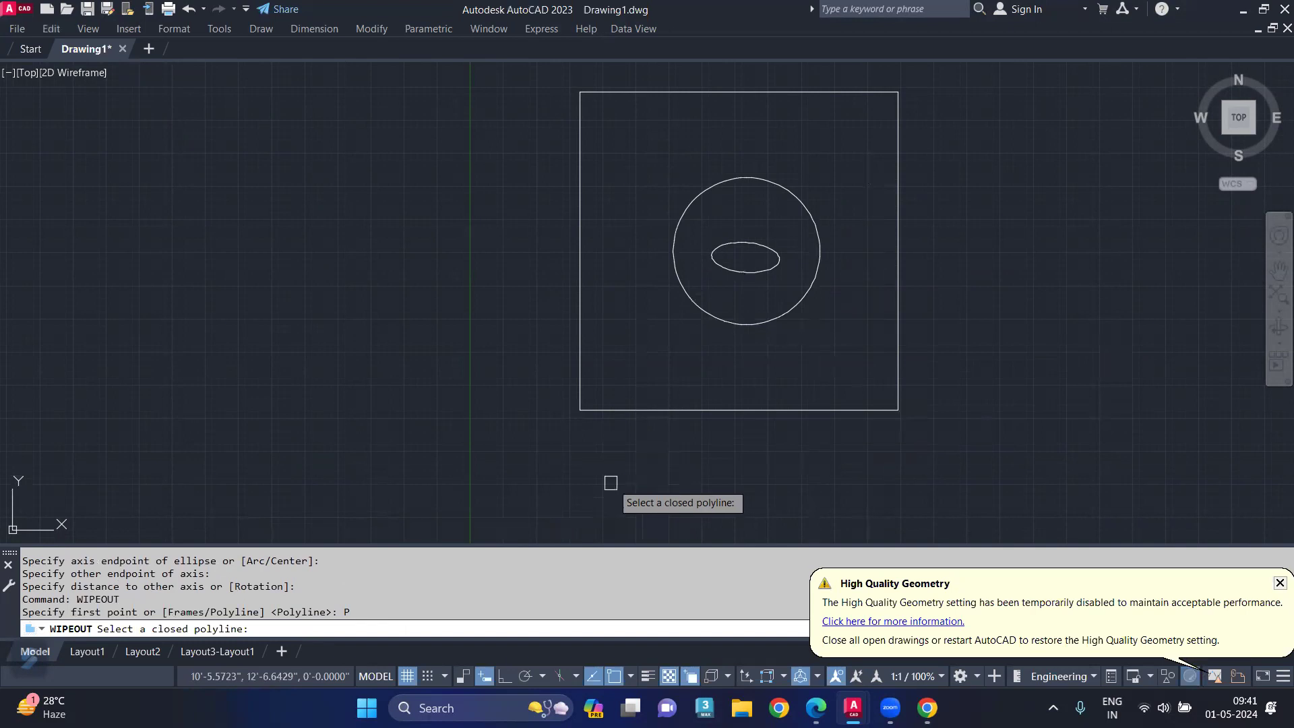
click(718, 409)
key(Return)
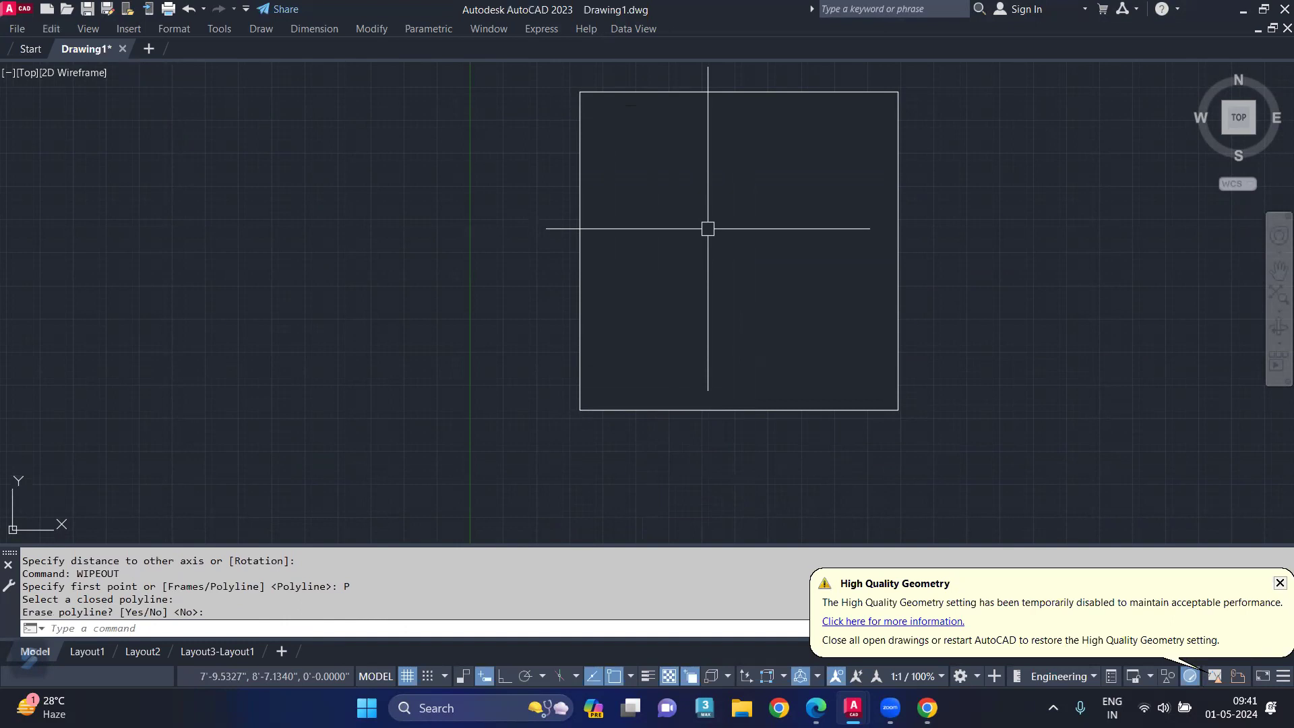
- Set the WIPEOUT Frames option to OFF
key(Return)
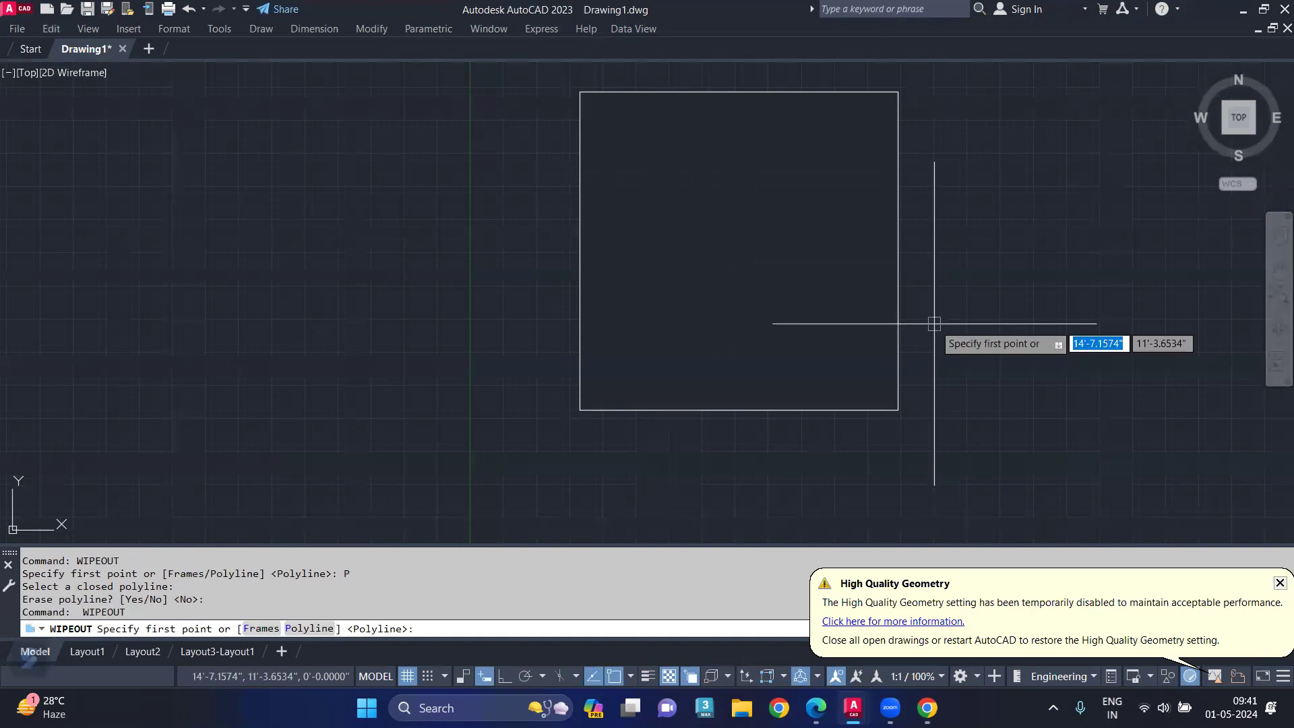
click(262, 630)
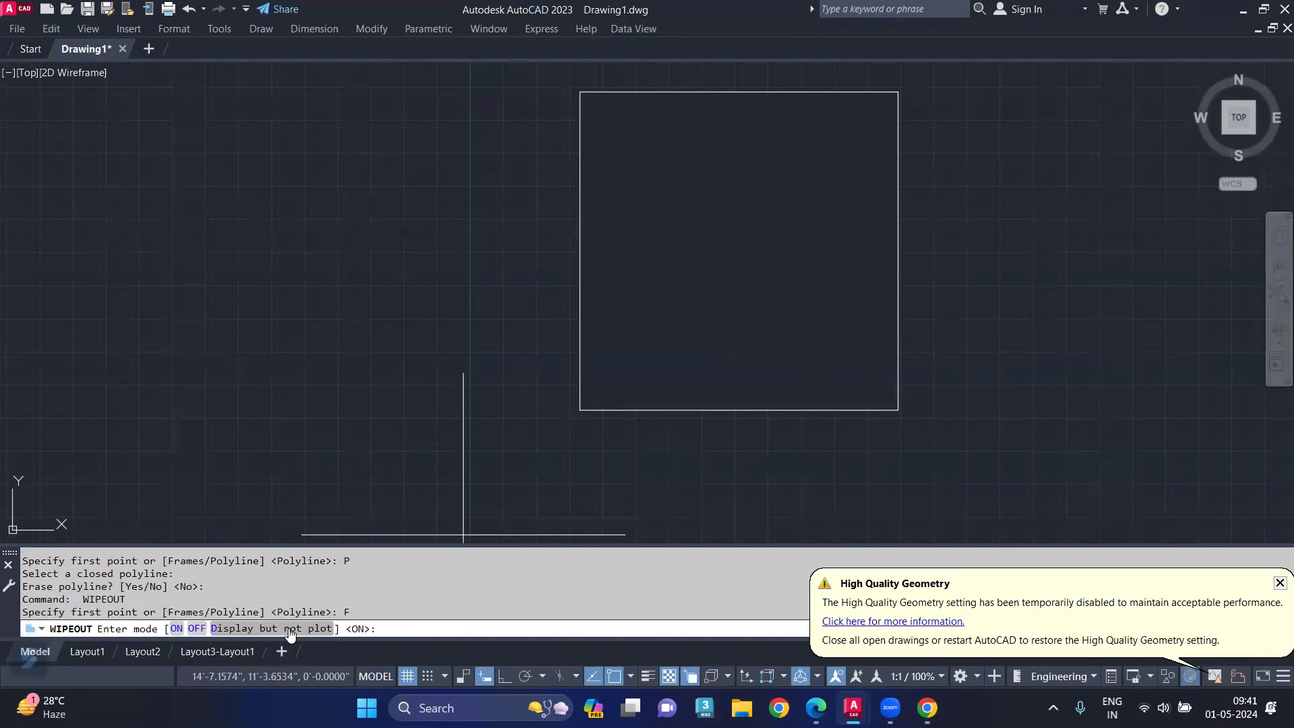
click(196, 628)
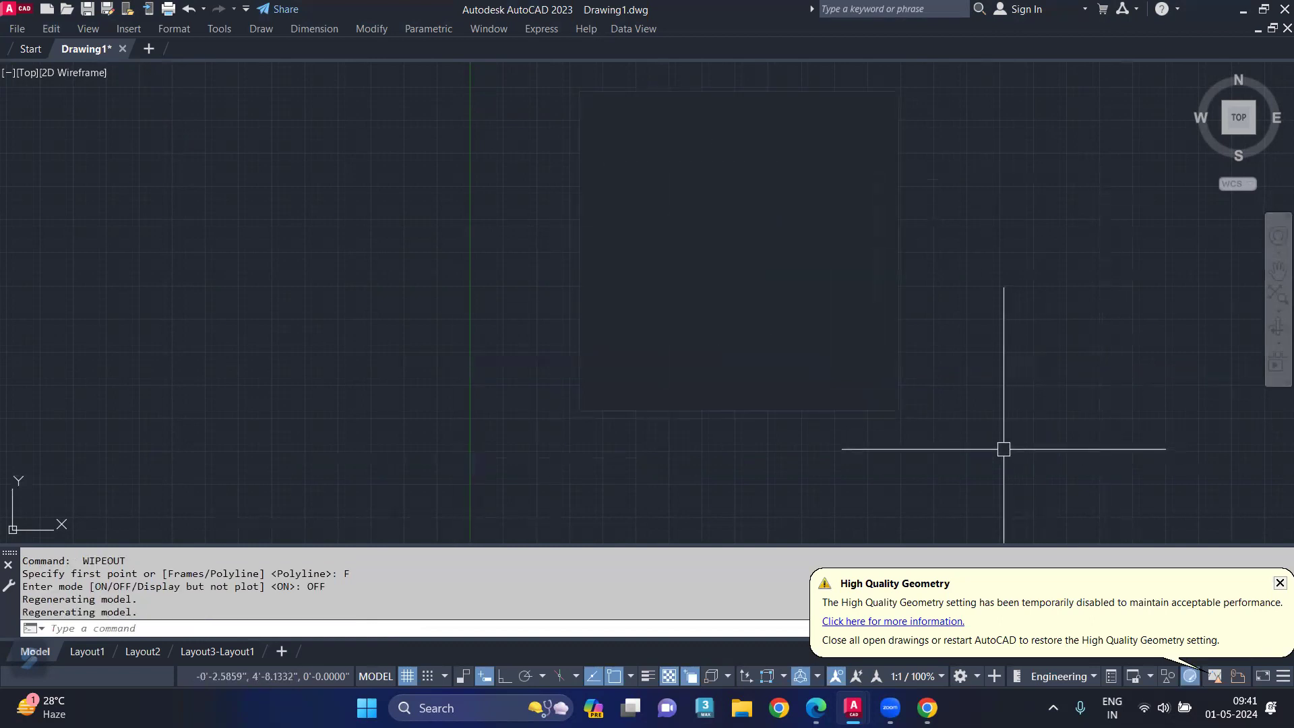